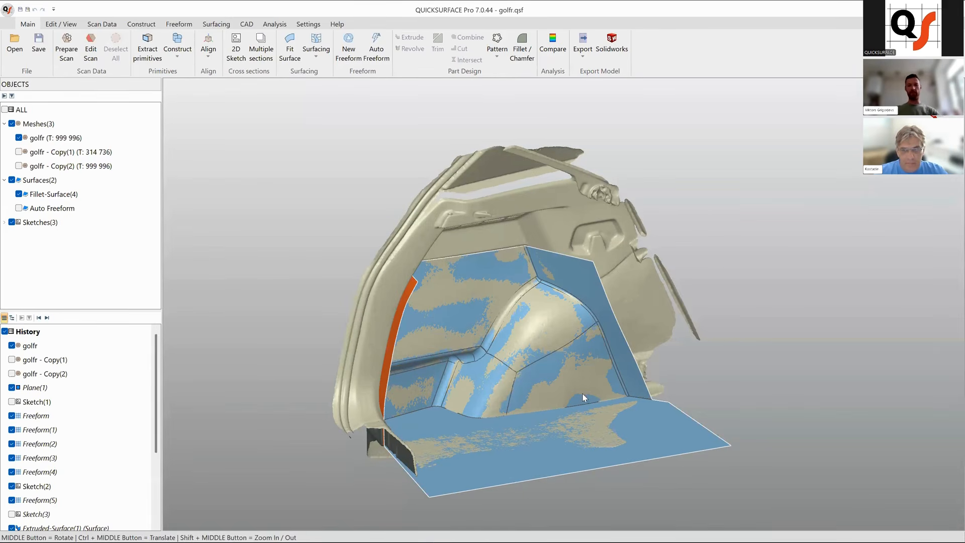
Hide the fillet surface so only the scanned trunk-interior mesh shows.
{"action": "middle_click_drag", "start_coordinate": [533, 410], "coordinate": [658, 376]}
{"action": "middle_click_drag", "start_coordinate": [550, 372], "coordinate": [590, 363]}
{"action": "middle_click_drag", "start_coordinate": [460, 374], "coordinate": [520, 340]}
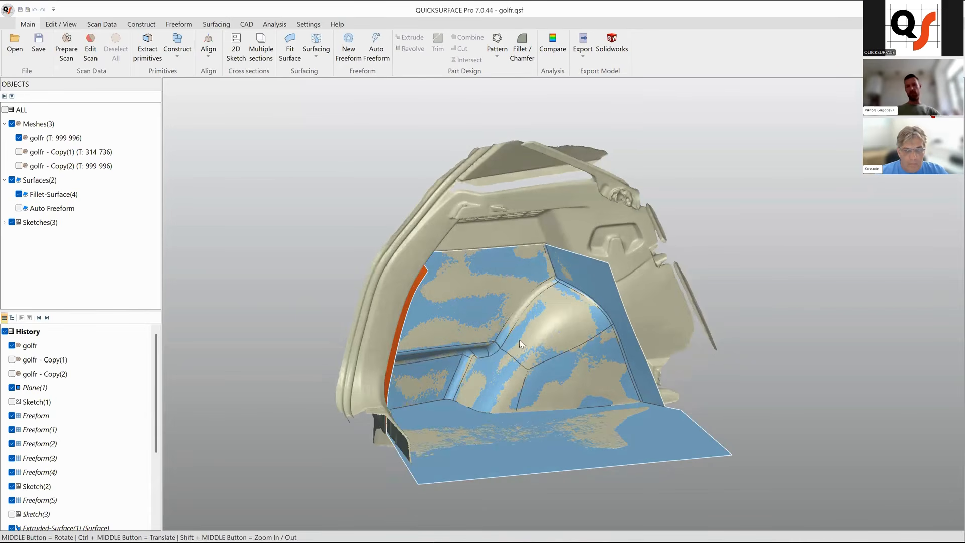
{"action": "mouse_move", "coordinate": [504, 375]}
{"action": "middle_mouse_down"}
{"action": "mouse_move", "coordinate": [510, 417]}
{"action": "mouse_move", "coordinate": [571, 274]}
{"action": "mouse_move", "coordinate": [512, 295]}
{"action": "middle_mouse_up"}
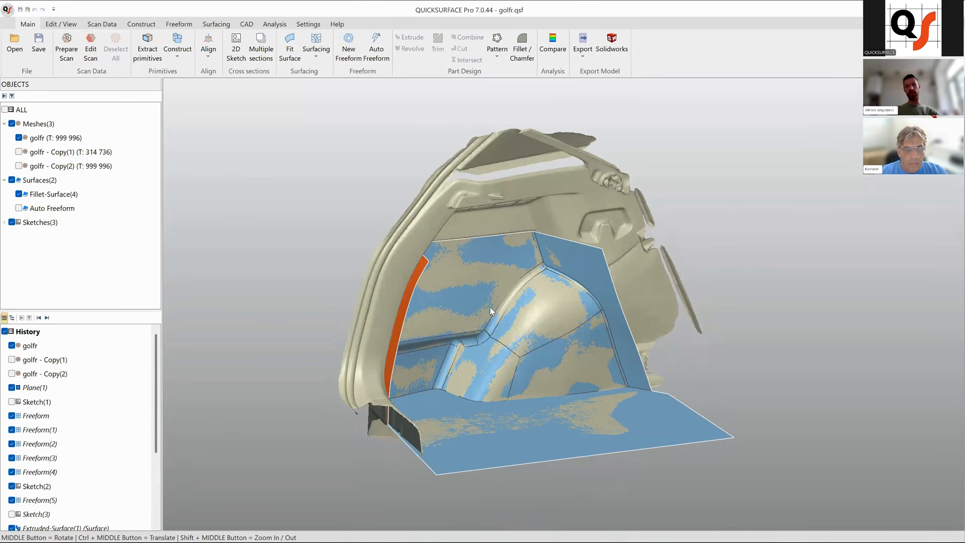
{"action": "middle_click_drag", "start_coordinate": [554, 297], "coordinate": [541, 312]}
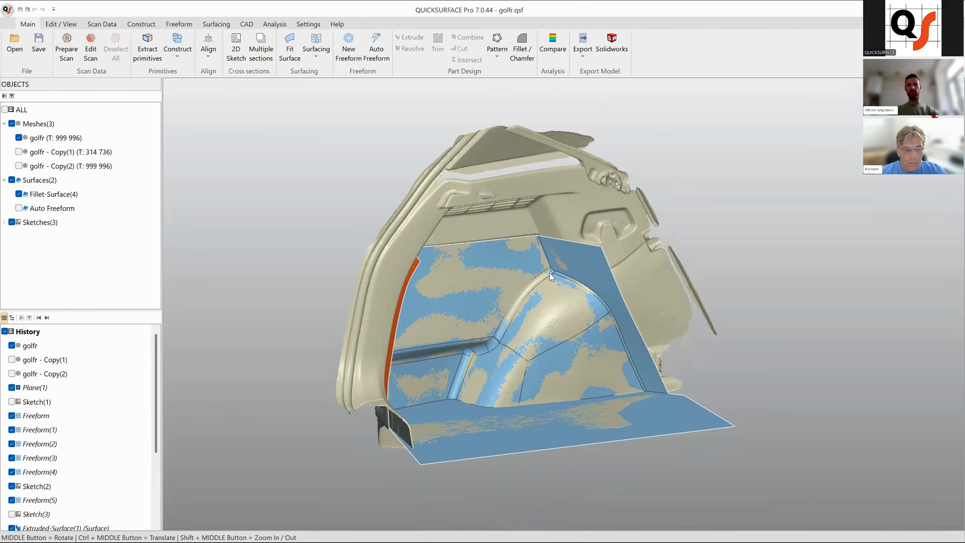
{"action": "middle_click_drag", "start_coordinate": [592, 368], "coordinate": [567, 349]}
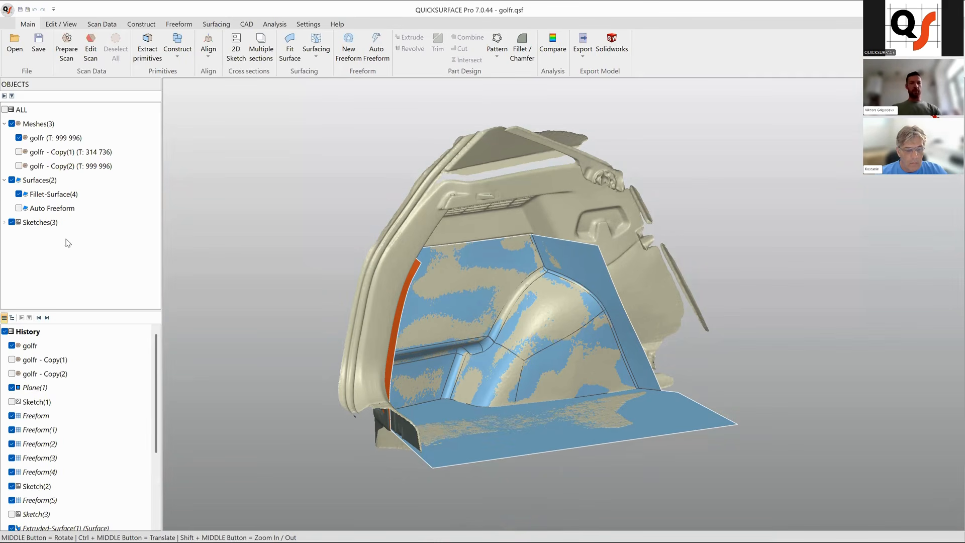
{"action": "left_click", "coordinate": [19, 194]}
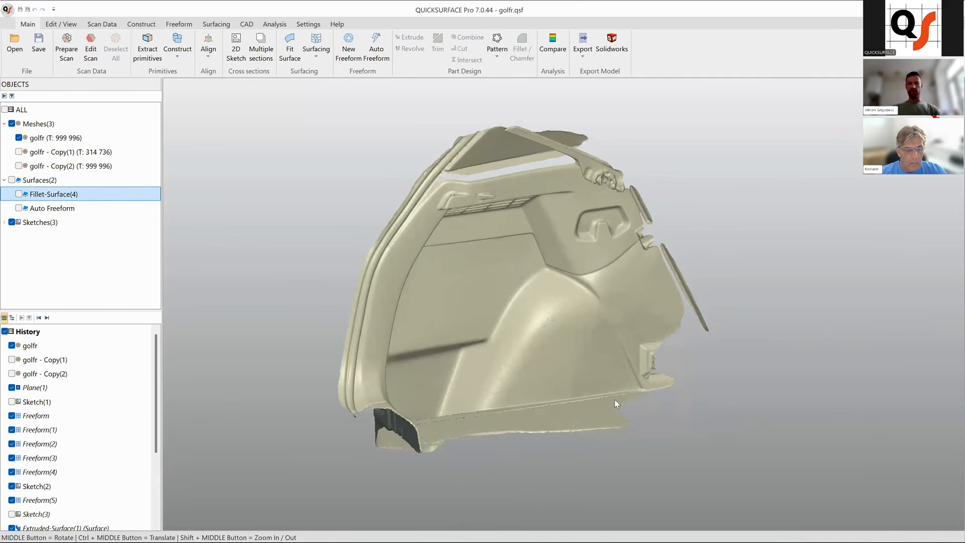
Start a new freeform surface on the wheel arch with snapping to the mesh switched on.
{"action": "middle_click_drag", "start_coordinate": [581, 345], "coordinate": [565, 325], "text": "ctrl"}
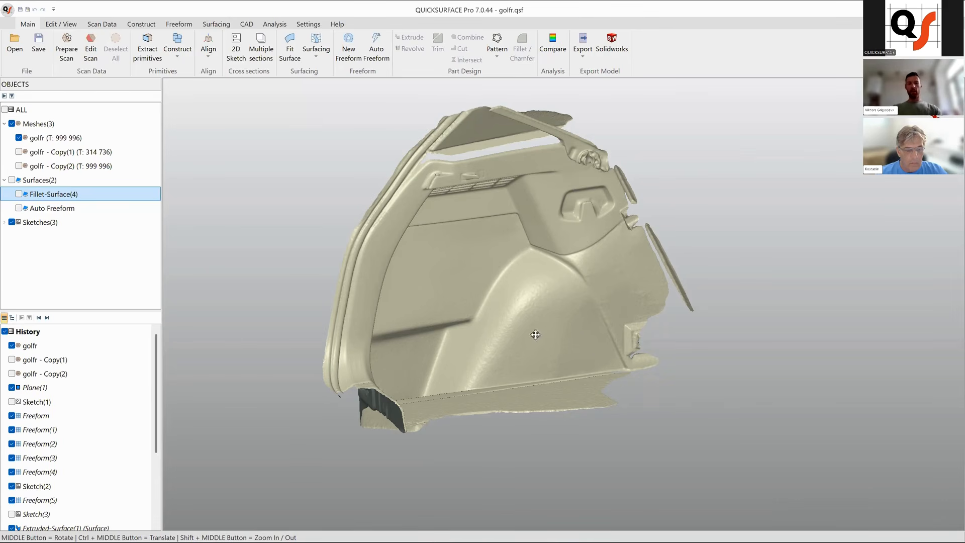
{"action": "middle_click_drag", "start_coordinate": [592, 348], "coordinate": [565, 332]}
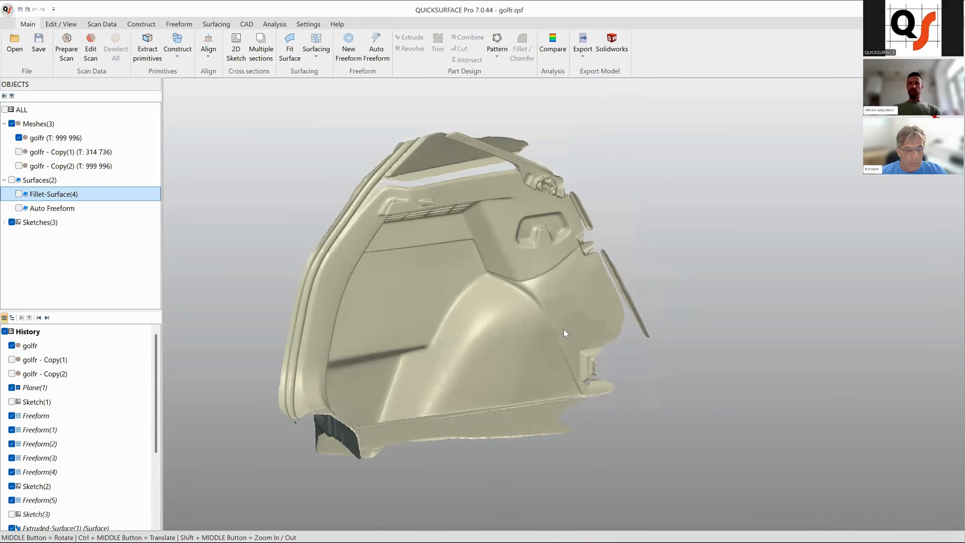
{"action": "mouse_move", "coordinate": [617, 315]}
{"action": "middle_mouse_down"}
{"action": "mouse_move", "coordinate": [658, 338]}
{"action": "mouse_move", "coordinate": [625, 334]}
{"action": "mouse_move", "coordinate": [586, 364]}
{"action": "mouse_move", "coordinate": [513, 354]}
{"action": "mouse_move", "coordinate": [612, 358]}
{"action": "mouse_move", "coordinate": [526, 366]}
{"action": "mouse_move", "coordinate": [597, 379]}
{"action": "mouse_move", "coordinate": [608, 363]}
{"action": "mouse_move", "coordinate": [565, 370]}
{"action": "mouse_move", "coordinate": [629, 369]}
{"action": "mouse_move", "coordinate": [540, 394]}
{"action": "middle_mouse_up"}
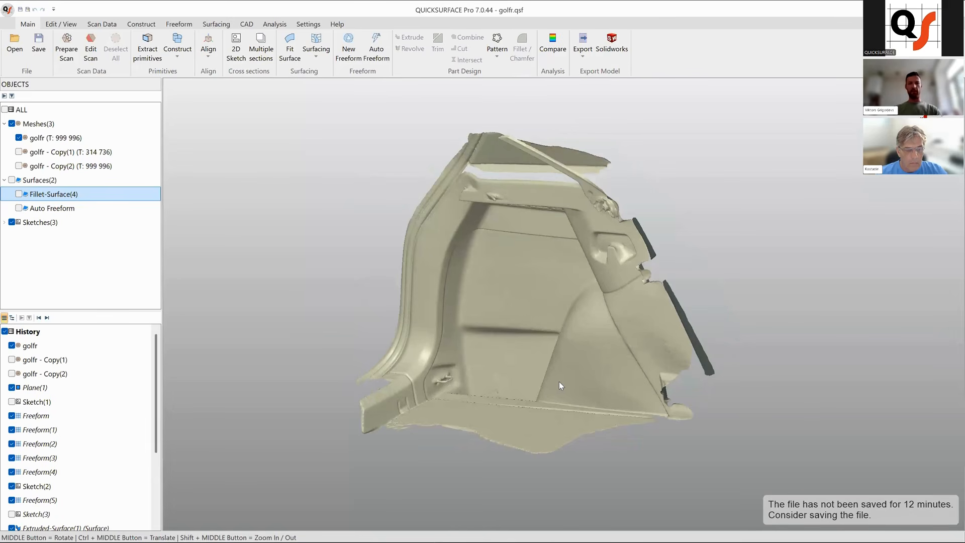
{"action": "middle_click_drag", "start_coordinate": [561, 387], "coordinate": [531, 348]}
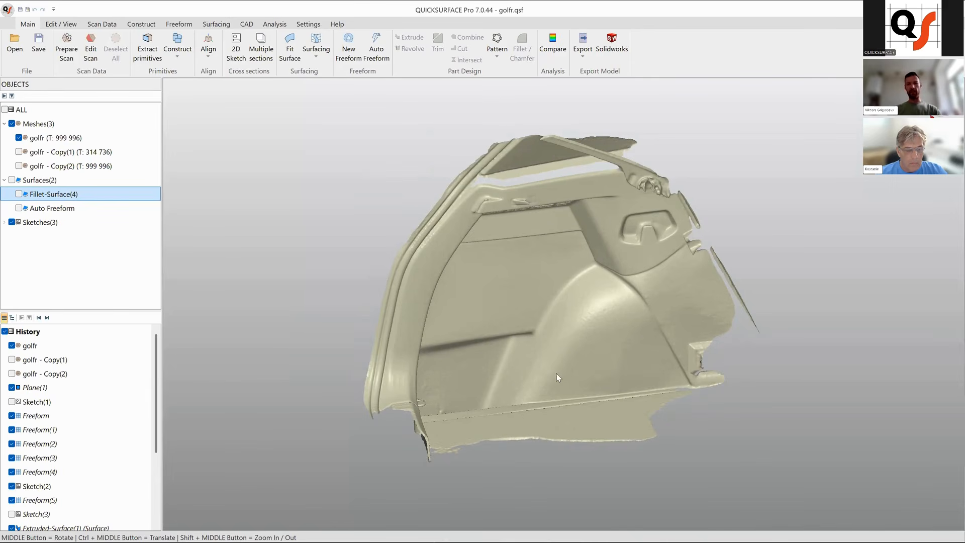
{"action": "mouse_move", "coordinate": [572, 359]}
{"action": "middle_mouse_down"}
{"action": "mouse_move", "coordinate": [554, 365]}
{"action": "mouse_move", "coordinate": [472, 314]}
{"action": "middle_mouse_up"}
{"action": "middle_click_drag", "start_coordinate": [608, 343], "coordinate": [574, 337]}
{"action": "scroll", "coordinate": [606, 346], "scroll_direction": "up", "scroll_amount": 4}
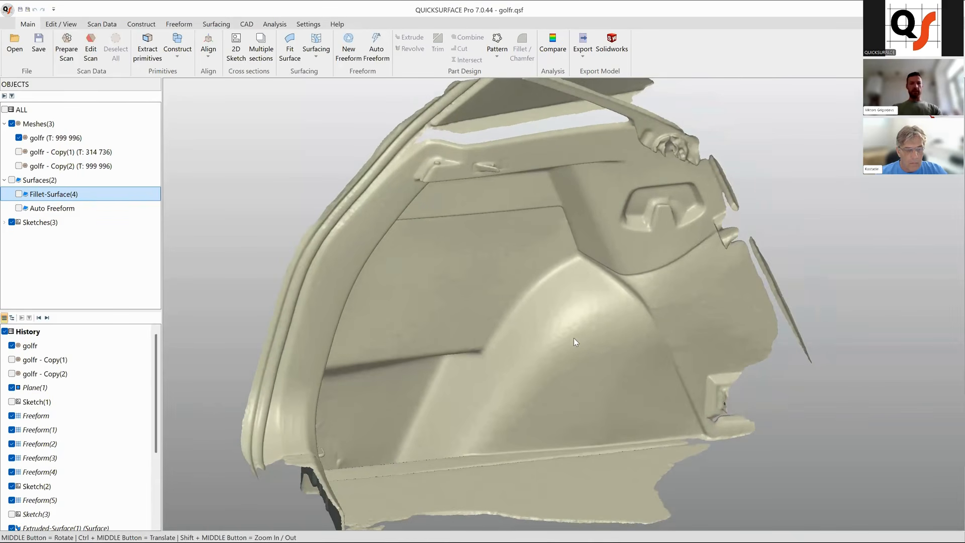
{"action": "left_click", "coordinate": [348, 47]}
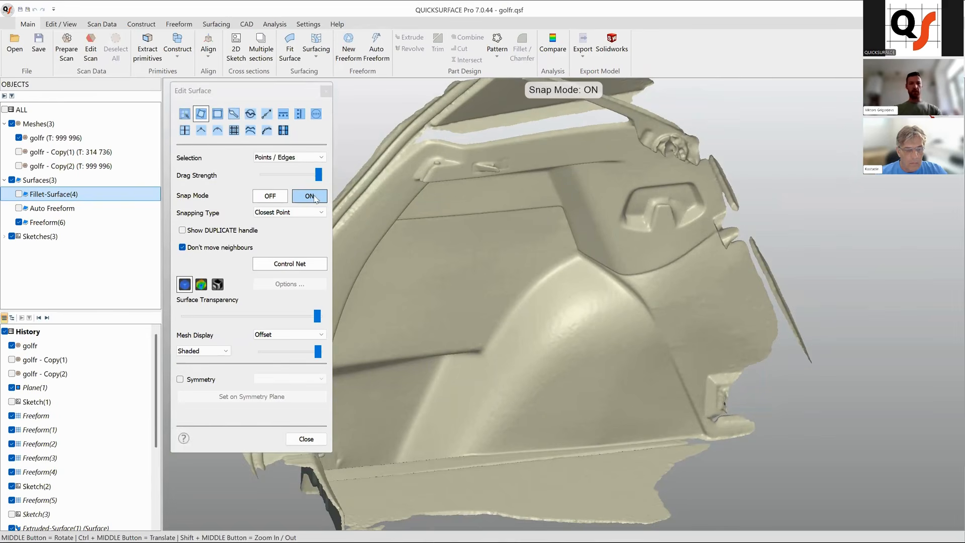
{"action": "middle_click_drag", "start_coordinate": [594, 280], "coordinate": [573, 259], "text": "ctrl"}
{"action": "middle_click_drag", "start_coordinate": [533, 310], "coordinate": [564, 254]}
Place four snapped corner points for a small quad patch on the wheel-arch ridge and adjust one corner.
{"action": "left_click", "coordinate": [554, 239]}
{"action": "left_click", "coordinate": [588, 261]}
{"action": "left_click", "coordinate": [549, 278]}
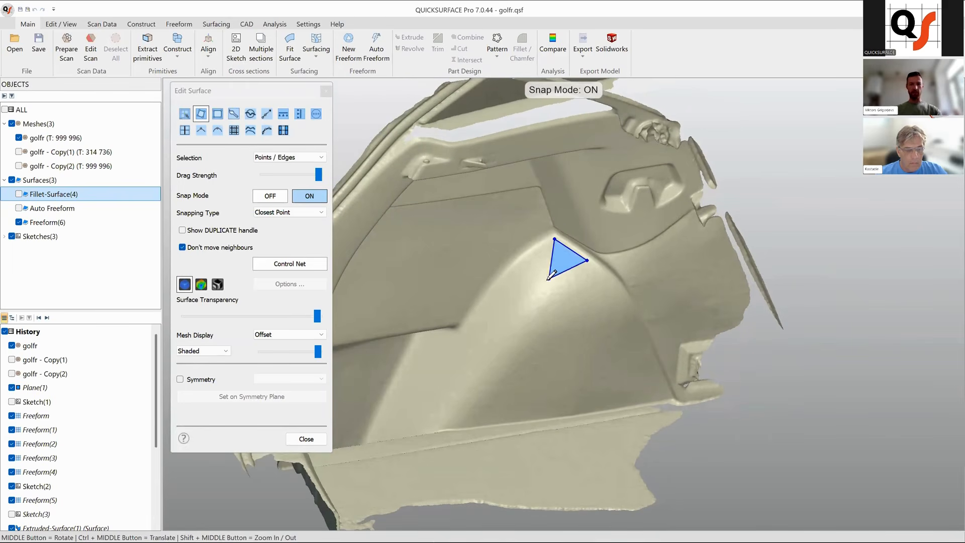
{"action": "left_click", "coordinate": [528, 257]}
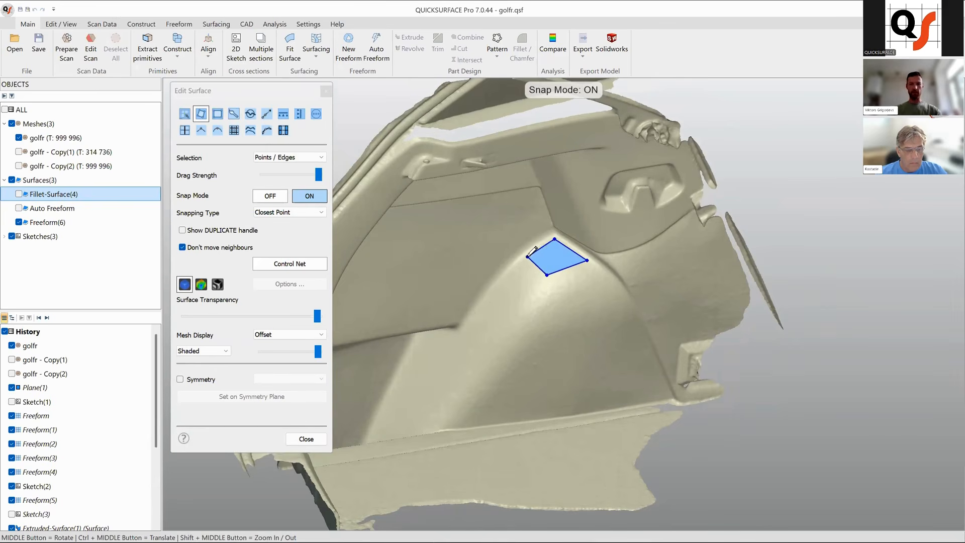
{"action": "left_click", "coordinate": [527, 257]}
{"action": "middle_click_drag", "start_coordinate": [548, 297], "coordinate": [555, 288], "text": "ctrl"}
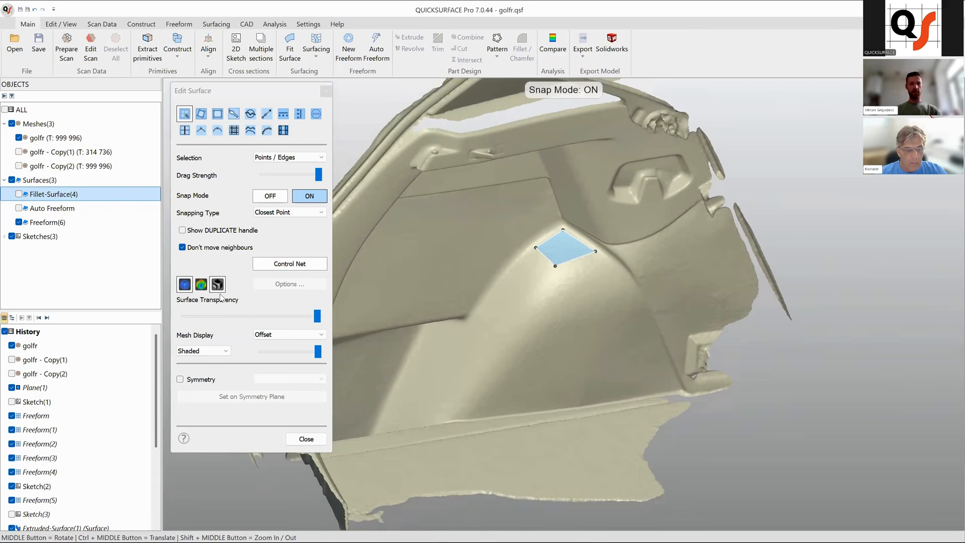
Show the surface deviation colour map and confirm the deviation options at 0.25 mm tolerance with gradient colouring.
{"action": "left_click", "coordinate": [201, 285]}
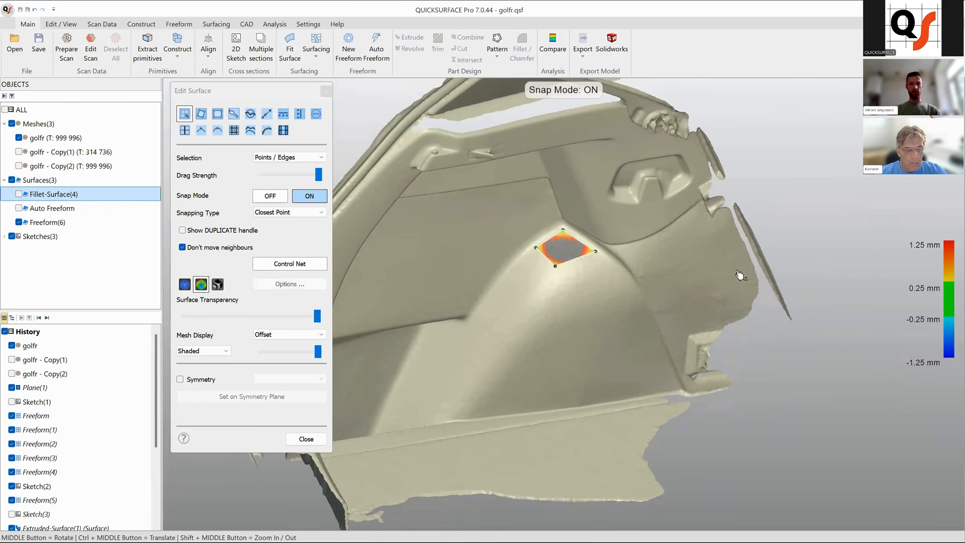
{"action": "middle_click_drag", "start_coordinate": [596, 292], "coordinate": [621, 274], "text": "ctrl"}
{"action": "middle_click_drag", "start_coordinate": [558, 291], "coordinate": [523, 294]}
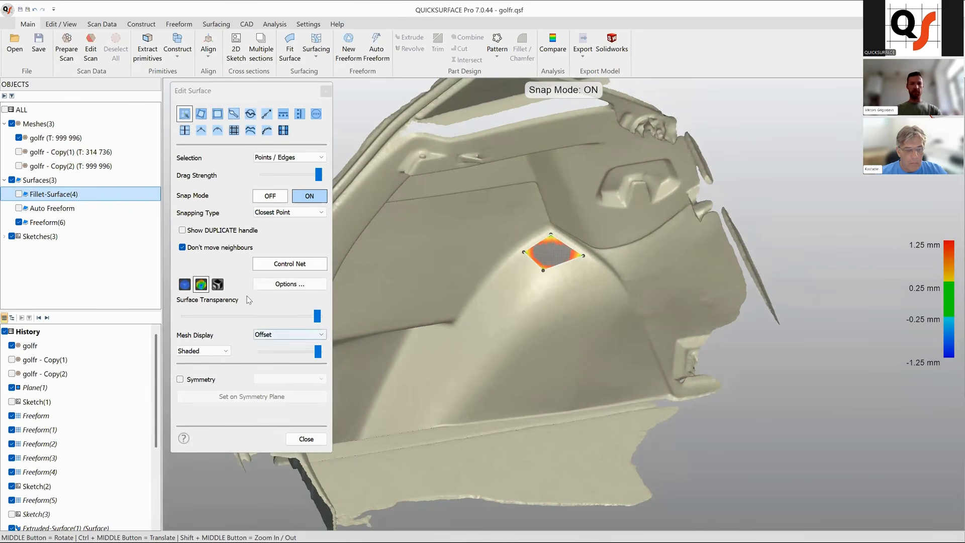
{"action": "left_click", "coordinate": [293, 284]}
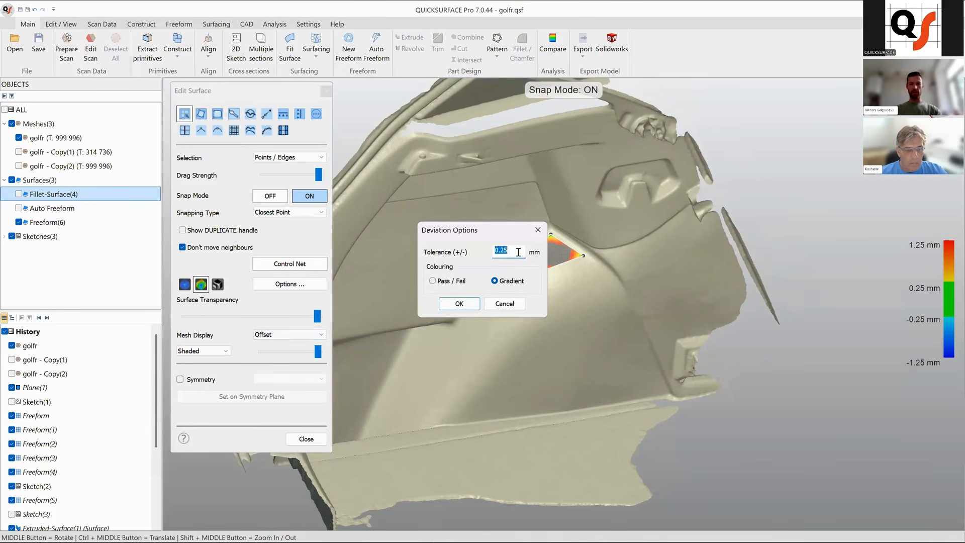
{"action": "left_click", "coordinate": [459, 304]}
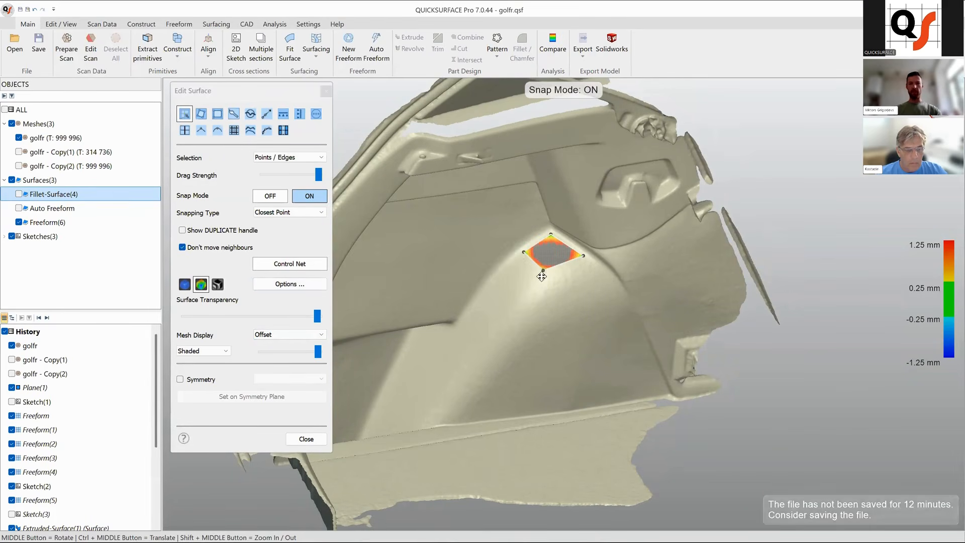
Extend the patch into a strip along the wheel-arch ridge by dragging duplicated edges down toward the floor.
{"action": "middle_click_drag", "start_coordinate": [536, 278], "coordinate": [566, 258], "text": "ctrl"}
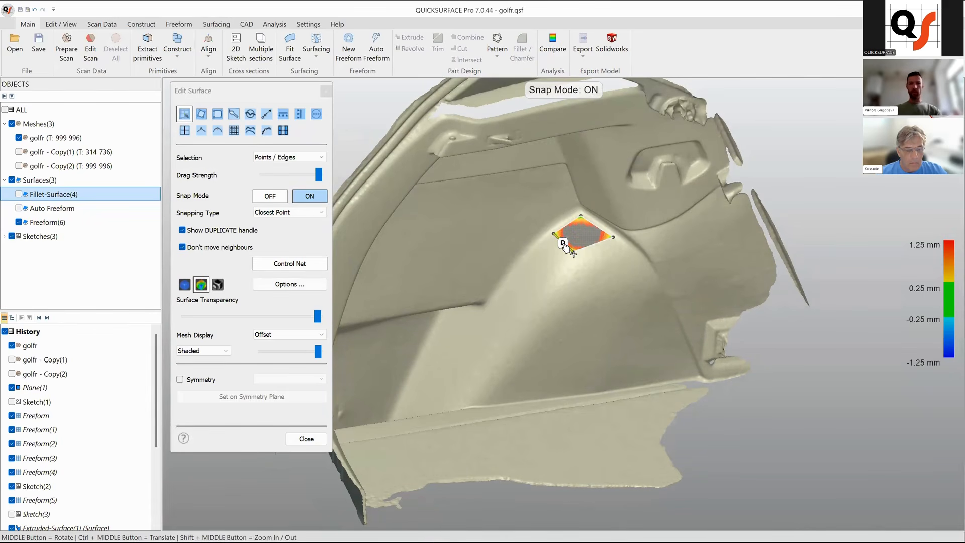
{"action": "left_click_drag", "start_coordinate": [563, 244], "coordinate": [540, 275]}
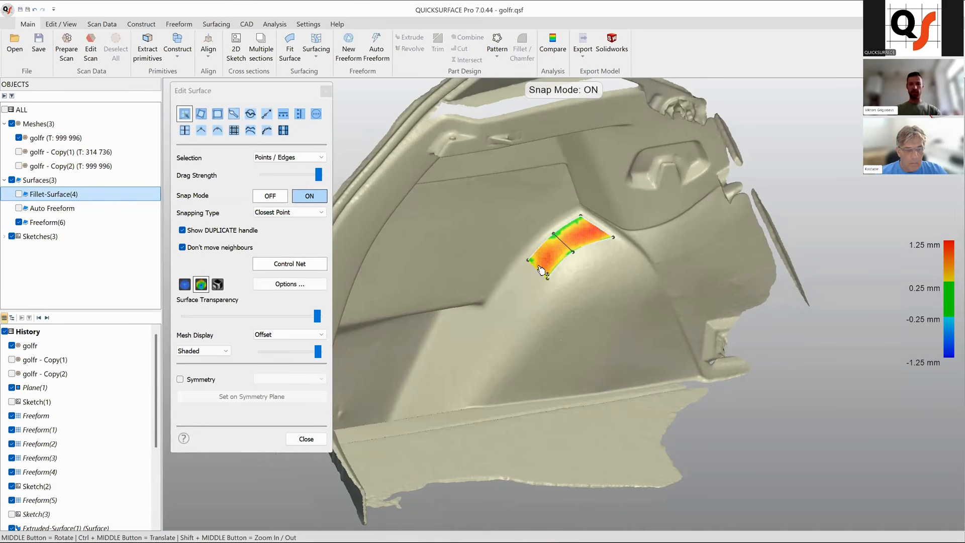
{"action": "left_click_drag", "start_coordinate": [540, 276], "coordinate": [520, 305]}
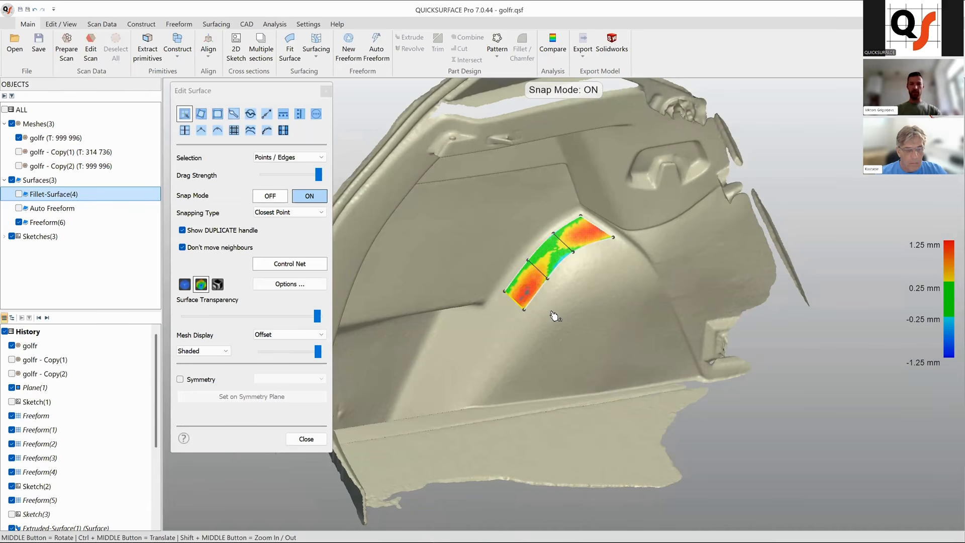
{"action": "middle_click_drag", "start_coordinate": [552, 312], "coordinate": [581, 288], "text": "ctrl"}
{"action": "left_click_drag", "start_coordinate": [544, 275], "coordinate": [520, 307]}
{"action": "middle_click_drag", "start_coordinate": [518, 329], "coordinate": [541, 295], "text": "ctrl"}
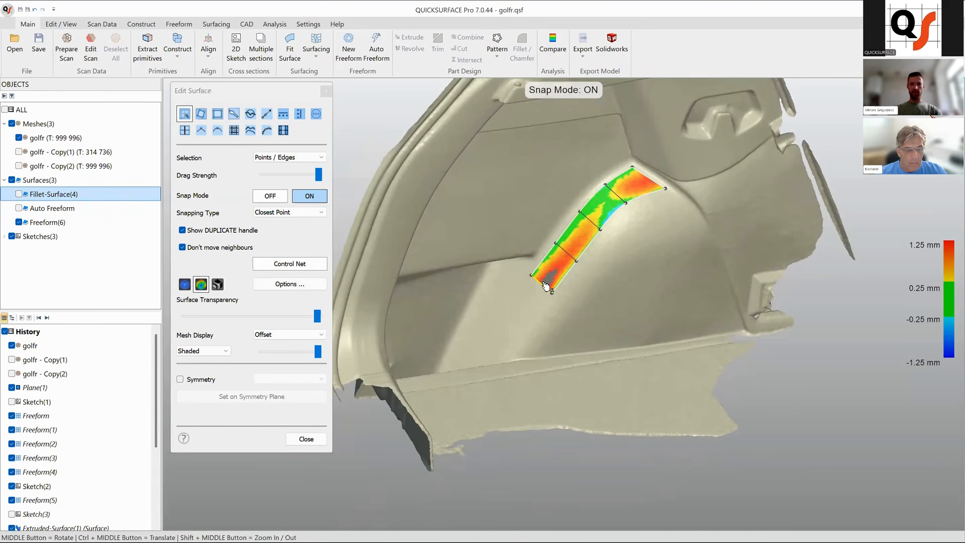
{"action": "left_click_drag", "start_coordinate": [546, 285], "coordinate": [496, 351]}
{"action": "middle_click_drag", "start_coordinate": [578, 311], "coordinate": [605, 301]}
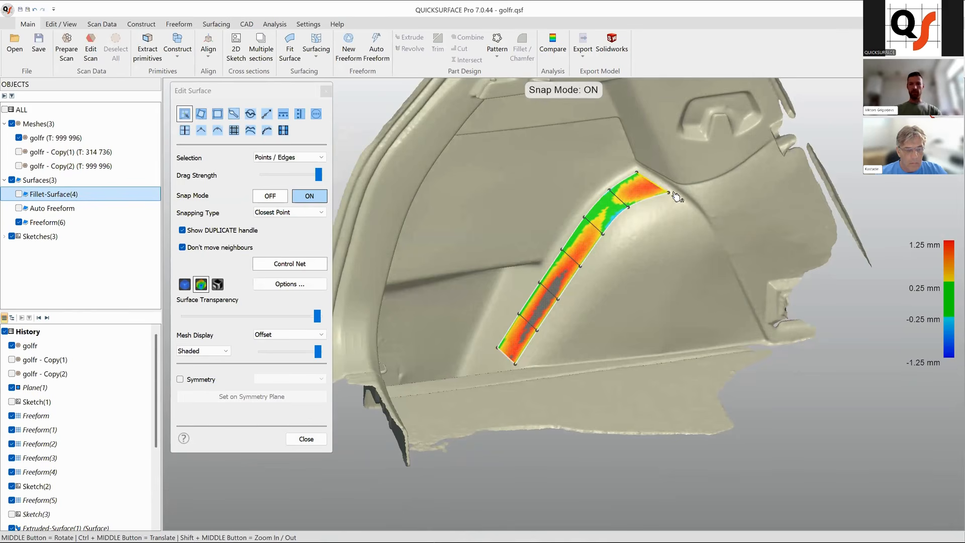
Split the strip at its upper end edge.
{"action": "left_click", "coordinate": [653, 184]}
{"action": "right_click", "coordinate": [652, 184]}
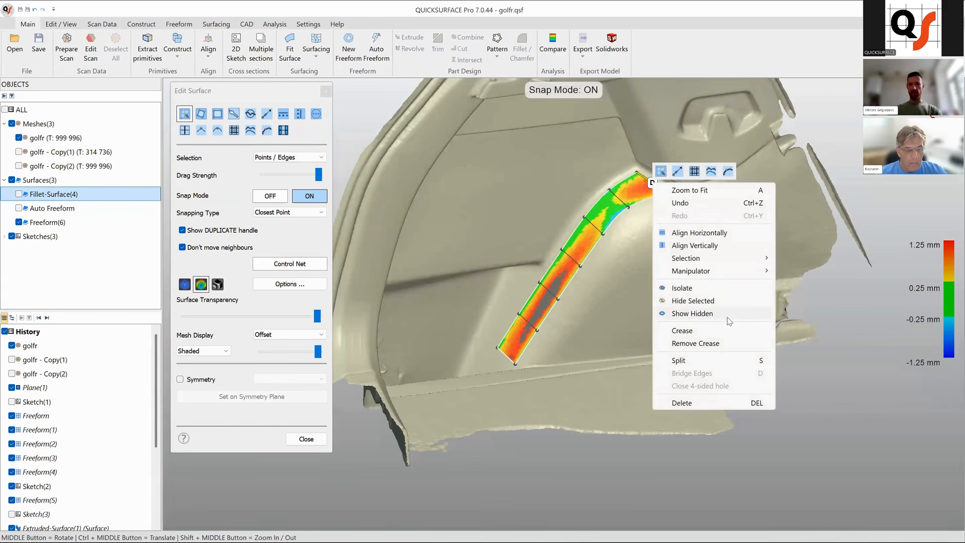
{"action": "left_click", "coordinate": [715, 361]}
Extend the strip around the arch's top corner and down its rear side with a duplicated edge.
{"action": "middle_click_drag", "start_coordinate": [565, 273], "coordinate": [626, 178]}
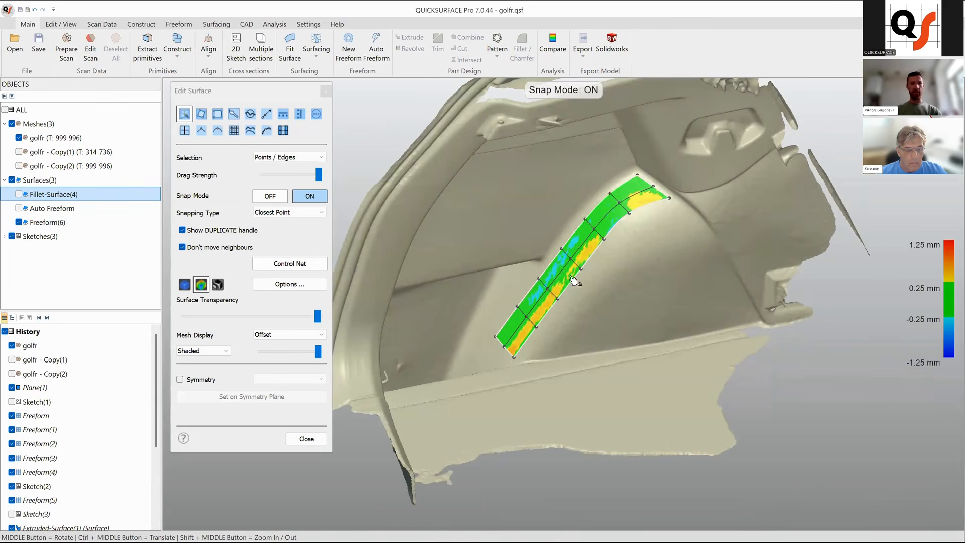
{"action": "middle_click_drag", "start_coordinate": [578, 269], "coordinate": [641, 230]}
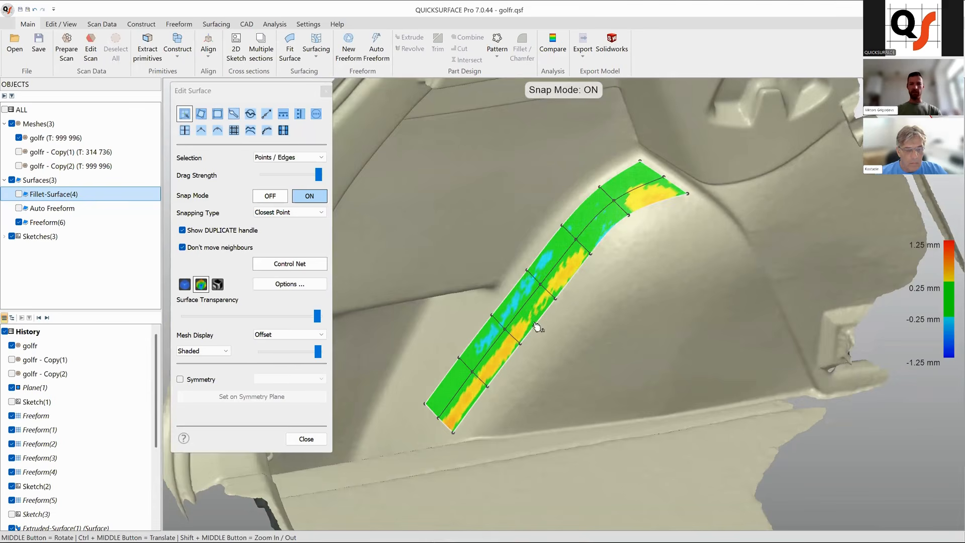
{"action": "middle_click_drag", "start_coordinate": [604, 323], "coordinate": [537, 251], "text": "ctrl"}
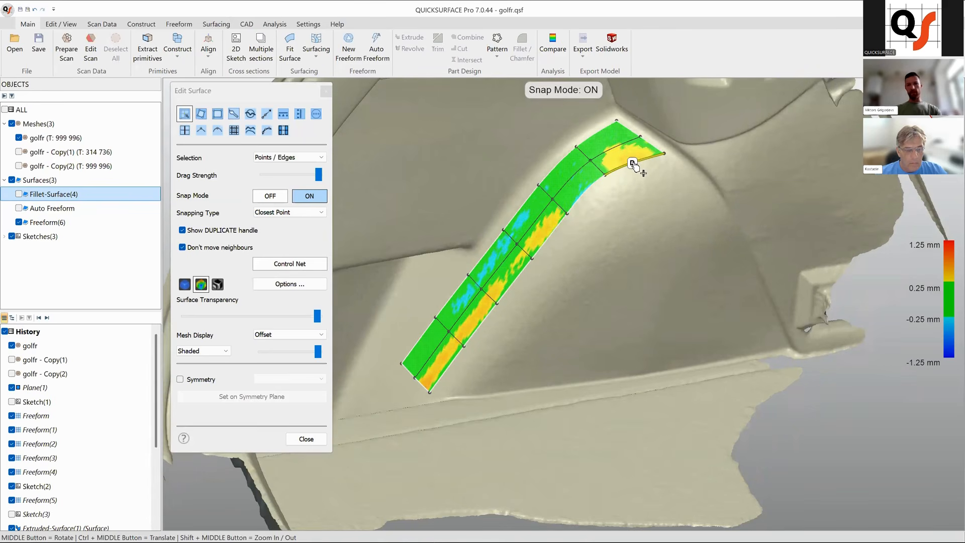
{"action": "left_click_drag", "start_coordinate": [633, 164], "coordinate": [672, 192]}
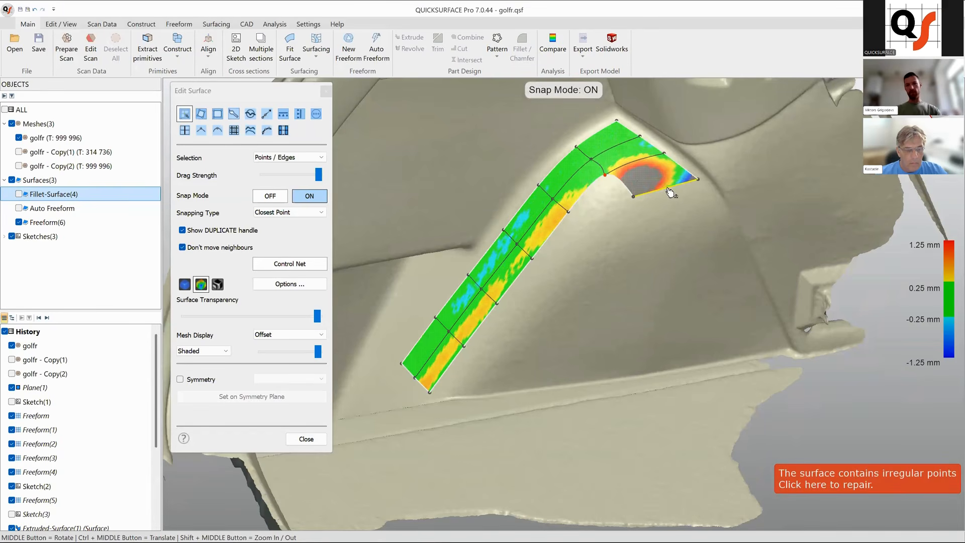
{"action": "left_click_drag", "start_coordinate": [671, 191], "coordinate": [752, 352]}
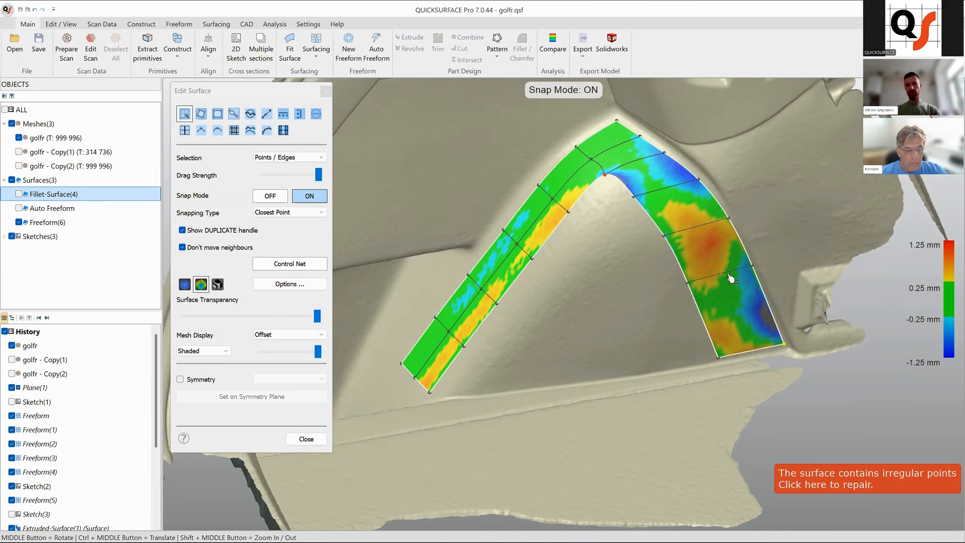
Fine-tune the control points on the rear section and the corner so the strip fits the scan.
{"action": "mouse_move", "coordinate": [732, 281]}
{"action": "left_mouse_down"}
{"action": "mouse_move", "coordinate": [740, 303]}
{"action": "mouse_move", "coordinate": [736, 293]}
{"action": "left_mouse_up"}
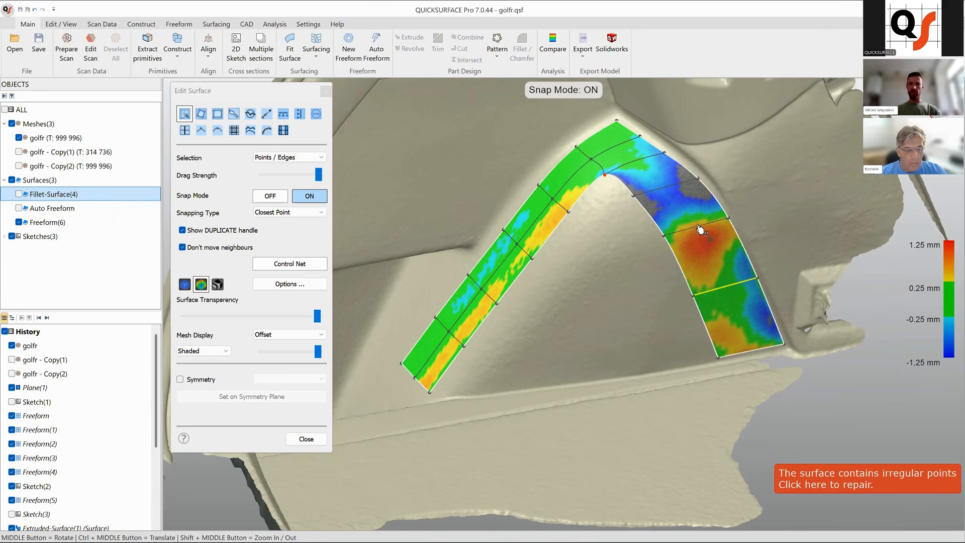
{"action": "left_click_drag", "start_coordinate": [701, 232], "coordinate": [704, 238]}
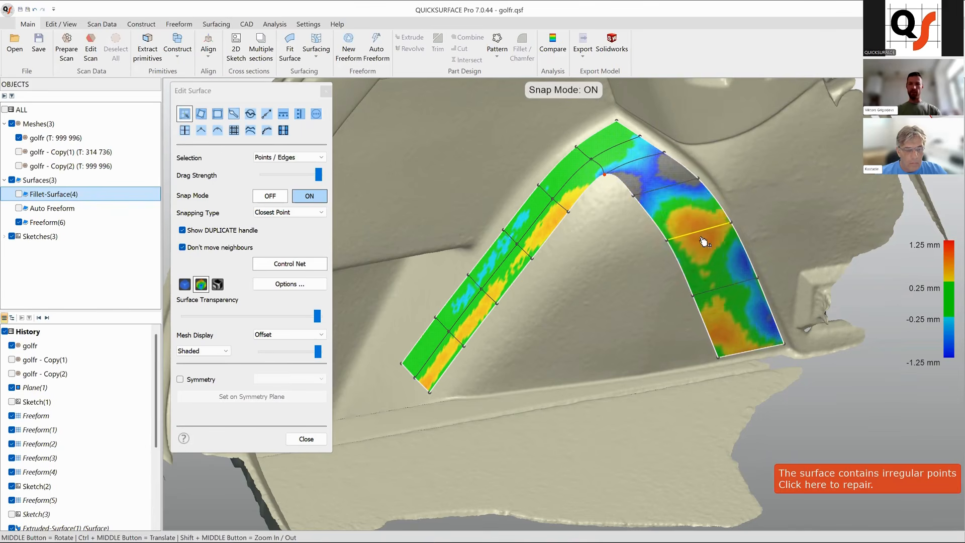
{"action": "left_click_drag", "start_coordinate": [675, 189], "coordinate": [676, 196]}
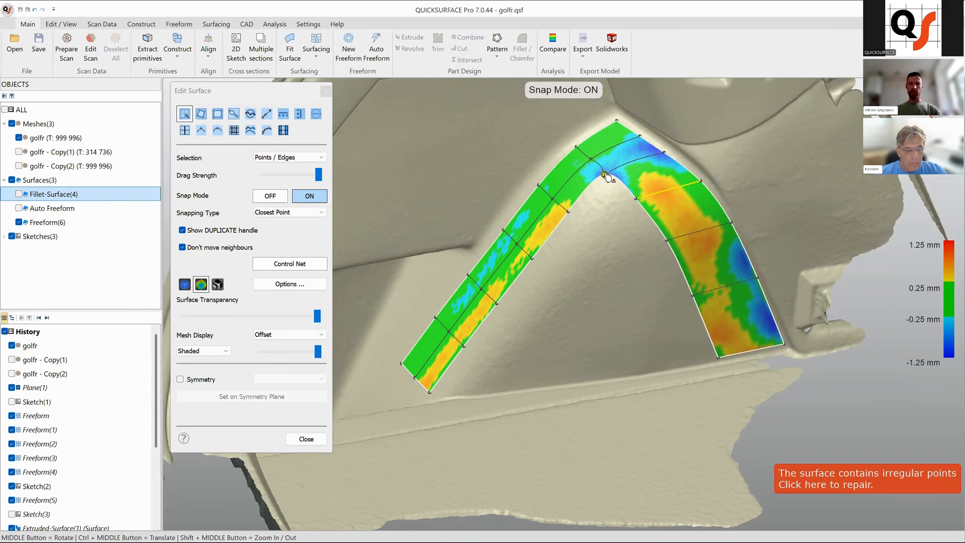
{"action": "scroll", "coordinate": [612, 191], "scroll_direction": "up", "scroll_amount": 5}
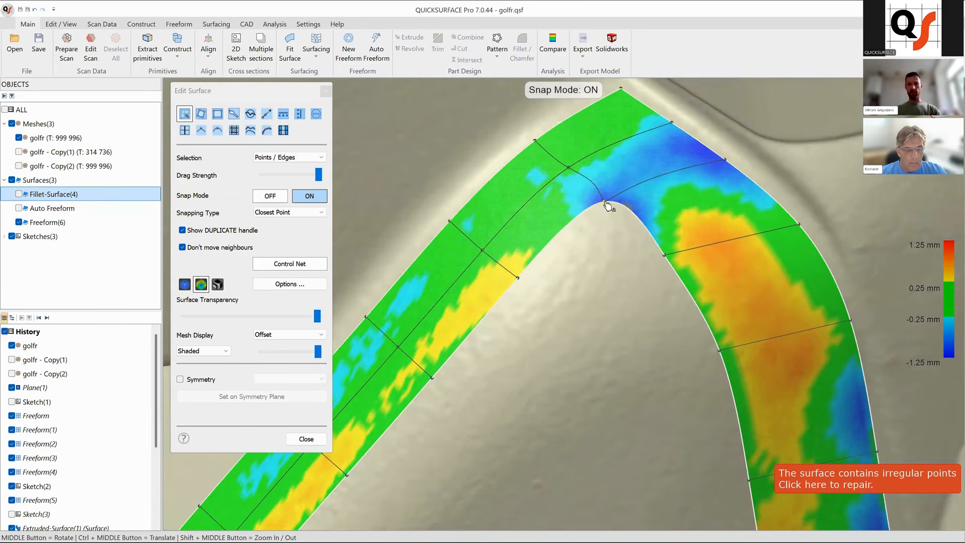
{"action": "left_click_drag", "start_coordinate": [609, 205], "coordinate": [606, 200]}
{"action": "scroll", "coordinate": [658, 178], "scroll_direction": "down", "scroll_amount": 4}
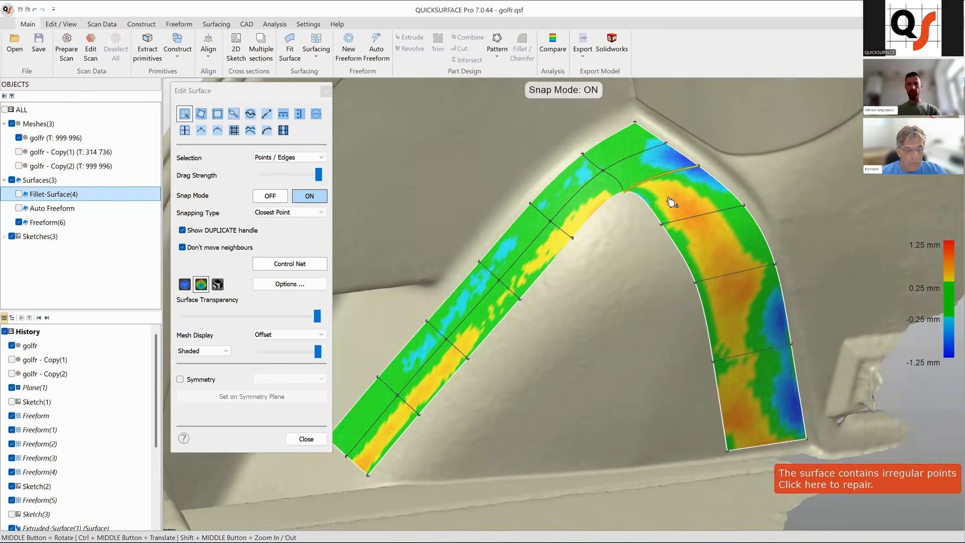
{"action": "middle_click_drag", "start_coordinate": [663, 216], "coordinate": [662, 204], "text": "ctrl"}
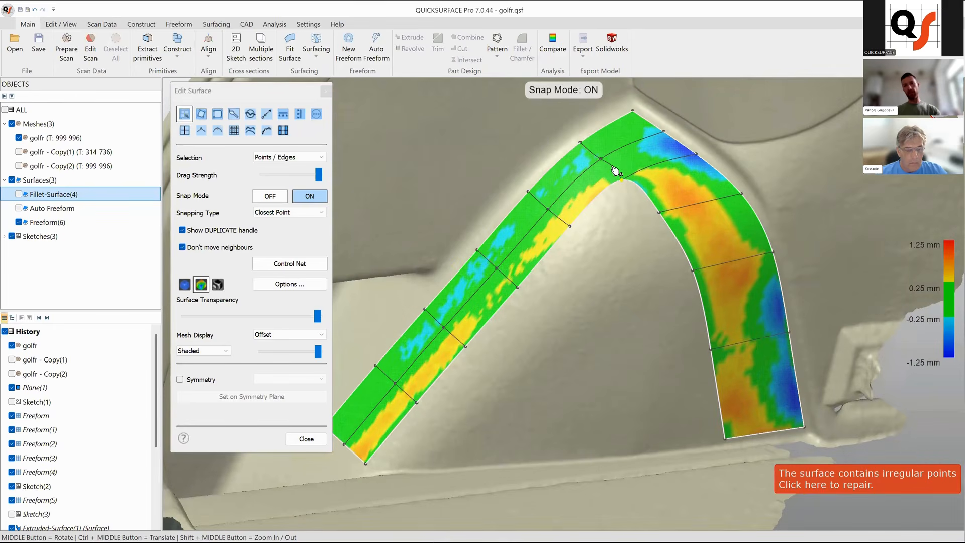
Duplicate the strip's inner edge at the arch corner and drag it down into the opening below the arch.
{"action": "mouse_move", "coordinate": [634, 187]}
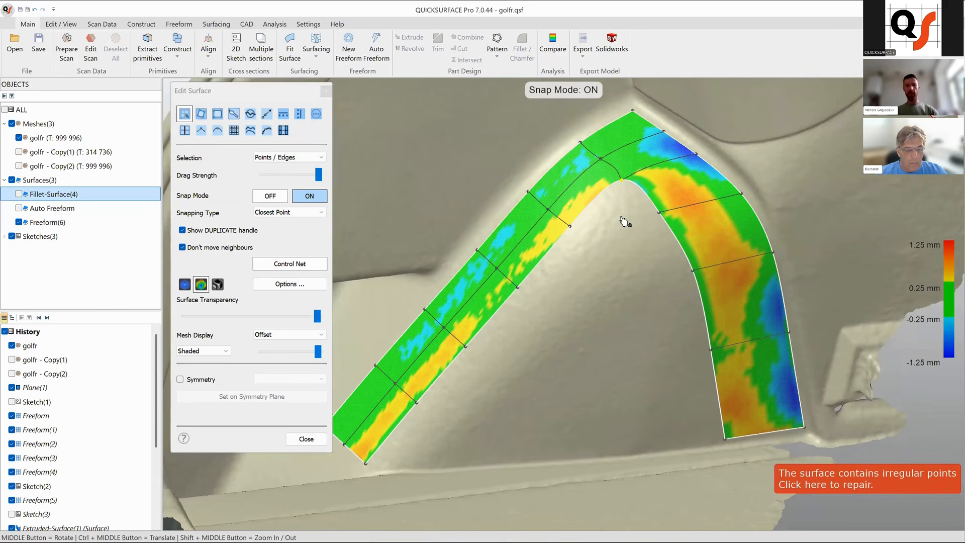
{"action": "middle_click_drag", "start_coordinate": [664, 241], "coordinate": [644, 216], "text": "ctrl"}
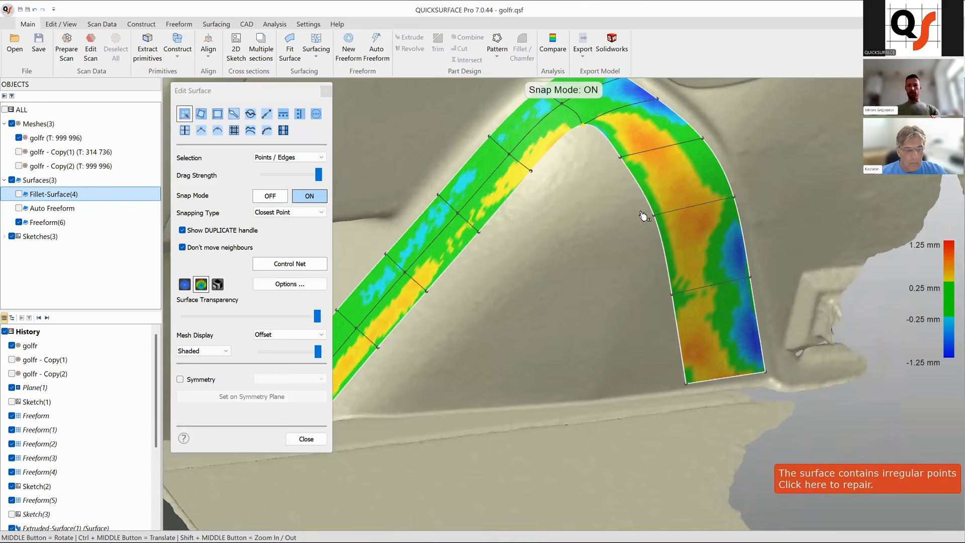
{"action": "scroll", "coordinate": [644, 216], "scroll_direction": "down", "scroll_amount": 1}
{"action": "scroll", "coordinate": [639, 211], "scroll_direction": "up", "scroll_amount": 1}
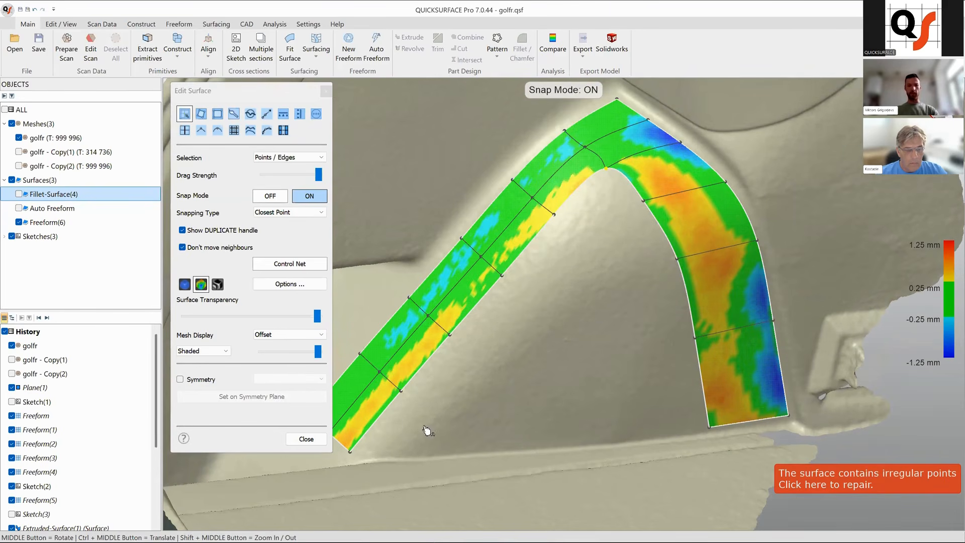
{"action": "left_click_drag", "start_coordinate": [607, 170], "coordinate": [591, 247]}
{"action": "key", "text": "alt"}
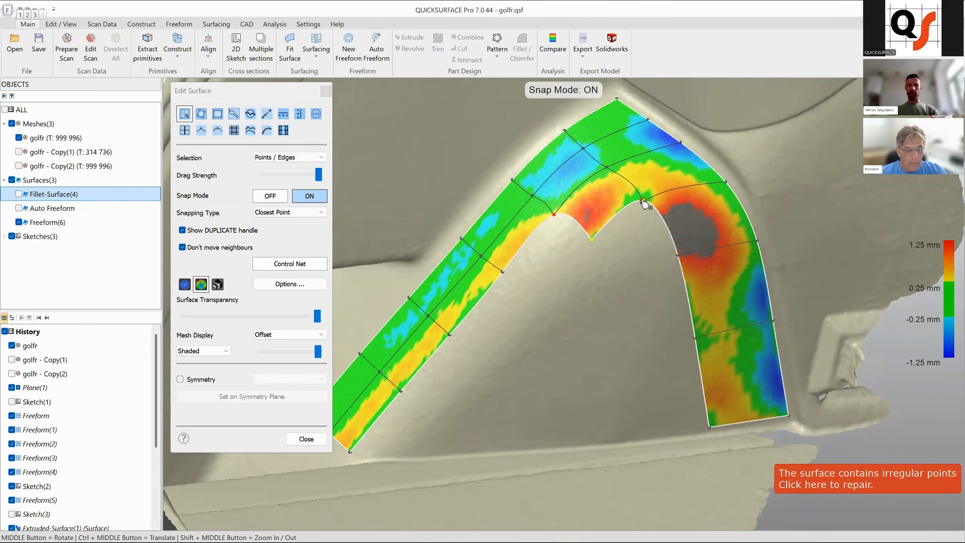
{"action": "left_click_drag", "start_coordinate": [645, 203], "coordinate": [618, 282]}
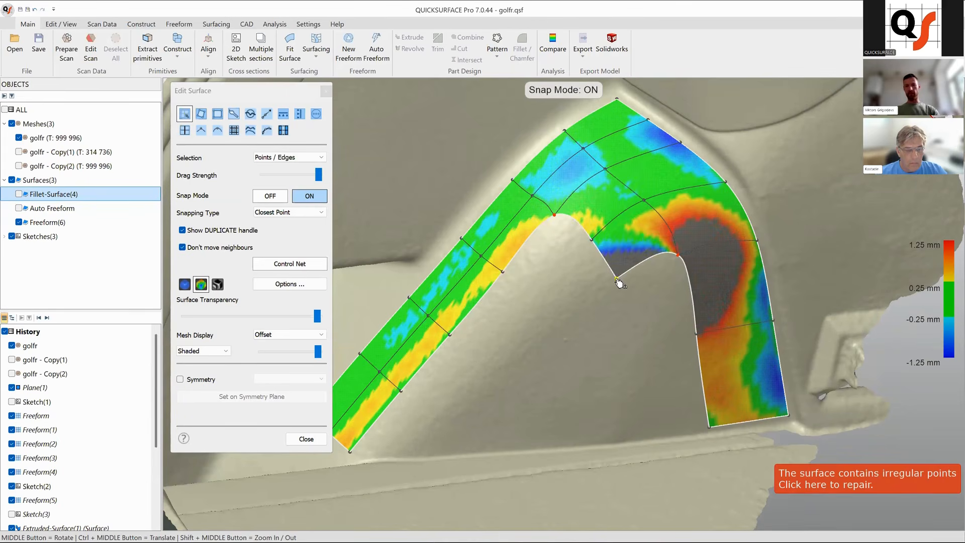
Extend the rear section's inner edge downward with duplicated edges, bringing its lower corner to the floor.
{"action": "key", "text": "alt"}
{"action": "left_click_drag", "start_coordinate": [678, 263], "coordinate": [698, 336]}
{"action": "left_click_drag", "start_coordinate": [631, 347], "coordinate": [634, 435]}
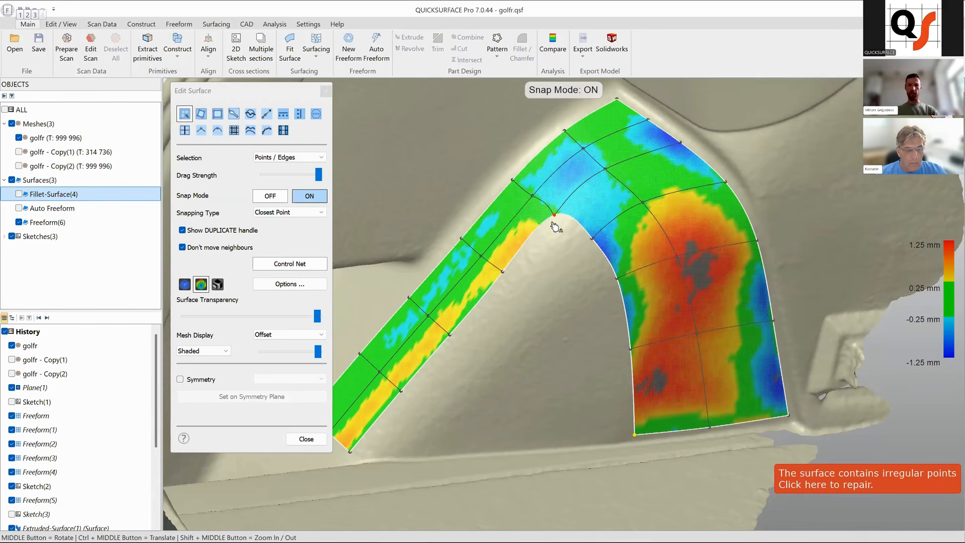
Duplicate the front section's inner edge down toward the floor and adjust its points to fit the scan.
{"action": "left_click_drag", "start_coordinate": [554, 215], "coordinate": [548, 291]}
{"action": "key", "text": "alt"}
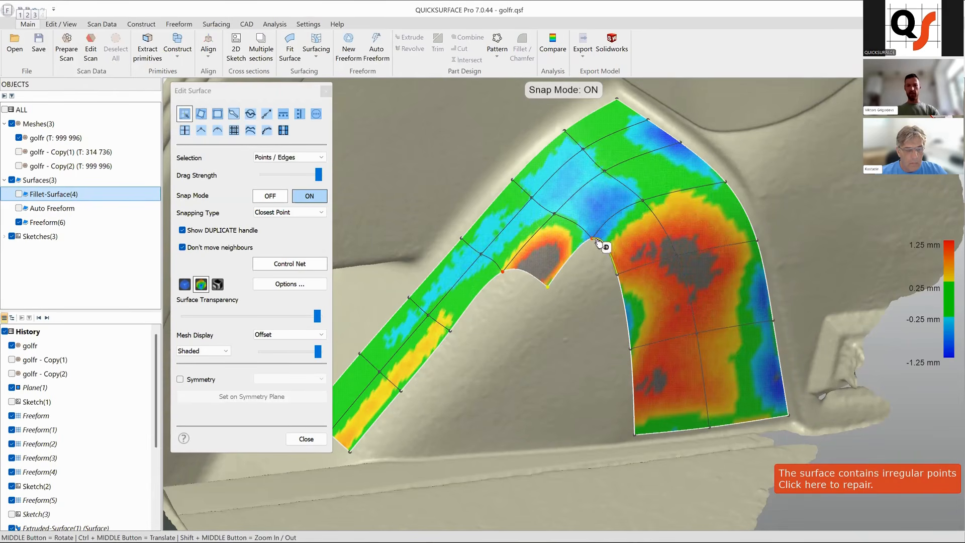
{"action": "left_click", "coordinate": [421, 375]}
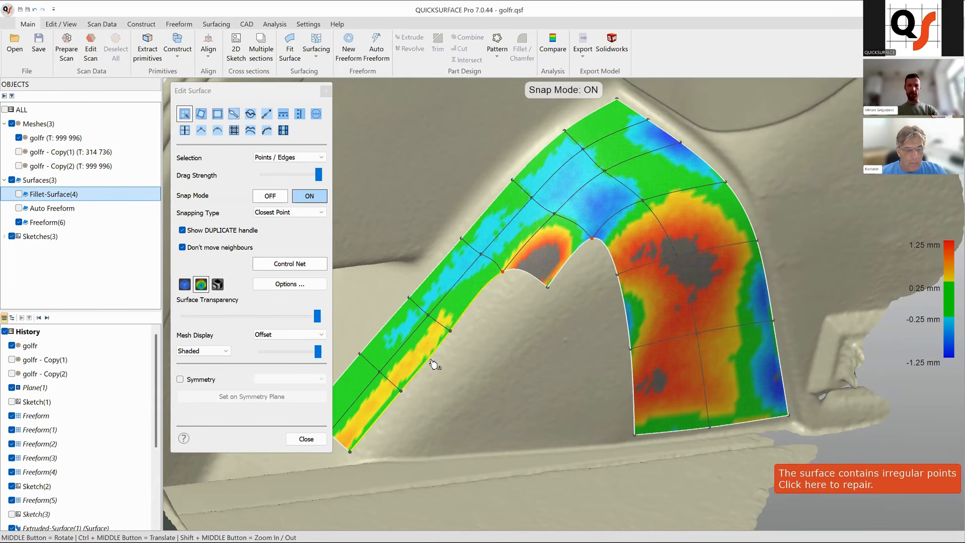
{"action": "left_click_drag", "start_coordinate": [425, 364], "coordinate": [480, 390]}
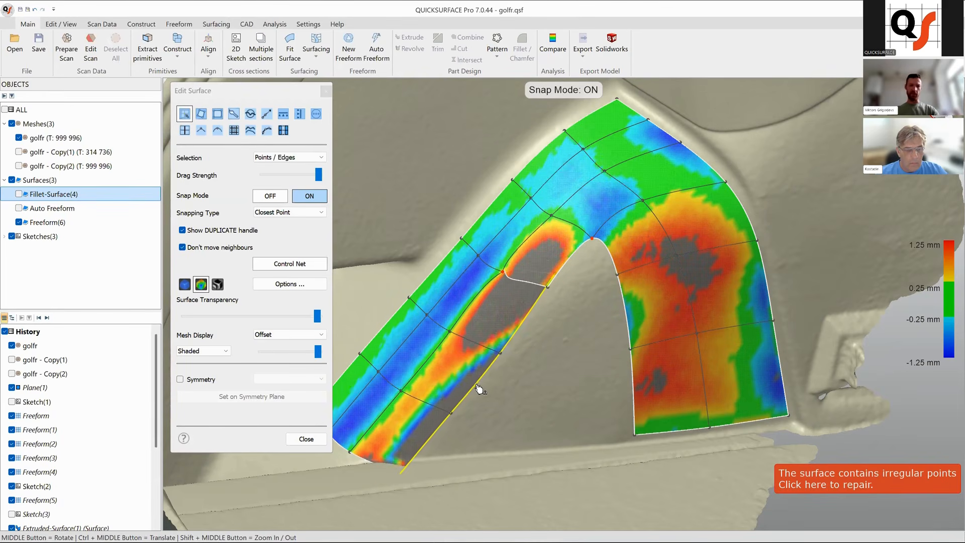
{"action": "left_click_drag", "start_coordinate": [567, 281], "coordinate": [553, 292]}
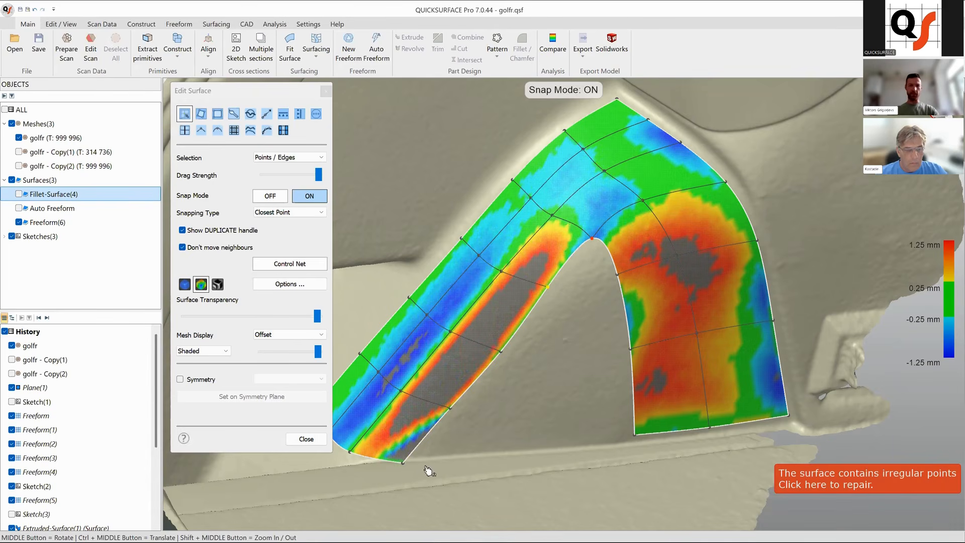
{"action": "left_click_drag", "start_coordinate": [413, 465], "coordinate": [424, 455]}
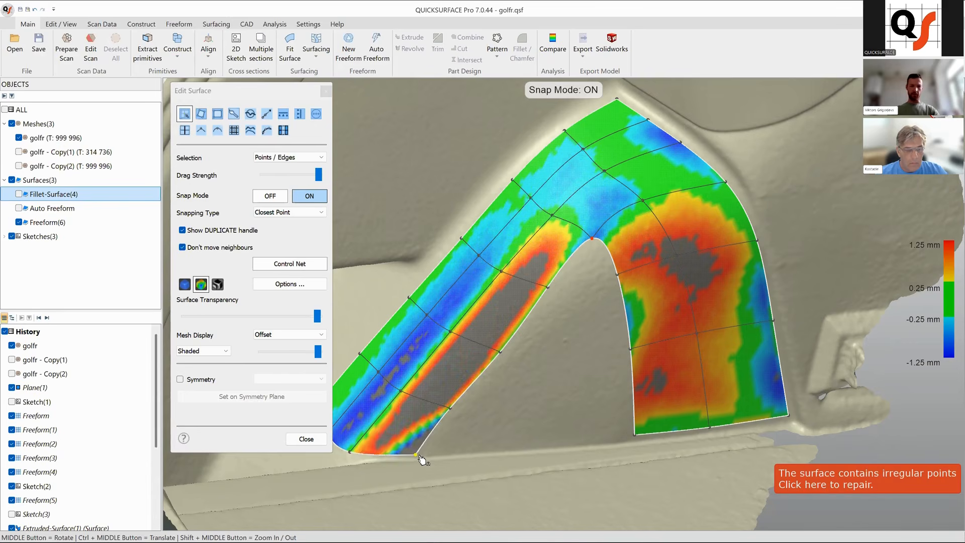
{"action": "left_click_drag", "start_coordinate": [451, 409], "coordinate": [453, 410]}
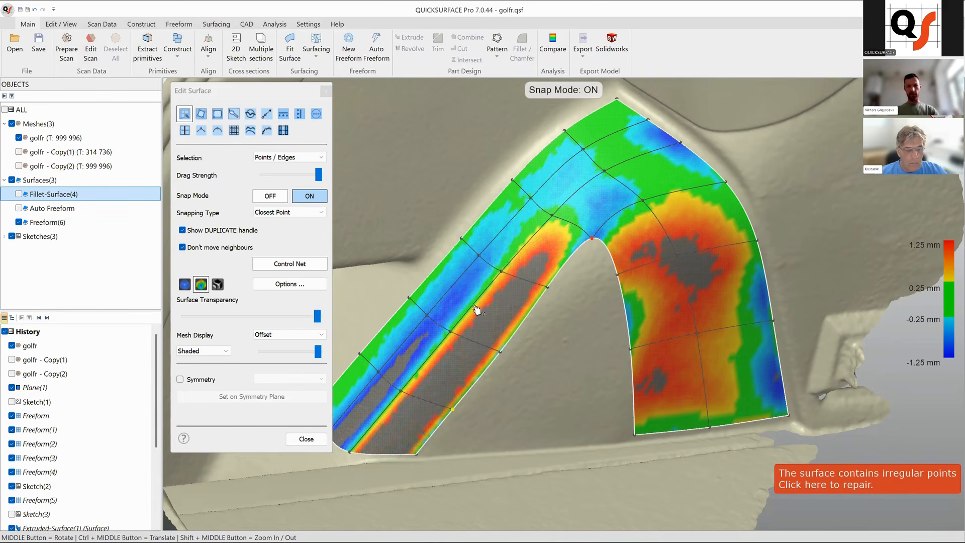
Duplicate the inner edges around the arch corner, drag them down, and pull the rear lower corner toward the floor.
{"action": "key", "text": "alt"}
{"action": "left_click_drag", "start_coordinate": [592, 239], "coordinate": [577, 309]}
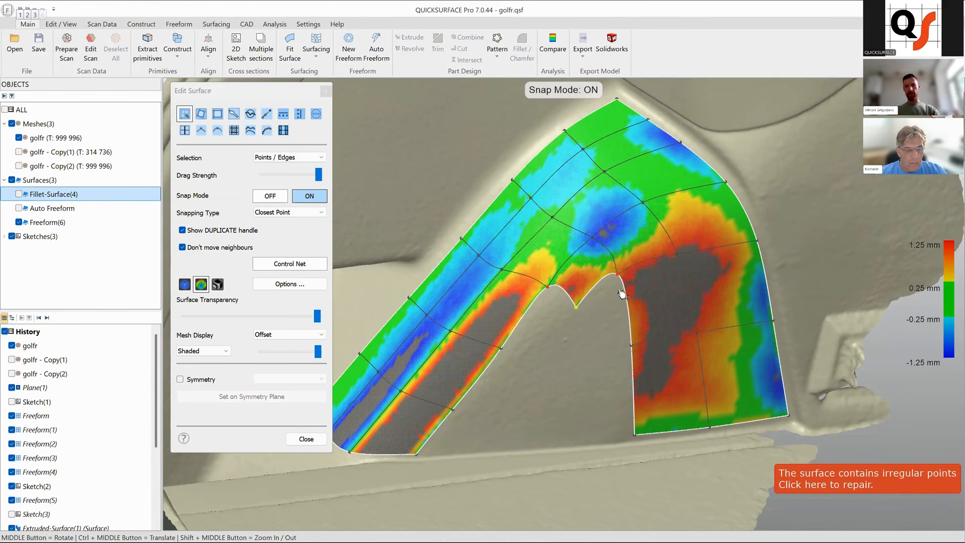
{"action": "left_click_drag", "start_coordinate": [617, 275], "coordinate": [580, 358], "text": "alt"}
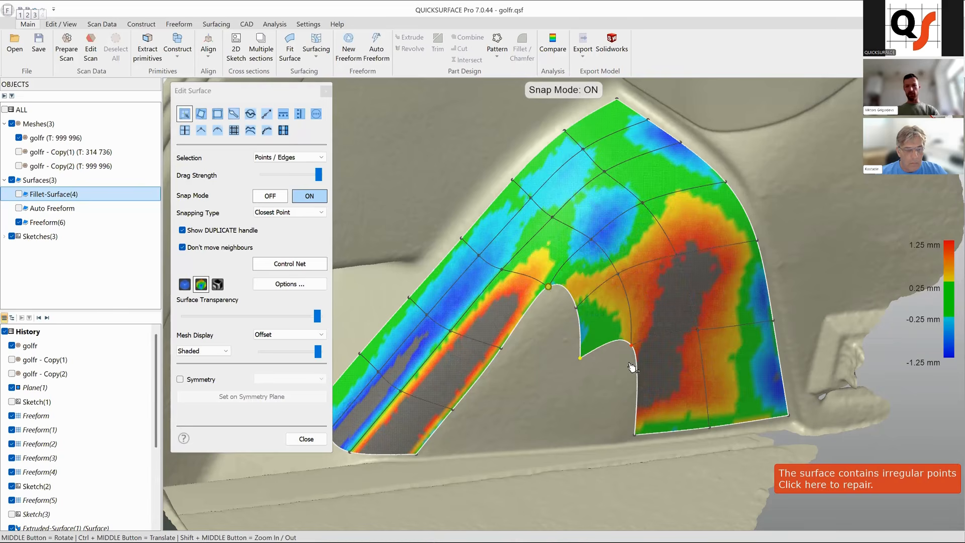
{"action": "left_click_drag", "start_coordinate": [635, 383], "coordinate": [581, 440], "text": "alt"}
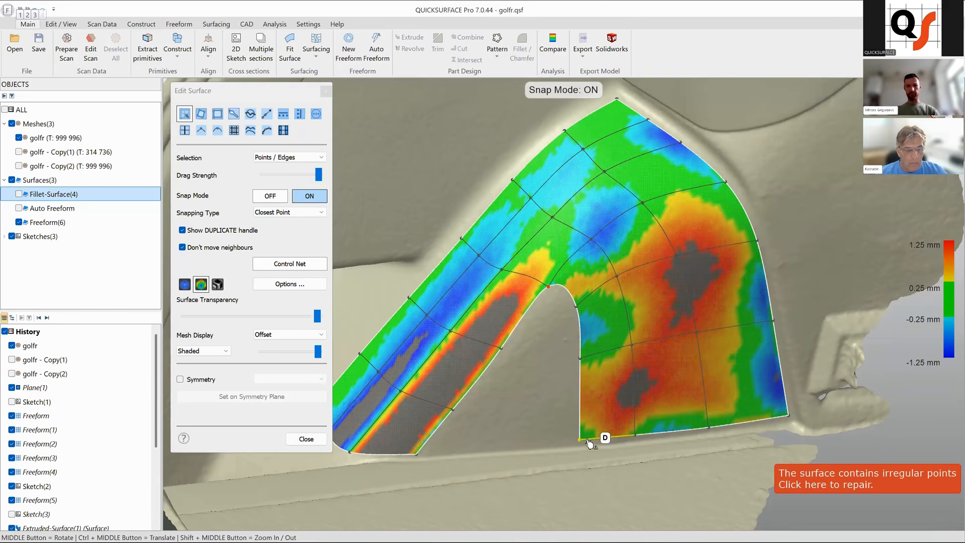
Pull the inner boundary points around the arch opening down toward the floor to fit the scan.
{"action": "middle_click_drag", "start_coordinate": [540, 380], "coordinate": [553, 365], "text": "ctrl"}
{"action": "middle_click_drag", "start_coordinate": [562, 270], "coordinate": [564, 267], "text": "ctrl"}
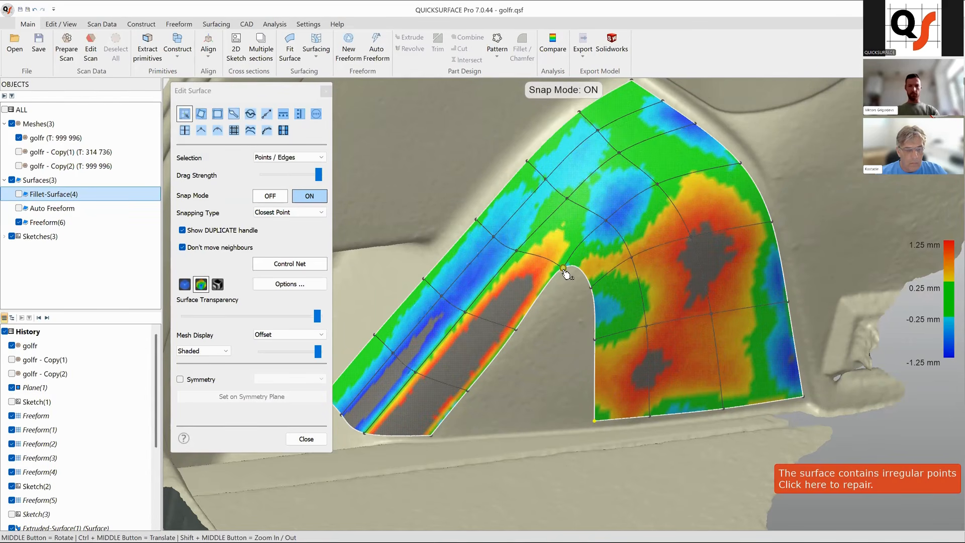
{"action": "left_click_drag", "start_coordinate": [563, 268], "coordinate": [593, 337], "text": "alt"}
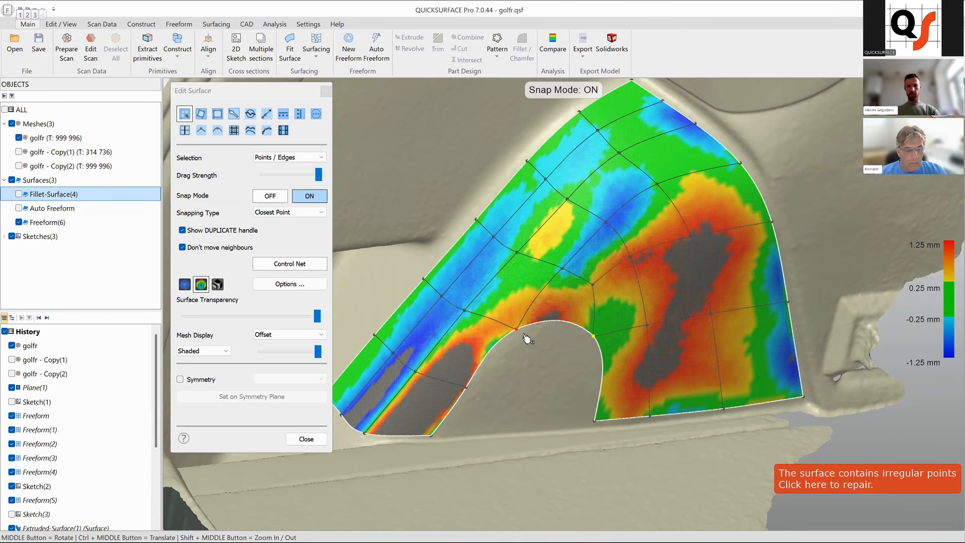
{"action": "left_click_drag", "start_coordinate": [520, 334], "coordinate": [539, 392]}
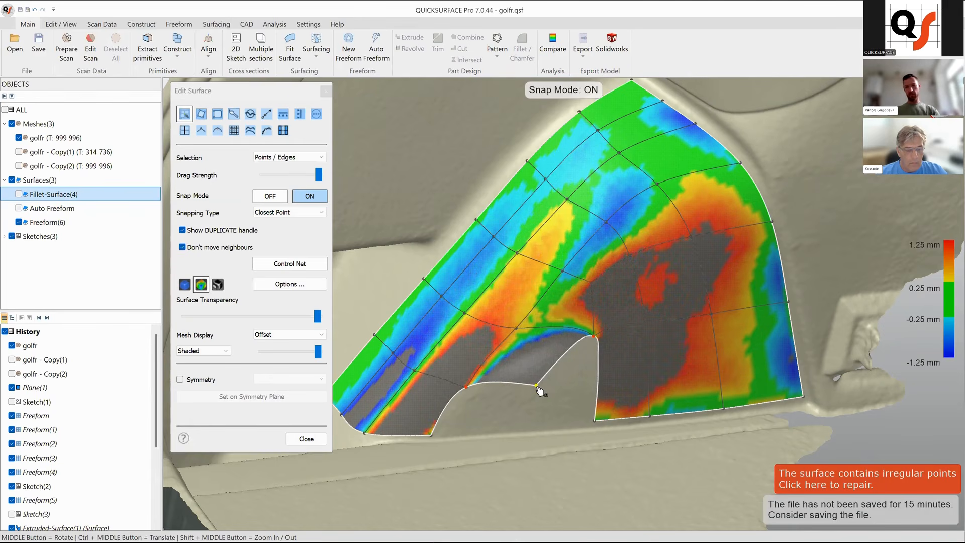
{"action": "left_click_drag", "start_coordinate": [545, 374], "coordinate": [539, 384]}
{"action": "key", "text": "alt"}
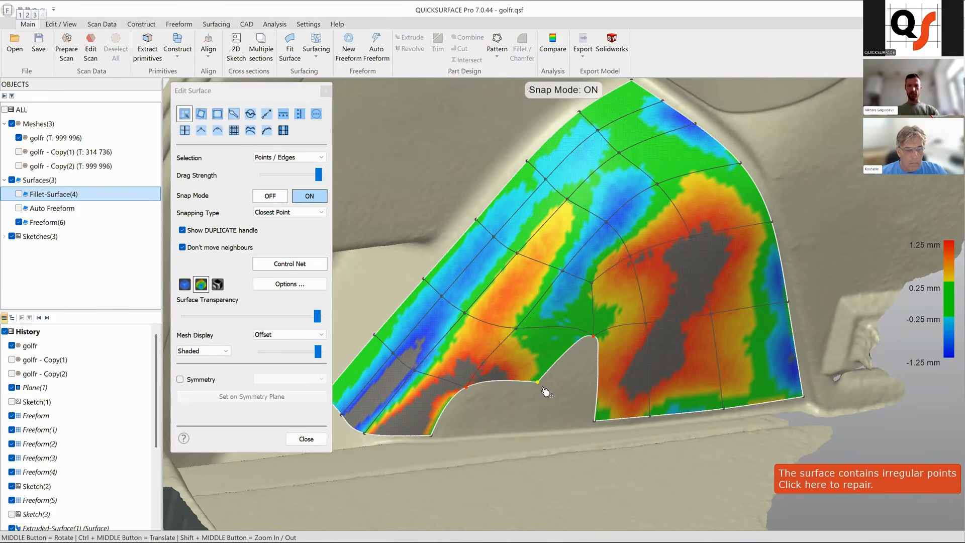
{"action": "left_click_drag", "start_coordinate": [539, 384], "coordinate": [596, 423]}
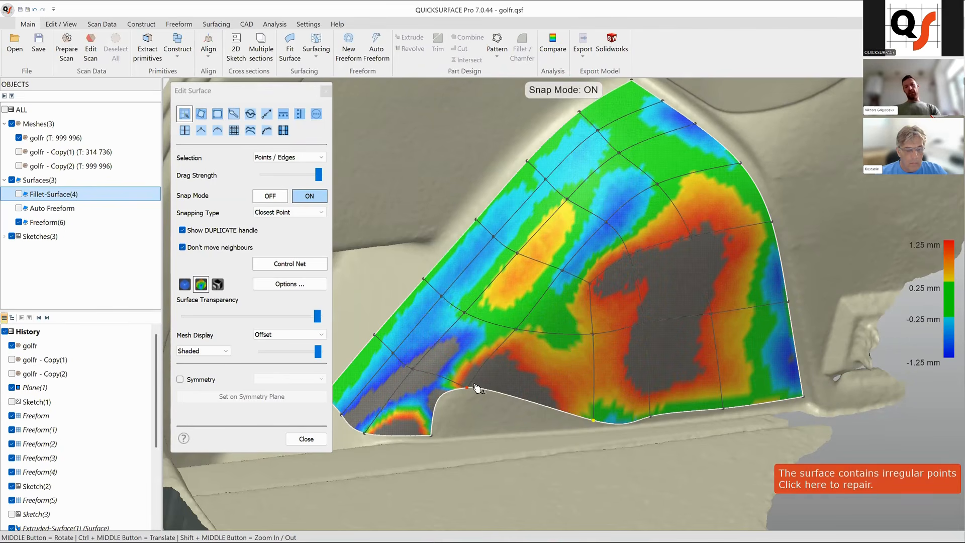
Inspect the surface's smoothness with the zebra stripe display, then return to the deviation color map.
{"action": "left_click", "coordinate": [218, 285]}
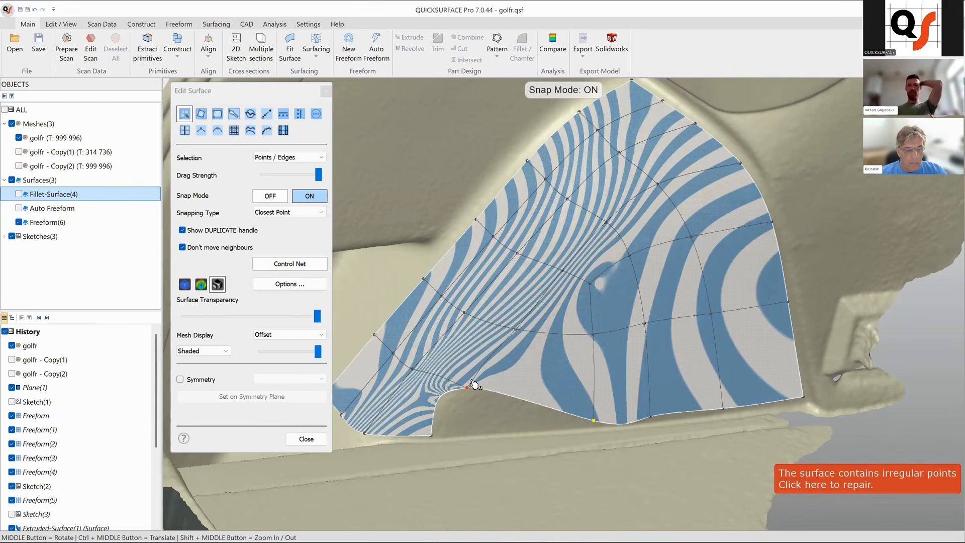
{"action": "scroll", "coordinate": [486, 374], "scroll_direction": "up", "scroll_amount": 3}
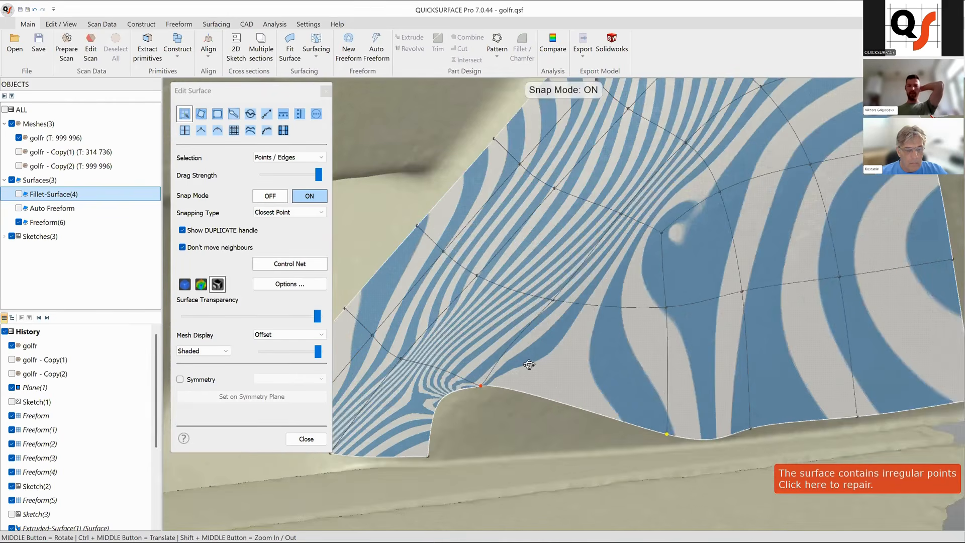
{"action": "scroll", "coordinate": [520, 349], "scroll_direction": "up", "scroll_amount": 4}
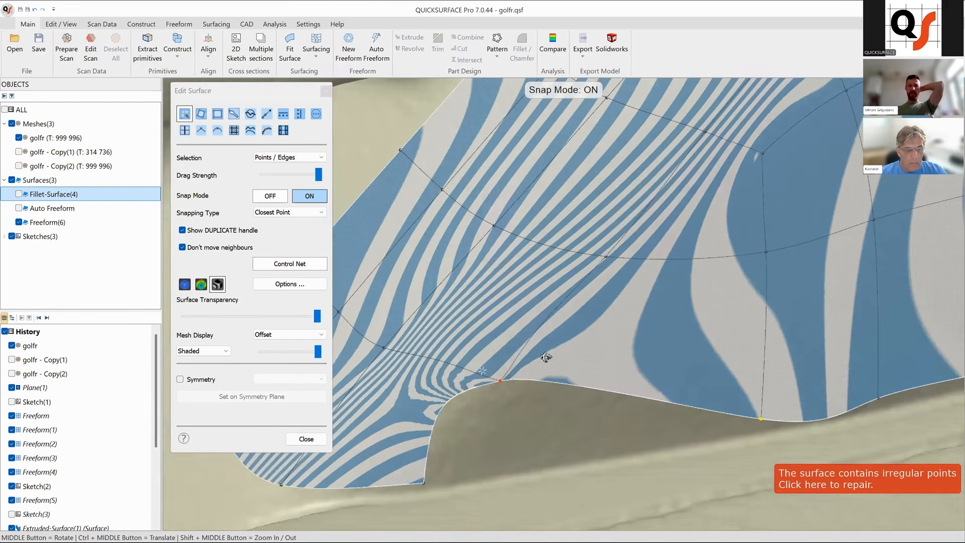
{"action": "scroll", "coordinate": [475, 374], "scroll_direction": "up", "scroll_amount": 2}
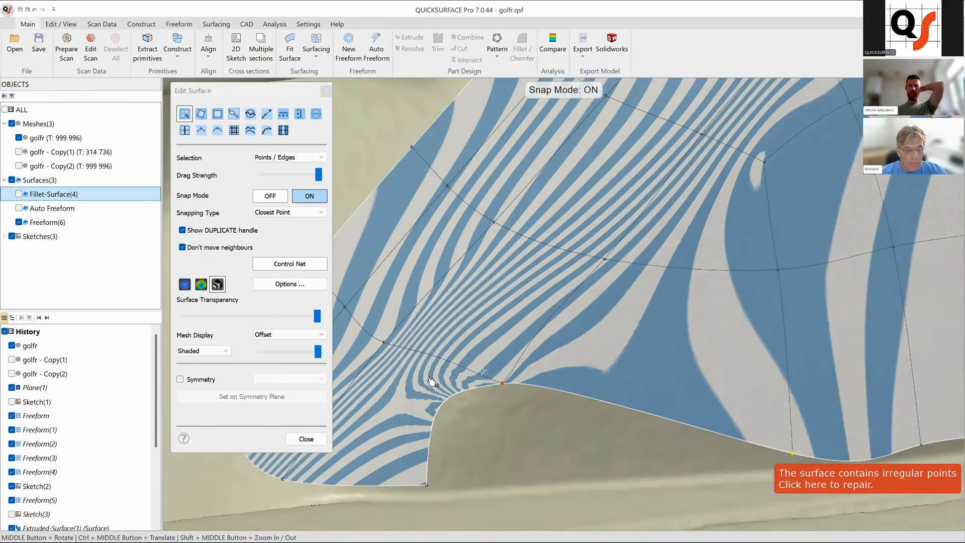
{"action": "left_click", "coordinate": [201, 284]}
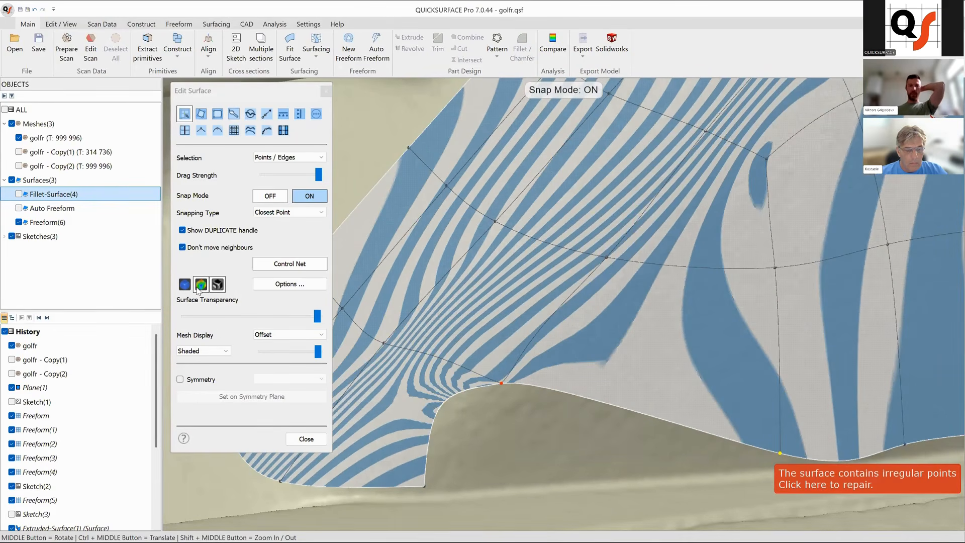
{"action": "scroll", "coordinate": [634, 400], "scroll_direction": "down", "scroll_amount": 4}
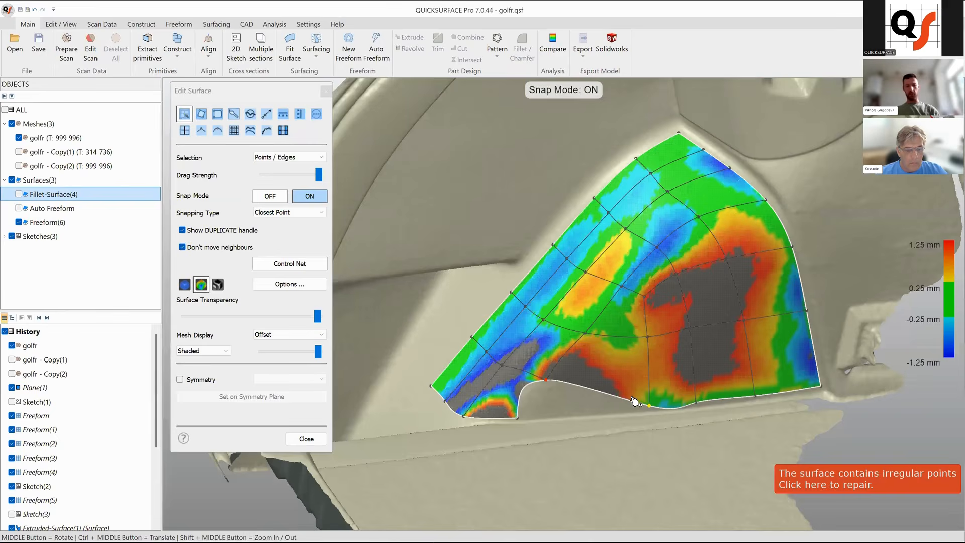
Undo the last boundary drag and reshape the edges on both sides of the gap under the arch.
{"action": "key", "text": "ctrl+z"}
{"action": "scroll", "coordinate": [656, 386], "scroll_direction": "up", "scroll_amount": 2}
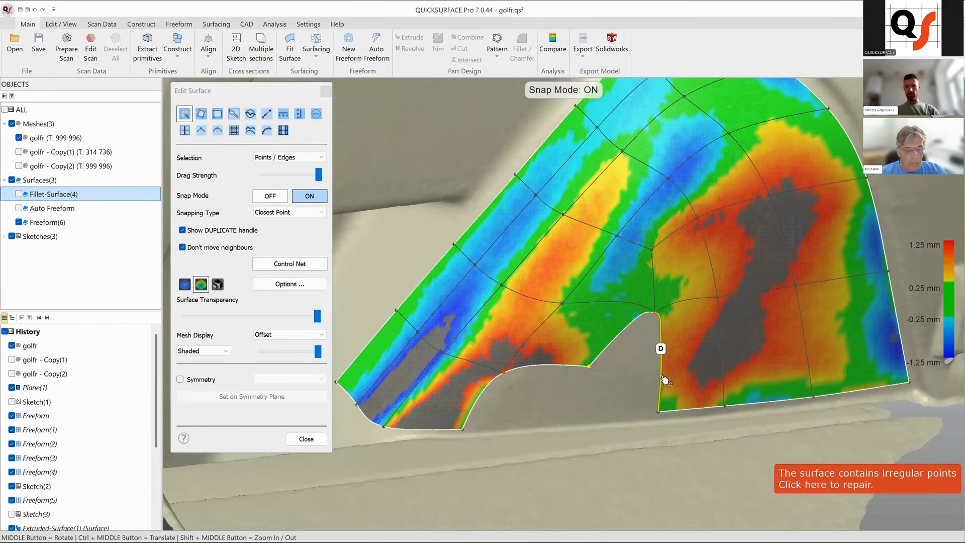
{"action": "double_click", "coordinate": [662, 376]}
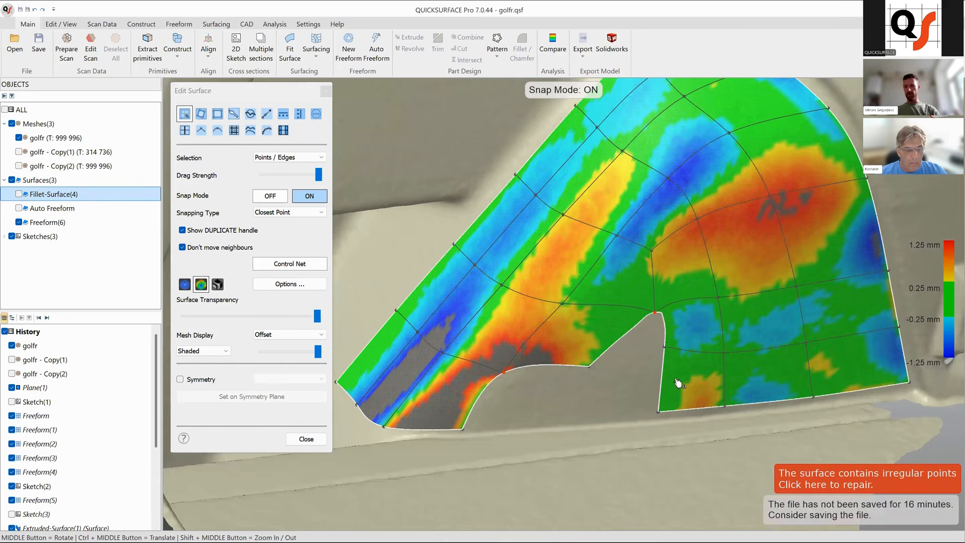
{"action": "middle_click_drag", "start_coordinate": [684, 368], "coordinate": [694, 360], "text": "ctrl"}
{"action": "left_click_drag", "start_coordinate": [674, 341], "coordinate": [669, 360]}
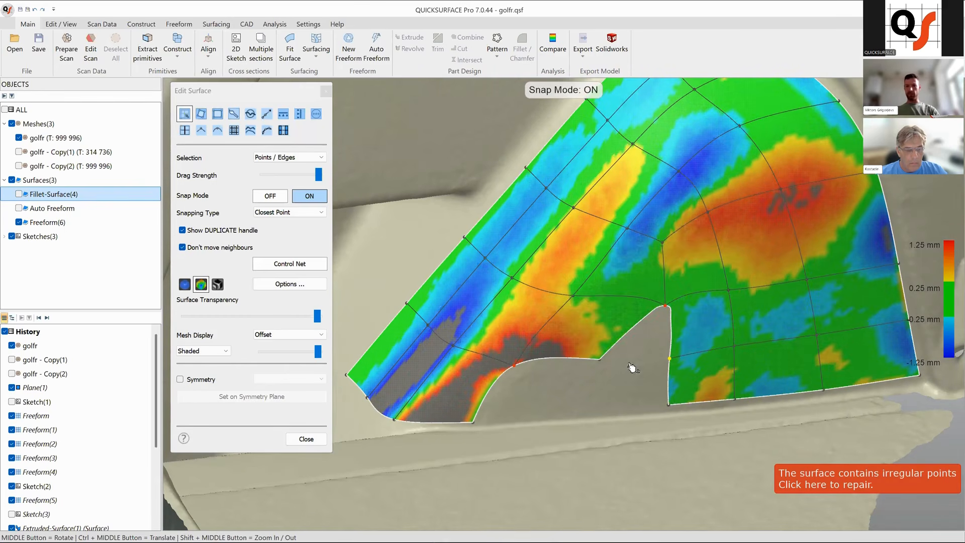
{"action": "left_click_drag", "start_coordinate": [600, 360], "coordinate": [669, 359]}
Select the two edges facing each other across the gap and bridge them to close the surface.
{"action": "left_click", "coordinate": [680, 389]}
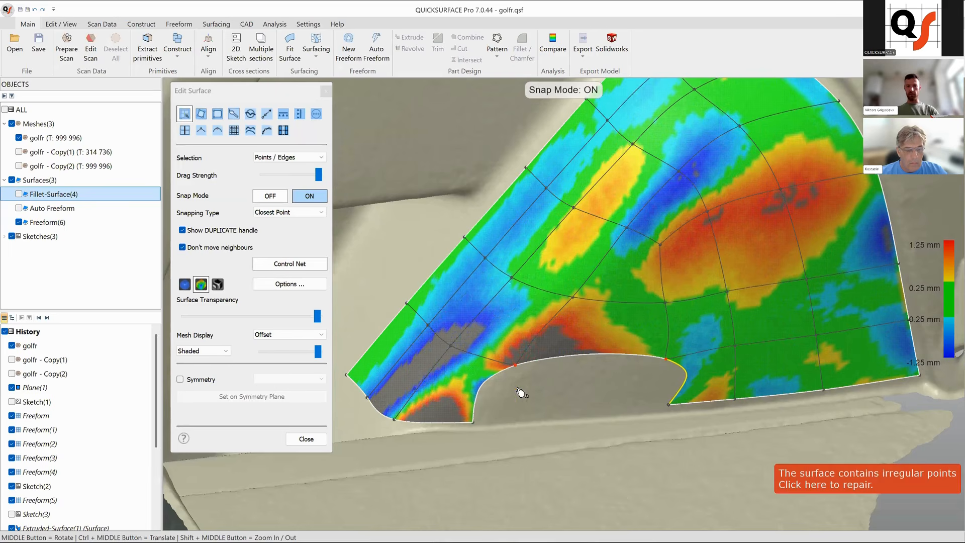
{"action": "left_click", "coordinate": [475, 402], "text": "shift"}
{"action": "left_click", "coordinate": [283, 130]}
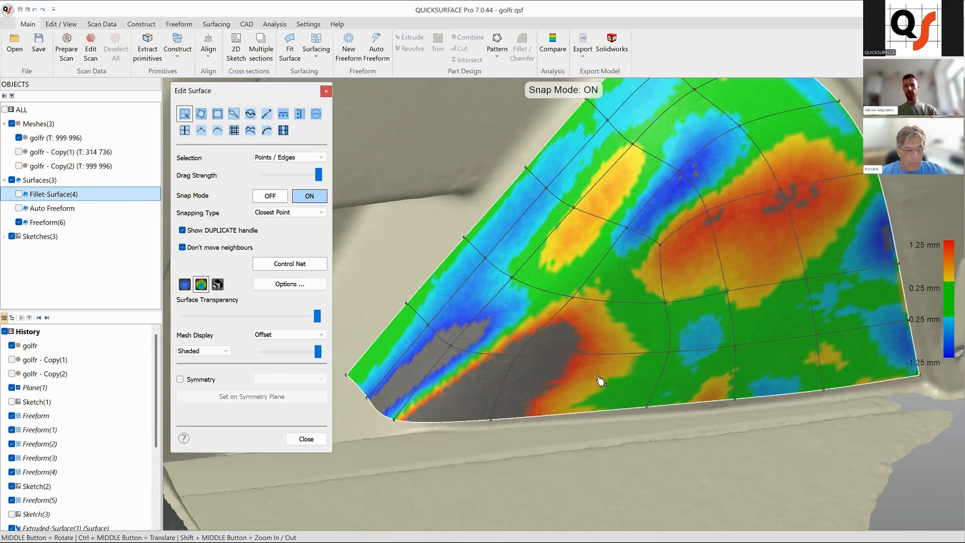
Adjust a lower boundary point of the bridged area so it fits the scan at the floor.
{"action": "scroll", "coordinate": [583, 387], "scroll_direction": "down", "scroll_amount": 2}
{"action": "middle_click_drag", "start_coordinate": [617, 394], "coordinate": [636, 382]}
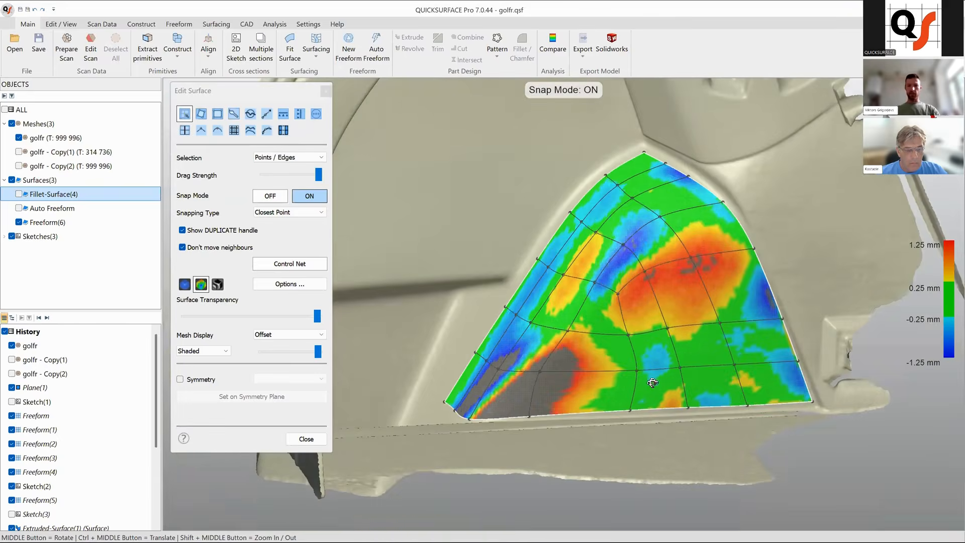
{"action": "middle_click_drag", "start_coordinate": [586, 401], "coordinate": [551, 386]}
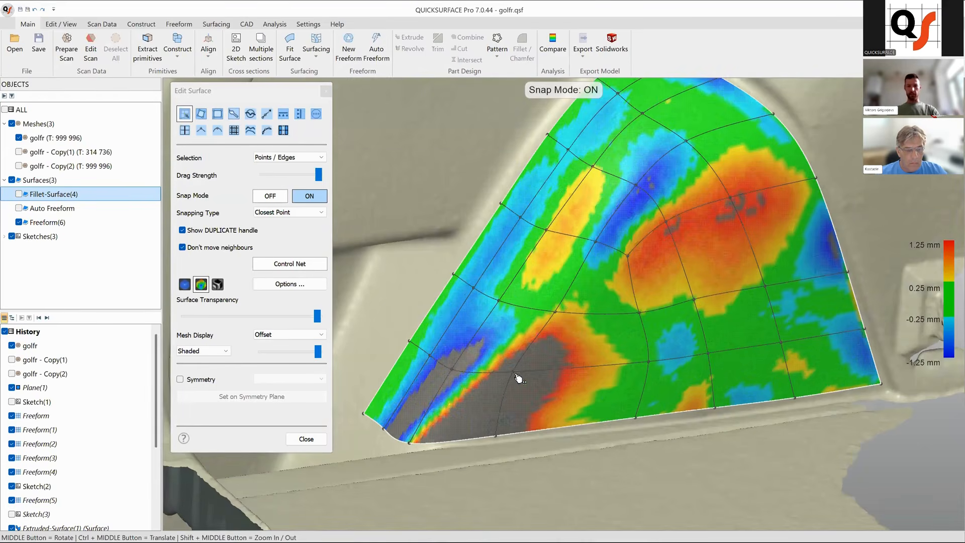
{"action": "left_click_drag", "start_coordinate": [496, 435], "coordinate": [499, 438]}
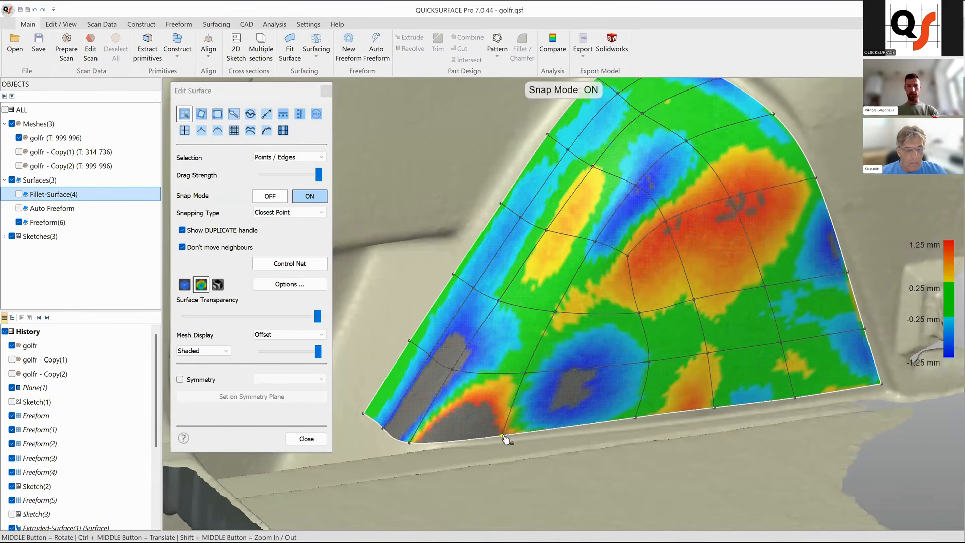
Drag control points across the upper-left rows of the surface to bring them closer to the scan.
{"action": "left_click_drag", "start_coordinate": [438, 400], "coordinate": [489, 343]}
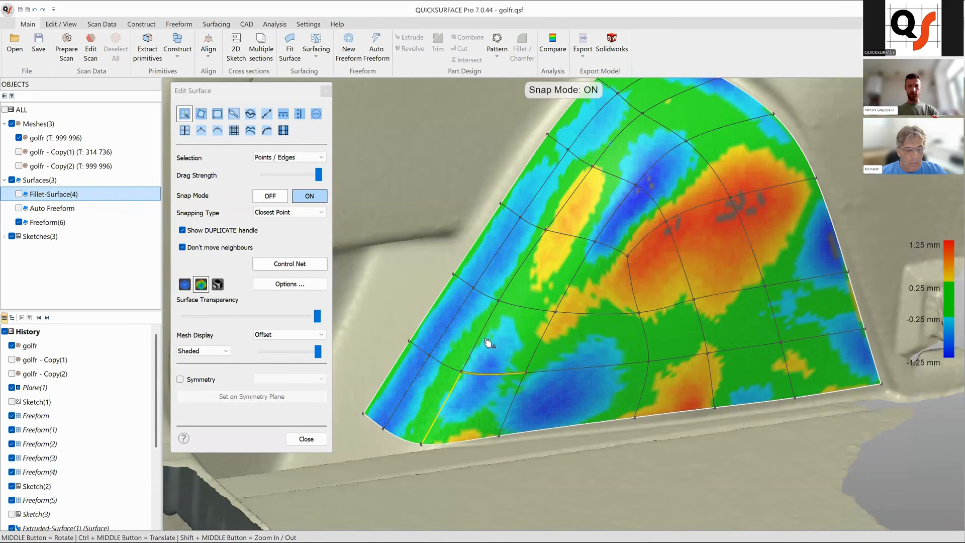
{"action": "left_click_drag", "start_coordinate": [498, 301], "coordinate": [501, 301]}
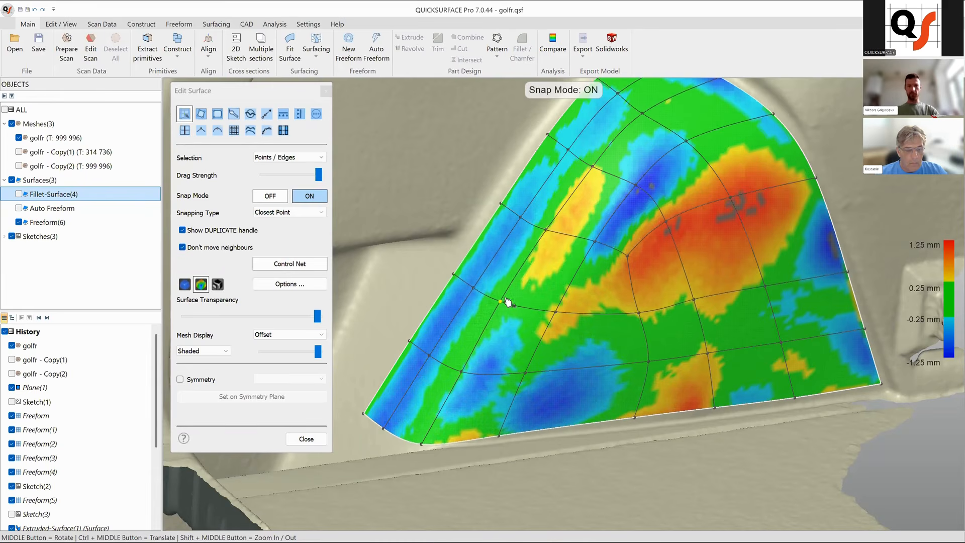
{"action": "left_click_drag", "start_coordinate": [527, 258], "coordinate": [532, 259]}
{"action": "middle_click_drag", "start_coordinate": [573, 217], "coordinate": [571, 232], "text": "ctrl"}
{"action": "left_click_drag", "start_coordinate": [565, 228], "coordinate": [569, 228]}
{"action": "middle_click_drag", "start_coordinate": [625, 215], "coordinate": [623, 221], "text": "ctrl"}
{"action": "middle_click_drag", "start_coordinate": [631, 153], "coordinate": [626, 194], "text": "ctrl"}
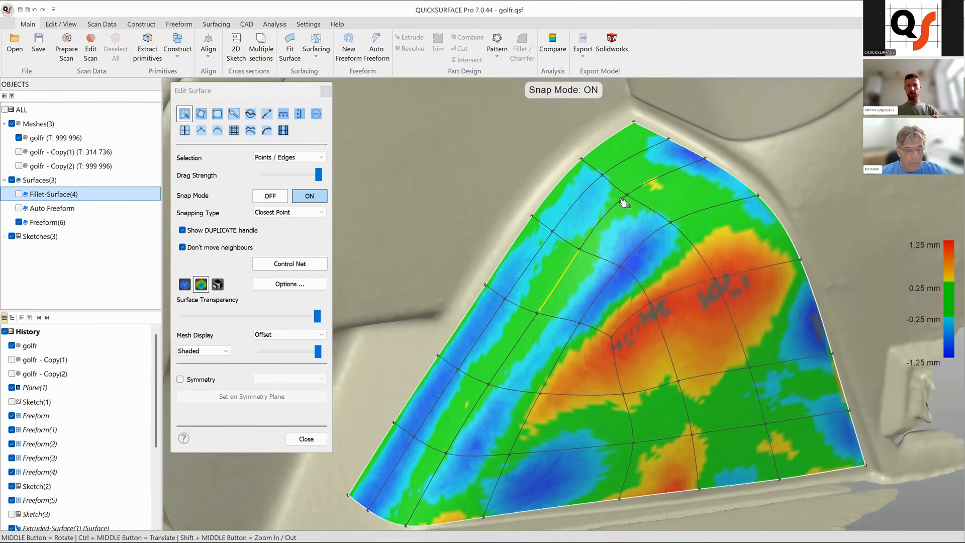
{"action": "left_click_drag", "start_coordinate": [627, 199], "coordinate": [631, 201]}
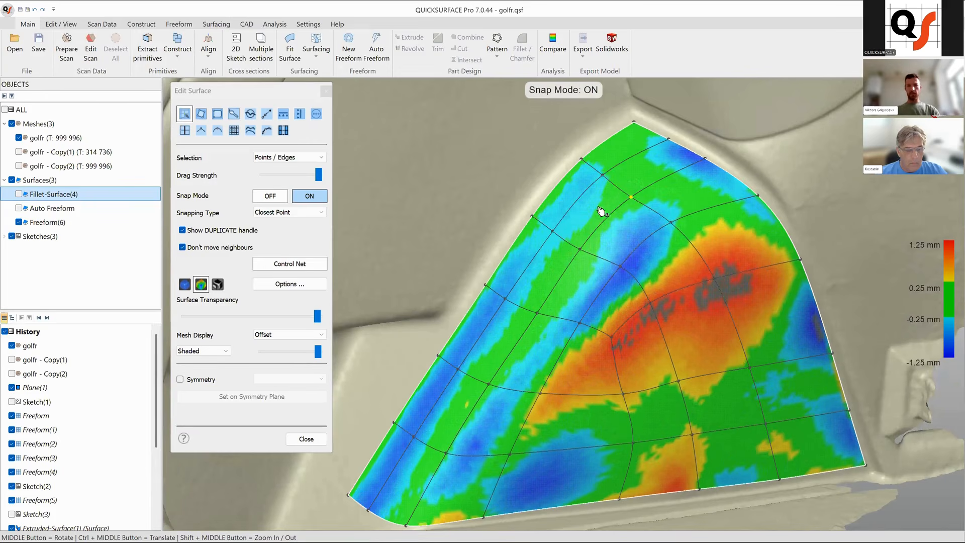
Adjust the left boundary edge and its lower corner point so the surface follows the scan.
{"action": "left_click_drag", "start_coordinate": [566, 216], "coordinate": [522, 287]}
{"action": "middle_click_drag", "start_coordinate": [523, 289], "coordinate": [560, 290], "text": "ctrl"}
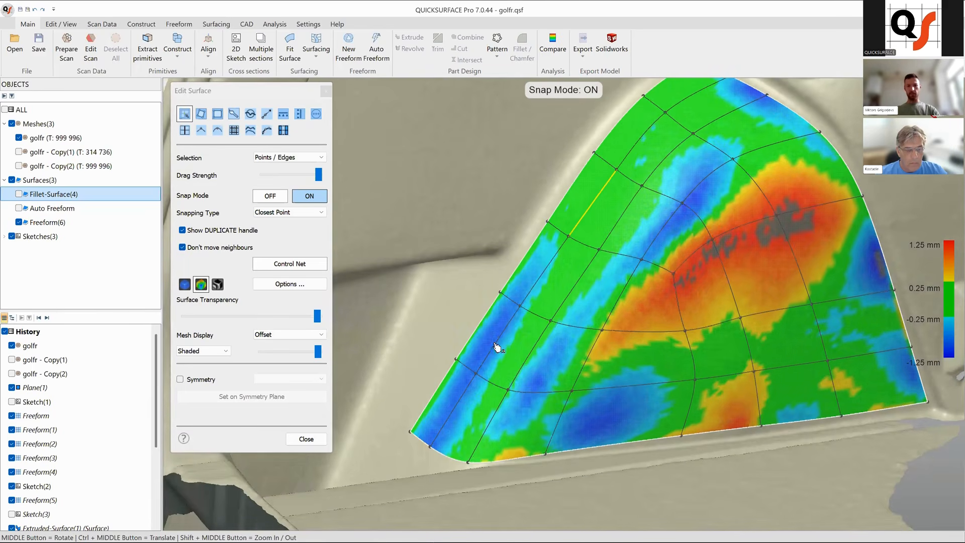
{"action": "left_click_drag", "start_coordinate": [499, 348], "coordinate": [497, 348]}
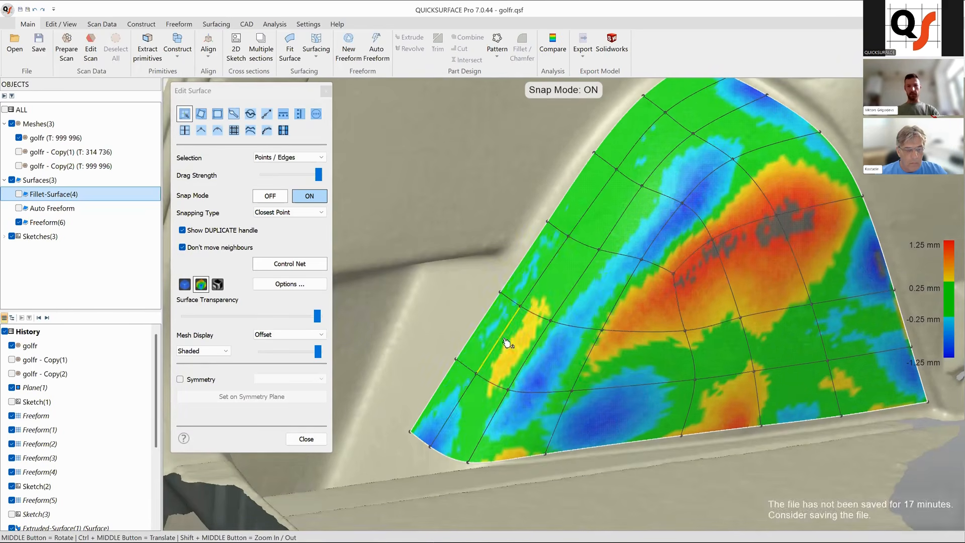
{"action": "middle_click_drag", "start_coordinate": [441, 430], "coordinate": [432, 376], "text": "ctrl"}
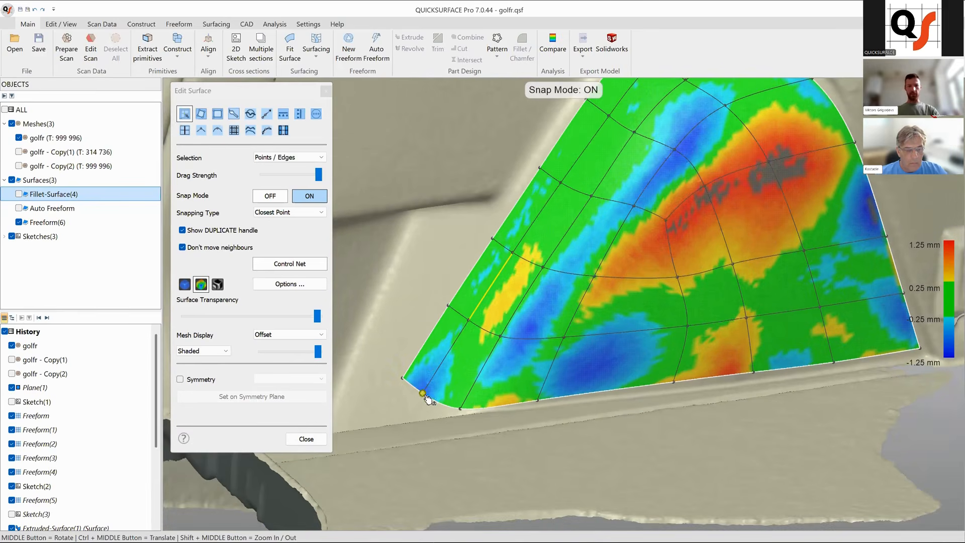
{"action": "left_click", "coordinate": [425, 396]}
Reposition control points in the middle of the patch to reduce the deviation there.
{"action": "scroll", "coordinate": [533, 338], "scroll_direction": "down", "scroll_amount": 4}
{"action": "middle_click_drag", "start_coordinate": [597, 426], "coordinate": [575, 234]}
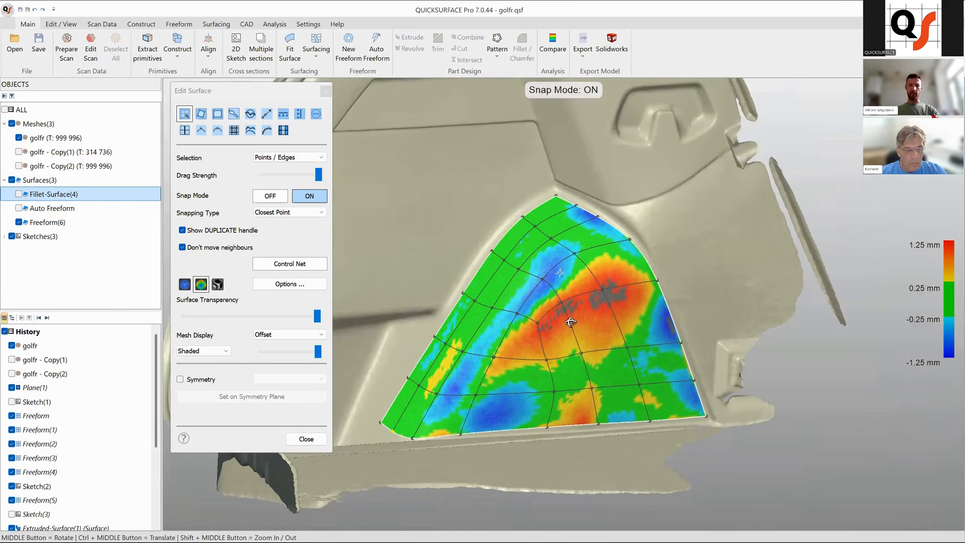
{"action": "scroll", "coordinate": [567, 269], "scroll_direction": "up", "scroll_amount": 5}
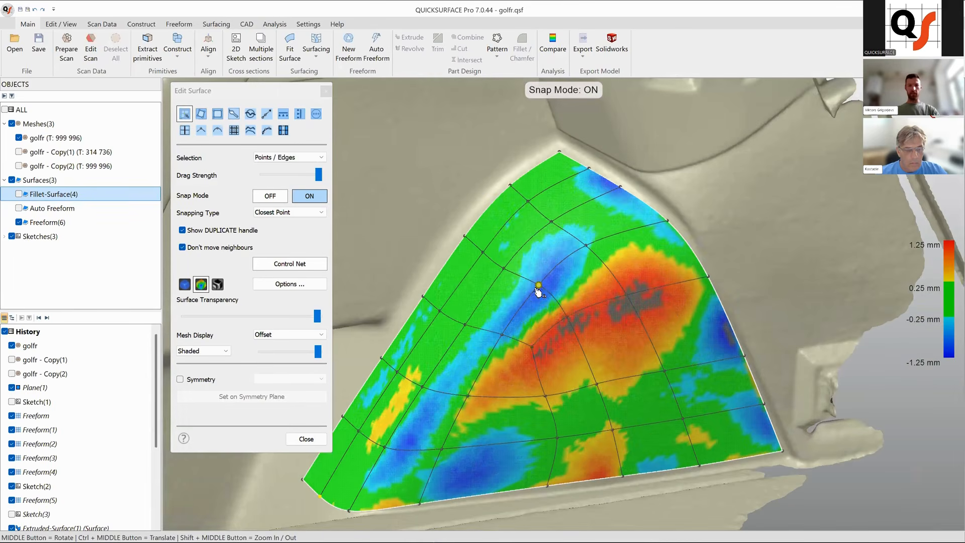
{"action": "left_click_drag", "start_coordinate": [537, 287], "coordinate": [552, 291]}
{"action": "middle_click_drag", "start_coordinate": [503, 336], "coordinate": [540, 298], "text": "ctrl"}
{"action": "left_click_drag", "start_coordinate": [538, 298], "coordinate": [542, 303]}
{"action": "middle_click_drag", "start_coordinate": [506, 360], "coordinate": [534, 322], "text": "ctrl"}
{"action": "left_click_drag", "start_coordinate": [532, 325], "coordinate": [472, 332]}
{"action": "left_click_drag", "start_coordinate": [516, 358], "coordinate": [520, 361]}
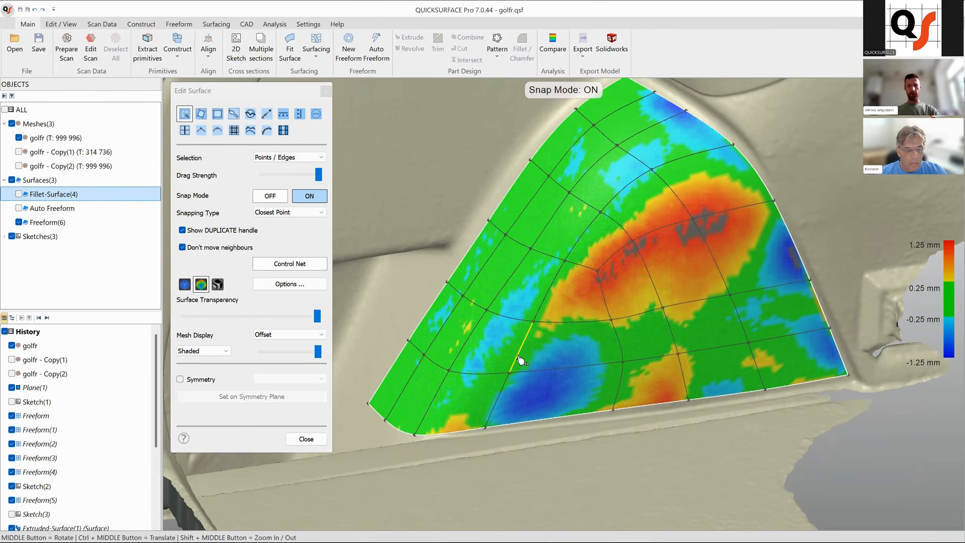
Move the central and right-side control points of the patch to fit the scan.
{"action": "middle_click_drag", "start_coordinate": [545, 357], "coordinate": [600, 396]}
{"action": "left_click_drag", "start_coordinate": [565, 396], "coordinate": [557, 444]}
{"action": "left_click", "coordinate": [580, 346]}
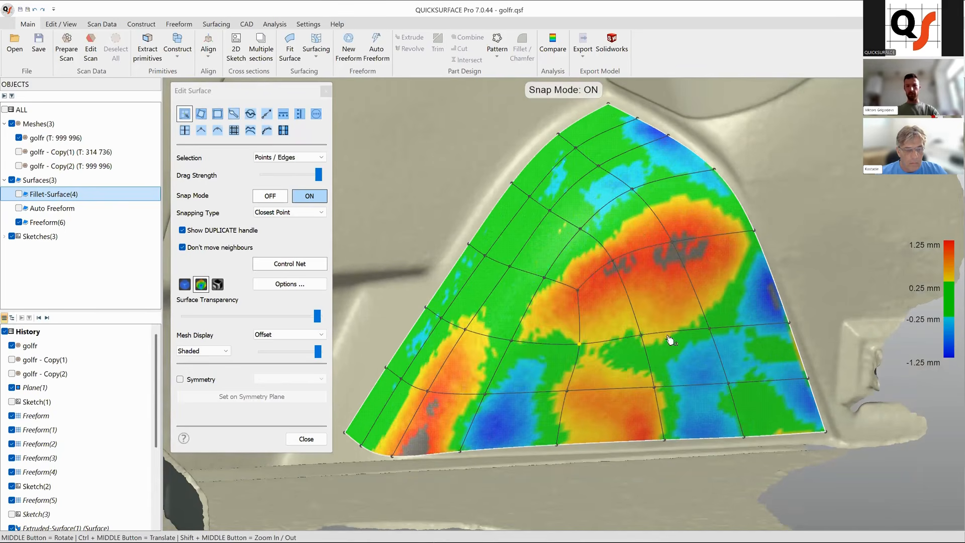
{"action": "left_click_drag", "start_coordinate": [613, 260], "coordinate": [614, 261]}
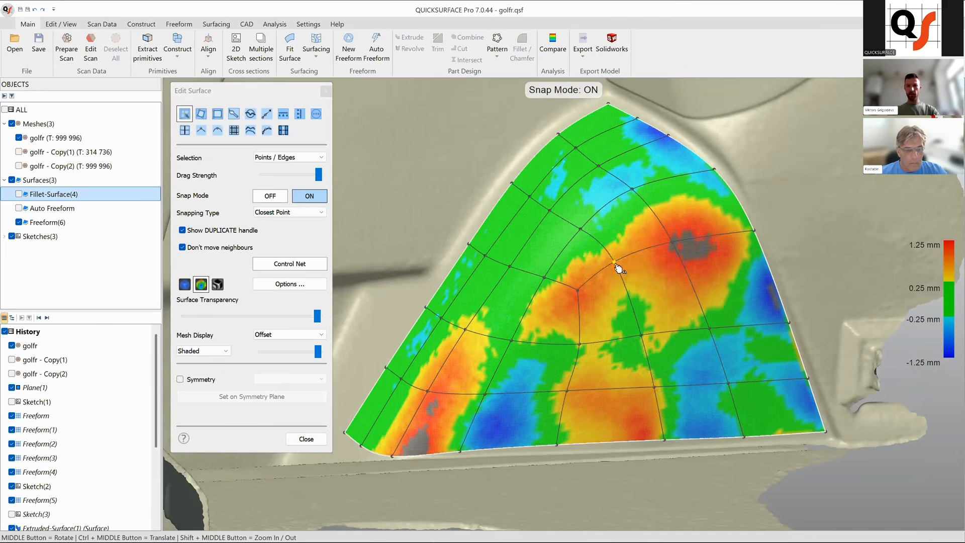
{"action": "left_click", "coordinate": [674, 245]}
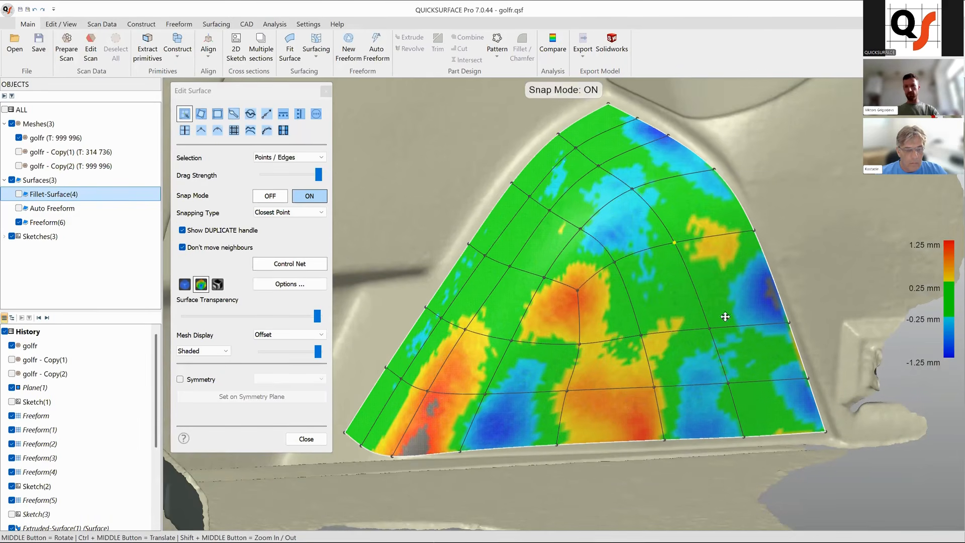
{"action": "middle_click_drag", "start_coordinate": [756, 328], "coordinate": [724, 308], "text": "ctrl"}
{"action": "left_click_drag", "start_coordinate": [721, 306], "coordinate": [718, 301]}
Adjust the lower rows of control points and the bottom boundary points along the floor.
{"action": "left_click", "coordinate": [547, 323]}
{"action": "left_click_drag", "start_coordinate": [545, 271], "coordinate": [544, 273]}
{"action": "middle_click_drag", "start_coordinate": [568, 376], "coordinate": [579, 370], "text": "ctrl"}
{"action": "mouse_move", "coordinate": [556, 384]}
{"action": "left_mouse_down"}
{"action": "mouse_move", "coordinate": [575, 383]}
{"action": "mouse_move", "coordinate": [559, 374]}
{"action": "left_mouse_up"}
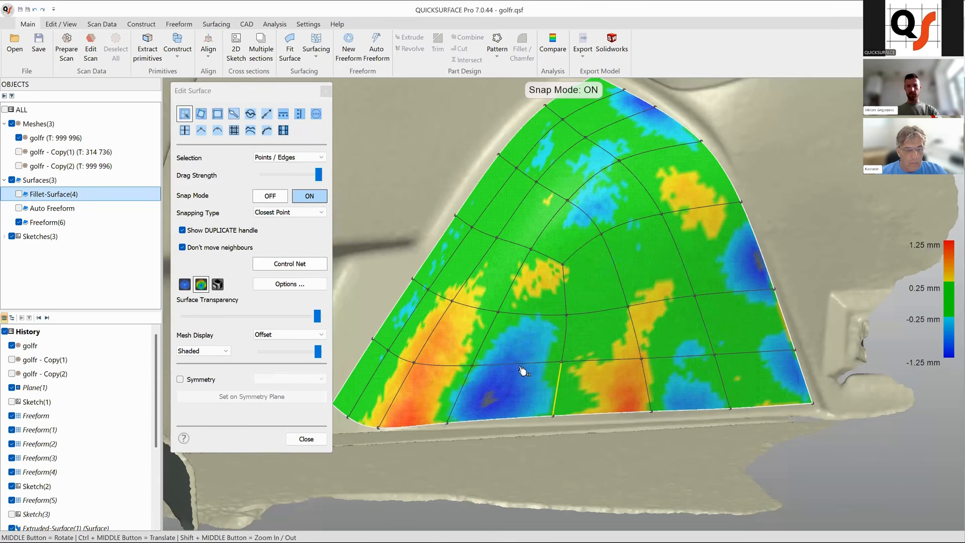
{"action": "left_click_drag", "start_coordinate": [465, 395], "coordinate": [458, 393]}
{"action": "left_click_drag", "start_coordinate": [392, 407], "coordinate": [396, 406]}
{"action": "middle_click_drag", "start_coordinate": [567, 398], "coordinate": [591, 394], "text": "ctrl"}
{"action": "left_click_drag", "start_coordinate": [580, 392], "coordinate": [579, 392]}
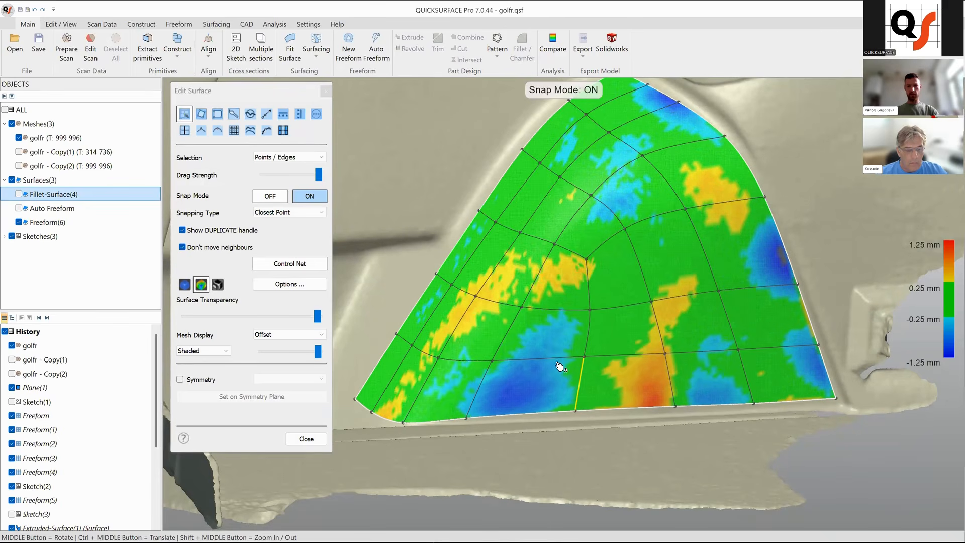
{"action": "left_click_drag", "start_coordinate": [581, 360], "coordinate": [579, 361]}
{"action": "left_click_drag", "start_coordinate": [577, 416], "coordinate": [571, 415]}
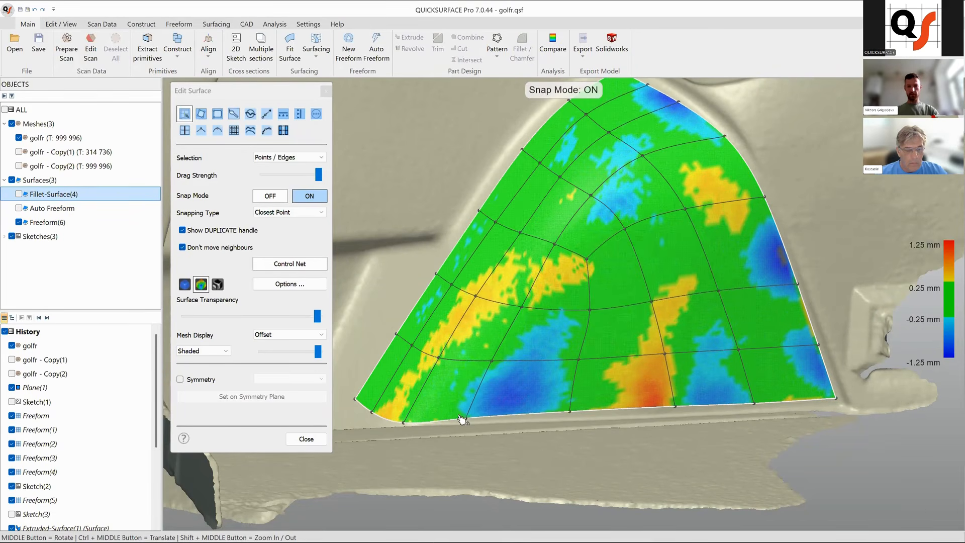
{"action": "left_click_drag", "start_coordinate": [466, 418], "coordinate": [464, 418]}
Tweak the points along the right edge and lower middle of the patch.
{"action": "middle_click_drag", "start_coordinate": [698, 396], "coordinate": [714, 361], "text": "ctrl"}
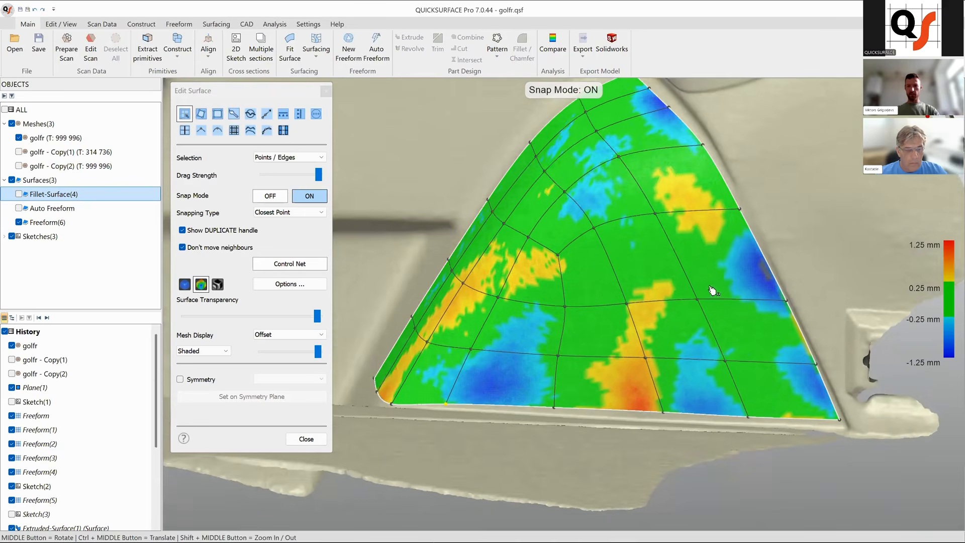
{"action": "middle_click_drag", "start_coordinate": [713, 291], "coordinate": [723, 300]}
{"action": "left_click", "coordinate": [720, 297]}
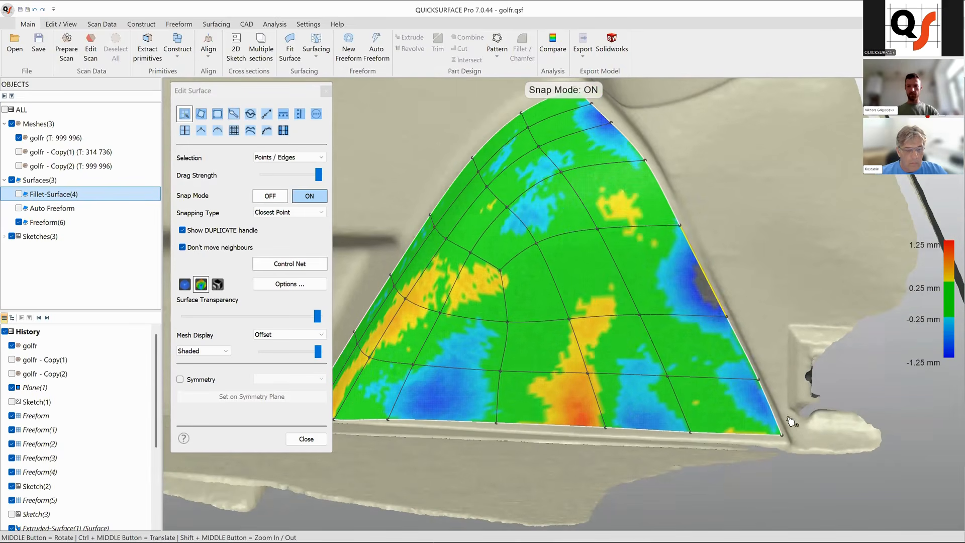
{"action": "left_click", "coordinate": [717, 299]}
{"action": "left_click", "coordinate": [758, 380]}
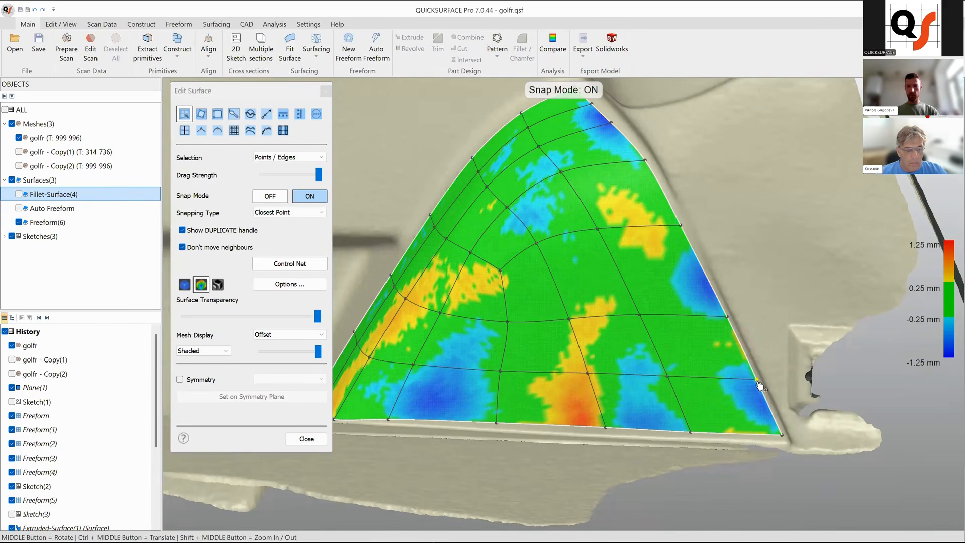
{"action": "middle_click_drag", "start_coordinate": [603, 390], "coordinate": [642, 387]}
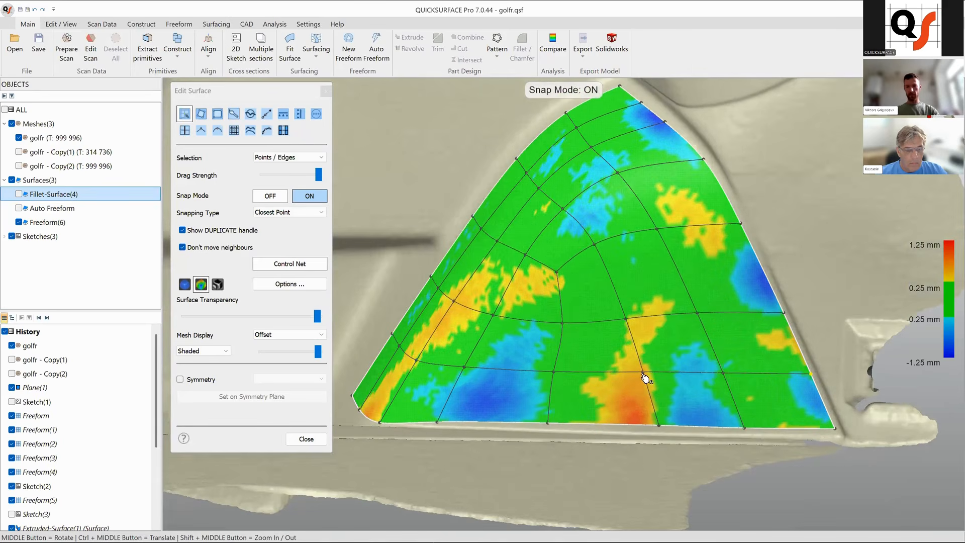
{"action": "left_click", "coordinate": [643, 375]}
{"action": "middle_click_drag", "start_coordinate": [658, 374], "coordinate": [603, 395]}
{"action": "middle_click_drag", "start_coordinate": [663, 363], "coordinate": [532, 290]}
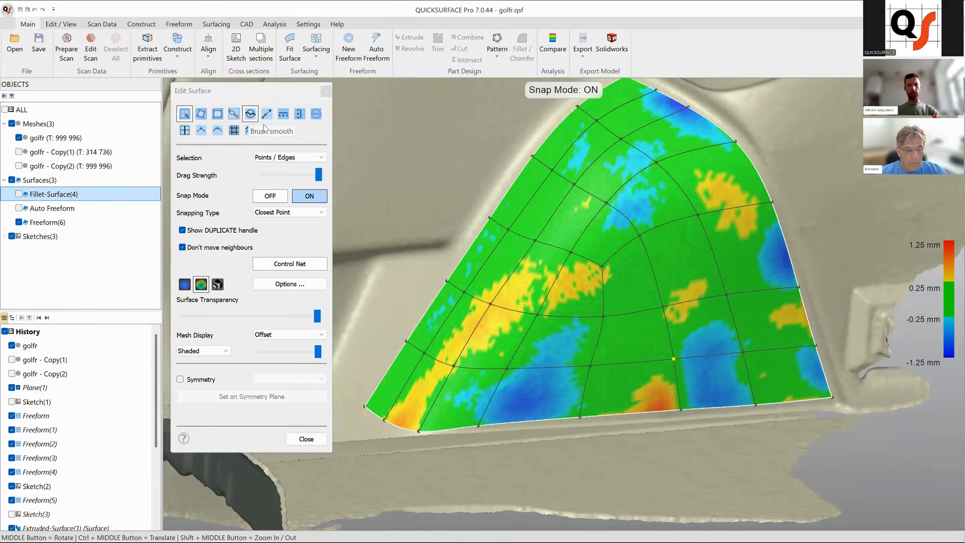
Smooth the middle and right areas of the surface with the Brush smooth tool.
{"action": "left_click", "coordinate": [251, 114]}
{"action": "middle_click_drag", "start_coordinate": [668, 362], "coordinate": [609, 375], "text": "ctrl"}
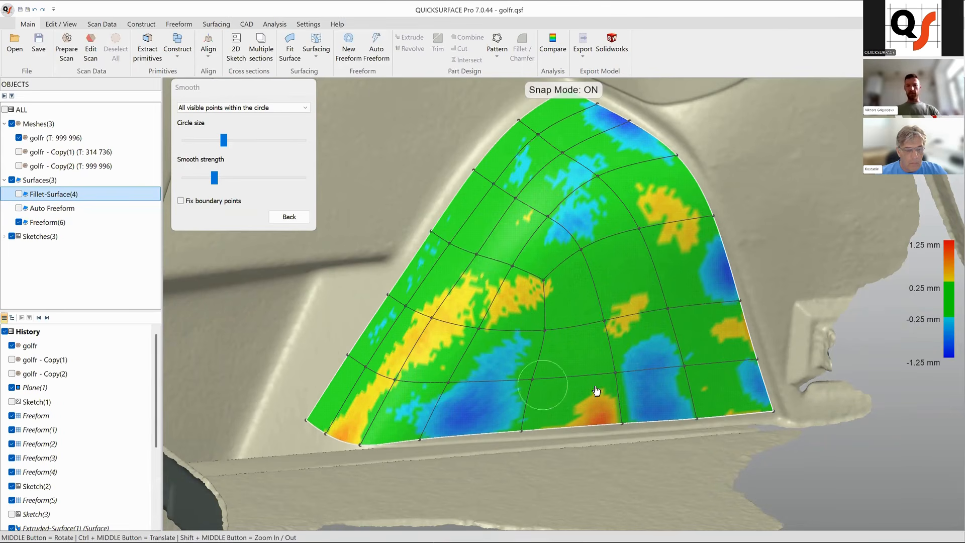
{"action": "mouse_move", "coordinate": [540, 366]}
{"action": "left_mouse_down"}
{"action": "mouse_move", "coordinate": [555, 340]}
{"action": "mouse_move", "coordinate": [517, 336]}
{"action": "mouse_move", "coordinate": [556, 345]}
{"action": "left_mouse_up"}
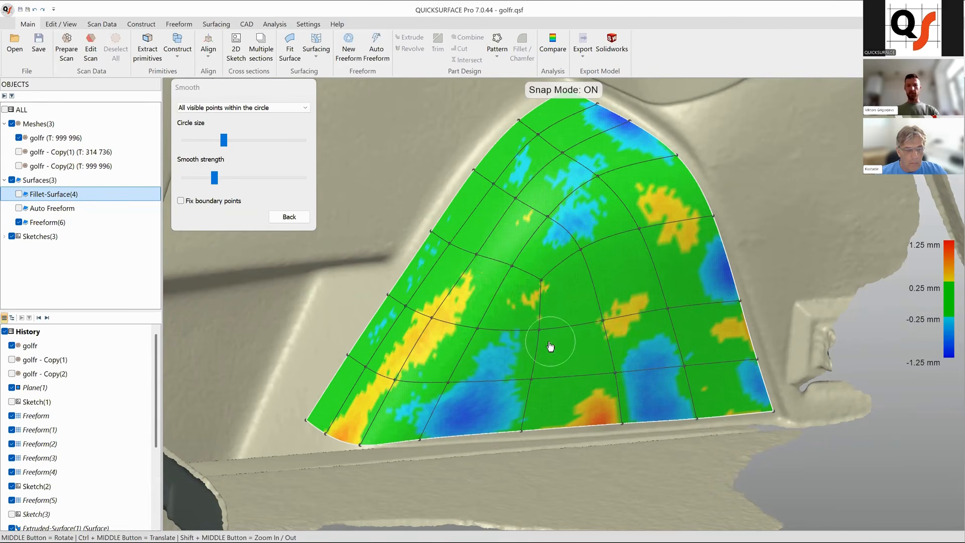
{"action": "left_click", "coordinate": [623, 324]}
{"action": "mouse_move", "coordinate": [713, 330]}
{"action": "left_mouse_down"}
{"action": "mouse_move", "coordinate": [618, 383]}
{"action": "mouse_move", "coordinate": [703, 379]}
{"action": "mouse_move", "coordinate": [711, 390]}
{"action": "left_mouse_up"}
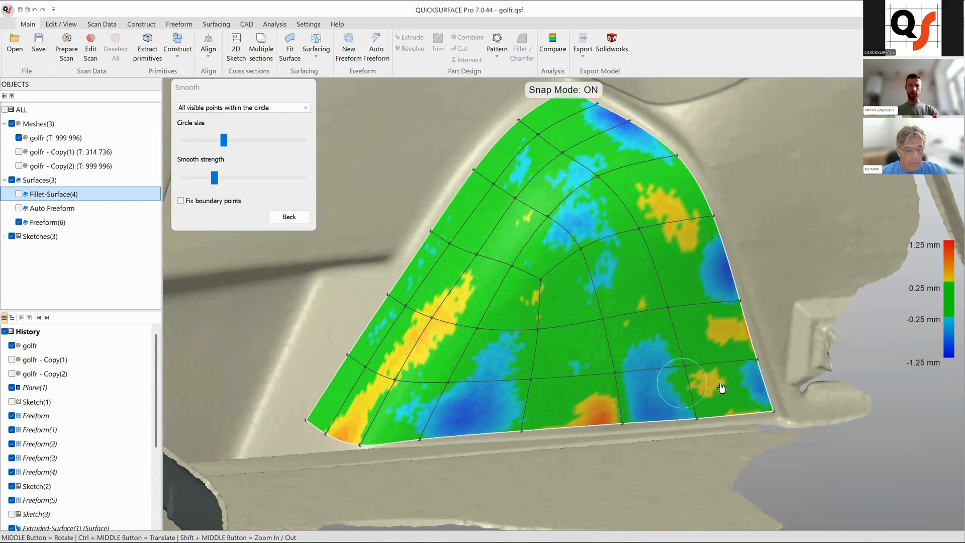
{"action": "left_click_drag", "start_coordinate": [747, 326], "coordinate": [725, 262]}
{"action": "mouse_move", "coordinate": [749, 331]}
{"action": "left_mouse_down"}
{"action": "mouse_move", "coordinate": [759, 382]}
{"action": "mouse_move", "coordinate": [711, 372]}
{"action": "mouse_move", "coordinate": [664, 305]}
{"action": "mouse_move", "coordinate": [599, 312]}
{"action": "mouse_move", "coordinate": [602, 319]}
{"action": "mouse_move", "coordinate": [610, 240]}
{"action": "mouse_move", "coordinate": [531, 325]}
{"action": "mouse_move", "coordinate": [526, 270]}
{"action": "mouse_move", "coordinate": [430, 325]}
{"action": "mouse_move", "coordinate": [508, 255]}
{"action": "mouse_move", "coordinate": [487, 255]}
{"action": "mouse_move", "coordinate": [541, 261]}
{"action": "mouse_move", "coordinate": [556, 280]}
{"action": "mouse_move", "coordinate": [603, 272]}
{"action": "left_mouse_up"}
{"action": "mouse_move", "coordinate": [603, 272]}
{"action": "middle_mouse_down"}
{"action": "mouse_move", "coordinate": [623, 248]}
{"action": "mouse_move", "coordinate": [606, 274]}
{"action": "mouse_move", "coordinate": [615, 231]}
{"action": "mouse_move", "coordinate": [627, 233]}
{"action": "middle_mouse_up"}
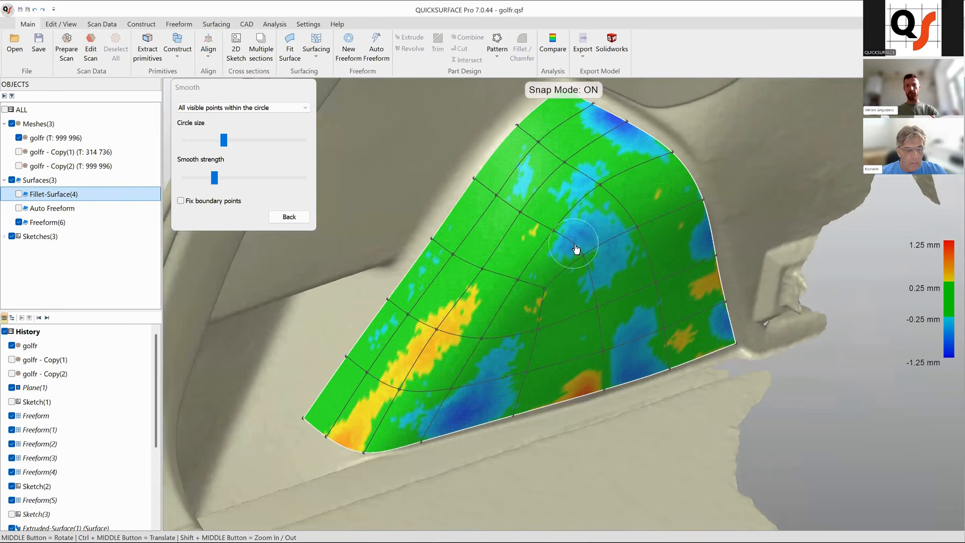
{"action": "middle_click_drag", "start_coordinate": [588, 263], "coordinate": [578, 258]}
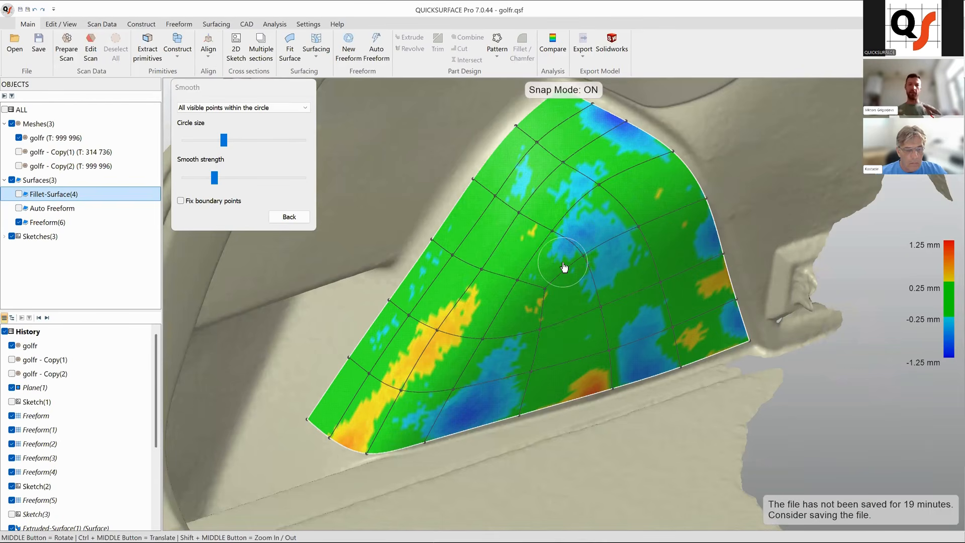
Brush-smooth the lower-left corner and central region, then leave the smoothing tool.
{"action": "mouse_move", "coordinate": [429, 342]}
{"action": "left_mouse_down"}
{"action": "mouse_move", "coordinate": [364, 387]}
{"action": "mouse_move", "coordinate": [336, 435]}
{"action": "mouse_move", "coordinate": [393, 395]}
{"action": "mouse_move", "coordinate": [459, 413]}
{"action": "left_mouse_up"}
{"action": "mouse_move", "coordinate": [457, 405]}
{"action": "middle_mouse_down"}
{"action": "mouse_move", "coordinate": [477, 409]}
{"action": "mouse_move", "coordinate": [465, 416]}
{"action": "middle_mouse_up"}
{"action": "mouse_move", "coordinate": [466, 416]}
{"action": "left_mouse_down"}
{"action": "mouse_move", "coordinate": [420, 440]}
{"action": "mouse_move", "coordinate": [411, 401]}
{"action": "mouse_move", "coordinate": [392, 443]}
{"action": "mouse_move", "coordinate": [390, 427]}
{"action": "mouse_move", "coordinate": [431, 388]}
{"action": "mouse_move", "coordinate": [400, 424]}
{"action": "mouse_move", "coordinate": [374, 427]}
{"action": "left_mouse_up"}
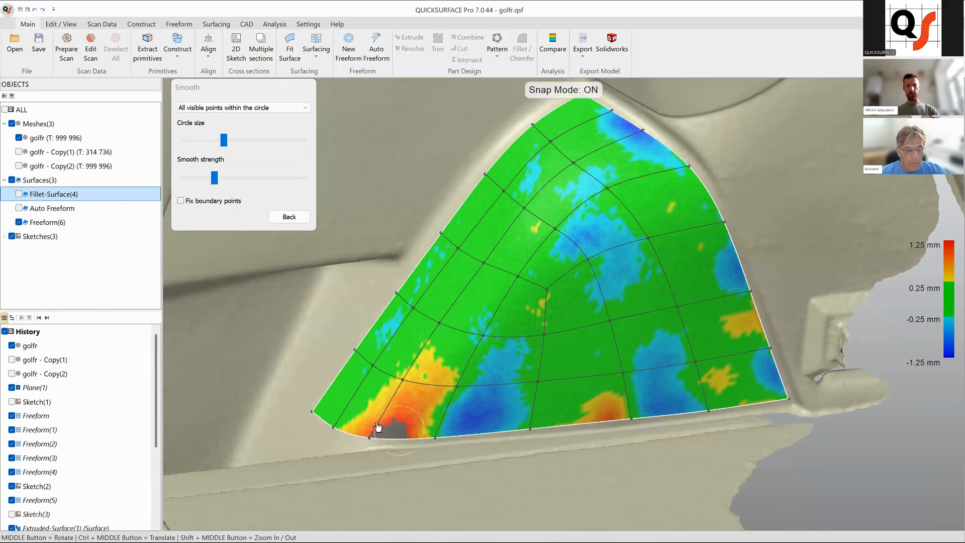
{"action": "mouse_move", "coordinate": [415, 390]}
{"action": "left_mouse_down"}
{"action": "mouse_move", "coordinate": [388, 437]}
{"action": "mouse_move", "coordinate": [405, 422]}
{"action": "mouse_move", "coordinate": [427, 431]}
{"action": "left_mouse_up"}
{"action": "mouse_move", "coordinate": [544, 429]}
{"action": "left_mouse_down"}
{"action": "mouse_move", "coordinate": [502, 430]}
{"action": "mouse_move", "coordinate": [536, 363]}
{"action": "mouse_move", "coordinate": [670, 423]}
{"action": "mouse_move", "coordinate": [709, 362]}
{"action": "mouse_move", "coordinate": [663, 282]}
{"action": "mouse_move", "coordinate": [624, 252]}
{"action": "mouse_move", "coordinate": [612, 222]}
{"action": "mouse_move", "coordinate": [646, 222]}
{"action": "left_mouse_up"}
{"action": "mouse_move", "coordinate": [646, 222]}
{"action": "middle_mouse_down"}
{"action": "mouse_move", "coordinate": [610, 194]}
{"action": "mouse_move", "coordinate": [632, 208]}
{"action": "middle_mouse_up"}
{"action": "mouse_move", "coordinate": [630, 206]}
{"action": "left_mouse_down"}
{"action": "mouse_move", "coordinate": [564, 240]}
{"action": "mouse_move", "coordinate": [590, 274]}
{"action": "left_mouse_up"}
{"action": "mouse_move", "coordinate": [633, 382]}
{"action": "middle_mouse_down", "text": "ctrl"}
{"action": "mouse_move", "coordinate": [651, 379]}
{"action": "mouse_move", "coordinate": [596, 396]}
{"action": "middle_mouse_up", "text": "ctrl"}
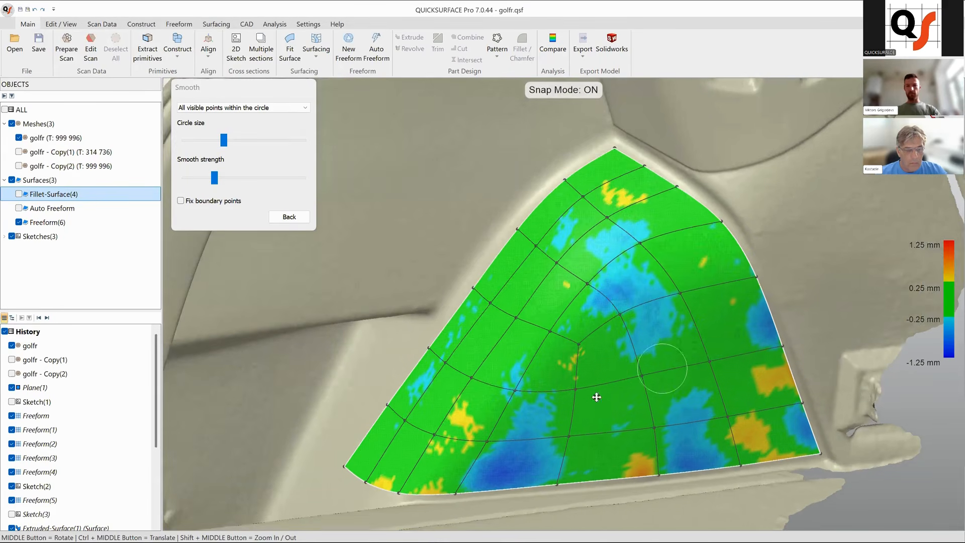
{"action": "scroll", "coordinate": [661, 374], "scroll_direction": "down", "scroll_amount": 4}
{"action": "middle_click_drag", "start_coordinate": [661, 377], "coordinate": [574, 388]}
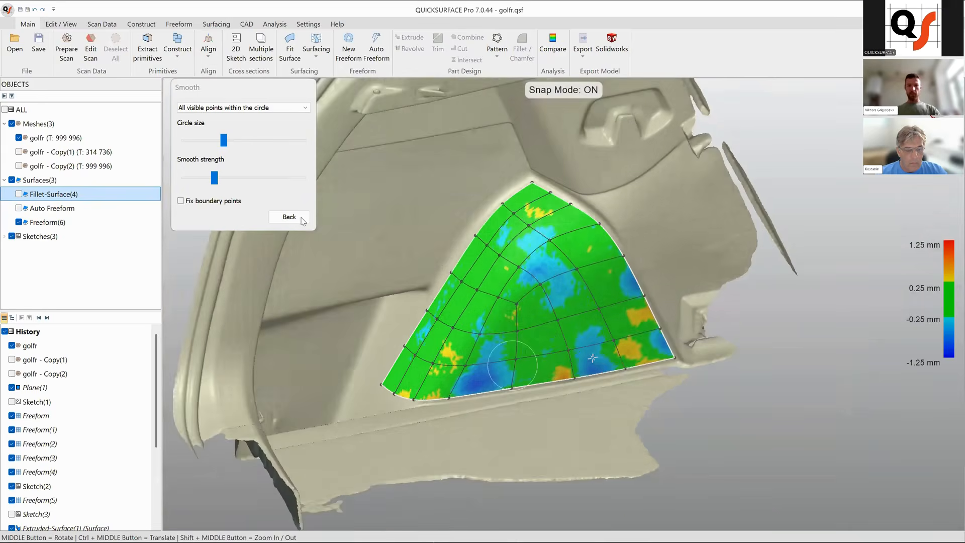
{"action": "left_click", "coordinate": [289, 217]}
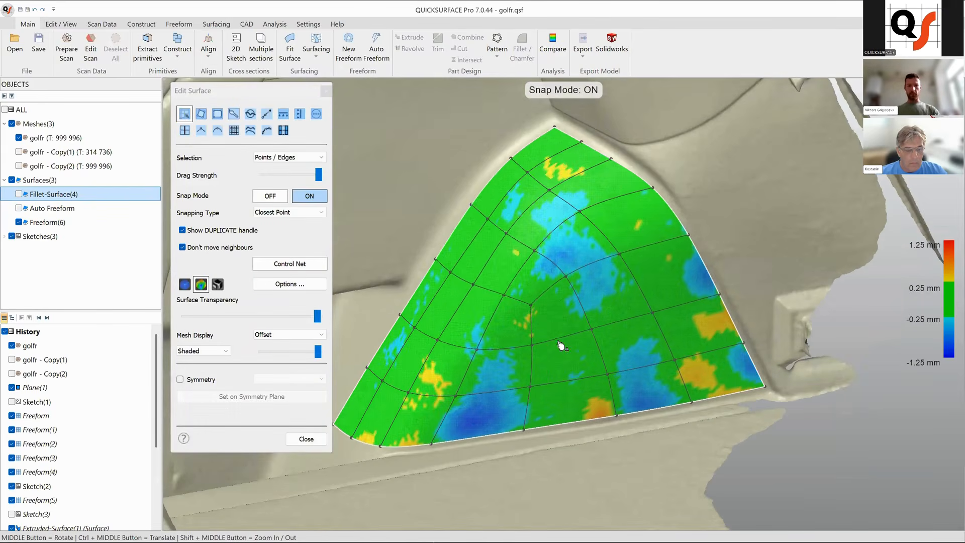
Extend the surface outward from its boundary edges with the Extrapolate tool.
{"action": "middle_click_drag", "start_coordinate": [642, 350], "coordinate": [779, 387]}
{"action": "middle_click_drag", "start_coordinate": [650, 356], "coordinate": [513, 356]}
{"action": "middle_click_drag", "start_coordinate": [599, 447], "coordinate": [617, 403]}
{"action": "scroll", "coordinate": [618, 403], "scroll_direction": "down", "scroll_amount": 4}
{"action": "middle_click_drag", "start_coordinate": [597, 360], "coordinate": [602, 361]}
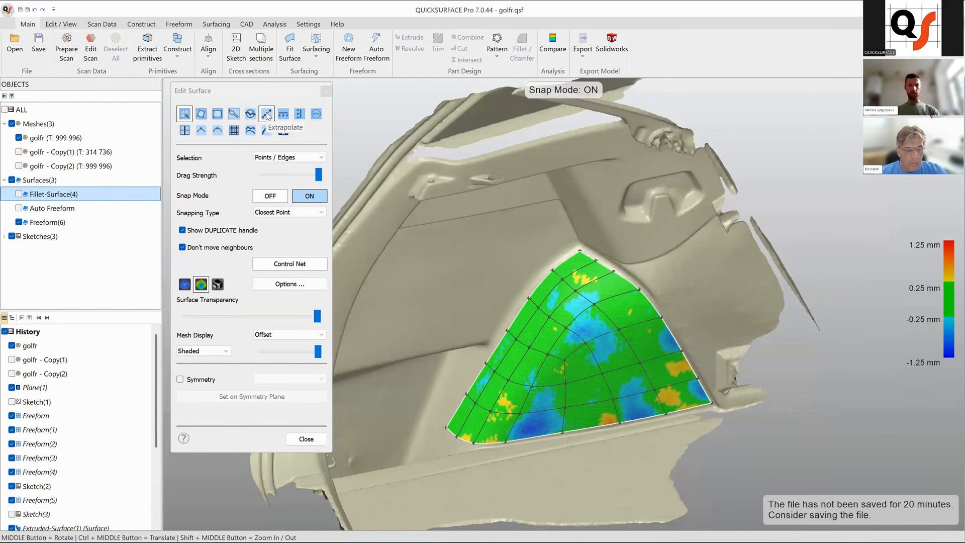
{"action": "left_click", "coordinate": [267, 114]}
{"action": "middle_click_drag", "start_coordinate": [681, 322], "coordinate": [676, 332]}
{"action": "left_click_drag", "start_coordinate": [674, 334], "coordinate": [706, 322]}
{"action": "middle_click_drag", "start_coordinate": [601, 364], "coordinate": [578, 330]}
{"action": "left_click_drag", "start_coordinate": [571, 326], "coordinate": [529, 297]}
{"action": "middle_click_drag", "start_coordinate": [669, 398], "coordinate": [667, 387], "text": "ctrl"}
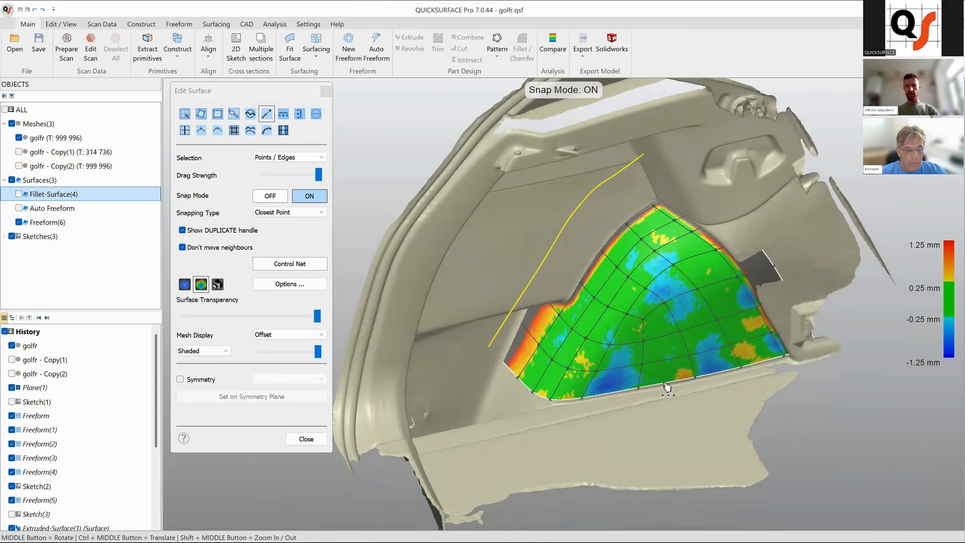
{"action": "left_click_drag", "start_coordinate": [666, 388], "coordinate": [669, 417]}
{"action": "middle_click_drag", "start_coordinate": [678, 384], "coordinate": [678, 398], "text": "ctrl"}
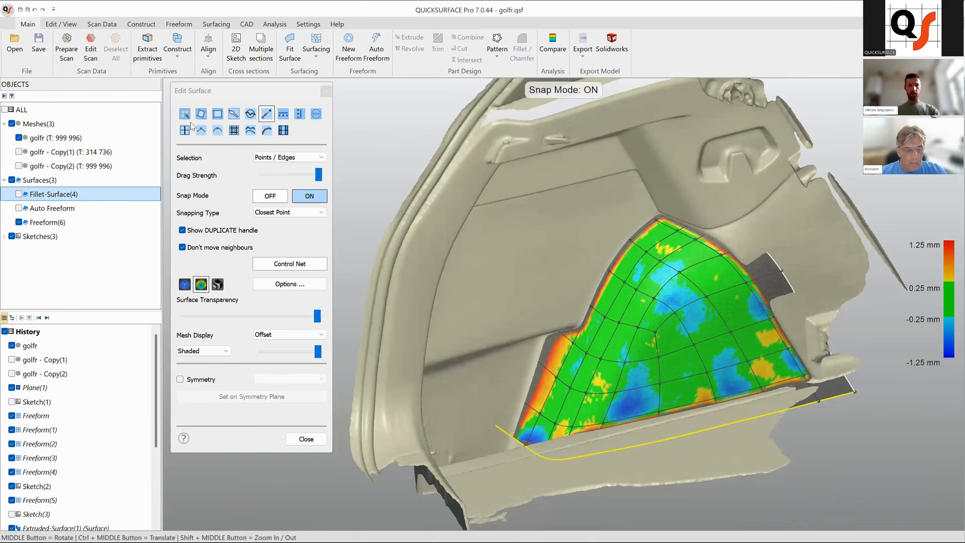
Turn snap mode off and select a control point on the left edge of the extended patch.
{"action": "left_click", "coordinate": [184, 114]}
{"action": "mouse_move", "coordinate": [502, 327]}
{"action": "middle_mouse_down"}
{"action": "mouse_move", "coordinate": [651, 336]}
{"action": "mouse_move", "coordinate": [635, 339]}
{"action": "middle_mouse_up"}
{"action": "middle_click_drag", "start_coordinate": [566, 310], "coordinate": [329, 186]}
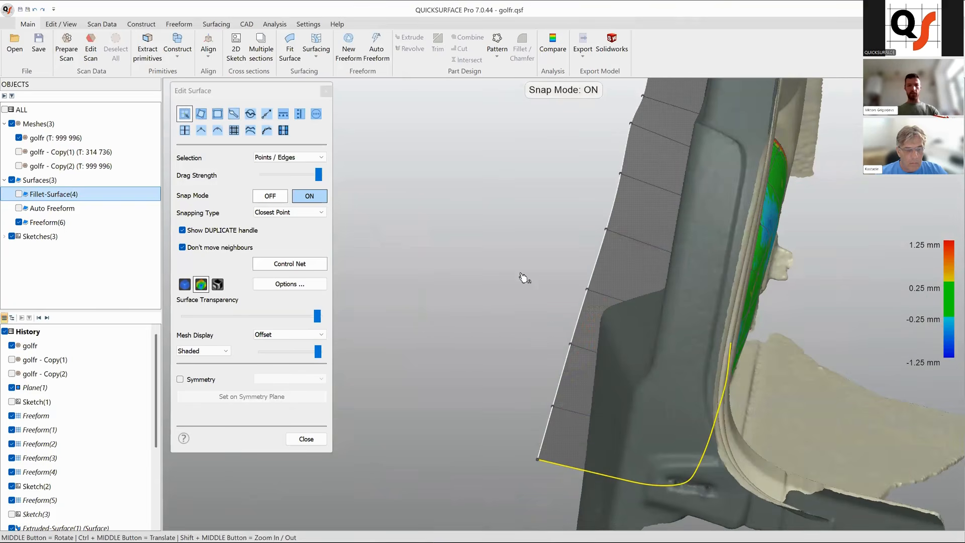
{"action": "left_click", "coordinate": [587, 290]}
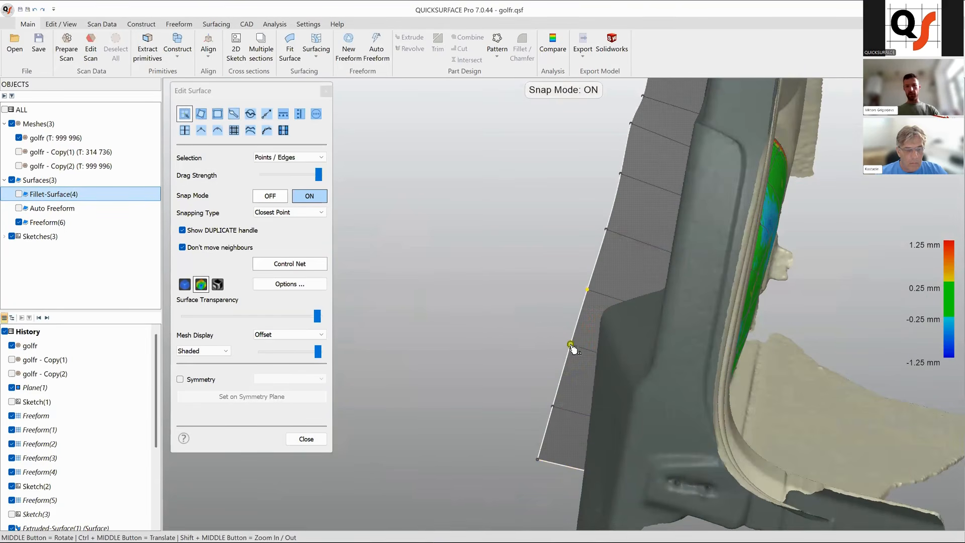
{"action": "middle_click_drag", "start_coordinate": [625, 347], "coordinate": [610, 232]}
{"action": "middle_click_drag", "start_coordinate": [703, 346], "coordinate": [591, 322]}
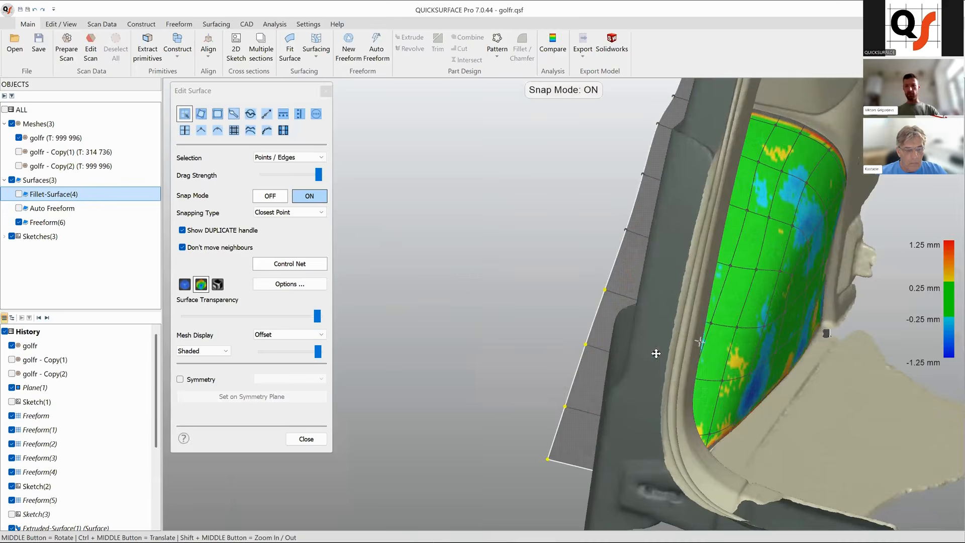
{"action": "middle_click_drag", "start_coordinate": [665, 358], "coordinate": [563, 309]}
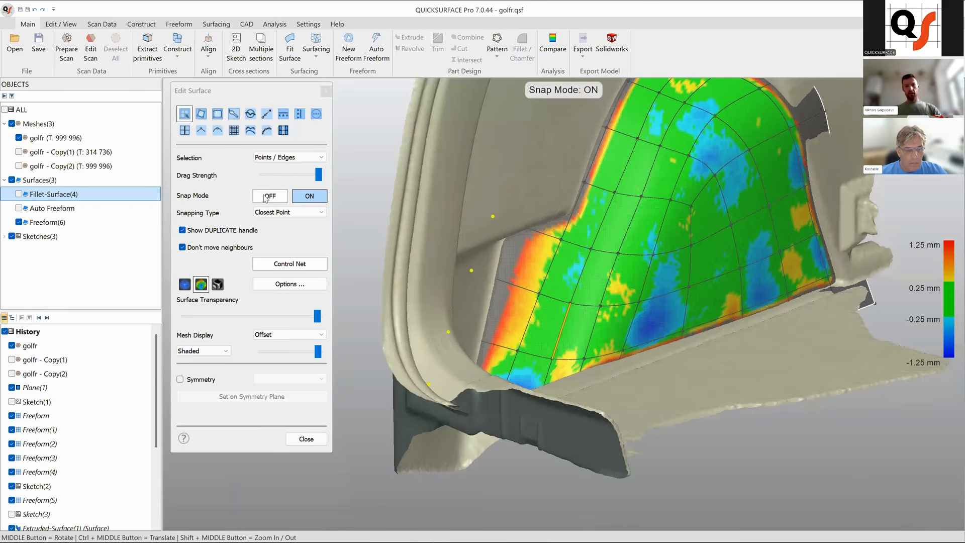
{"action": "left_click", "coordinate": [469, 291]}
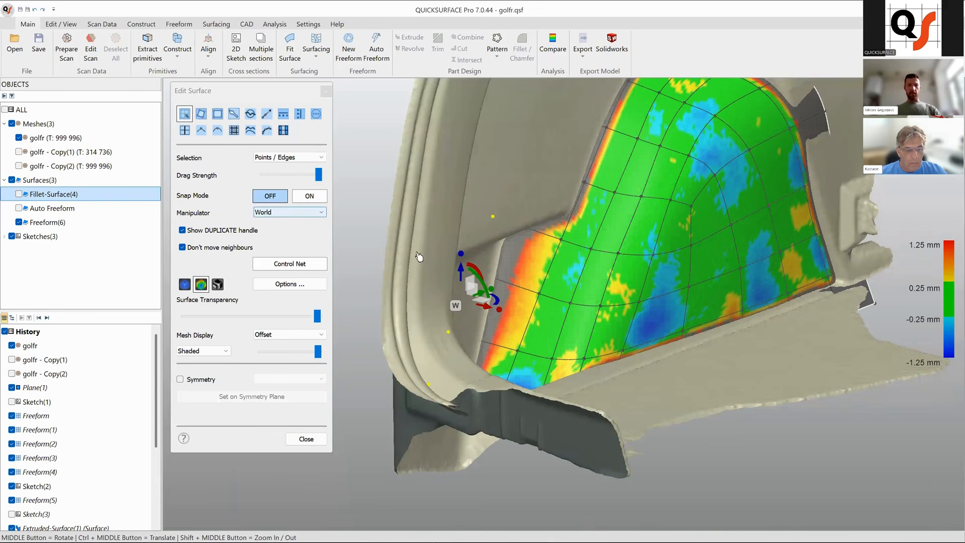
{"action": "middle_click_drag", "start_coordinate": [571, 286], "coordinate": [530, 290]}
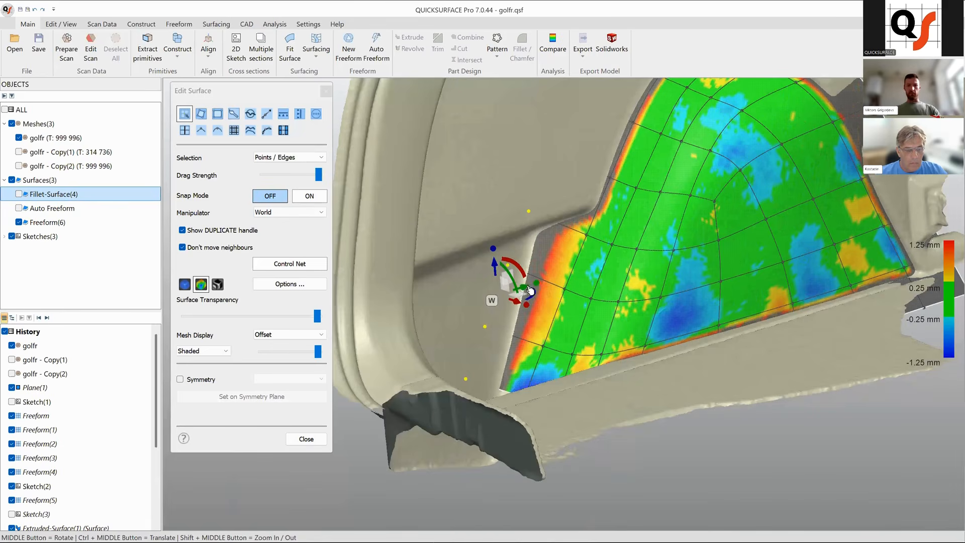
Switch the manipulator to Local and reposition the selected edge point with it.
{"action": "left_click", "coordinate": [279, 214]}
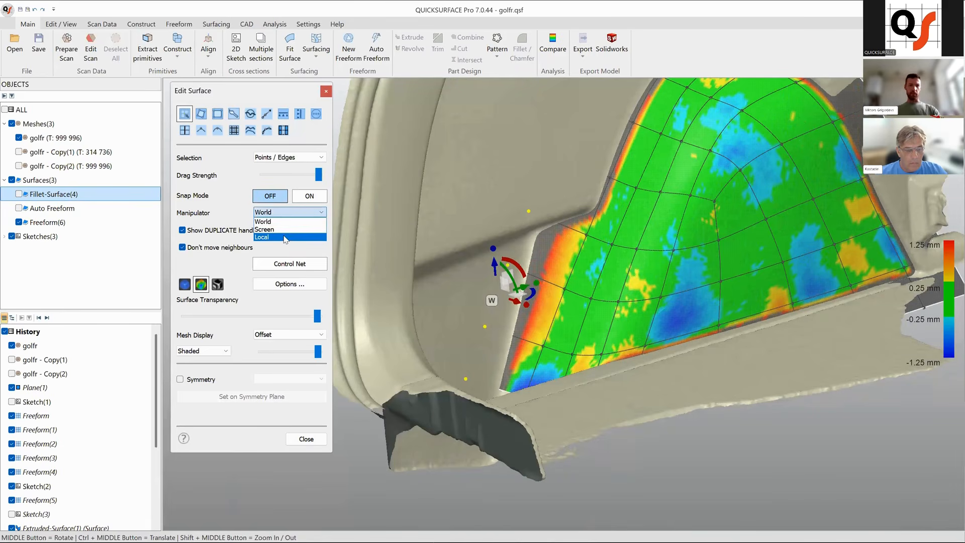
{"action": "left_click", "coordinate": [285, 237]}
{"action": "middle_click_drag", "start_coordinate": [657, 316], "coordinate": [622, 305]}
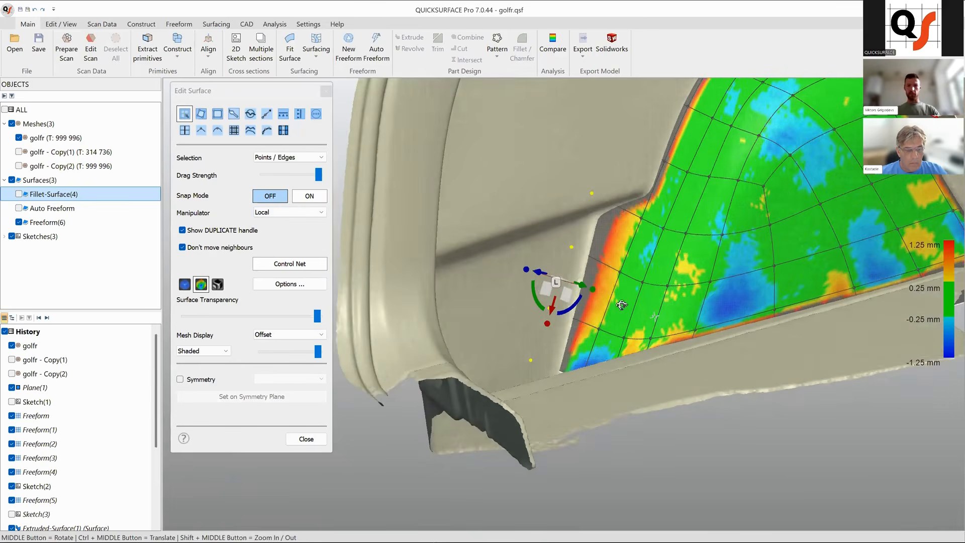
{"action": "middle_click_drag", "start_coordinate": [625, 342], "coordinate": [646, 327]}
{"action": "middle_click_drag", "start_coordinate": [585, 328], "coordinate": [594, 324]}
{"action": "left_click_drag", "start_coordinate": [571, 266], "coordinate": [568, 267]}
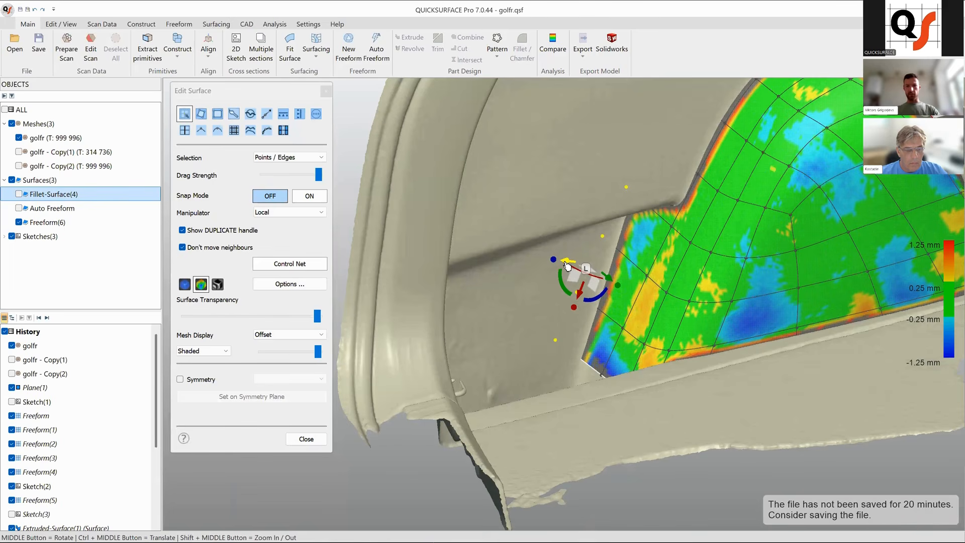
{"action": "left_click_drag", "start_coordinate": [569, 266], "coordinate": [567, 266]}
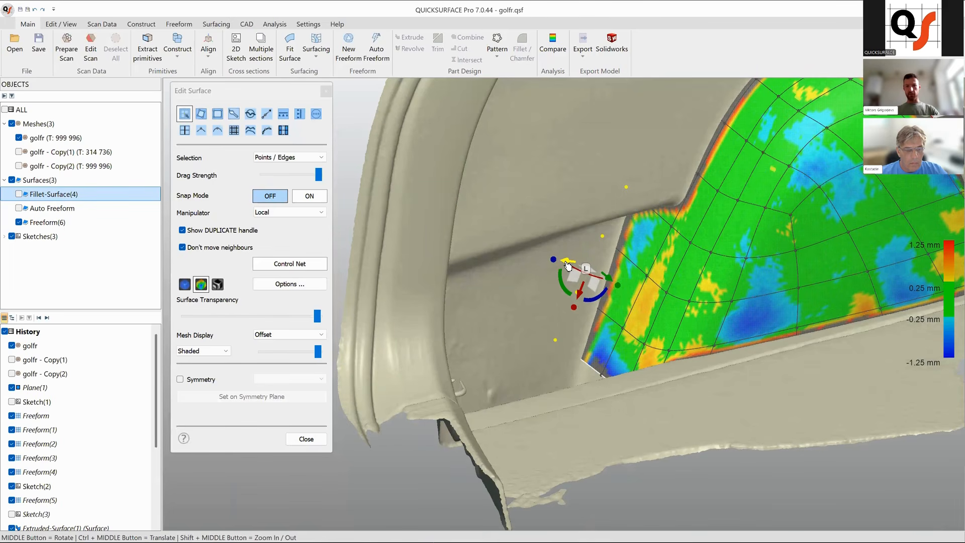
Select the corner point on the patch's lower edge and move it with the manipulator.
{"action": "middle_click_drag", "start_coordinate": [656, 329], "coordinate": [523, 362], "text": "ctrl"}
{"action": "left_click", "coordinate": [528, 365]}
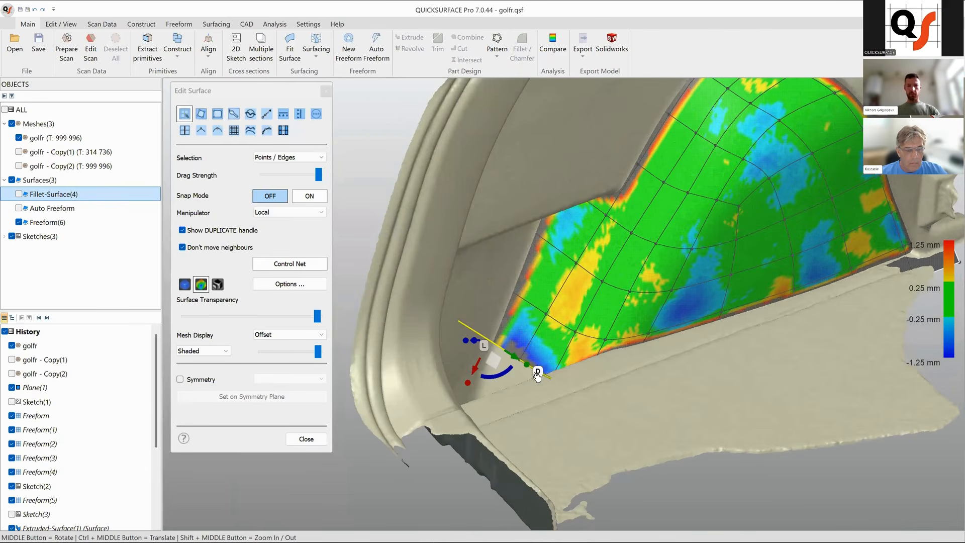
{"action": "middle_click_drag", "start_coordinate": [535, 370], "coordinate": [508, 350]}
{"action": "left_click_drag", "start_coordinate": [505, 347], "coordinate": [506, 347]}
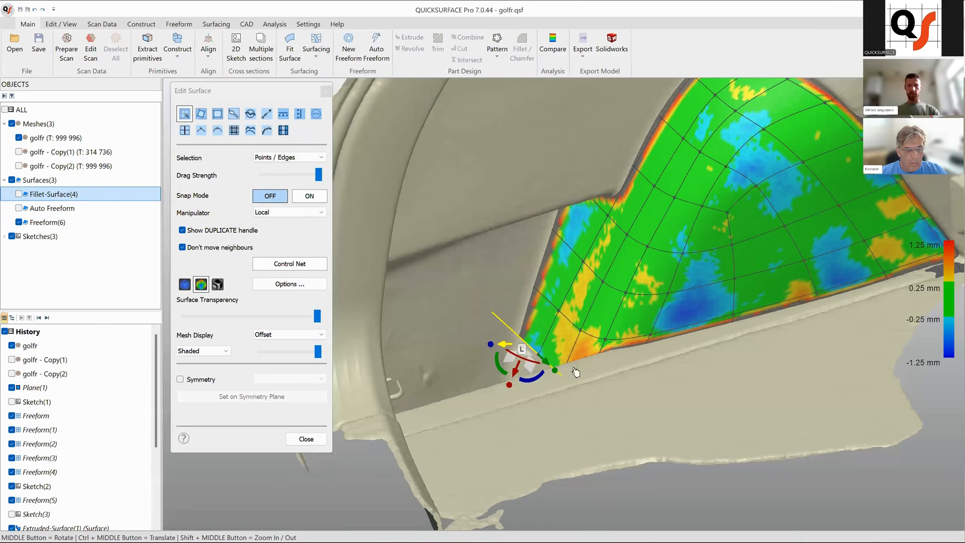
{"action": "middle_click_drag", "start_coordinate": [616, 297], "coordinate": [674, 372]}
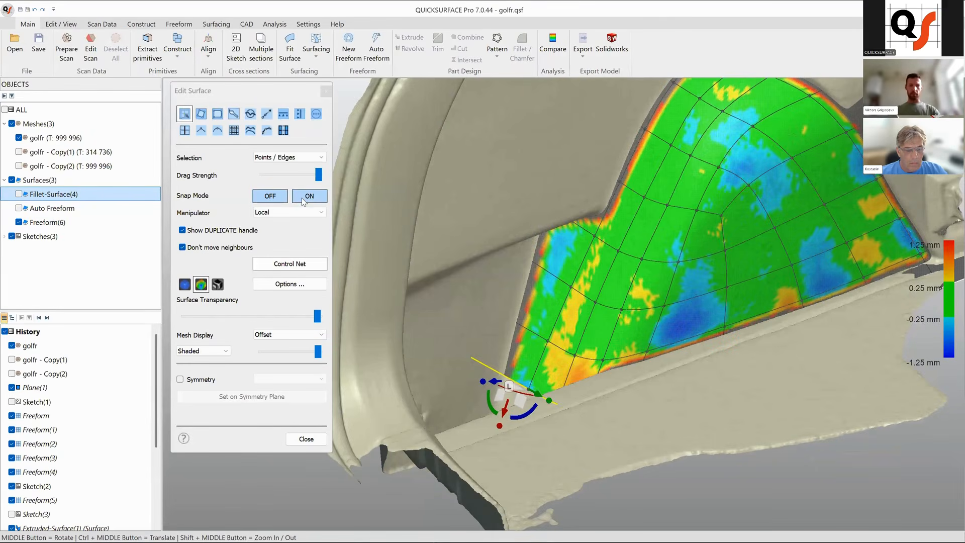
Turn snap mode back on and drag the lower-edge control points onto the scan mesh.
{"action": "left_click", "coordinate": [298, 198]}
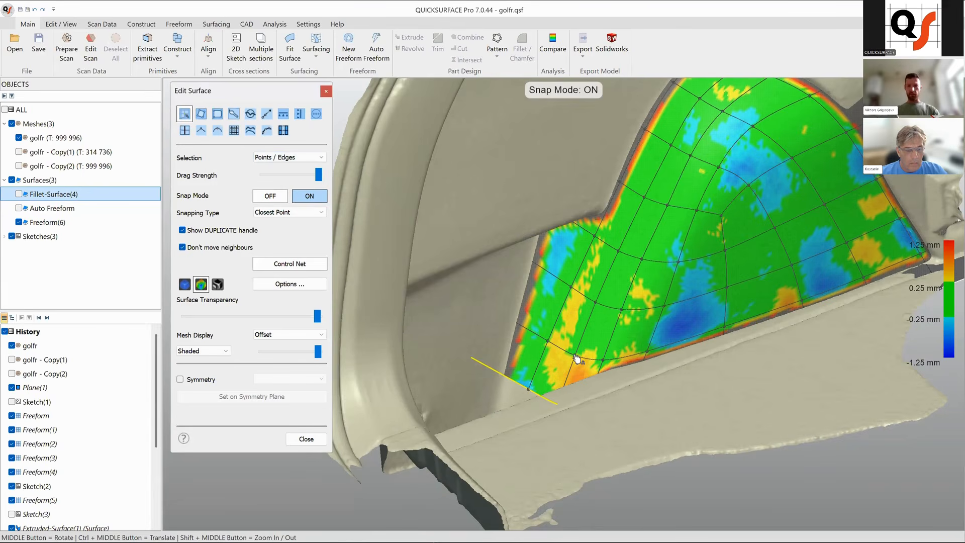
{"action": "left_click_drag", "start_coordinate": [576, 356], "coordinate": [591, 361]}
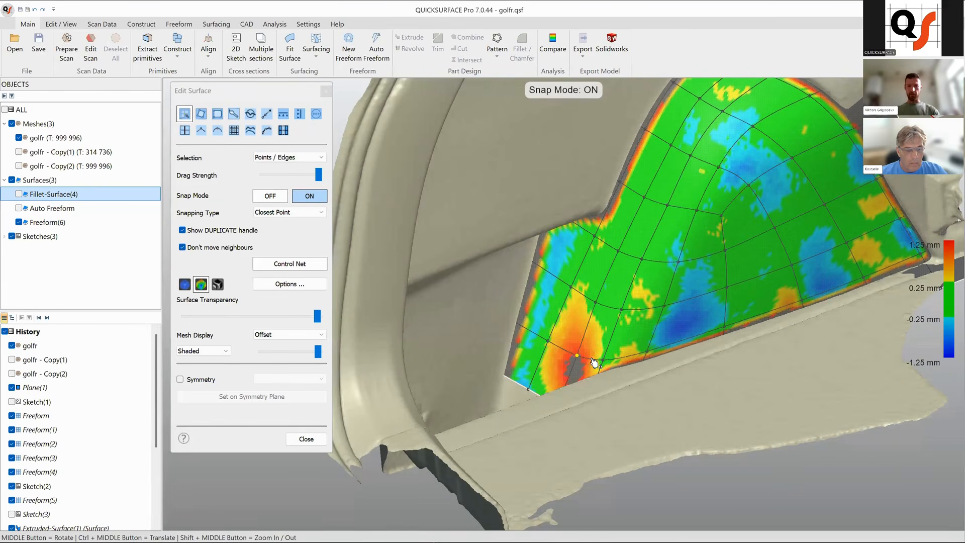
{"action": "middle_click_drag", "start_coordinate": [635, 355], "coordinate": [699, 331]}
{"action": "middle_click_drag", "start_coordinate": [652, 311], "coordinate": [632, 417]}
{"action": "middle_click_drag", "start_coordinate": [564, 397], "coordinate": [724, 400]}
{"action": "middle_click_drag", "start_coordinate": [551, 418], "coordinate": [594, 404]}
{"action": "scroll", "coordinate": [660, 396], "scroll_direction": "down", "scroll_amount": 5}
{"action": "middle_click_drag", "start_coordinate": [706, 416], "coordinate": [521, 391]}
{"action": "middle_click_drag", "start_coordinate": [790, 412], "coordinate": [625, 372]}
{"action": "scroll", "coordinate": [599, 384], "scroll_direction": "up", "scroll_amount": 4}
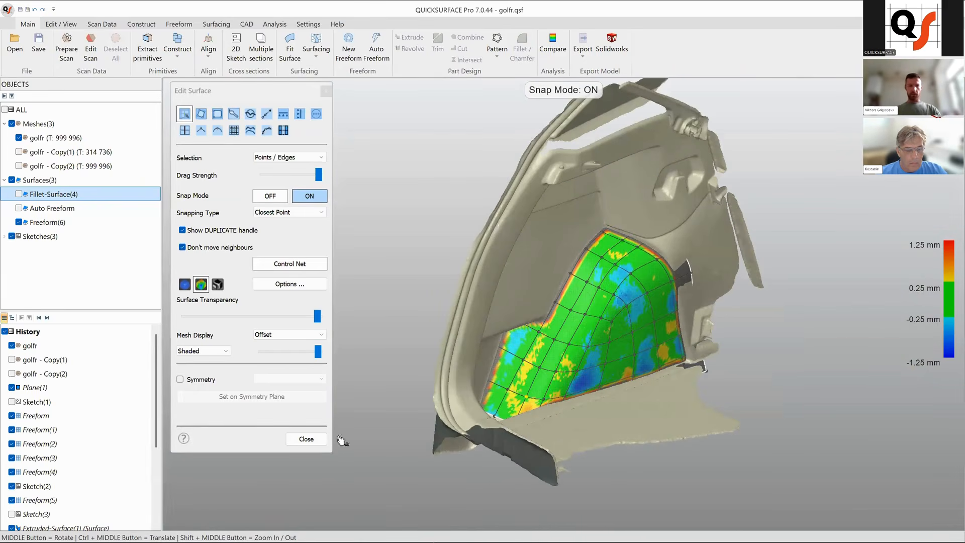
Close the surface editor and hide the golfr mesh.
{"action": "left_click", "coordinate": [307, 440]}
{"action": "middle_click_drag", "start_coordinate": [623, 368], "coordinate": [523, 361]}
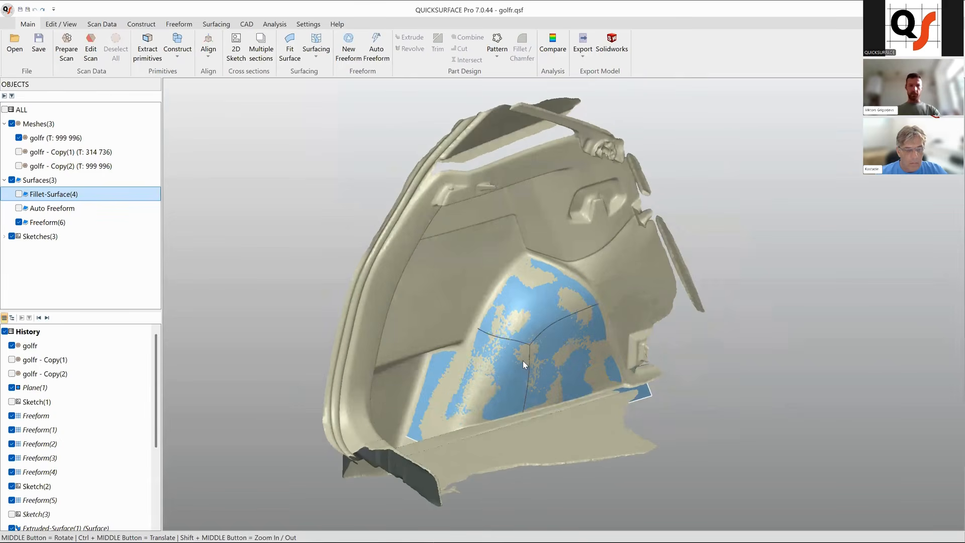
{"action": "left_click", "coordinate": [50, 139]}
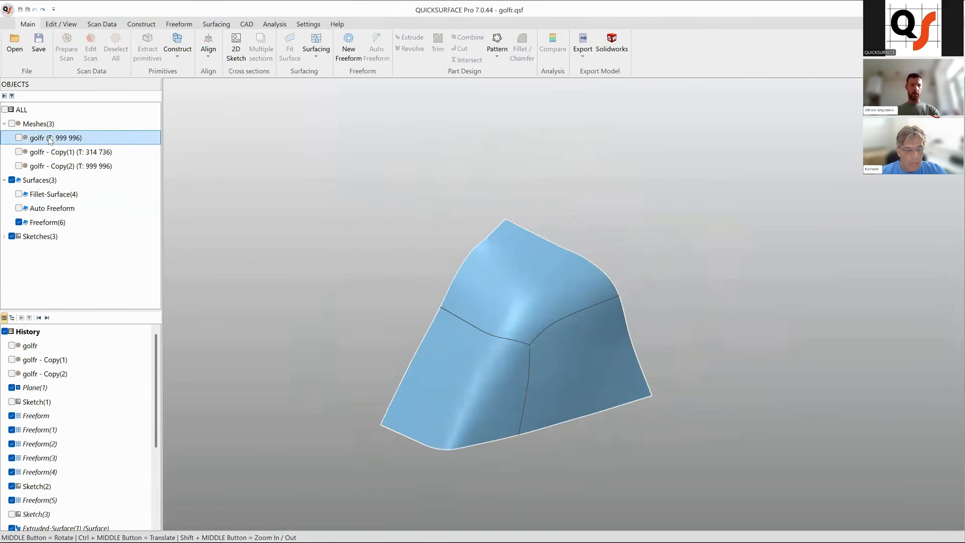
Inspect the freeform surface with zebra stripes, then close the zebra options.
{"action": "left_click", "coordinate": [273, 24]}
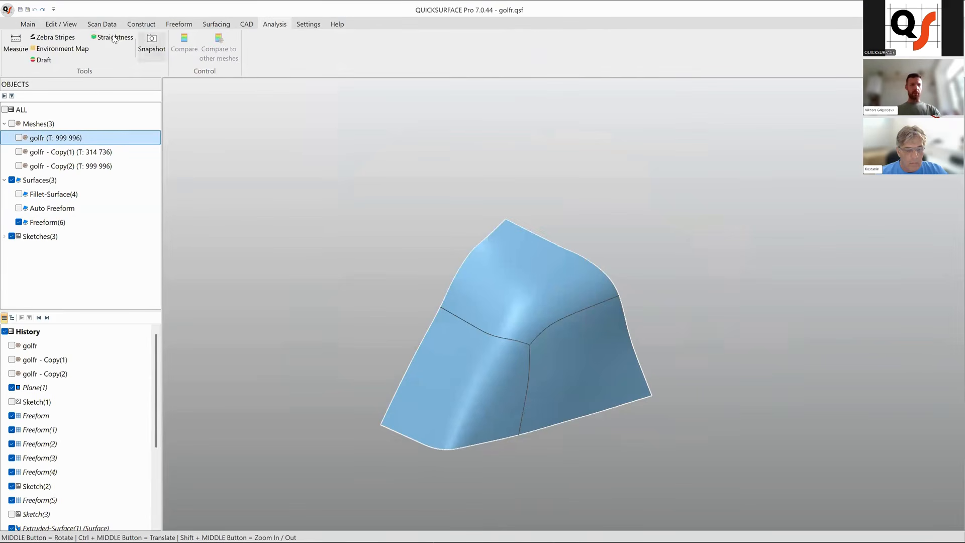
{"action": "middle_click_drag", "start_coordinate": [534, 388], "coordinate": [463, 353]}
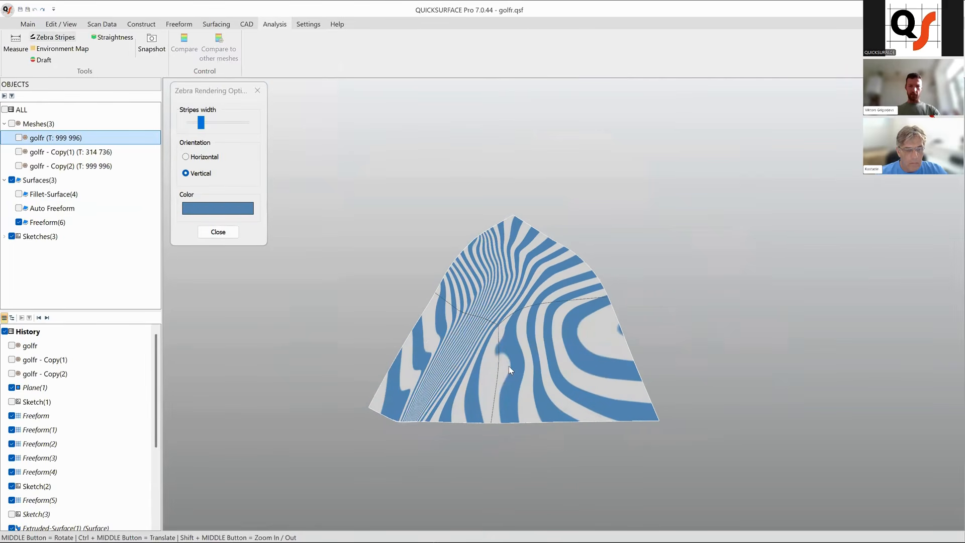
{"action": "middle_click_drag", "start_coordinate": [523, 366], "coordinate": [458, 365]}
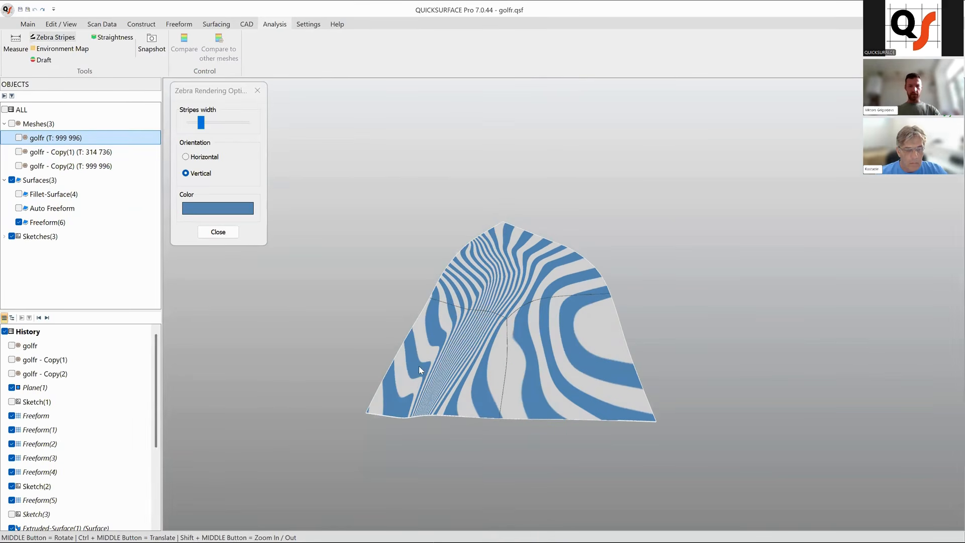
{"action": "left_click", "coordinate": [214, 235]}
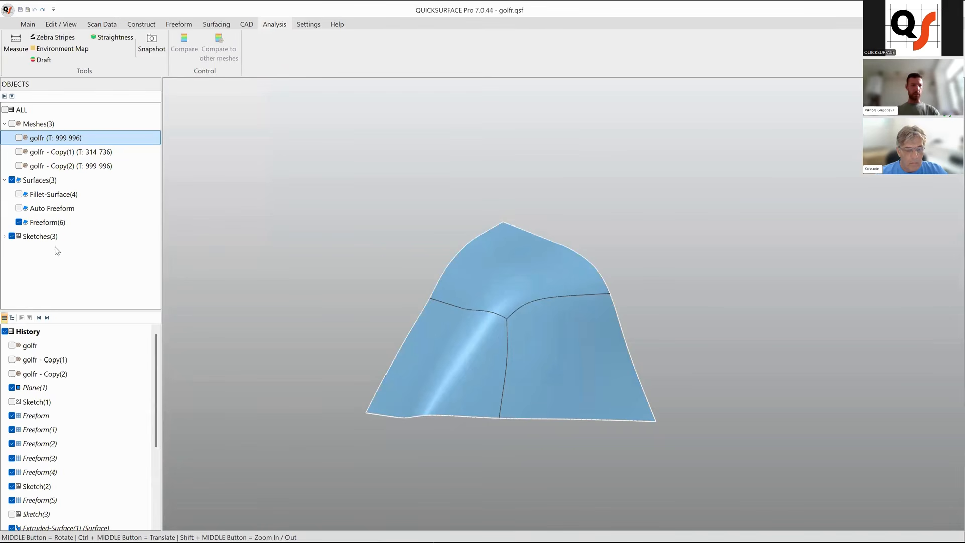
Reopen Freeform(6) for editing, show the golfr mesh and brush-smooth the central and lower-left regions.
{"action": "scroll", "coordinate": [48, 427], "scroll_direction": "down", "scroll_amount": 3}
{"action": "right_click", "coordinate": [54, 500]}
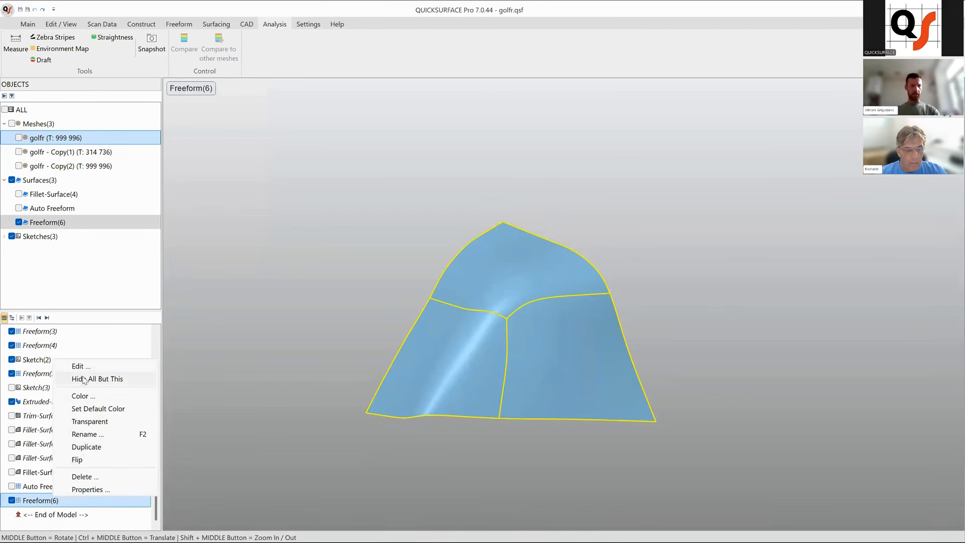
{"action": "left_click", "coordinate": [78, 365]}
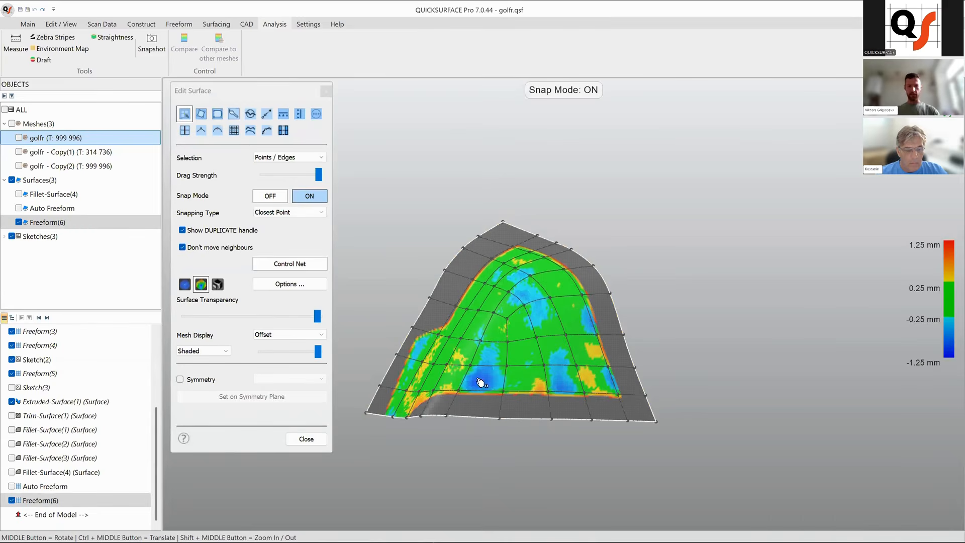
{"action": "scroll", "coordinate": [517, 374], "scroll_direction": "up", "scroll_amount": 4}
{"action": "left_click", "coordinate": [250, 116]}
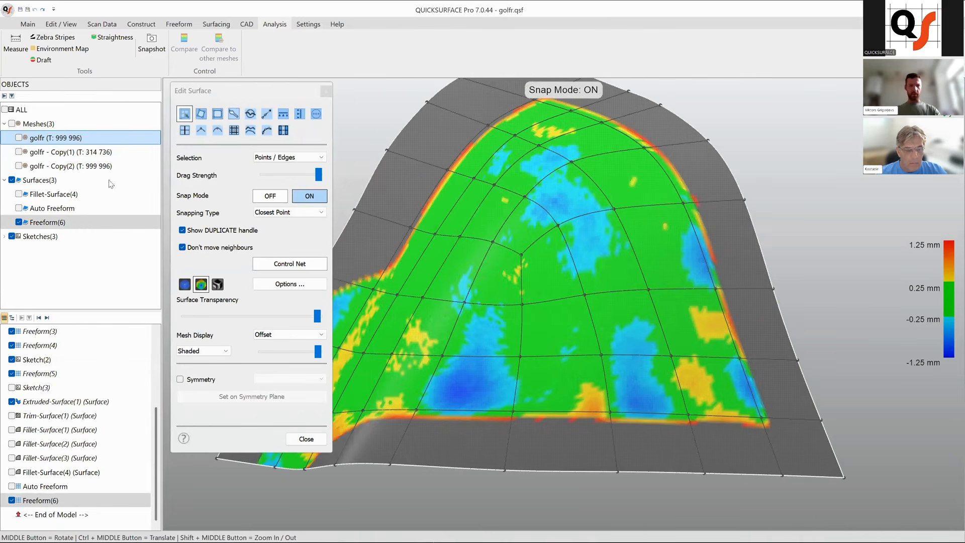
{"action": "left_click", "coordinate": [19, 137]}
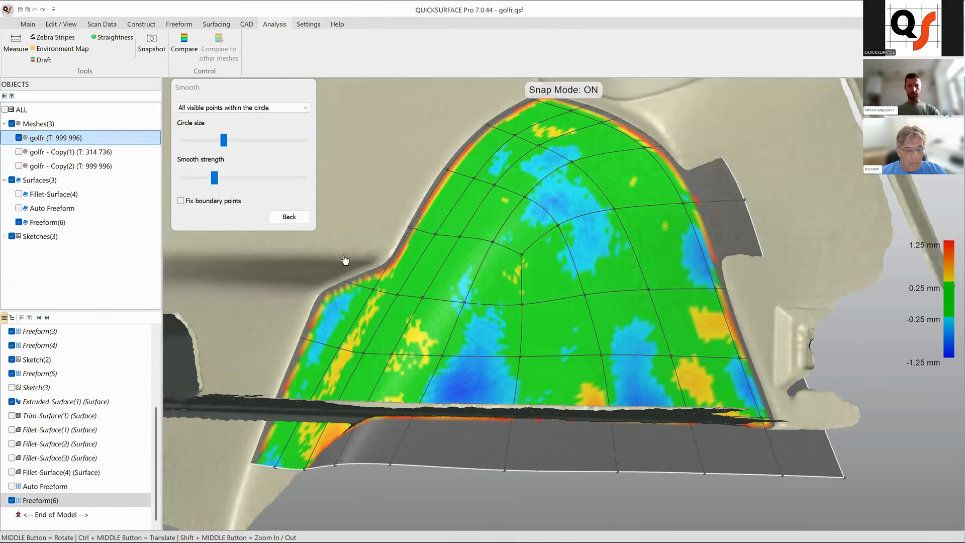
{"action": "middle_click_drag", "start_coordinate": [556, 321], "coordinate": [537, 347]}
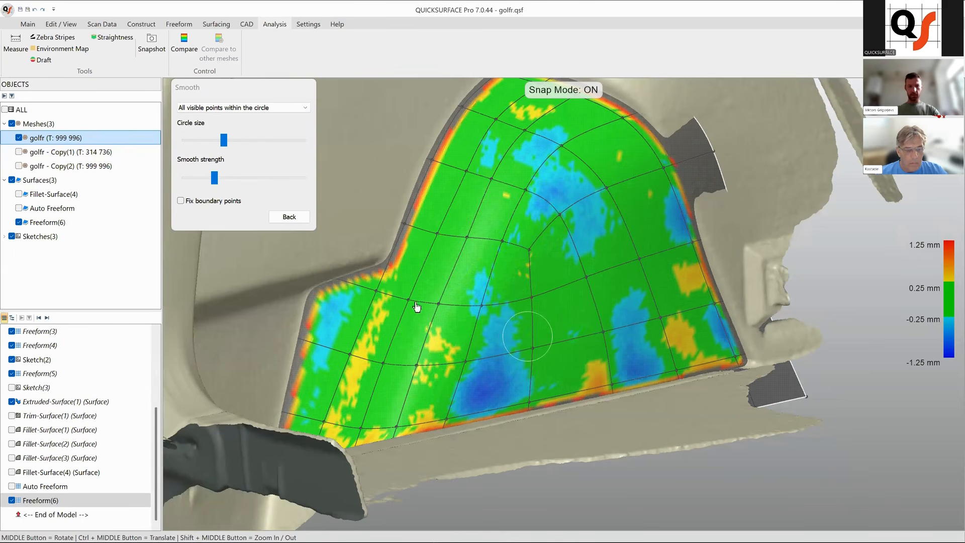
{"action": "mouse_move", "coordinate": [401, 350]}
{"action": "left_mouse_down"}
{"action": "mouse_move", "coordinate": [408, 328]}
{"action": "mouse_move", "coordinate": [420, 335]}
{"action": "mouse_move", "coordinate": [396, 394]}
{"action": "mouse_move", "coordinate": [382, 372]}
{"action": "mouse_move", "coordinate": [344, 400]}
{"action": "left_mouse_up"}
{"action": "left_click", "coordinate": [290, 218]}
Check the surface's curvature flow in zebra display, then return to the deviation colour map.
{"action": "left_click", "coordinate": [218, 284]}
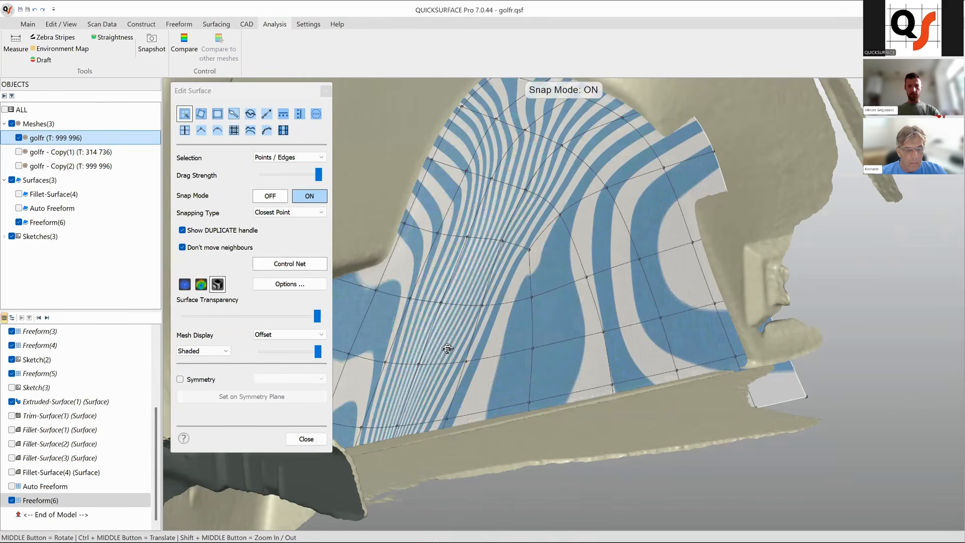
{"action": "middle_click_drag", "start_coordinate": [446, 348], "coordinate": [447, 350]}
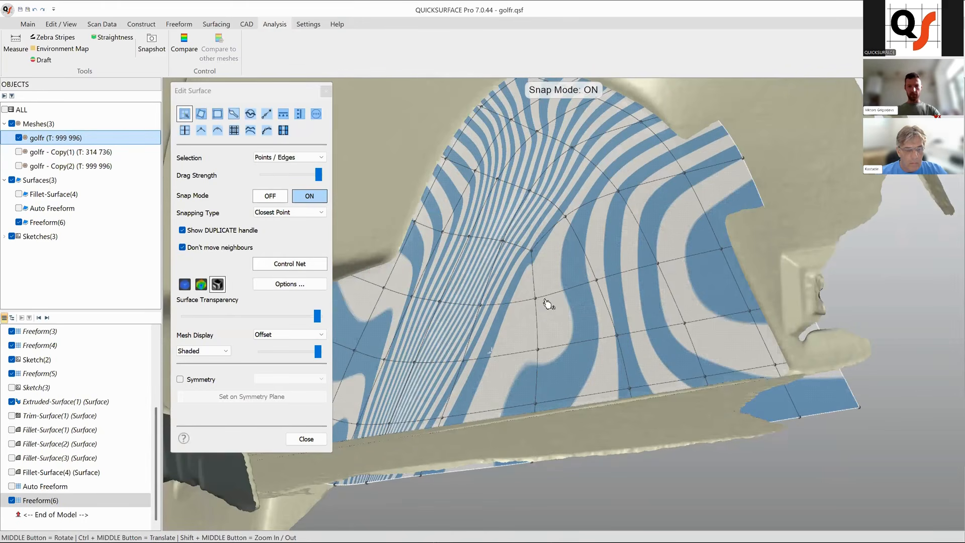
{"action": "middle_click_drag", "start_coordinate": [550, 300], "coordinate": [560, 336]}
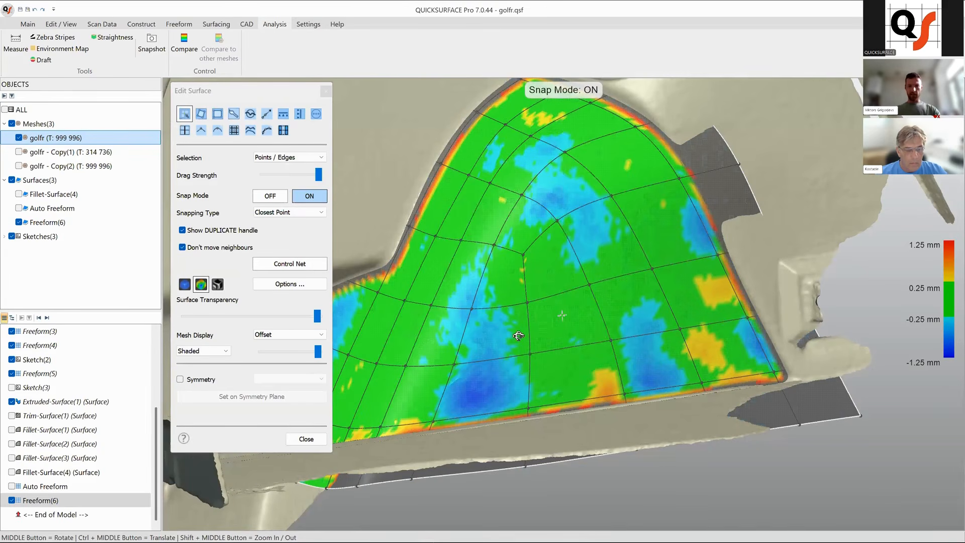
{"action": "scroll", "coordinate": [535, 301], "scroll_direction": "up", "scroll_amount": 2}
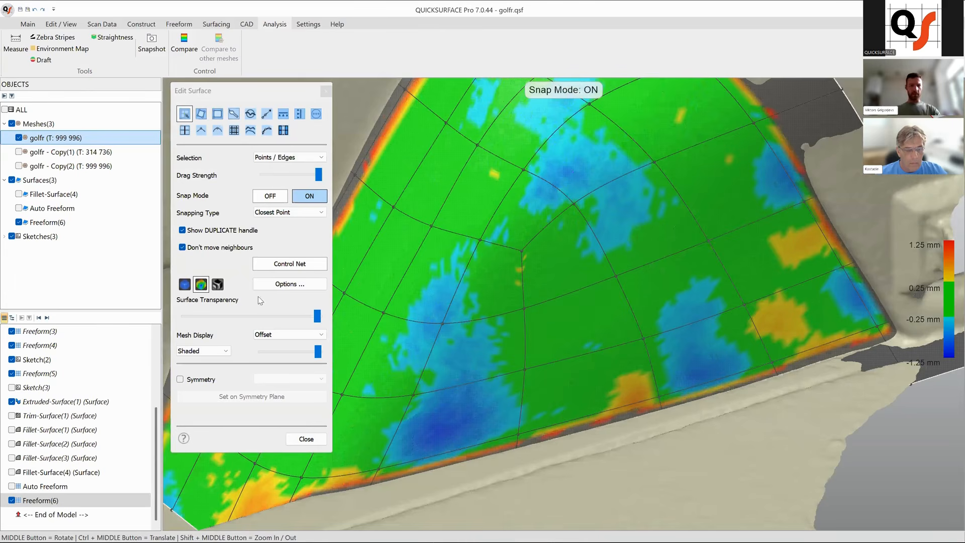
{"action": "scroll", "coordinate": [553, 342], "scroll_direction": "up", "scroll_amount": 1}
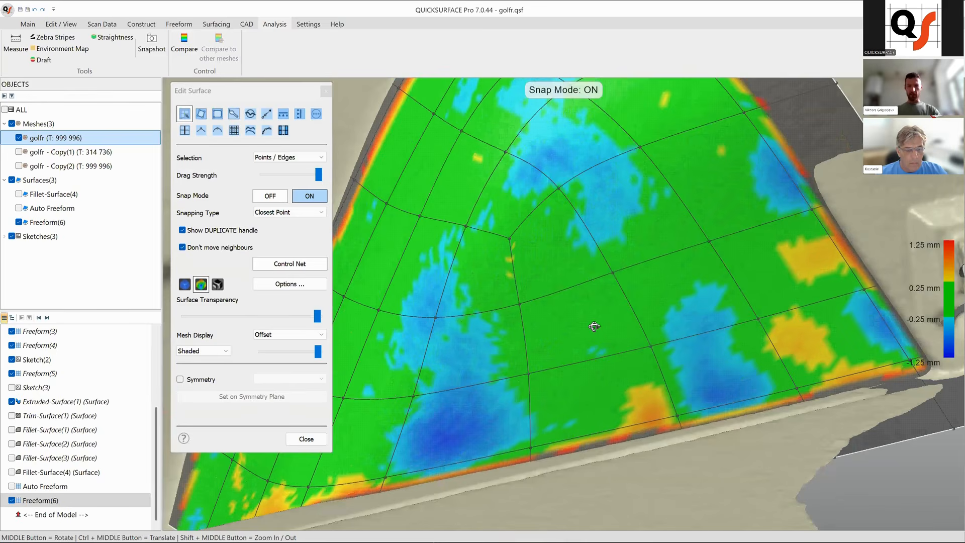
Switch the surface to zebra display and orbit around the wheel-arch patch to examine the stripe flow.
{"action": "key", "text": "z"}
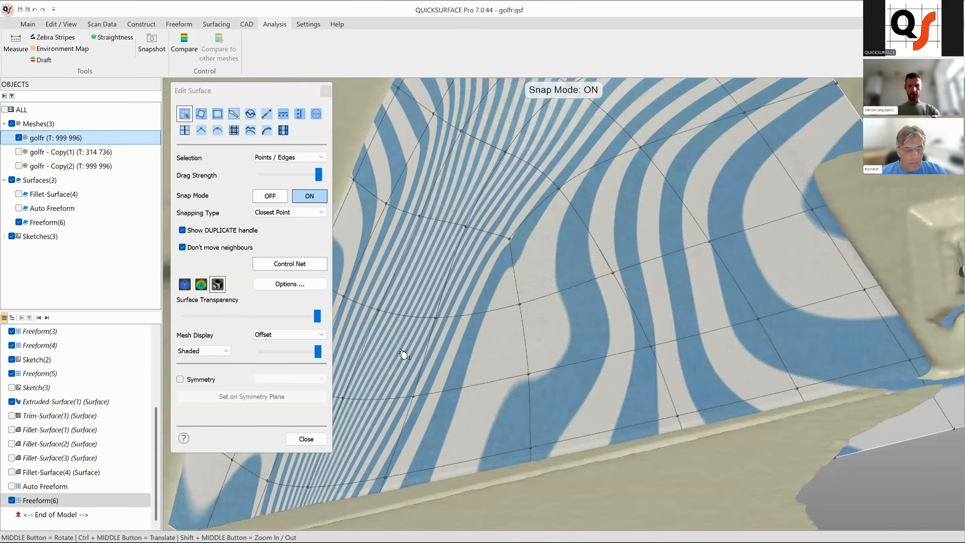
{"action": "middle_click_drag", "start_coordinate": [491, 335], "coordinate": [529, 339]}
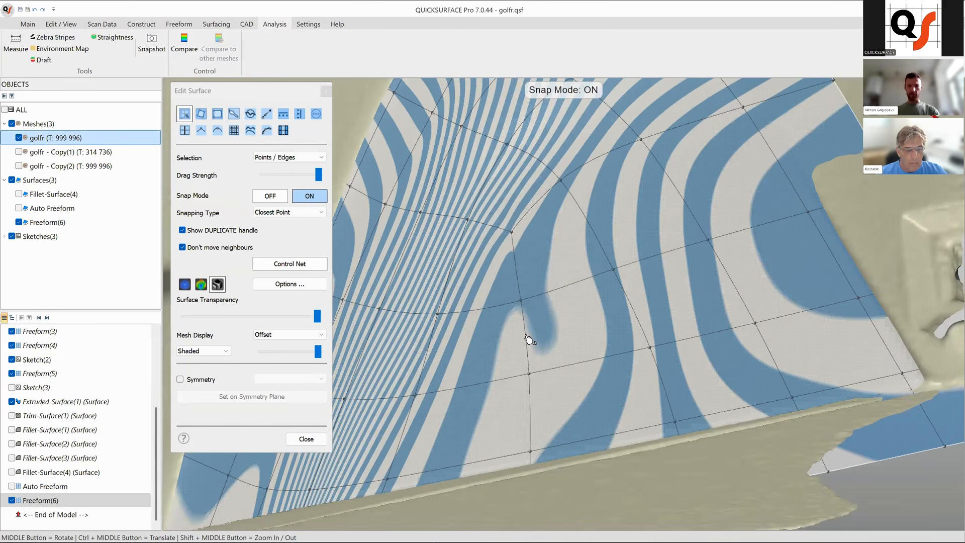
{"action": "left_click", "coordinate": [526, 339]}
{"action": "scroll", "coordinate": [638, 362], "scroll_direction": "down", "scroll_amount": 3}
{"action": "middle_click_drag", "start_coordinate": [589, 405], "coordinate": [596, 405]}
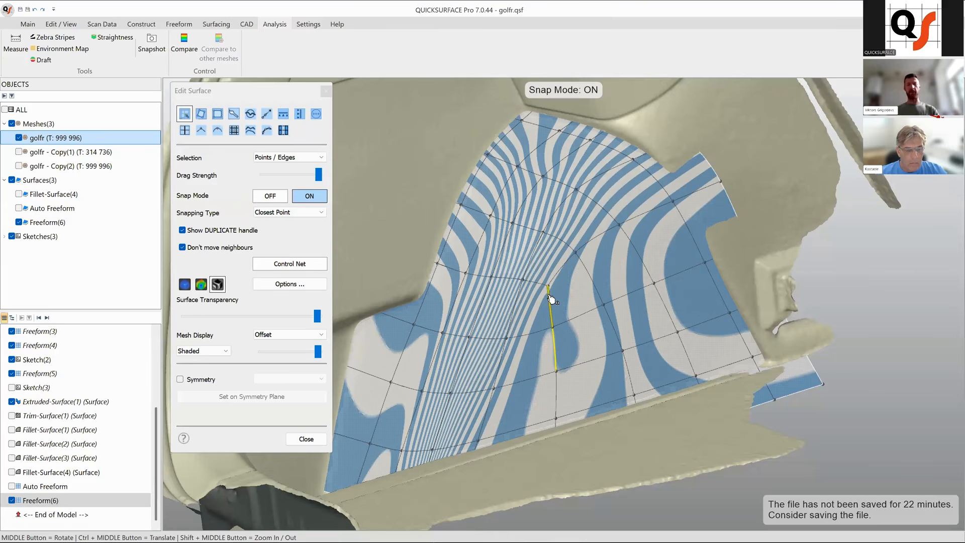
{"action": "middle_click_drag", "start_coordinate": [580, 339], "coordinate": [577, 209]}
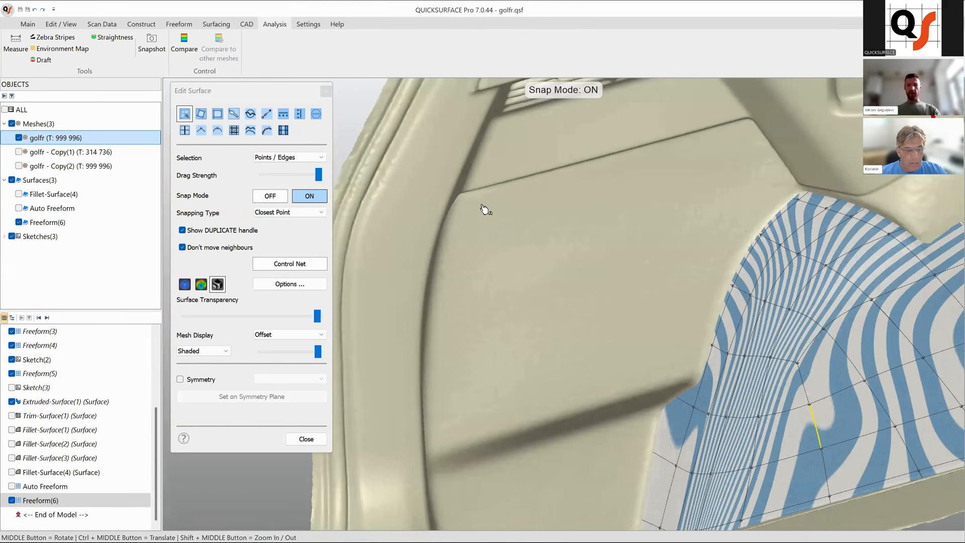
{"action": "middle_click_drag", "start_coordinate": [531, 235], "coordinate": [483, 219], "text": "ctrl"}
{"action": "middle_click_drag", "start_coordinate": [674, 178], "coordinate": [570, 132], "text": "ctrl"}
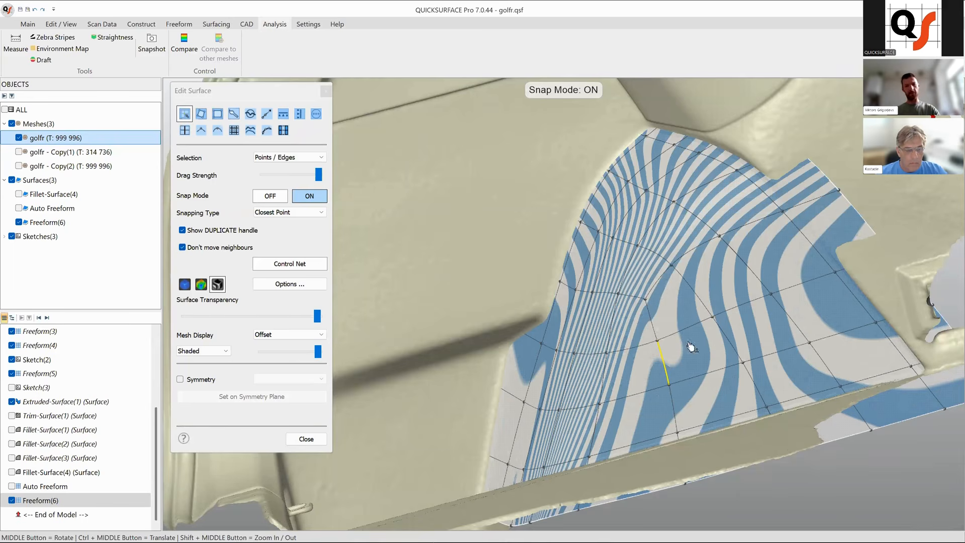
{"action": "mouse_move", "coordinate": [575, 332]}
{"action": "middle_mouse_down", "text": "ctrl"}
{"action": "mouse_move", "coordinate": [560, 315]}
{"action": "mouse_move", "coordinate": [586, 325]}
{"action": "middle_mouse_up", "text": "ctrl"}
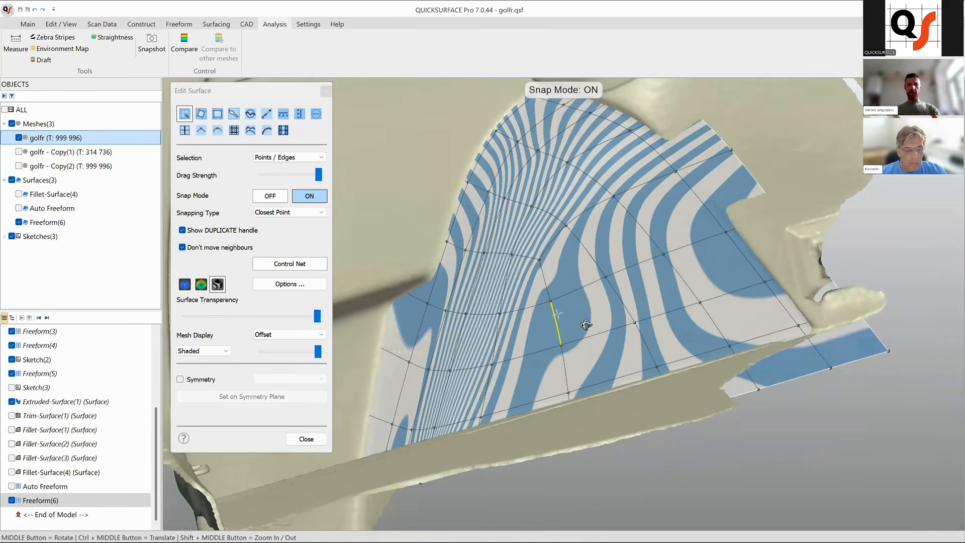
Select a central control point, turn Snap Mode off and nudge the point along its normal with the manipulator.
{"action": "left_click", "coordinate": [552, 304]}
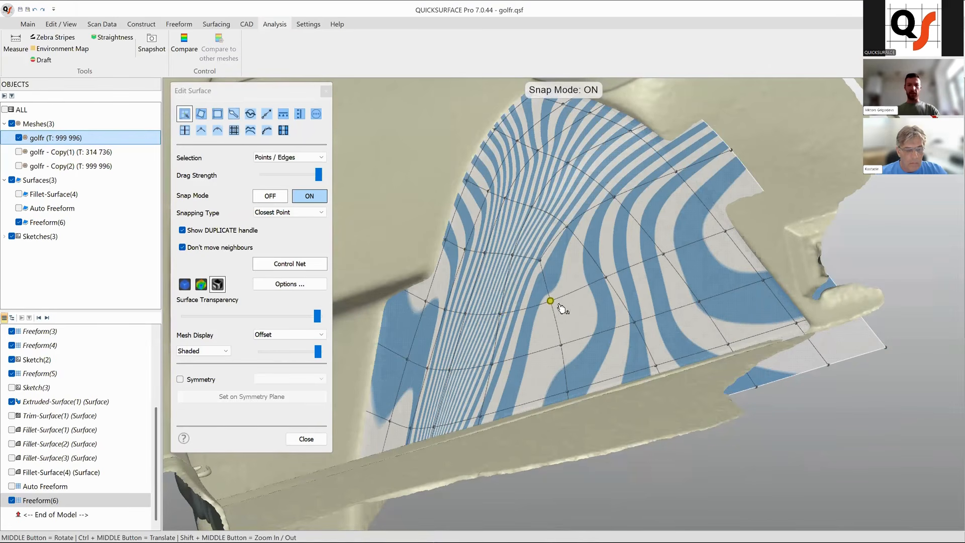
{"action": "scroll", "coordinate": [565, 316], "scroll_direction": "up", "scroll_amount": 2}
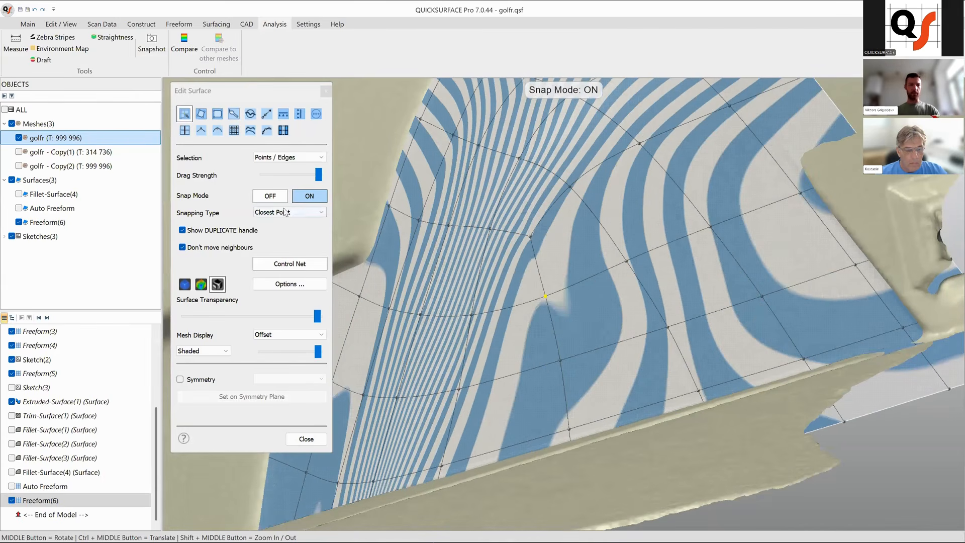
{"action": "left_click", "coordinate": [270, 196]}
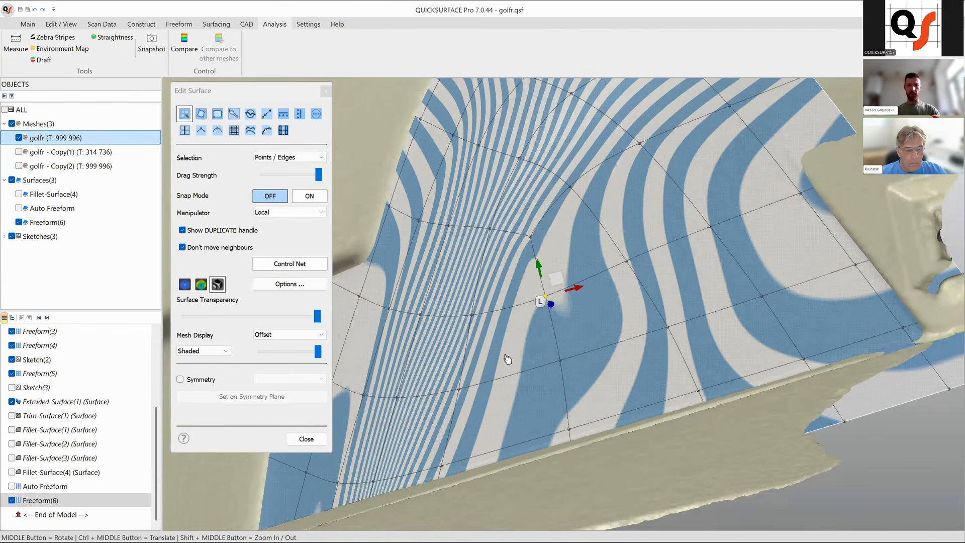
{"action": "mouse_move", "coordinate": [562, 322]}
{"action": "middle_mouse_down"}
{"action": "mouse_move", "coordinate": [589, 327]}
{"action": "mouse_move", "coordinate": [556, 307]}
{"action": "middle_mouse_up"}
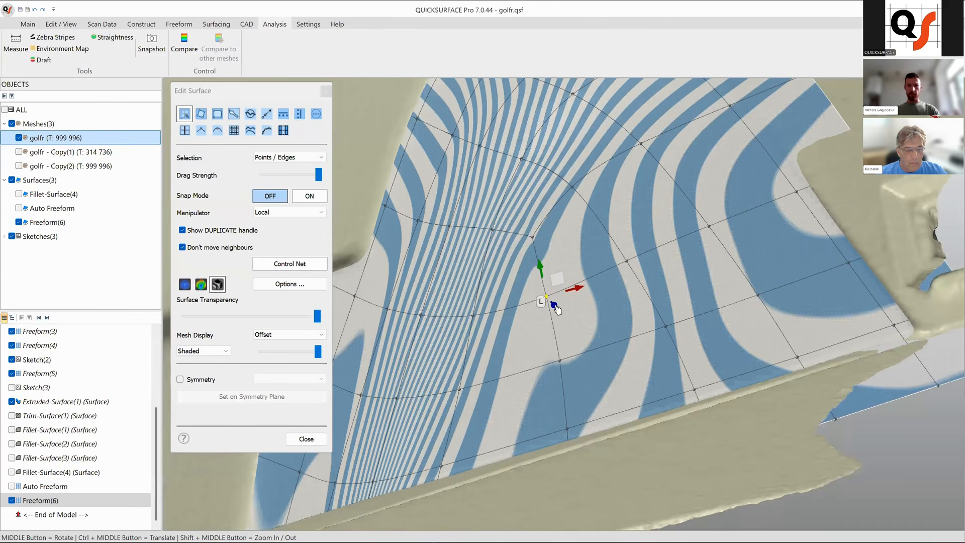
{"action": "left_click_drag", "start_coordinate": [555, 305], "coordinate": [556, 310]}
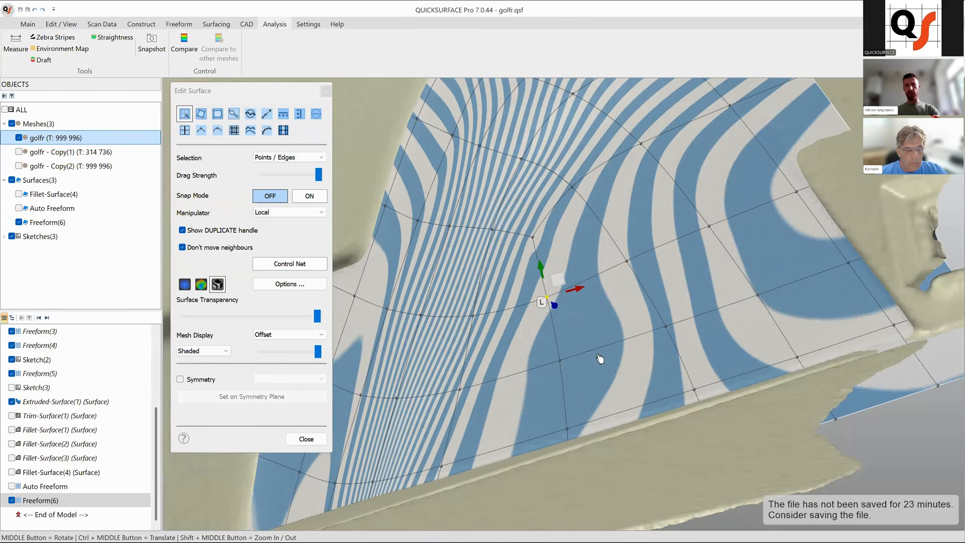
Nudge the same control point further along its normal and within its plane to even out the zebra stripes.
{"action": "scroll", "coordinate": [553, 351], "scroll_direction": "down", "scroll_amount": 3}
{"action": "middle_click_drag", "start_coordinate": [553, 358], "coordinate": [588, 380]}
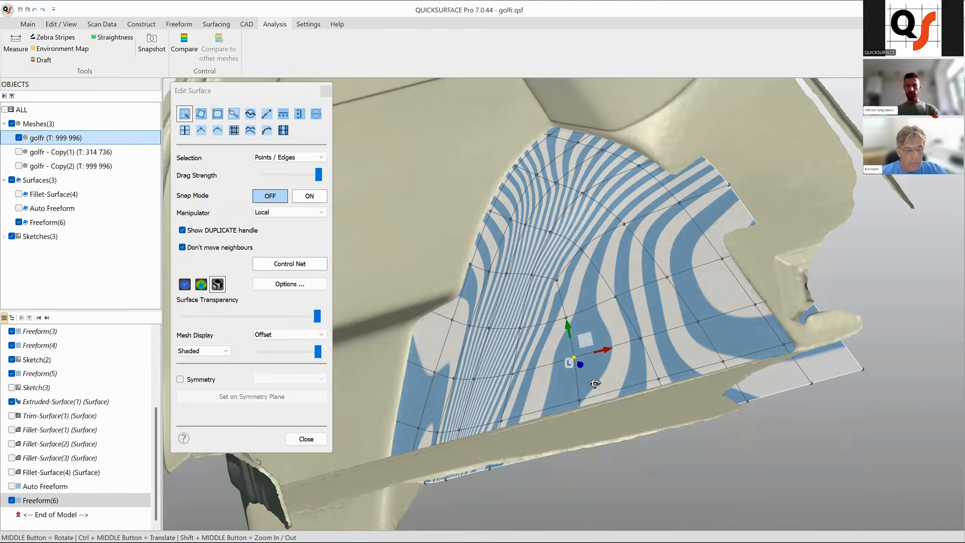
{"action": "scroll", "coordinate": [590, 378], "scroll_direction": "up", "scroll_amount": 2}
{"action": "scroll", "coordinate": [583, 368], "scroll_direction": "down", "scroll_amount": 1}
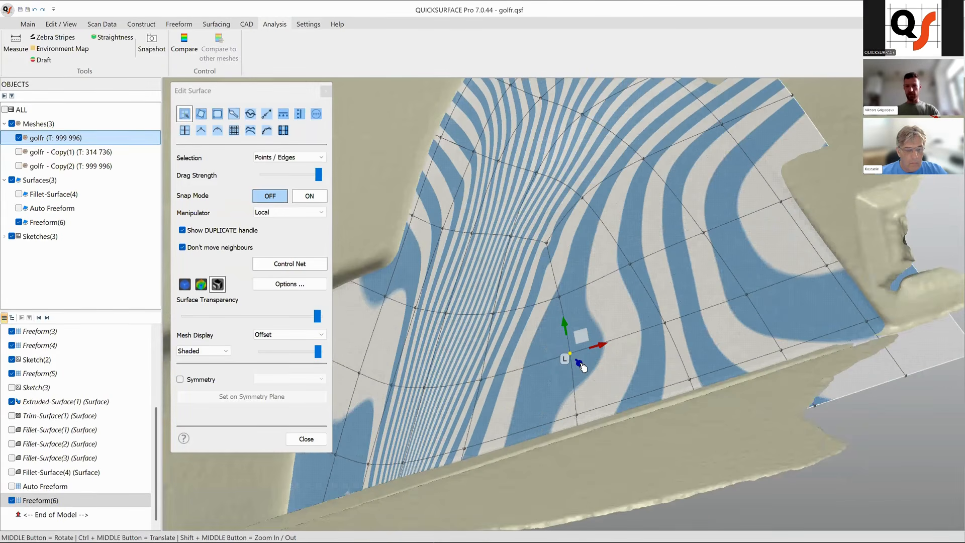
{"action": "left_click_drag", "start_coordinate": [580, 364], "coordinate": [582, 368]}
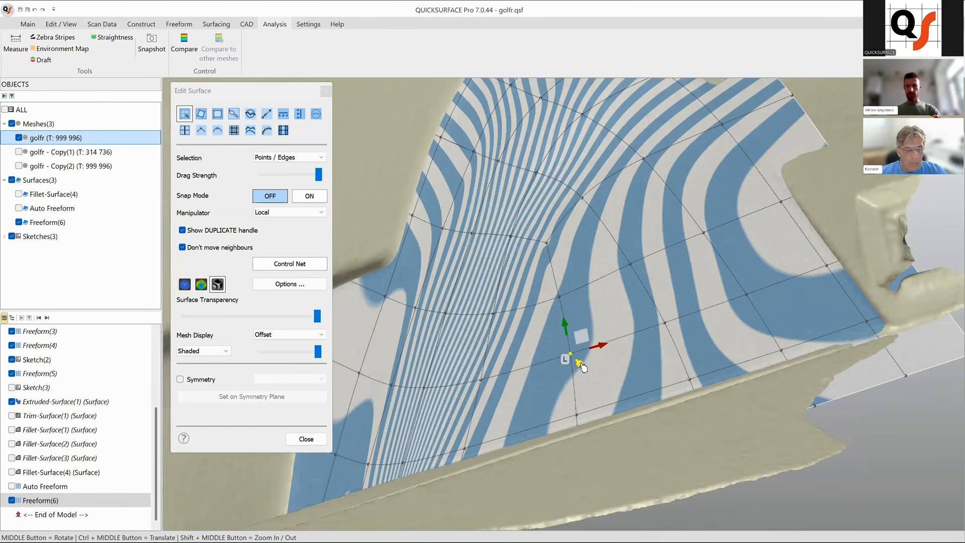
{"action": "scroll", "coordinate": [677, 392], "scroll_direction": "down", "scroll_amount": 3}
{"action": "mouse_move", "coordinate": [677, 392]}
{"action": "middle_mouse_down"}
{"action": "mouse_move", "coordinate": [649, 391]}
{"action": "mouse_move", "coordinate": [679, 383]}
{"action": "mouse_move", "coordinate": [647, 383]}
{"action": "mouse_move", "coordinate": [718, 382]}
{"action": "mouse_move", "coordinate": [643, 388]}
{"action": "mouse_move", "coordinate": [660, 398]}
{"action": "middle_mouse_up"}
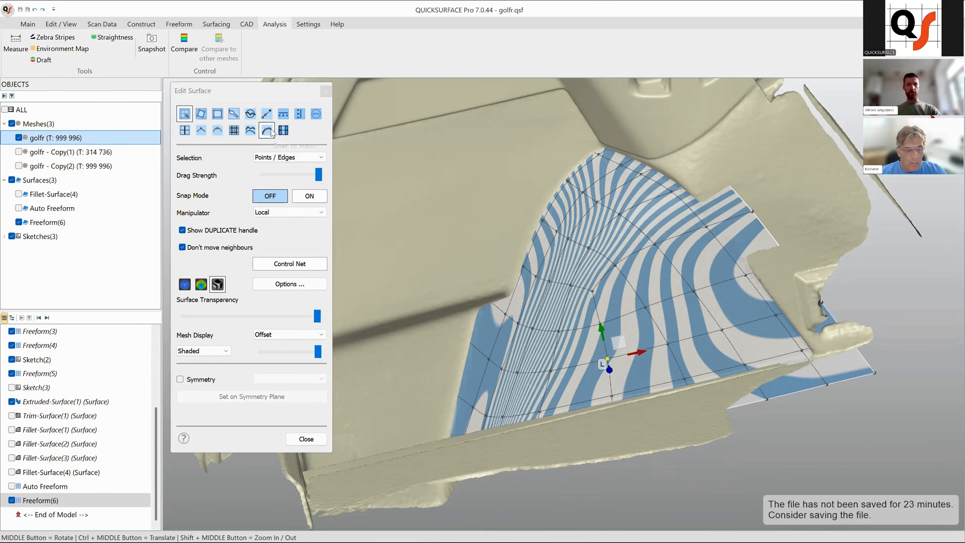
{"action": "middle_click_drag", "start_coordinate": [651, 402], "coordinate": [667, 448]}
{"action": "middle_click_drag", "start_coordinate": [616, 402], "coordinate": [623, 383]}
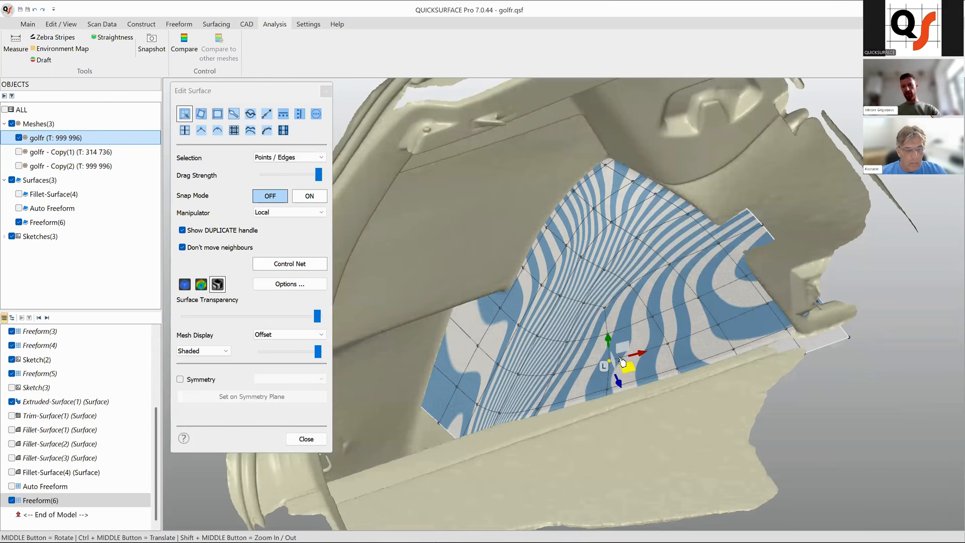
Brush-smooth the surface around the lower-right, lower-left and upper areas with the Smooth tool, then return to the editor.
{"action": "scroll", "coordinate": [619, 358], "scroll_direction": "up", "scroll_amount": 1}
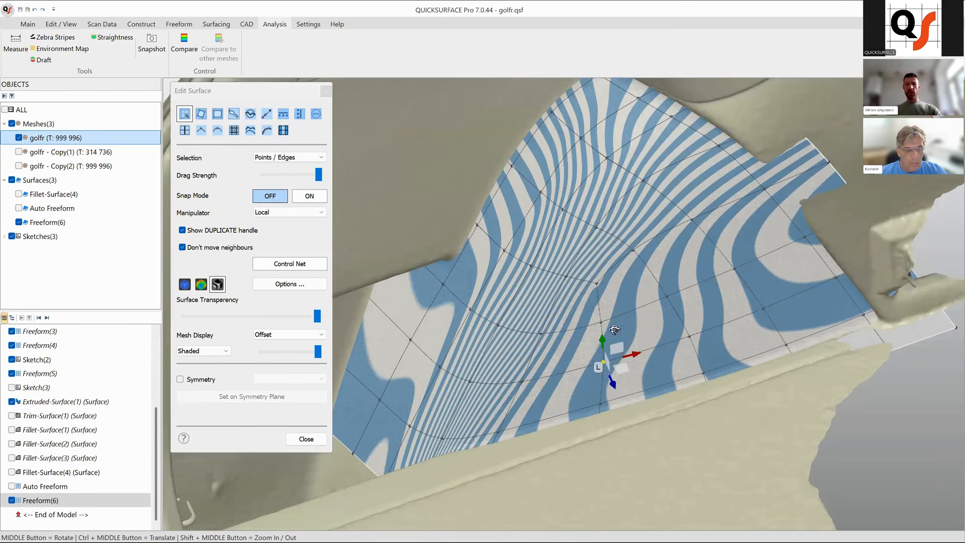
{"action": "scroll", "coordinate": [616, 318], "scroll_direction": "up", "scroll_amount": 1}
{"action": "left_click", "coordinate": [250, 115]}
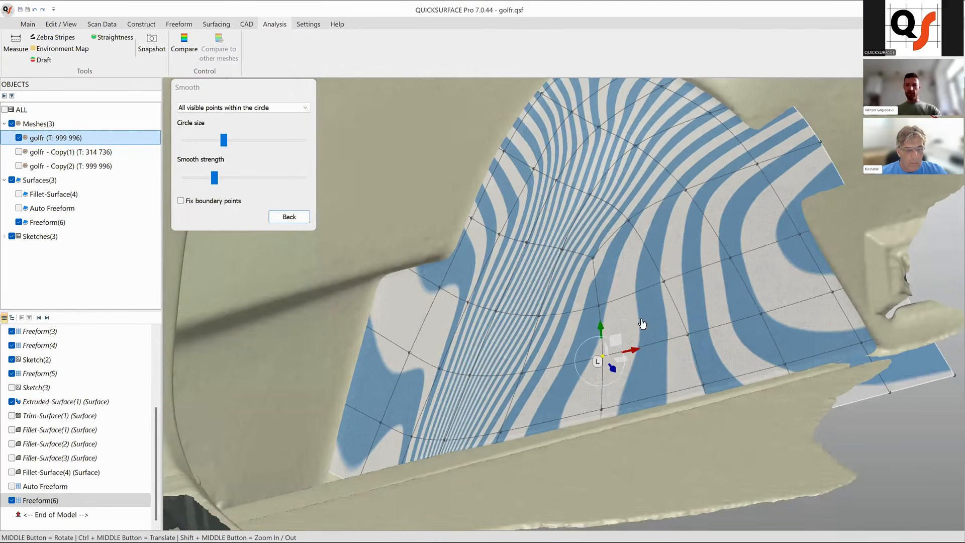
{"action": "left_click", "coordinate": [688, 347]}
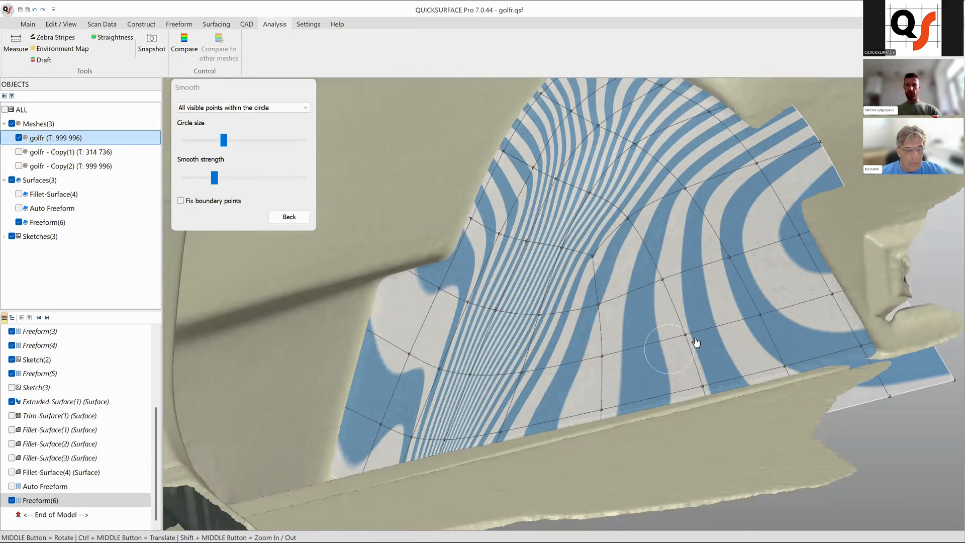
{"action": "left_click", "coordinate": [768, 332]}
{"action": "left_click", "coordinate": [739, 260]}
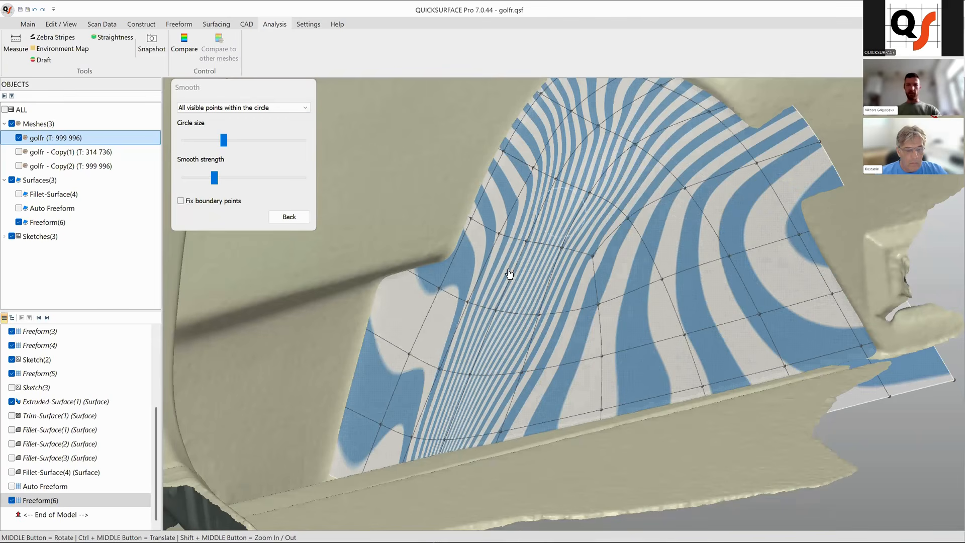
{"action": "left_click", "coordinate": [397, 357]}
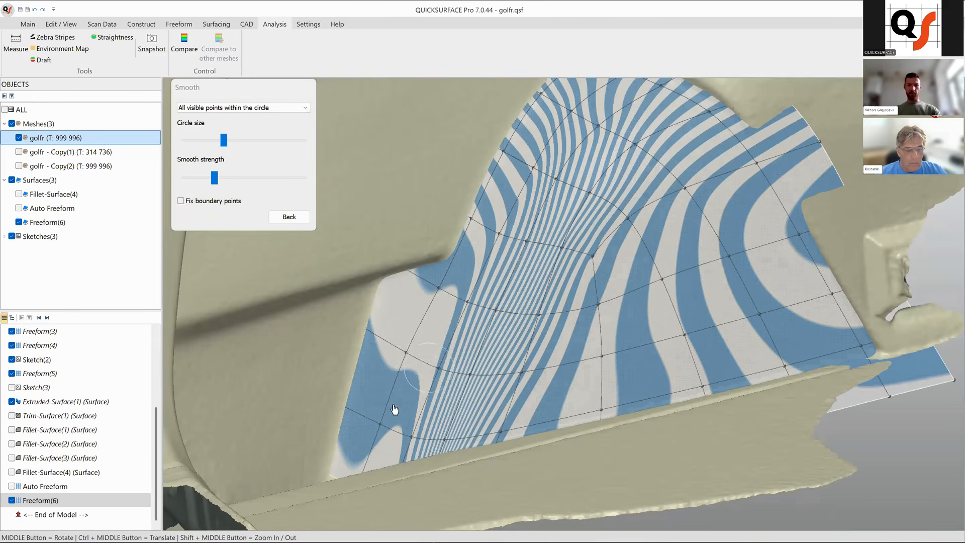
{"action": "left_click", "coordinate": [390, 431]}
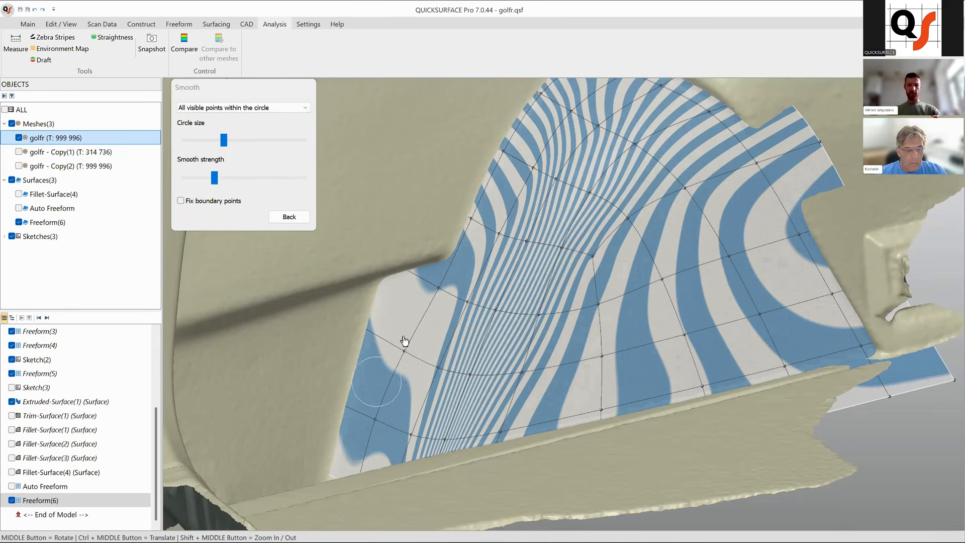
{"action": "mouse_move", "coordinate": [443, 283]}
{"action": "left_mouse_down"}
{"action": "mouse_move", "coordinate": [412, 301]}
{"action": "mouse_move", "coordinate": [442, 280]}
{"action": "left_mouse_up"}
{"action": "left_click", "coordinate": [468, 299]}
{"action": "left_click", "coordinate": [530, 168]}
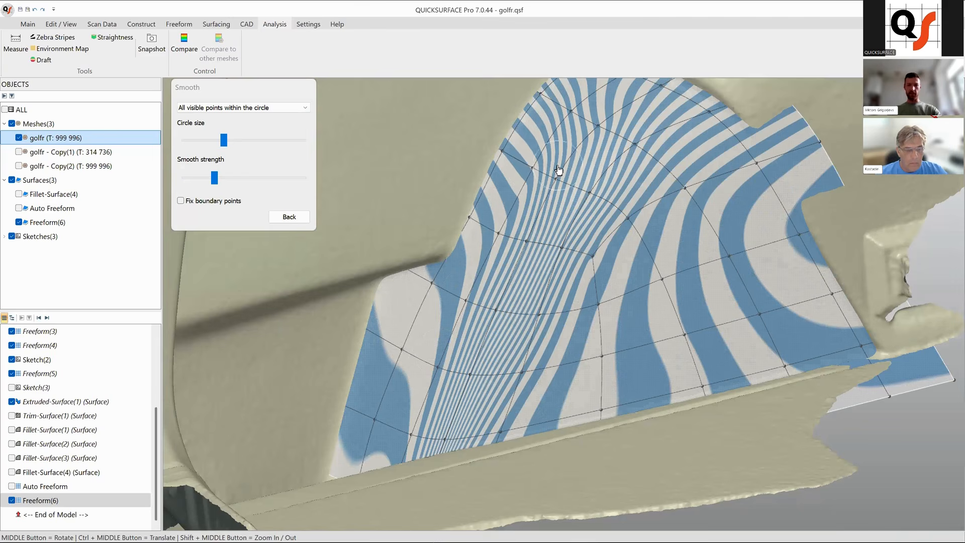
{"action": "left_click", "coordinate": [289, 217]}
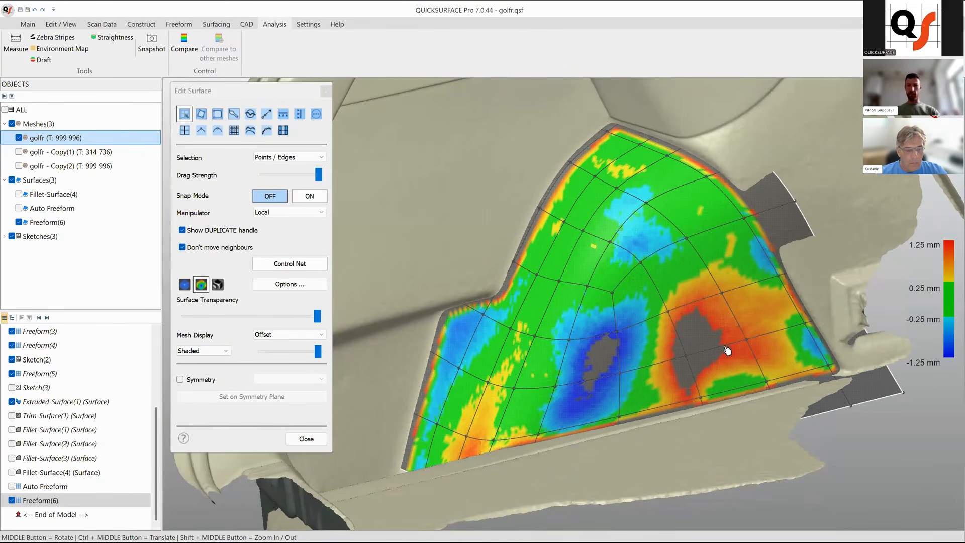
Compare the freeform surface against the golfr mesh for deviation, then close the Compare dialog.
{"action": "middle_click_drag", "start_coordinate": [651, 373], "coordinate": [618, 373], "text": "ctrl"}
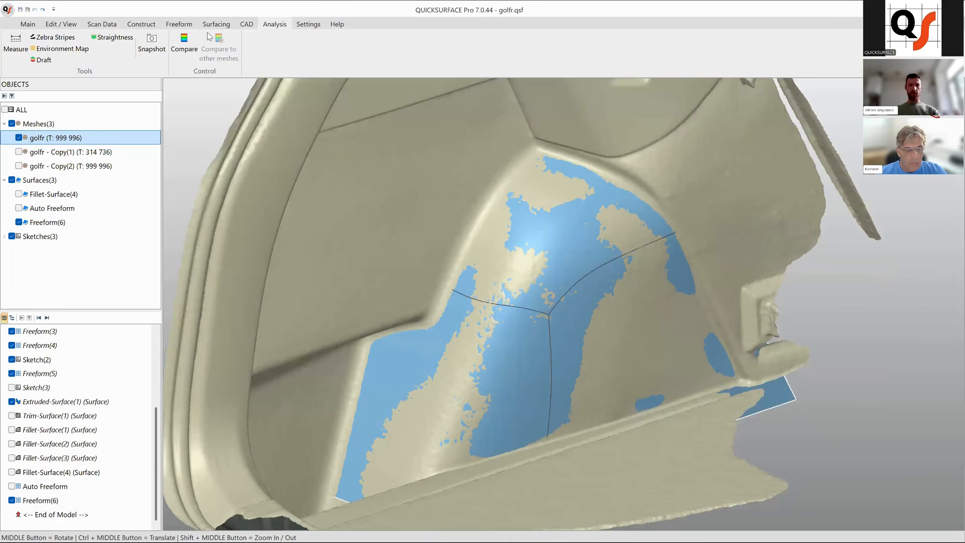
{"action": "left_click", "coordinate": [184, 43]}
{"action": "left_click", "coordinate": [216, 88]}
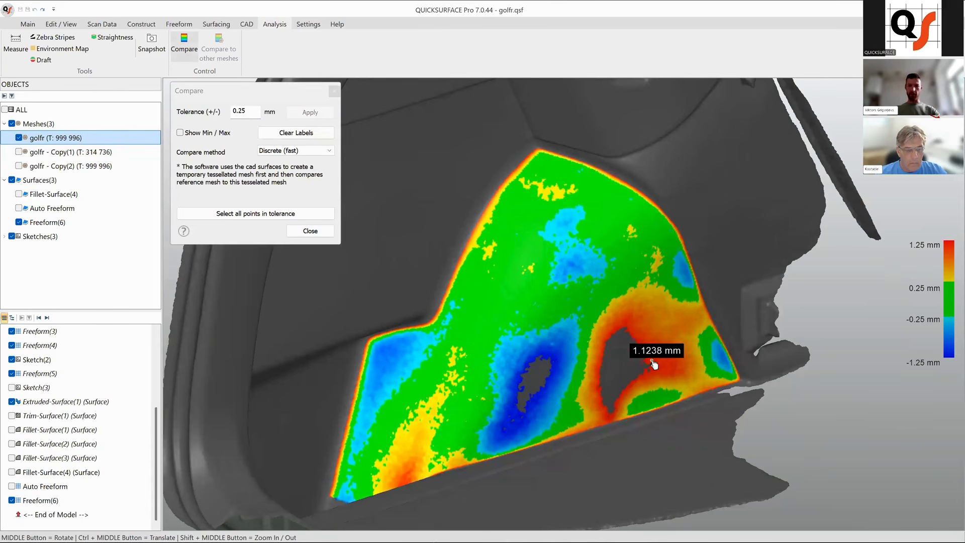
{"action": "left_click", "coordinate": [310, 231]}
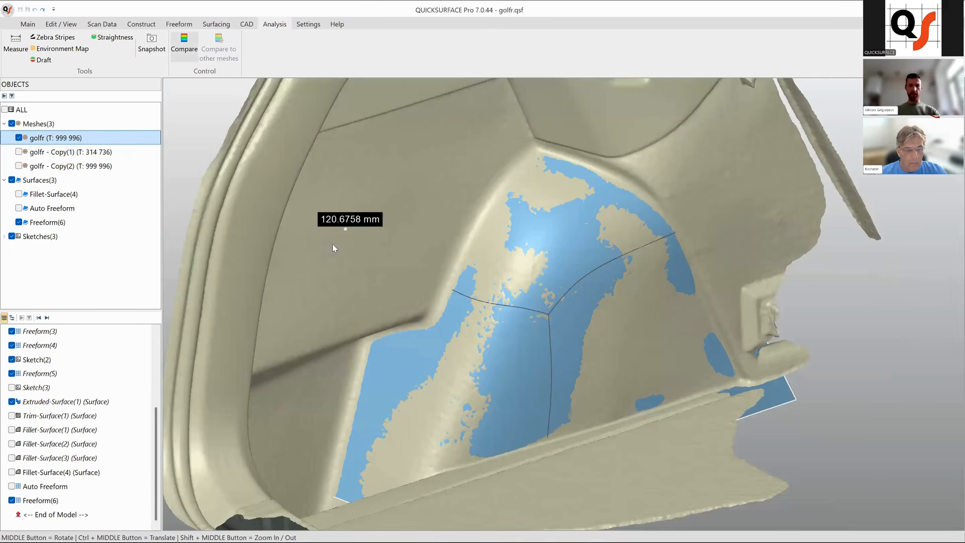
Reopen Freeform(6) for editing, snap three control points in the high-deviation areas onto the mesh, and close the editor.
{"action": "left_click", "coordinate": [556, 346]}
{"action": "right_click", "coordinate": [556, 345]}
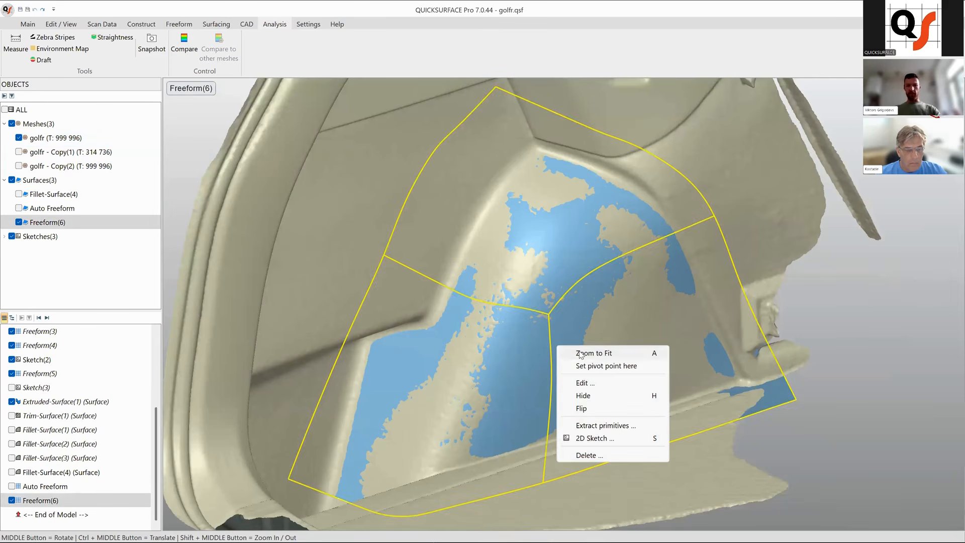
{"action": "left_click", "coordinate": [606, 385]}
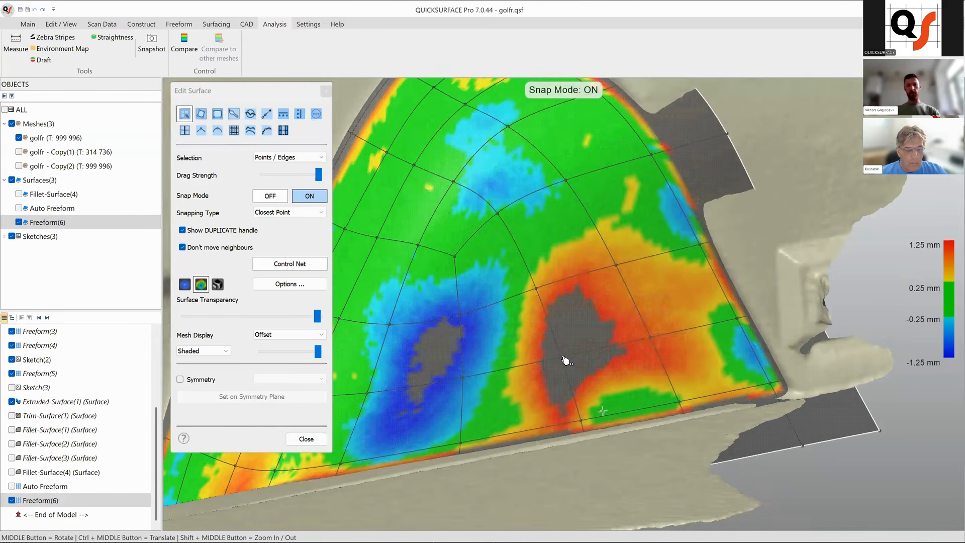
{"action": "left_click", "coordinate": [563, 354]}
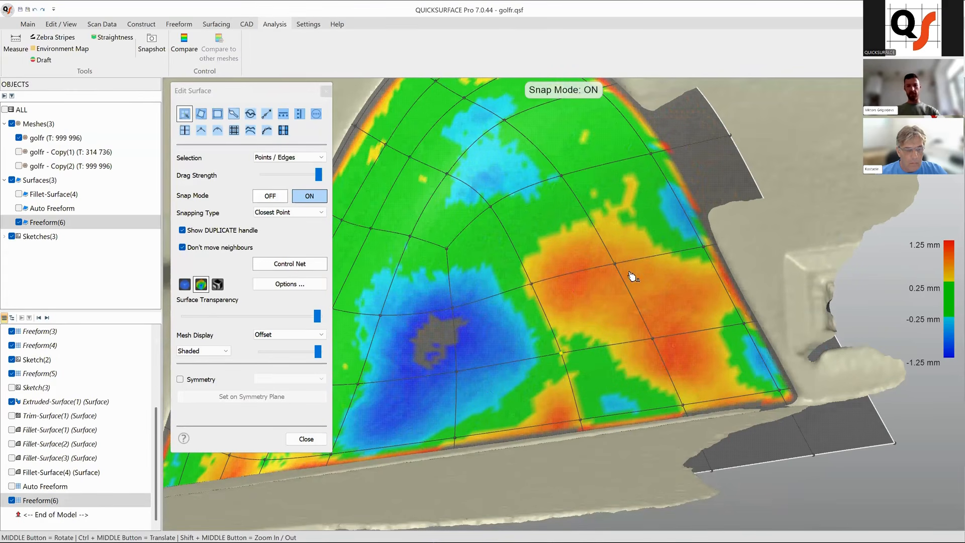
{"action": "left_click", "coordinate": [654, 339]}
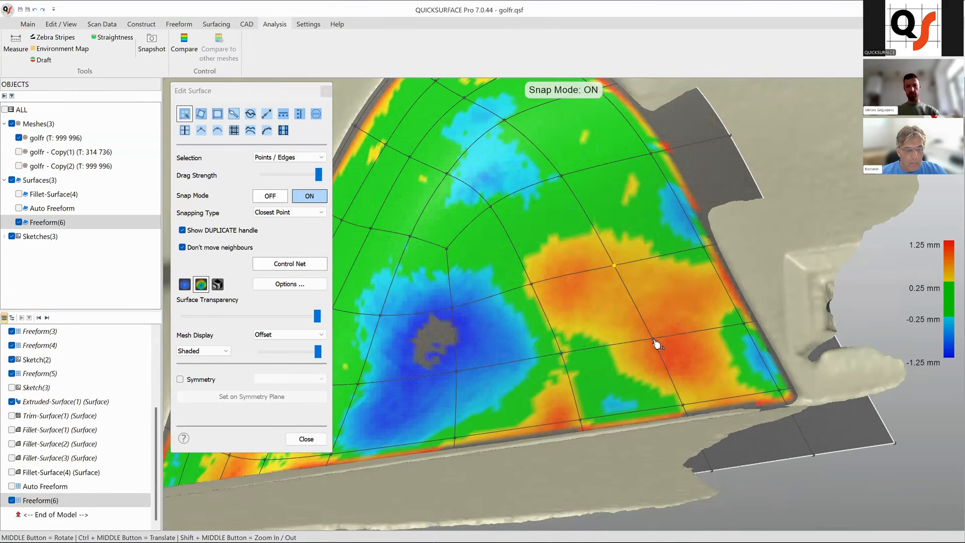
{"action": "left_click", "coordinate": [532, 283]}
{"action": "scroll", "coordinate": [511, 330], "scroll_direction": "down", "scroll_amount": 4}
{"action": "middle_click_drag", "start_coordinate": [511, 329], "coordinate": [587, 373]}
{"action": "middle_click_drag", "start_coordinate": [531, 361], "coordinate": [612, 361]}
{"action": "middle_click_drag", "start_coordinate": [485, 341], "coordinate": [567, 324]}
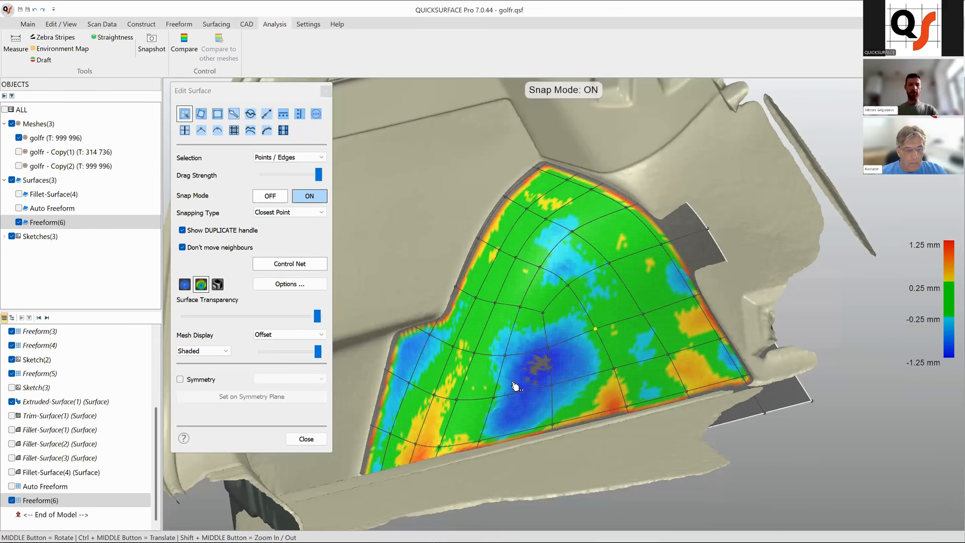
{"action": "left_click", "coordinate": [308, 439]}
Hide Freeform(6) and start a new freeform surface on the mesh.
{"action": "scroll", "coordinate": [538, 362], "scroll_direction": "down", "scroll_amount": 5}
{"action": "middle_click_drag", "start_coordinate": [535, 370], "coordinate": [643, 352]}
{"action": "scroll", "coordinate": [545, 356], "scroll_direction": "up", "scroll_amount": 5}
{"action": "right_click", "coordinate": [643, 353]}
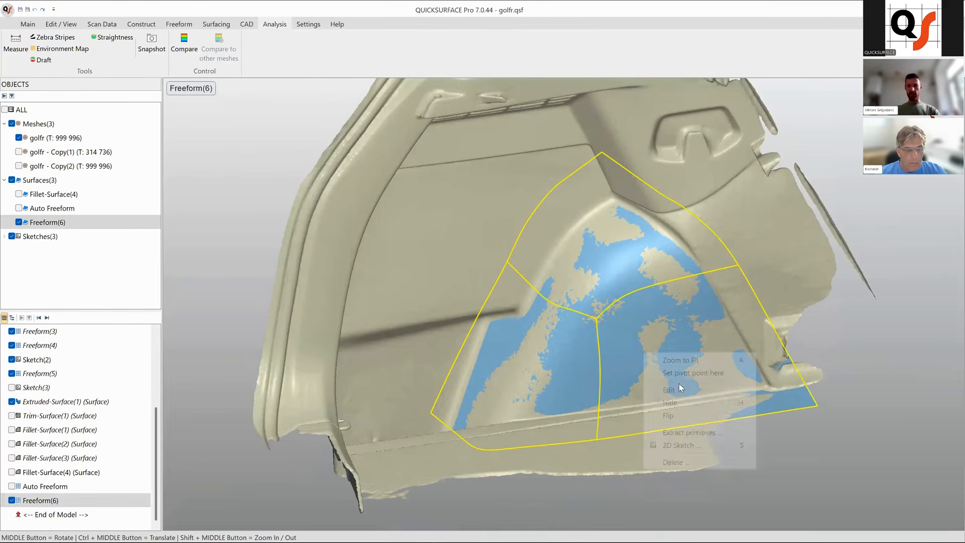
{"action": "left_click", "coordinate": [666, 400]}
{"action": "middle_click_drag", "start_coordinate": [666, 400], "coordinate": [495, 278]}
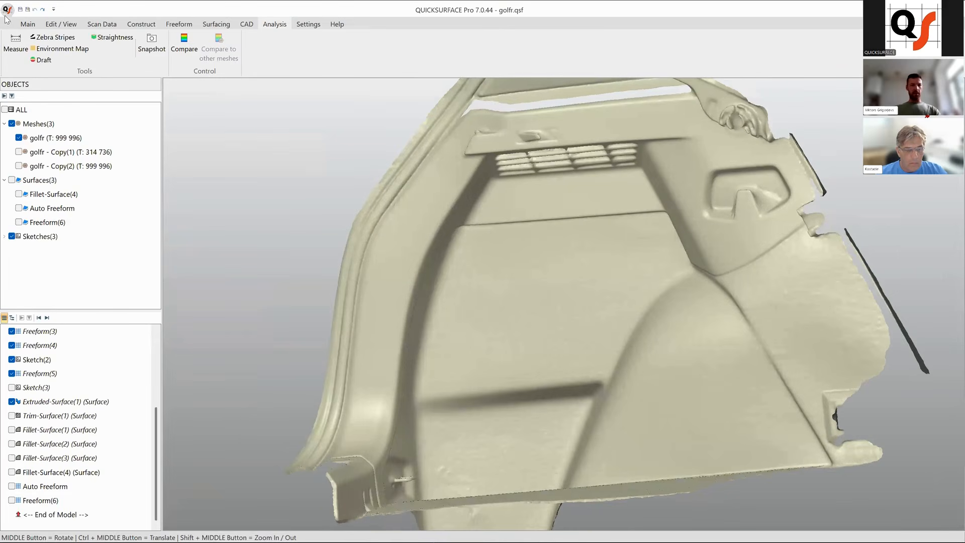
{"action": "left_click", "coordinate": [28, 24]}
{"action": "left_click", "coordinate": [348, 48]}
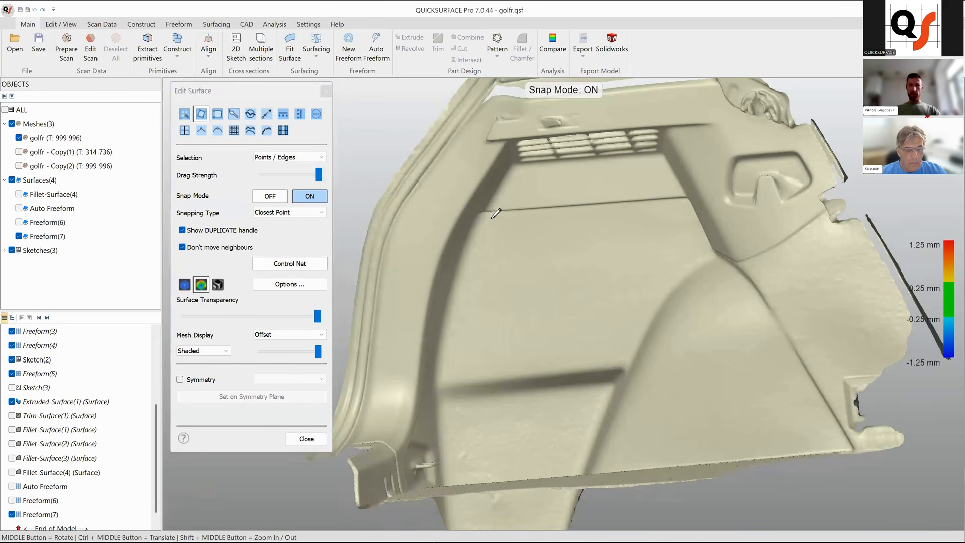
Create a new four-corner freeform patch on the flat panel below the vent grille.
{"action": "left_click", "coordinate": [489, 217]}
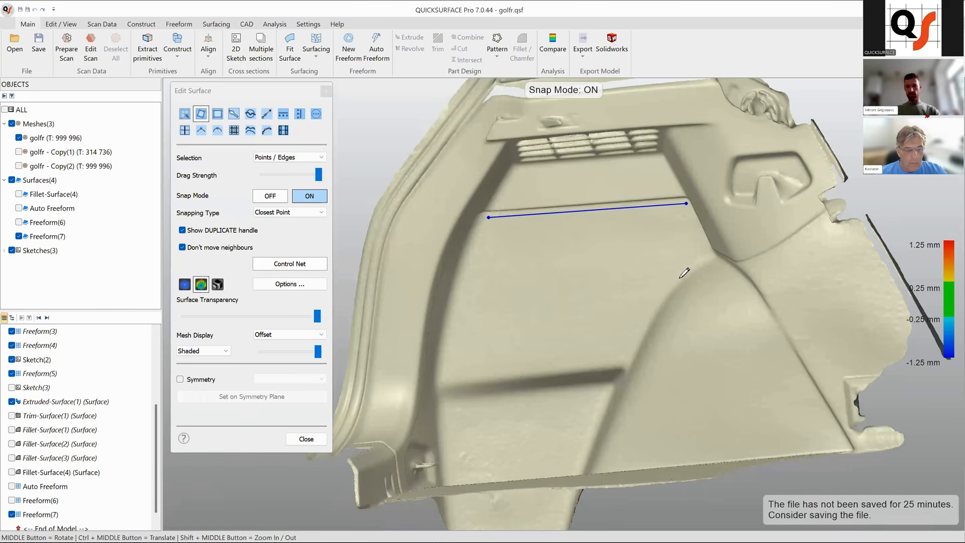
{"action": "left_click", "coordinate": [687, 262]}
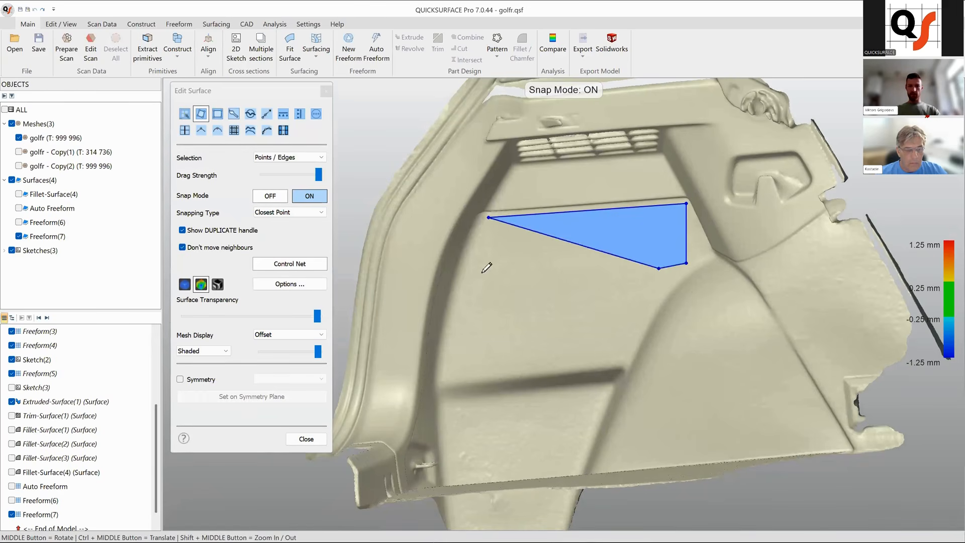
{"action": "left_click", "coordinate": [462, 284]}
{"action": "right_click", "coordinate": [490, 288]}
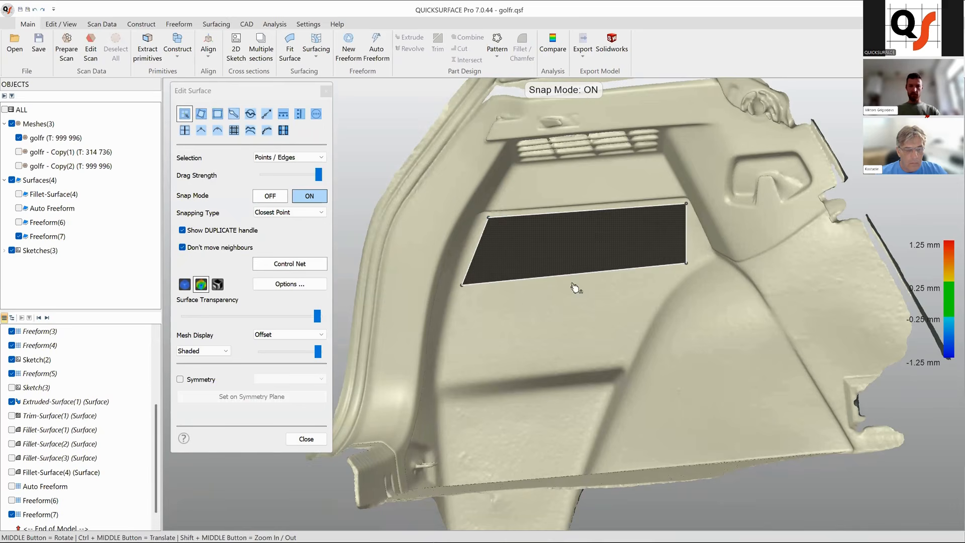
Reshape the patch by dragging its corners, lower edge and inner point to cover the panel down to the lower crease.
{"action": "left_click_drag", "start_coordinate": [687, 264], "coordinate": [677, 274]}
{"action": "left_click", "coordinate": [580, 280]}
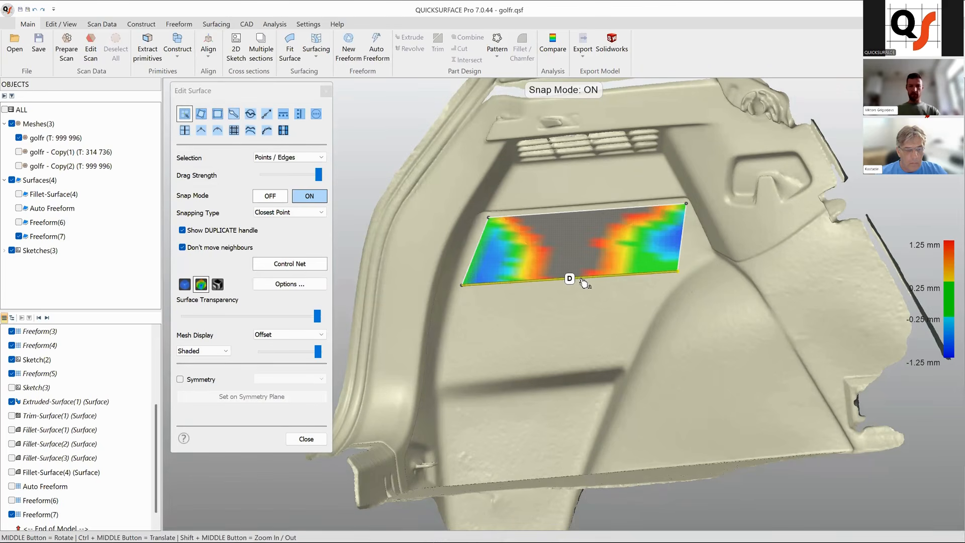
{"action": "left_click_drag", "start_coordinate": [569, 279], "coordinate": [624, 362]}
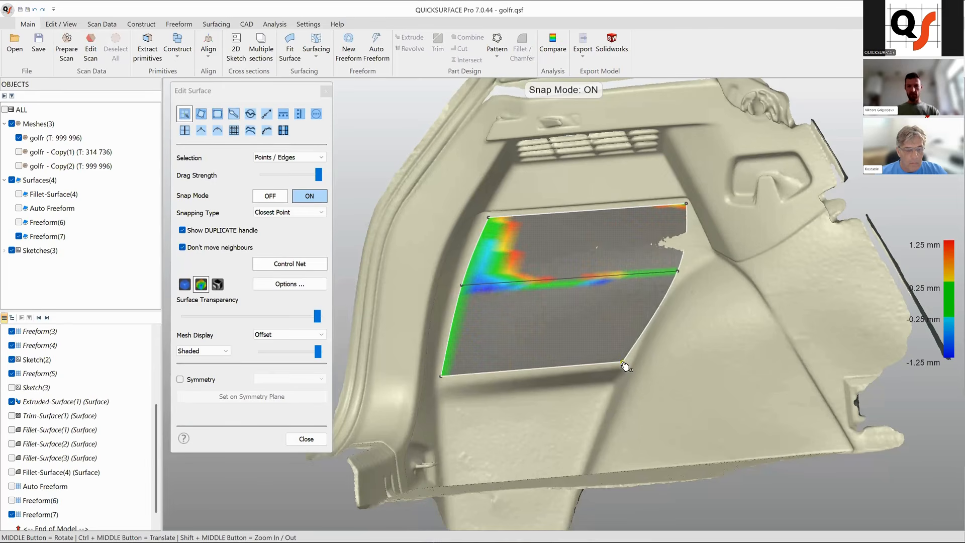
{"action": "left_click_drag", "start_coordinate": [678, 273], "coordinate": [697, 272]}
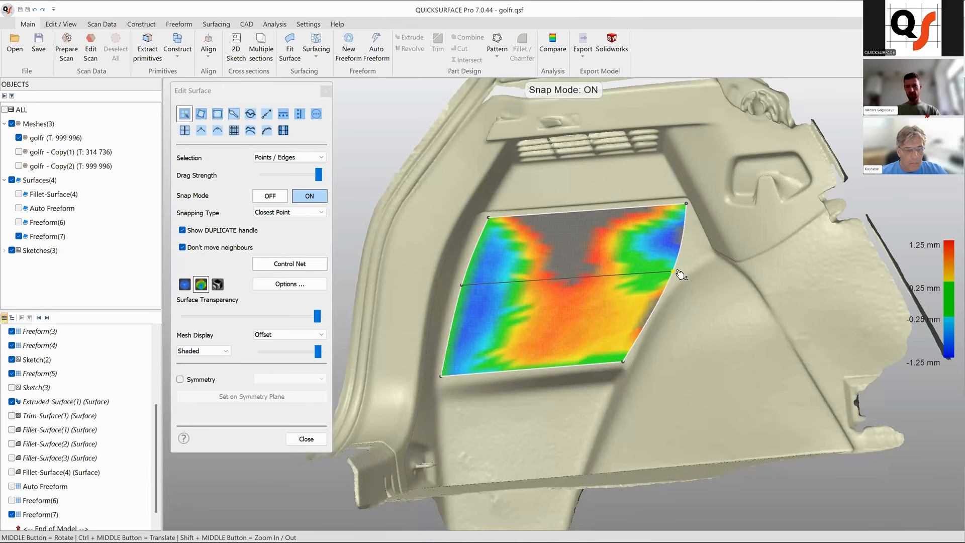
{"action": "left_click", "coordinate": [586, 211]}
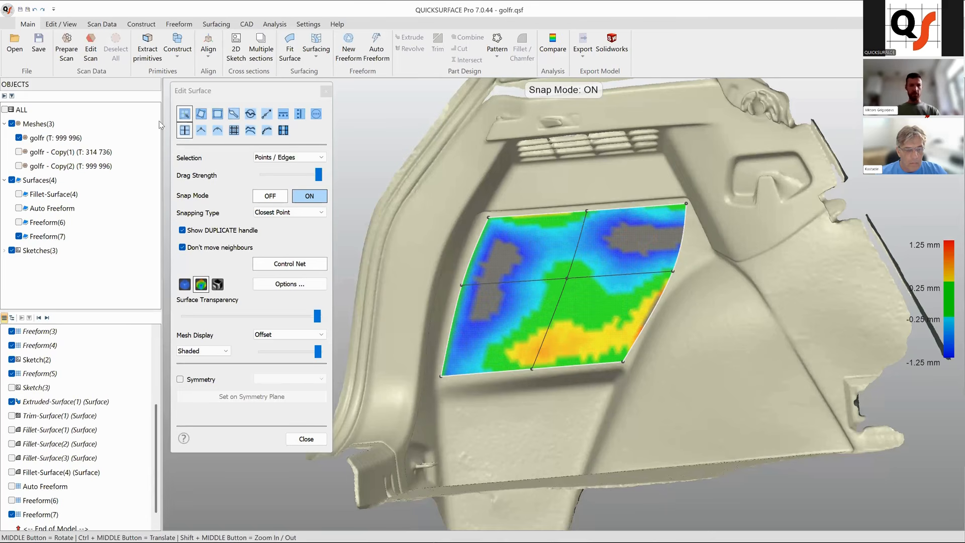
{"action": "middle_click_drag", "start_coordinate": [620, 300], "coordinate": [533, 282]}
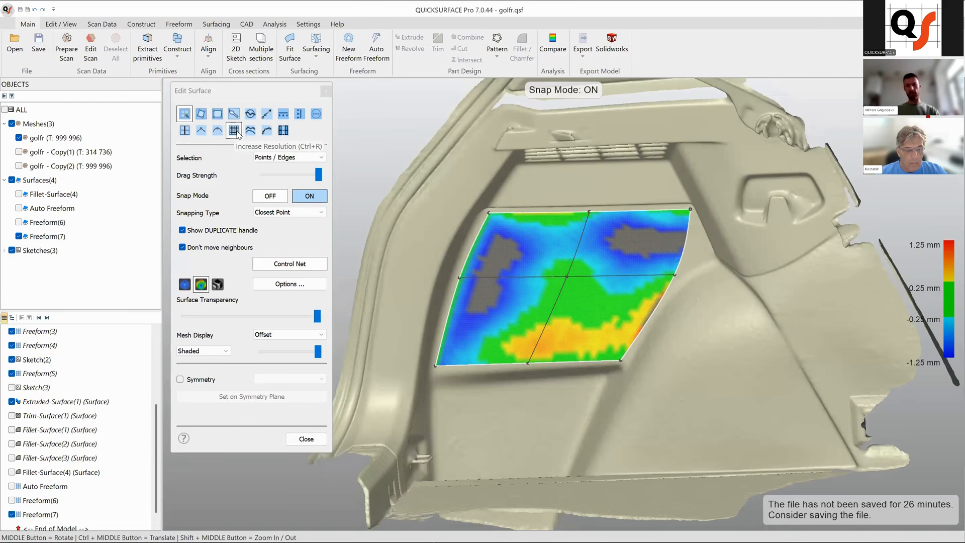
Increase the patch resolution and drag its grid lines to reduce deviation on the left side.
{"action": "left_click", "coordinate": [237, 132]}
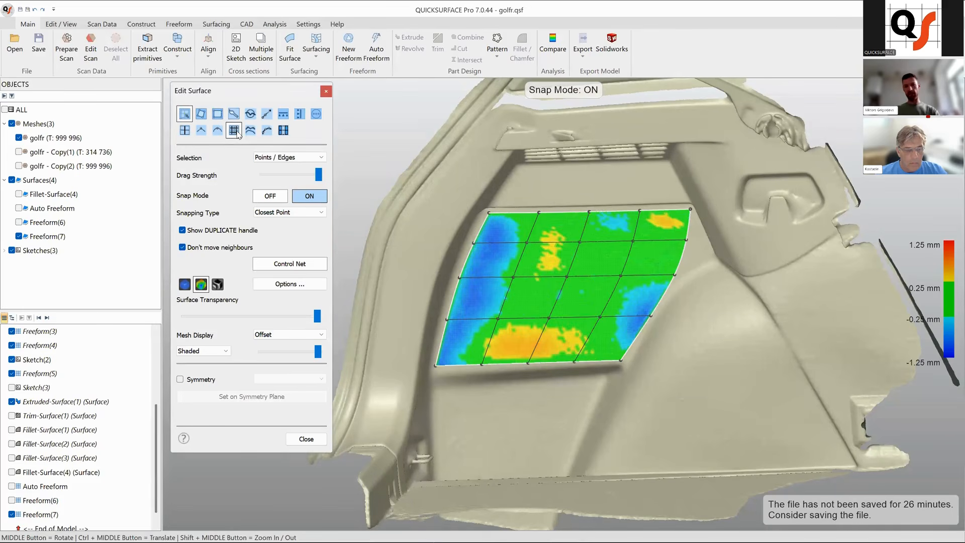
{"action": "middle_click_drag", "start_coordinate": [647, 357], "coordinate": [660, 254]}
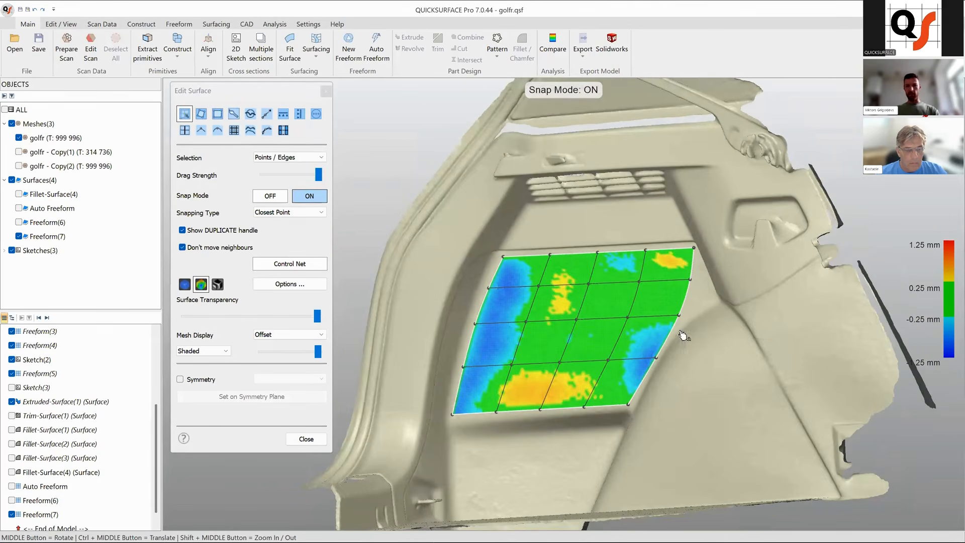
{"action": "middle_click_drag", "start_coordinate": [685, 359], "coordinate": [674, 358]}
{"action": "scroll", "coordinate": [568, 350], "scroll_direction": "up", "scroll_amount": 4}
{"action": "middle_click_drag", "start_coordinate": [523, 351], "coordinate": [549, 351], "text": "ctrl"}
{"action": "double_click", "coordinate": [525, 326]}
{"action": "left_click_drag", "start_coordinate": [528, 331], "coordinate": [483, 328]}
{"action": "middle_click_drag", "start_coordinate": [618, 317], "coordinate": [543, 290], "text": "ctrl"}
{"action": "double_click", "coordinate": [542, 287]}
{"action": "left_click_drag", "start_coordinate": [542, 287], "coordinate": [517, 288]}
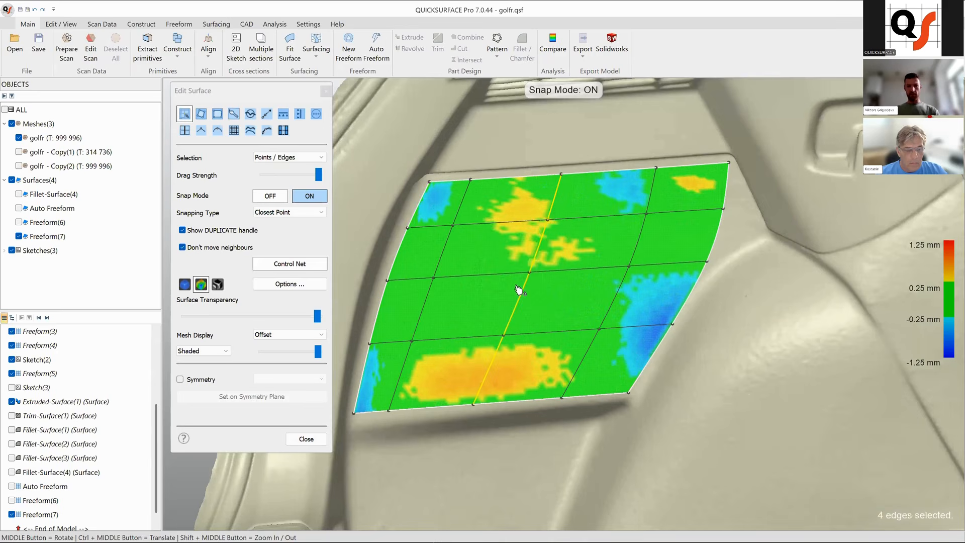
Drag further grid lines and control points on the right and lower areas to bring deviation within tolerance.
{"action": "double_click", "coordinate": [622, 300]}
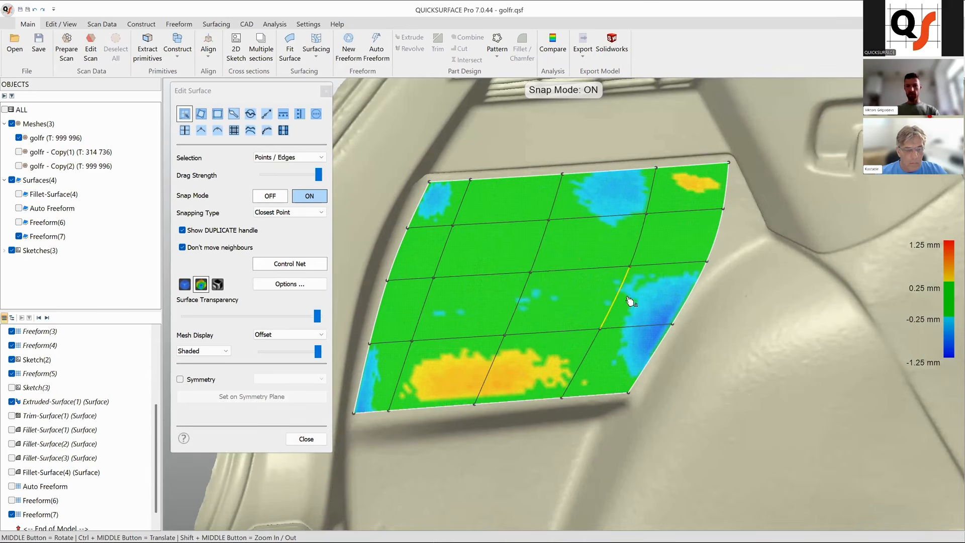
{"action": "left_click_drag", "start_coordinate": [625, 300], "coordinate": [634, 318]}
{"action": "left_click", "coordinate": [588, 366]}
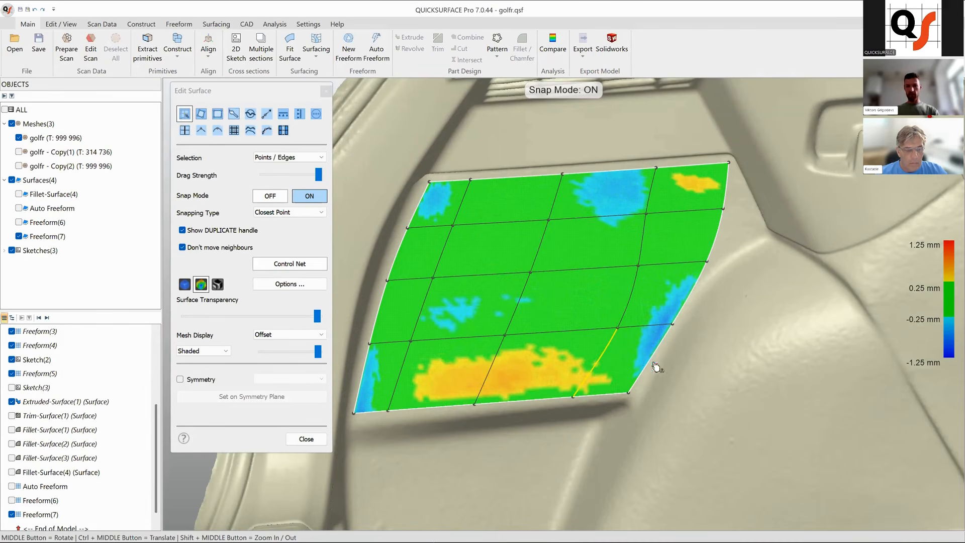
{"action": "middle_click_drag", "start_coordinate": [569, 333], "coordinate": [593, 320], "text": "ctrl"}
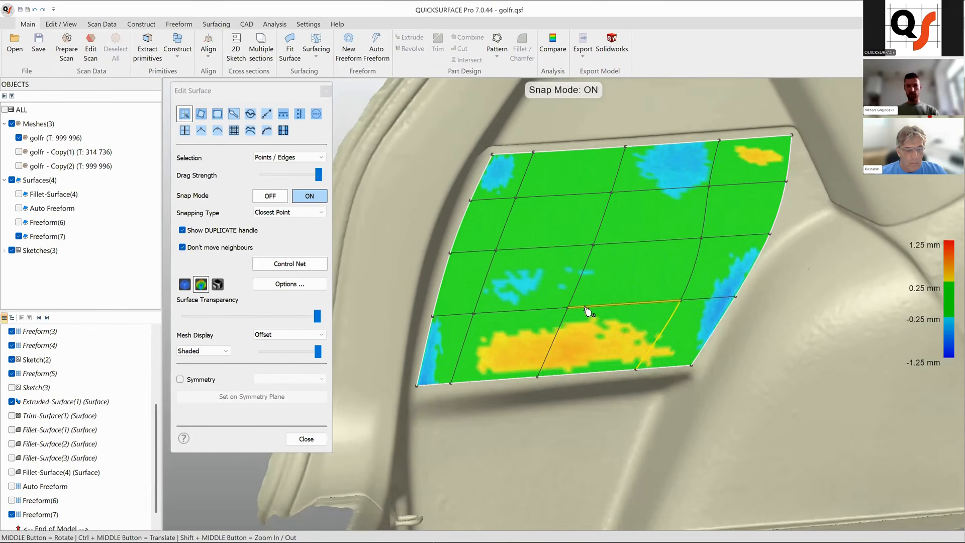
{"action": "double_click", "coordinate": [587, 311]}
{"action": "left_click_drag", "start_coordinate": [587, 312], "coordinate": [588, 328]}
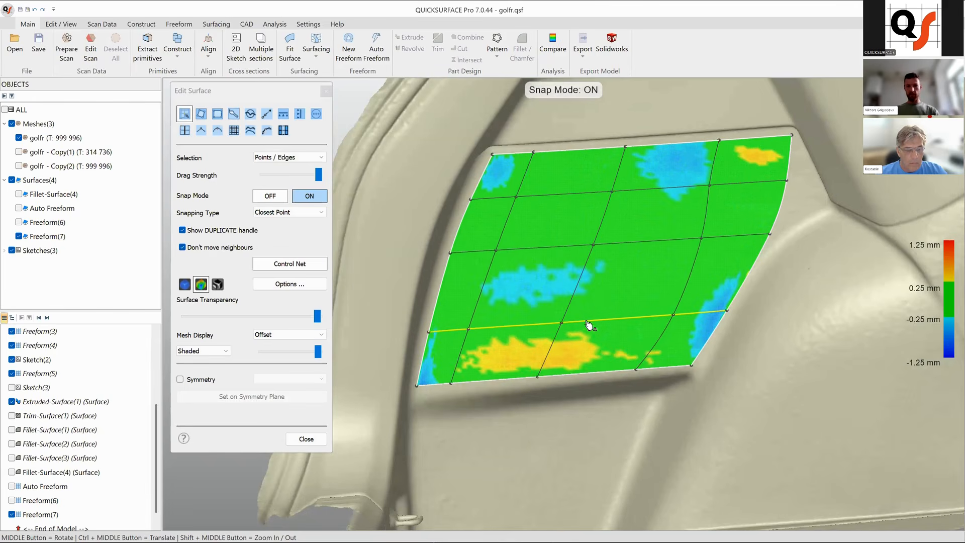
{"action": "middle_click_drag", "start_coordinate": [592, 311], "coordinate": [560, 346], "text": "ctrl"}
{"action": "left_click_drag", "start_coordinate": [637, 227], "coordinate": [640, 222]}
{"action": "middle_click_drag", "start_coordinate": [659, 221], "coordinate": [525, 341], "text": "ctrl"}
{"action": "left_click_drag", "start_coordinate": [531, 347], "coordinate": [554, 345]}
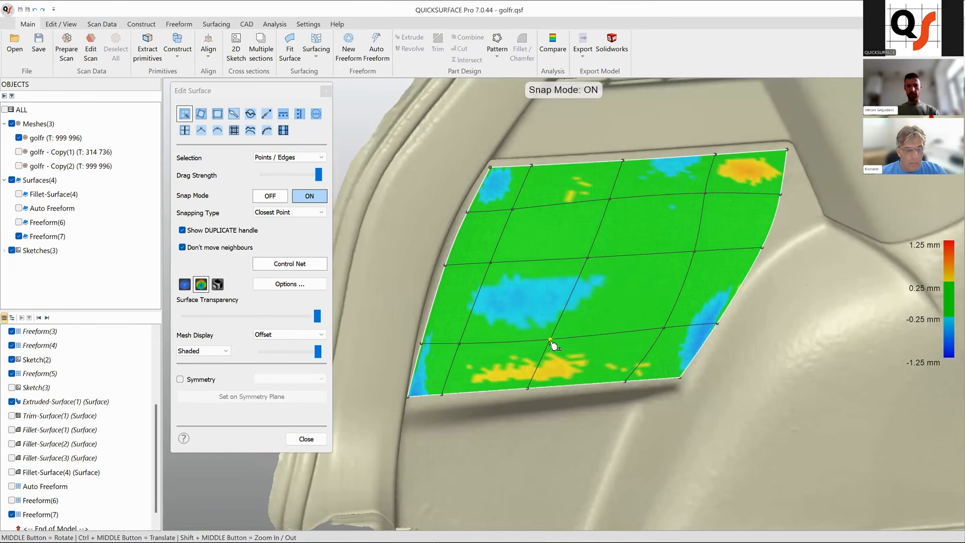
{"action": "middle_click_drag", "start_coordinate": [681, 330], "coordinate": [666, 333]}
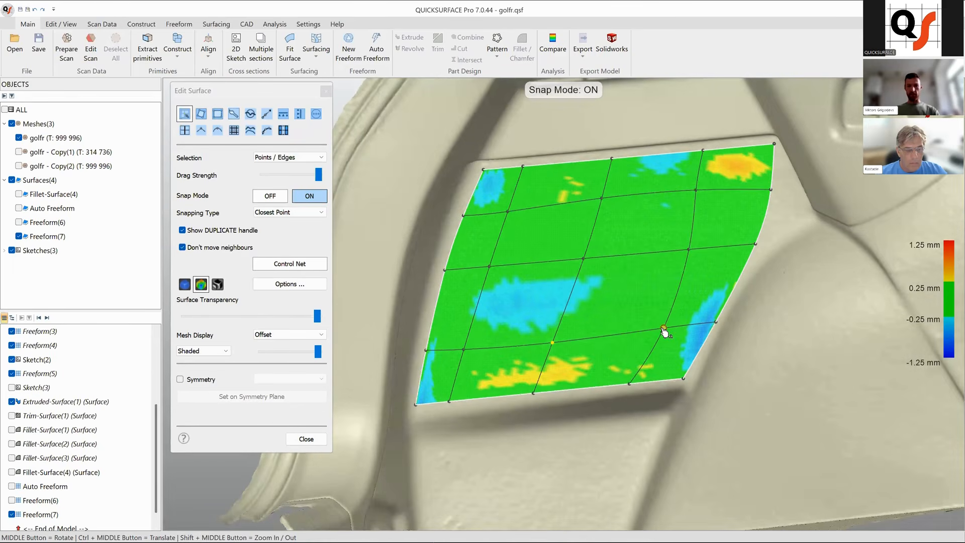
{"action": "left_click_drag", "start_coordinate": [664, 330], "coordinate": [664, 332]}
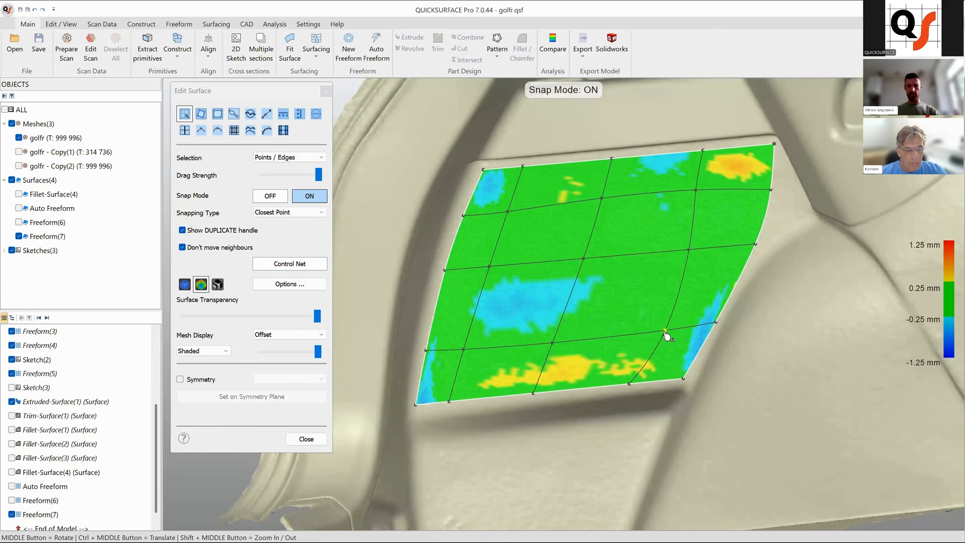
{"action": "mouse_move", "coordinate": [566, 309]}
{"action": "middle_mouse_down", "text": "ctrl"}
{"action": "mouse_move", "coordinate": [623, 317]}
{"action": "mouse_move", "coordinate": [570, 331]}
{"action": "mouse_move", "coordinate": [601, 307]}
{"action": "mouse_move", "coordinate": [582, 315]}
{"action": "middle_mouse_up", "text": "ctrl"}
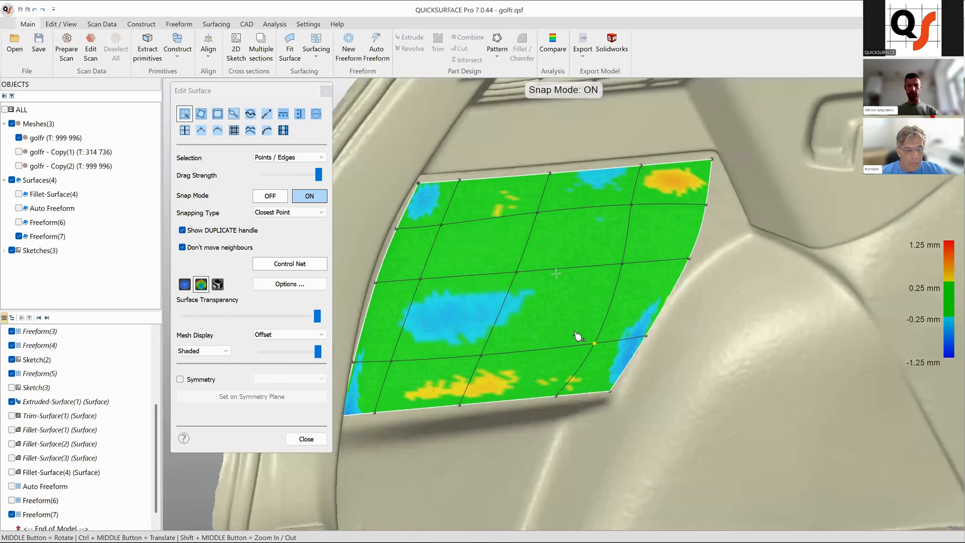
Extend the patch's top, right, bottom and left edges outward beyond the panel, then close the editor.
{"action": "scroll", "coordinate": [655, 224], "scroll_direction": "down", "scroll_amount": 3}
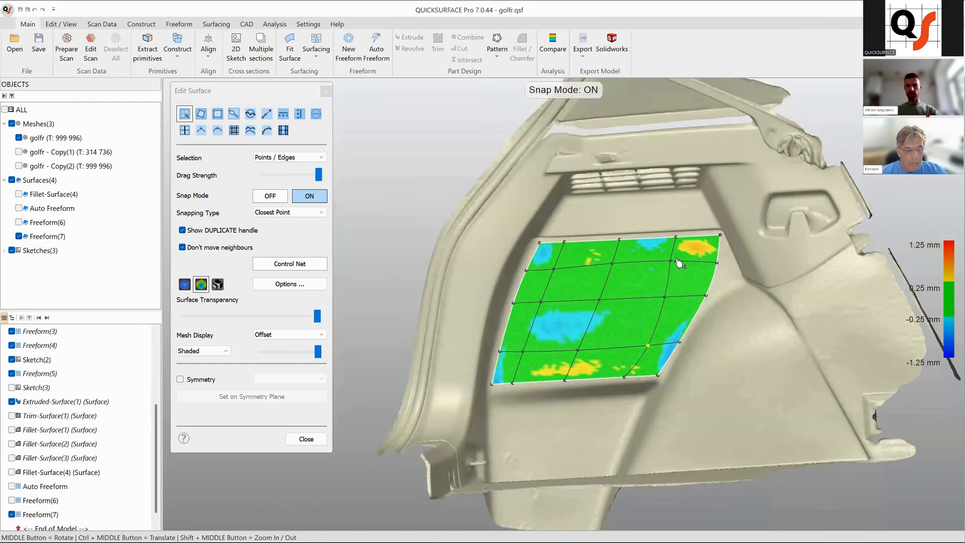
{"action": "scroll", "coordinate": [679, 262], "scroll_direction": "up", "scroll_amount": 2}
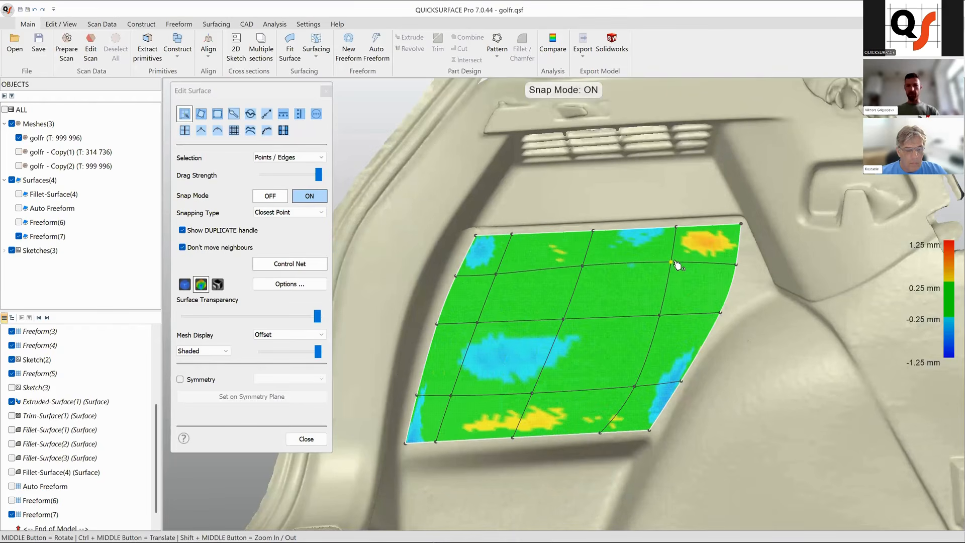
{"action": "scroll", "coordinate": [653, 279], "scroll_direction": "down", "scroll_amount": 3}
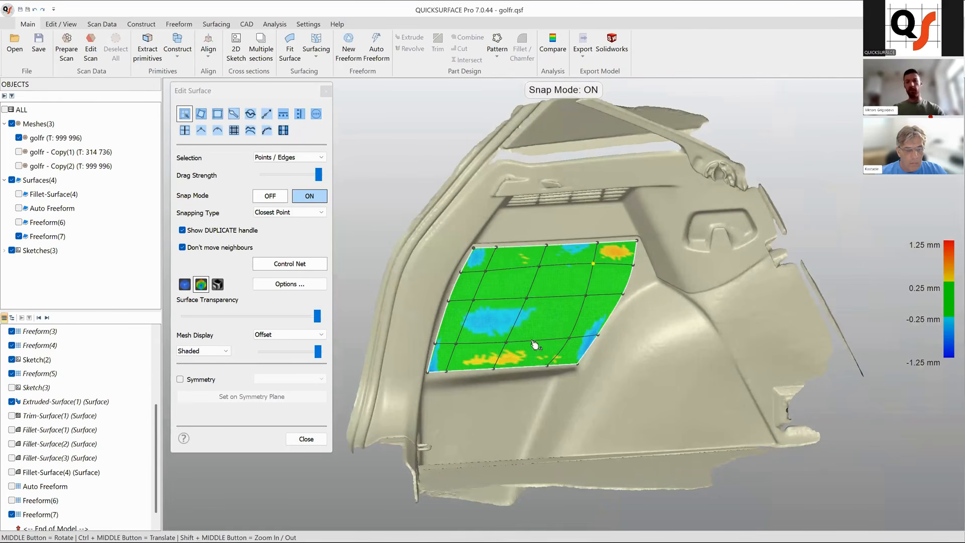
{"action": "left_click", "coordinate": [267, 113]}
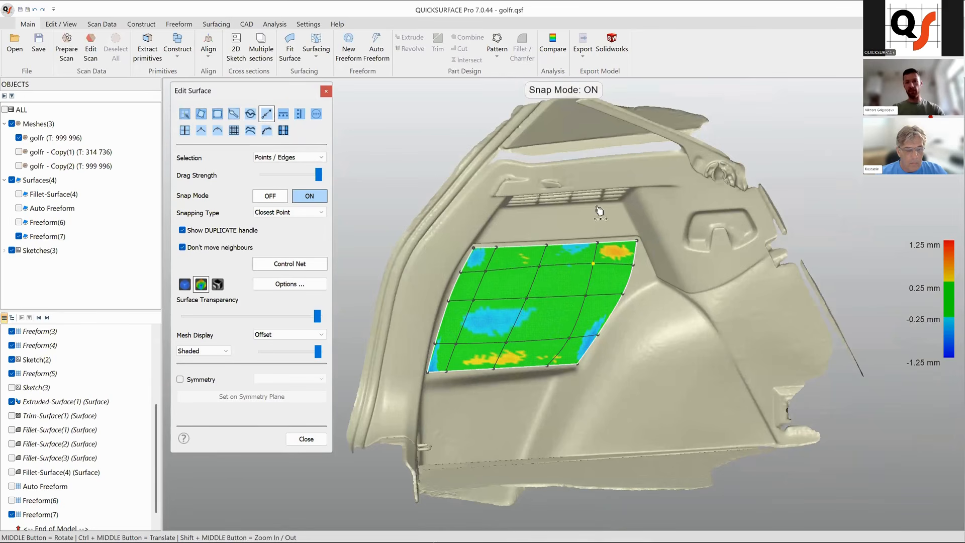
{"action": "left_click_drag", "start_coordinate": [578, 245], "coordinate": [589, 227]}
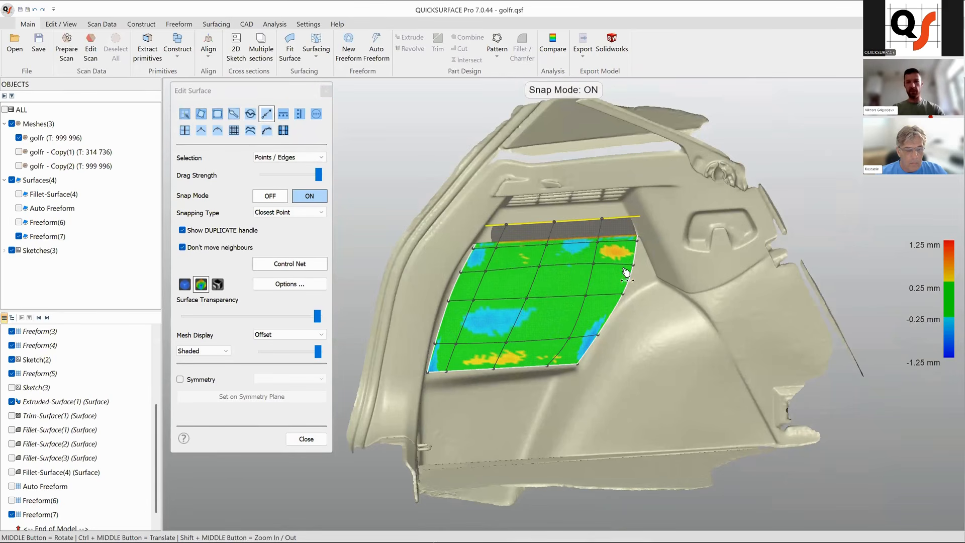
{"action": "left_click_drag", "start_coordinate": [631, 281], "coordinate": [677, 281]}
{"action": "left_click_drag", "start_coordinate": [505, 369], "coordinate": [504, 393]}
{"action": "left_click_drag", "start_coordinate": [446, 301], "coordinate": [408, 294]}
{"action": "left_click", "coordinate": [297, 438]}
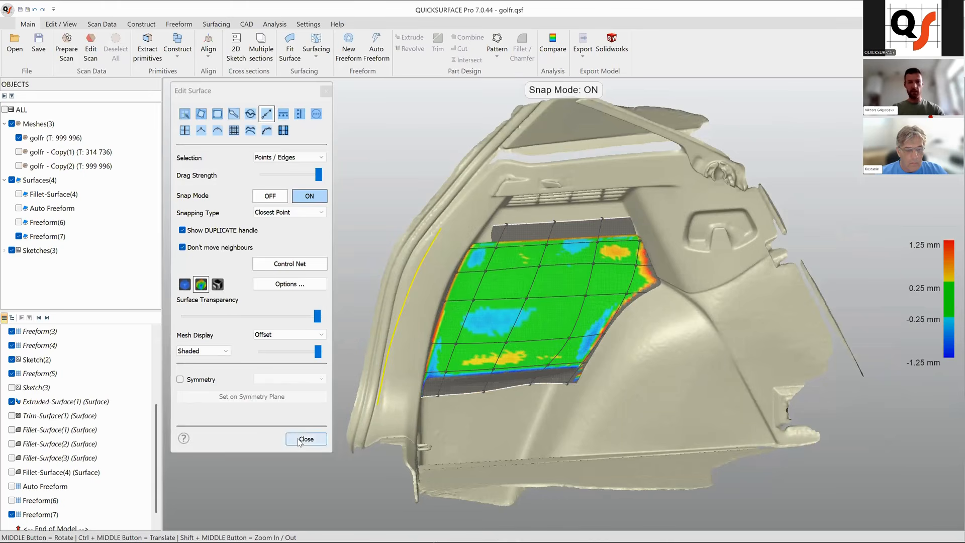
Reopen Freeform(7) for editing and pull its top edge up towards the vent grille.
{"action": "middle_click_drag", "start_coordinate": [567, 386], "coordinate": [538, 330]}
{"action": "right_click", "coordinate": [538, 330]}
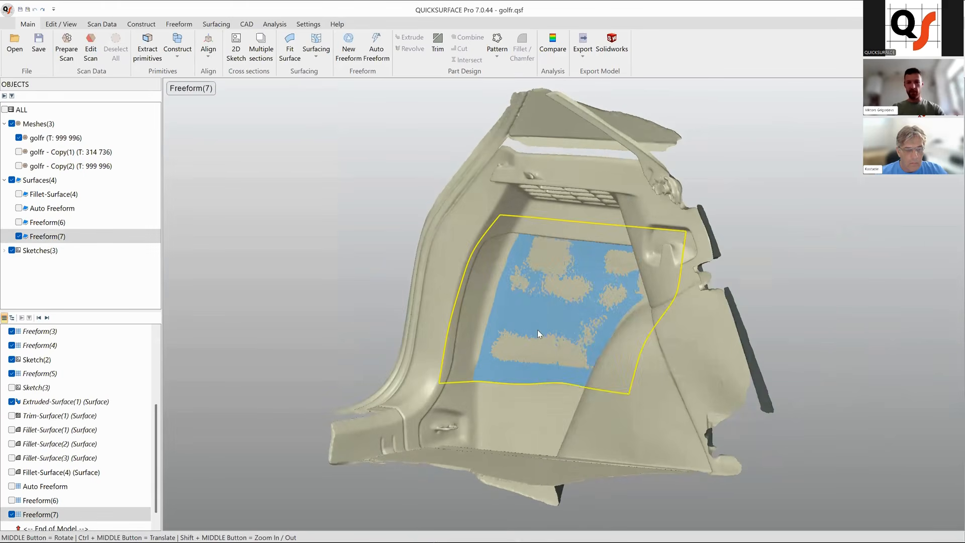
{"action": "left_click", "coordinate": [563, 361]}
{"action": "middle_click_drag", "start_coordinate": [569, 365], "coordinate": [580, 325]}
{"action": "scroll", "coordinate": [580, 325], "scroll_direction": "up", "scroll_amount": 5}
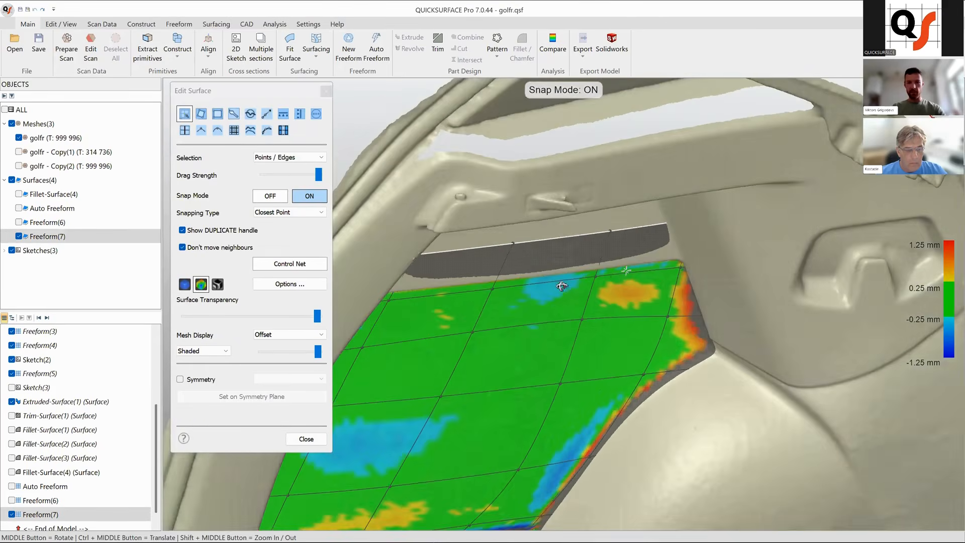
{"action": "middle_click_drag", "start_coordinate": [562, 286], "coordinate": [557, 244]}
{"action": "scroll", "coordinate": [614, 278], "scroll_direction": "down", "scroll_amount": 5}
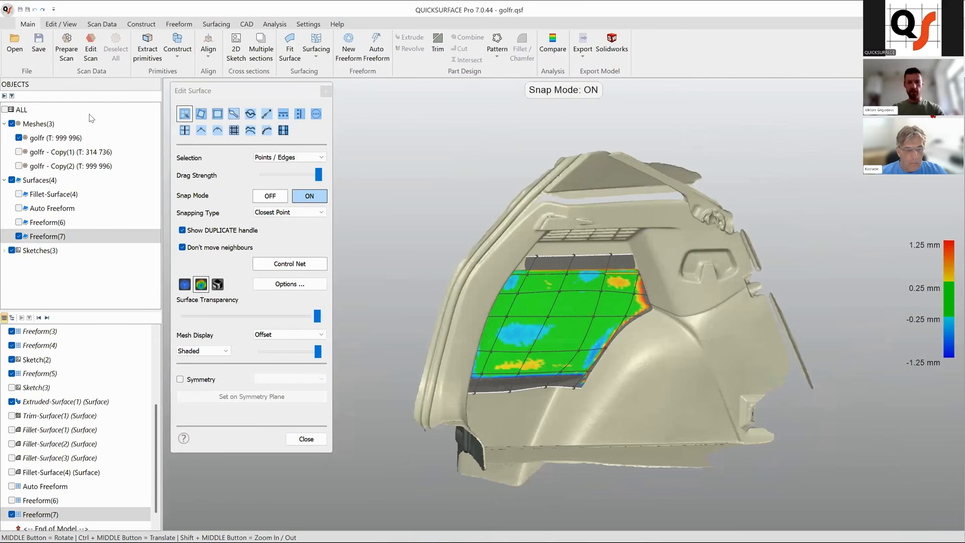
Hide the golfr mesh and drag a control point near the patch's lower-right border.
{"action": "left_click", "coordinate": [19, 138]}
{"action": "middle_click_drag", "start_coordinate": [672, 358], "coordinate": [621, 334]}
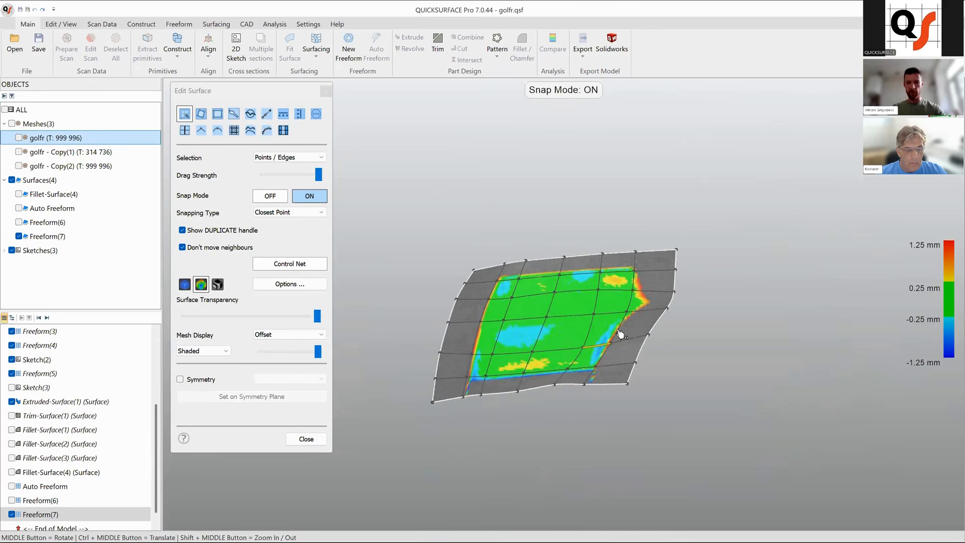
{"action": "scroll", "coordinate": [621, 334], "scroll_direction": "up", "scroll_amount": 5}
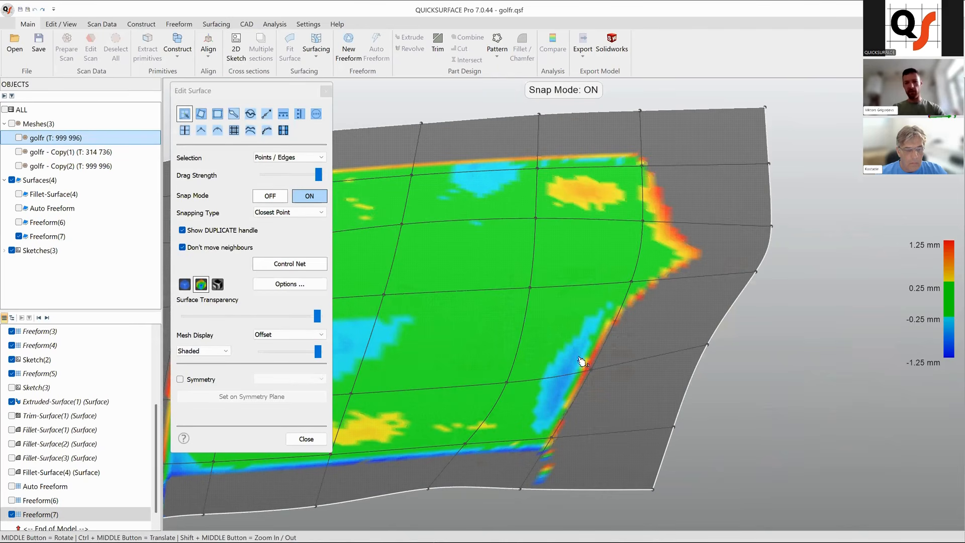
{"action": "middle_click_drag", "start_coordinate": [615, 331], "coordinate": [615, 352]}
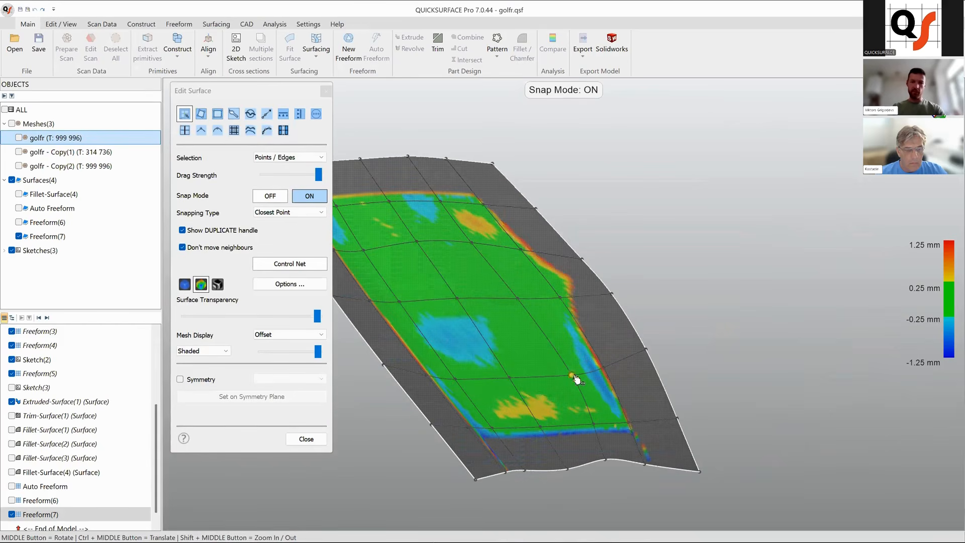
Turn Snap Mode off and smooth the lower area of the Freeform(7) patch with the Smooth tool.
{"action": "middle_click_drag", "start_coordinate": [635, 363], "coordinate": [547, 353]}
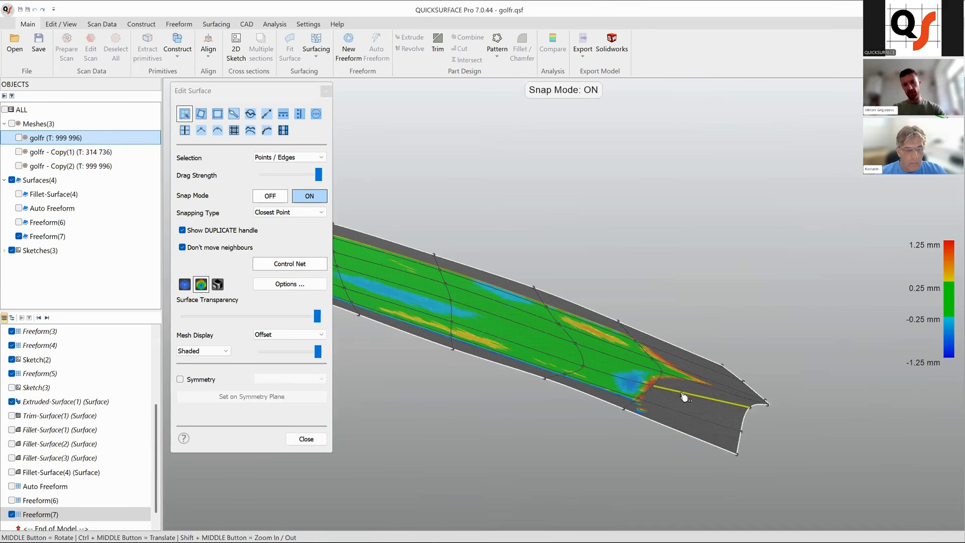
{"action": "middle_click_drag", "start_coordinate": [706, 419], "coordinate": [610, 463]}
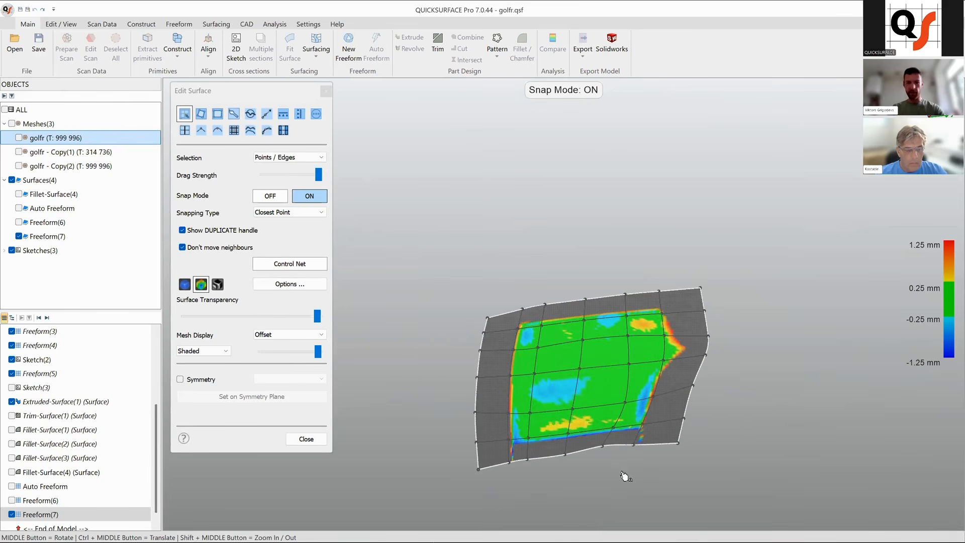
{"action": "scroll", "coordinate": [624, 475], "scroll_direction": "up", "scroll_amount": 3}
{"action": "left_click", "coordinate": [270, 196]}
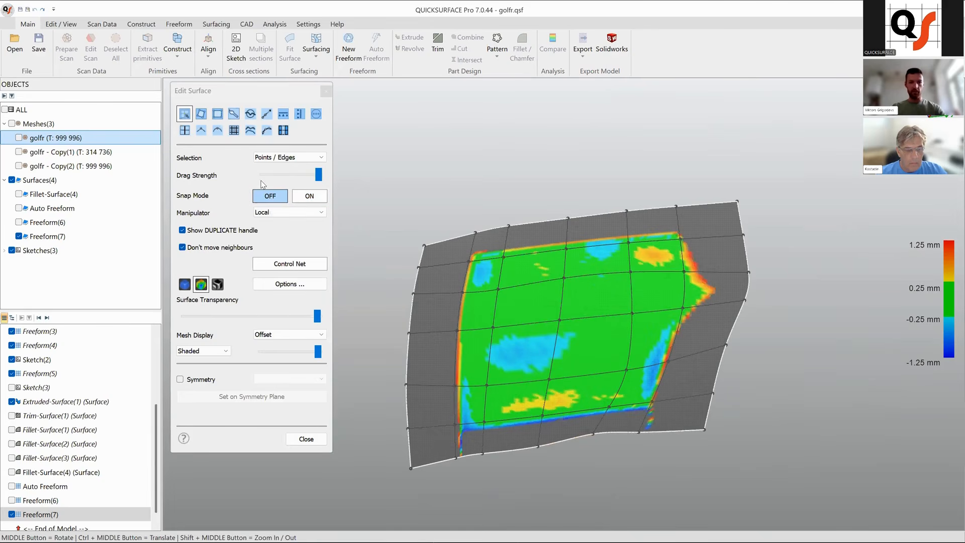
{"action": "left_click", "coordinate": [251, 115]}
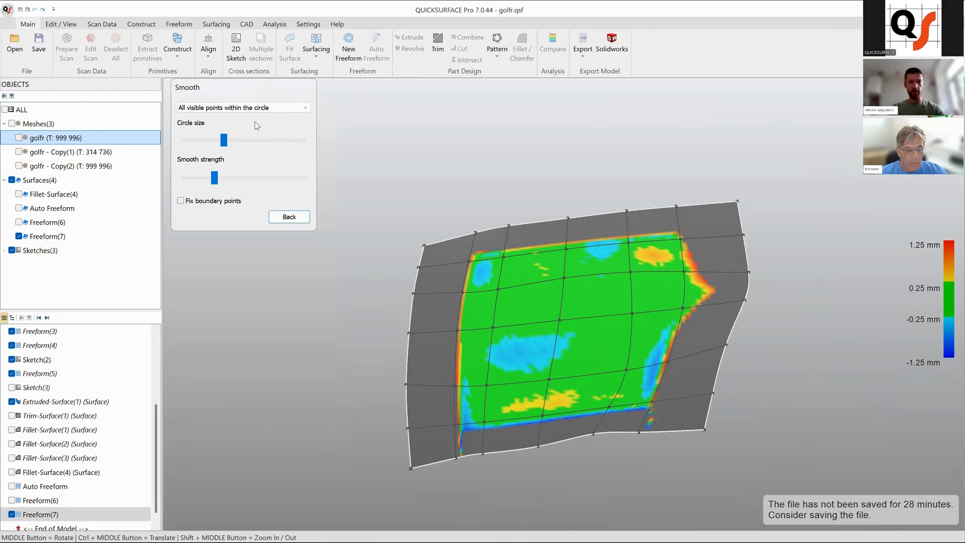
{"action": "left_click", "coordinate": [610, 457]}
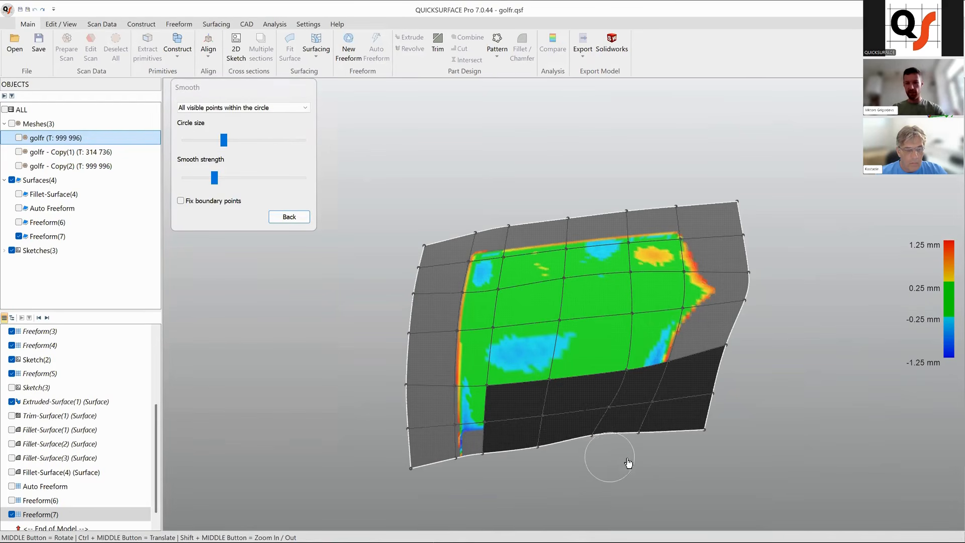
{"action": "left_click", "coordinate": [19, 138]}
{"action": "left_click", "coordinate": [19, 138]}
{"action": "middle_click_drag", "start_coordinate": [643, 404], "coordinate": [589, 388], "text": "ctrl"}
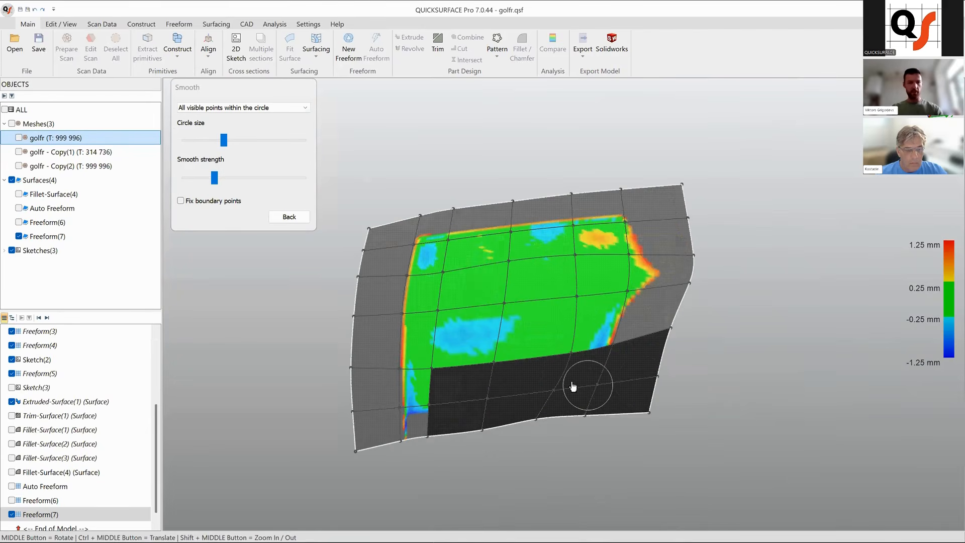
{"action": "left_click", "coordinate": [289, 217]}
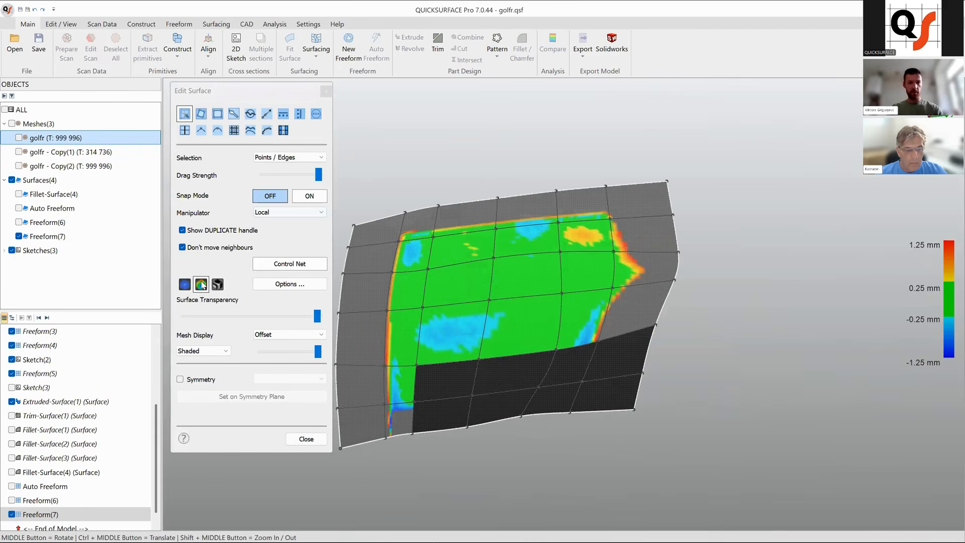
Switch the patch to plain surface display and smooth its remaining control net across the surface.
{"action": "left_click", "coordinate": [184, 284]}
{"action": "middle_click_drag", "start_coordinate": [570, 406], "coordinate": [503, 281]}
{"action": "left_click", "coordinate": [250, 114]}
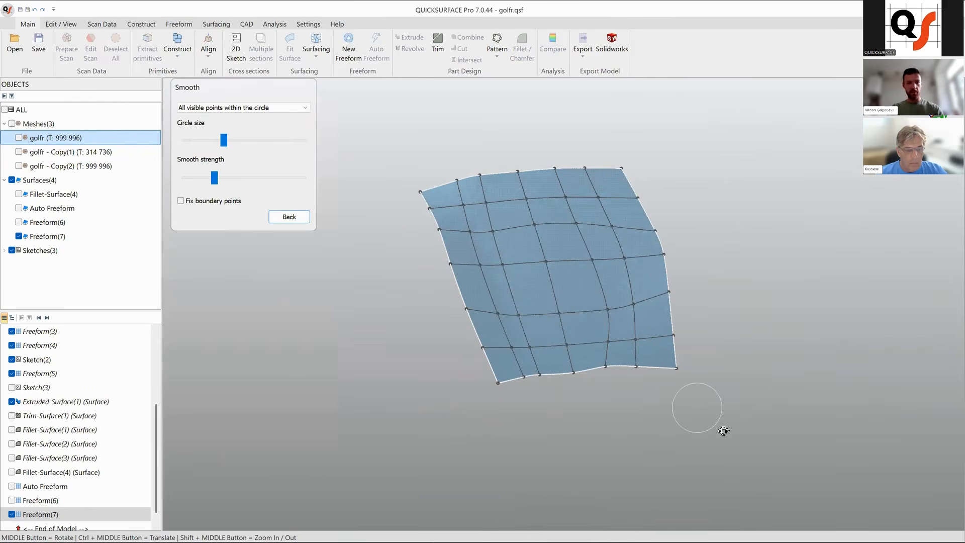
{"action": "middle_click_drag", "start_coordinate": [592, 402], "coordinate": [599, 397]}
{"action": "mouse_move", "coordinate": [599, 400]}
{"action": "left_mouse_down"}
{"action": "mouse_move", "coordinate": [635, 387]}
{"action": "mouse_move", "coordinate": [513, 404]}
{"action": "left_mouse_up"}
{"action": "middle_click_drag", "start_coordinate": [709, 386], "coordinate": [603, 417], "text": "ctrl"}
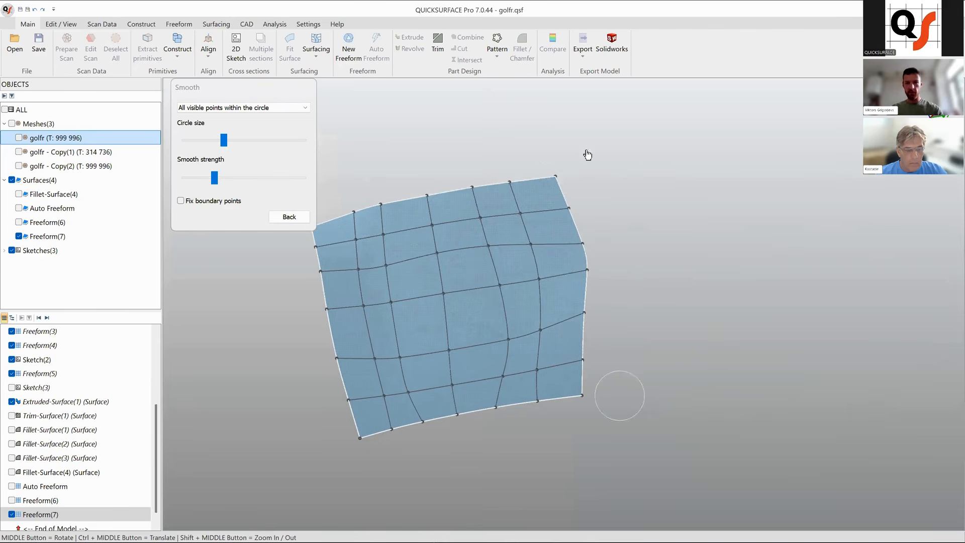
{"action": "middle_click_drag", "start_coordinate": [569, 241], "coordinate": [590, 199]}
{"action": "middle_click_drag", "start_coordinate": [676, 327], "coordinate": [486, 239]}
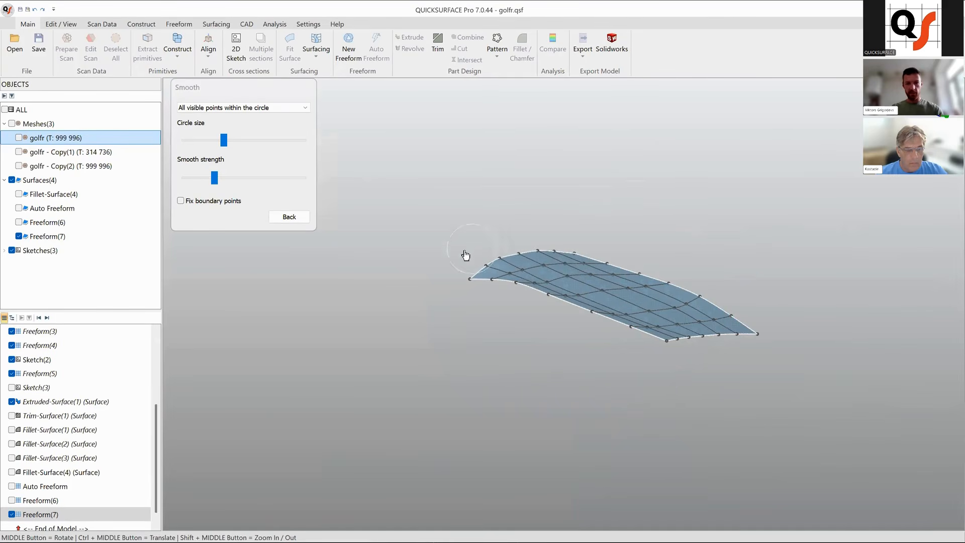
{"action": "left_click", "coordinate": [296, 217]}
Select the patch's left corner point, set the manipulator to World and nudge the point slightly.
{"action": "left_click", "coordinate": [471, 278]}
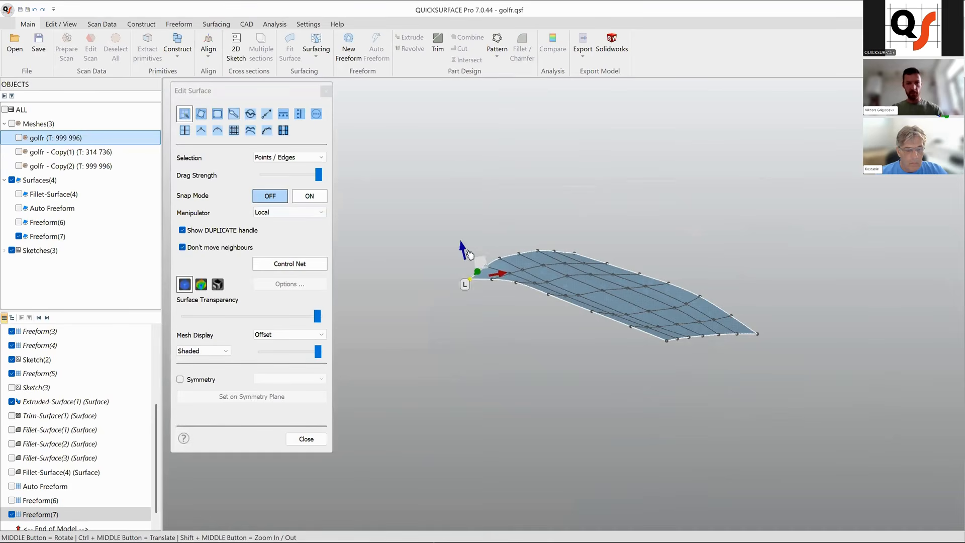
{"action": "scroll", "coordinate": [479, 237], "scroll_direction": "up", "scroll_amount": 3}
{"action": "left_click", "coordinate": [289, 212]}
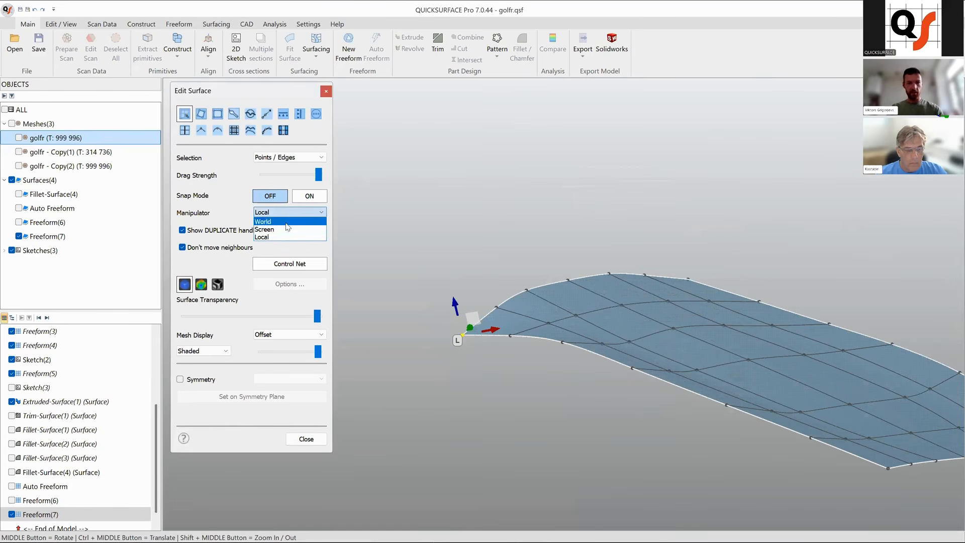
{"action": "left_click", "coordinate": [281, 230]}
{"action": "left_click_drag", "start_coordinate": [474, 307], "coordinate": [475, 300]}
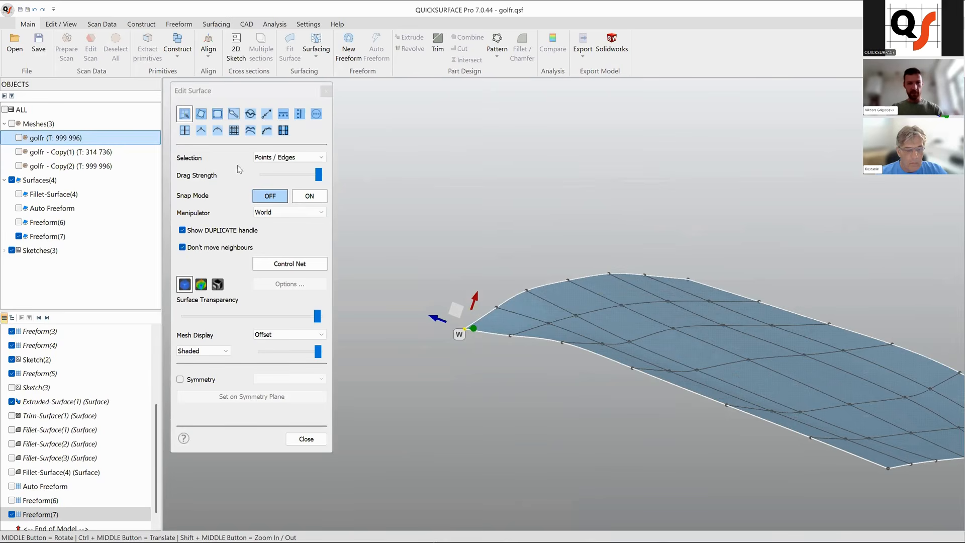
Smooth the left end of the patch with the Smooth tool.
{"action": "left_click", "coordinate": [250, 130]}
{"action": "mouse_move", "coordinate": [497, 349]}
{"action": "left_mouse_down"}
{"action": "mouse_move", "coordinate": [514, 350]}
{"action": "mouse_move", "coordinate": [482, 337]}
{"action": "left_mouse_up"}
{"action": "middle_click_drag", "start_coordinate": [554, 372], "coordinate": [448, 305]}
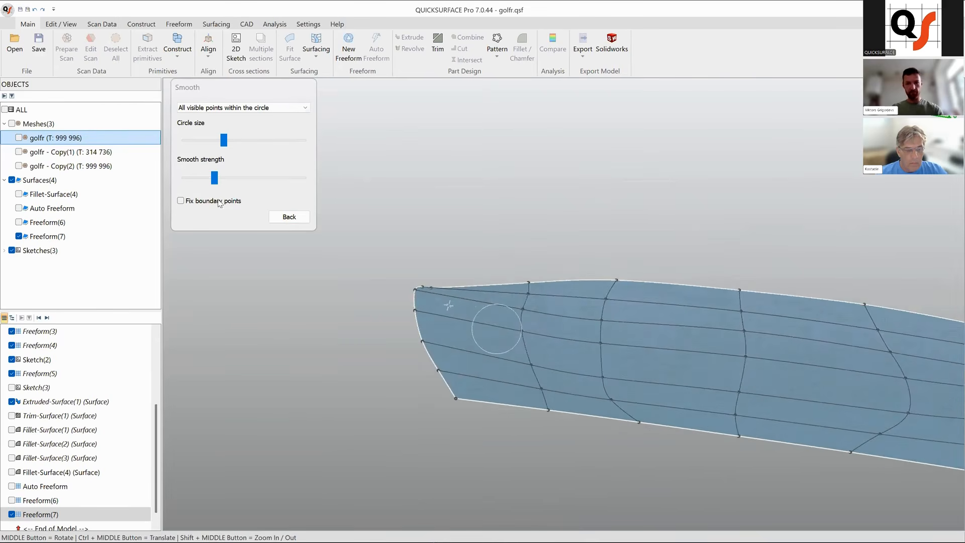
{"action": "left_click", "coordinate": [289, 216]}
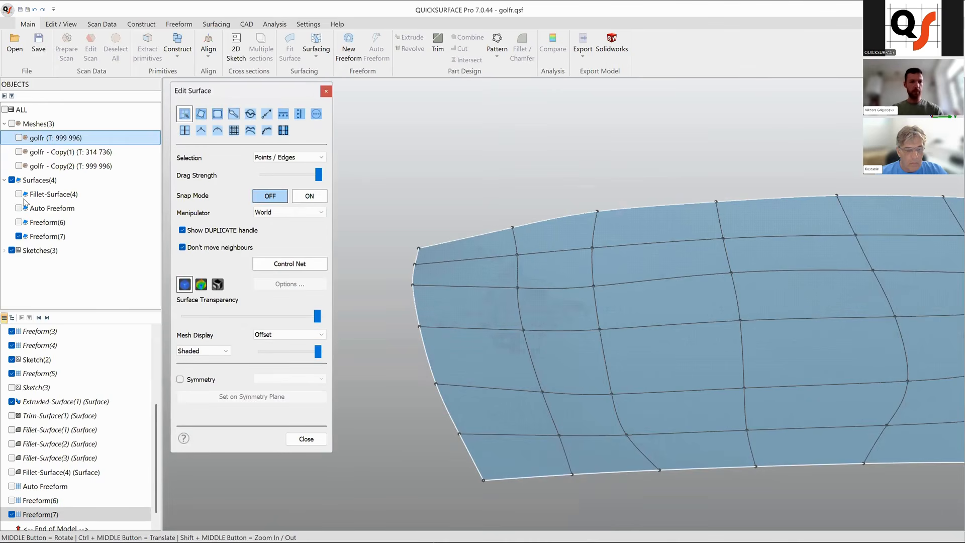
Show the golfr mesh with deviation colouring on the patch, then close the surface editor.
{"action": "left_click", "coordinate": [19, 139]}
{"action": "scroll", "coordinate": [469, 306], "scroll_direction": "down", "scroll_amount": 5}
{"action": "middle_click_drag", "start_coordinate": [574, 315], "coordinate": [467, 301]}
{"action": "left_click", "coordinate": [201, 284]}
{"action": "middle_click_drag", "start_coordinate": [557, 322], "coordinate": [384, 387]}
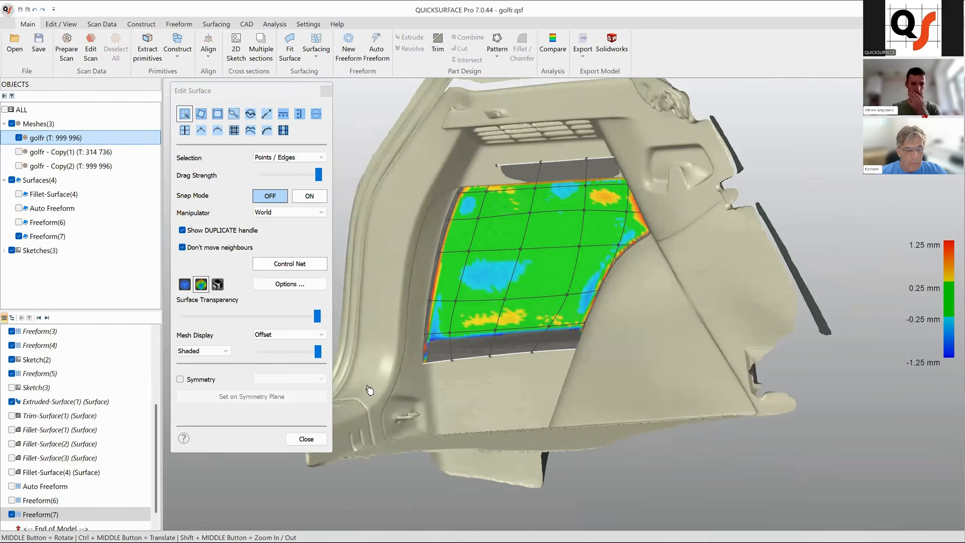
{"action": "left_click", "coordinate": [306, 439]}
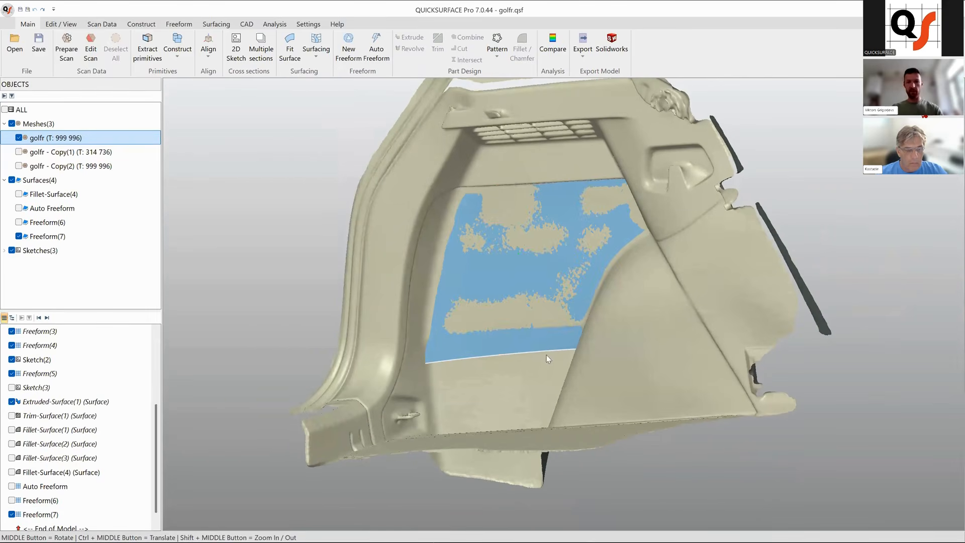
Hide the freeform surfaces and orbit to view the trunk mesh from below.
{"action": "middle_click_drag", "start_coordinate": [545, 358], "coordinate": [467, 269]}
{"action": "key", "text": "h"}
{"action": "middle_click_drag", "start_coordinate": [524, 333], "coordinate": [417, 321]}
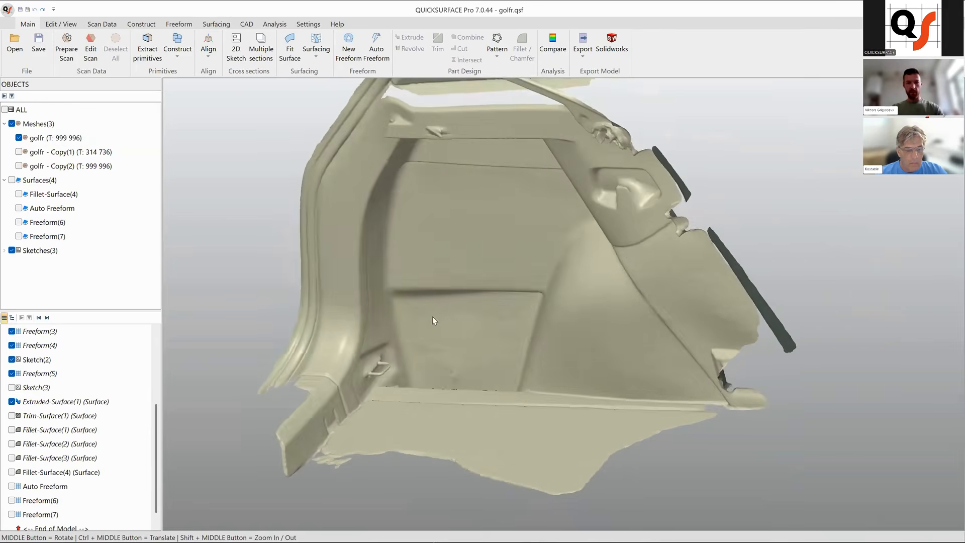
{"action": "middle_click_drag", "start_coordinate": [486, 334], "coordinate": [537, 322]}
{"action": "middle_click_drag", "start_coordinate": [646, 384], "coordinate": [467, 393]}
{"action": "middle_click_drag", "start_coordinate": [556, 435], "coordinate": [314, 184]}
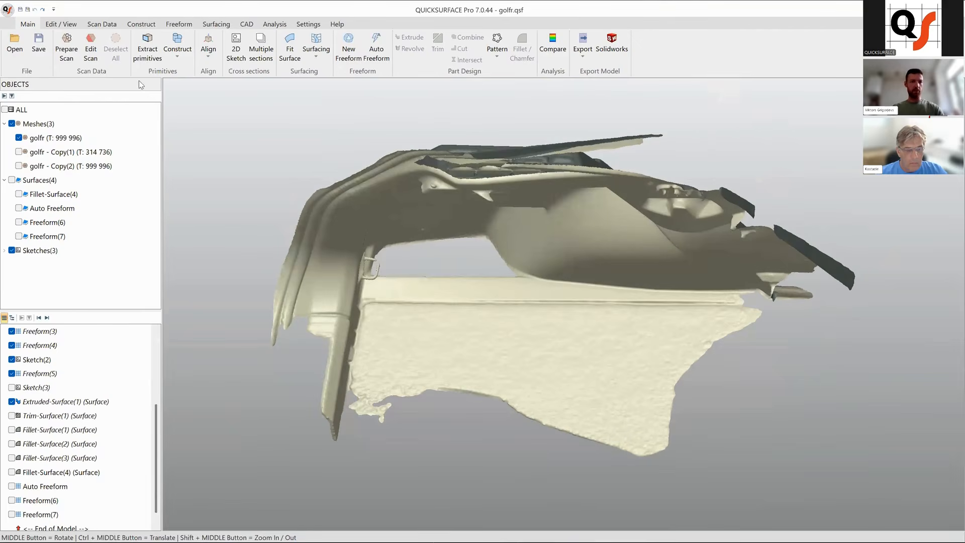
In Edit Scan, select the trunk floor and lower parts of the golfr mesh and hide them.
{"action": "left_click", "coordinate": [90, 48]}
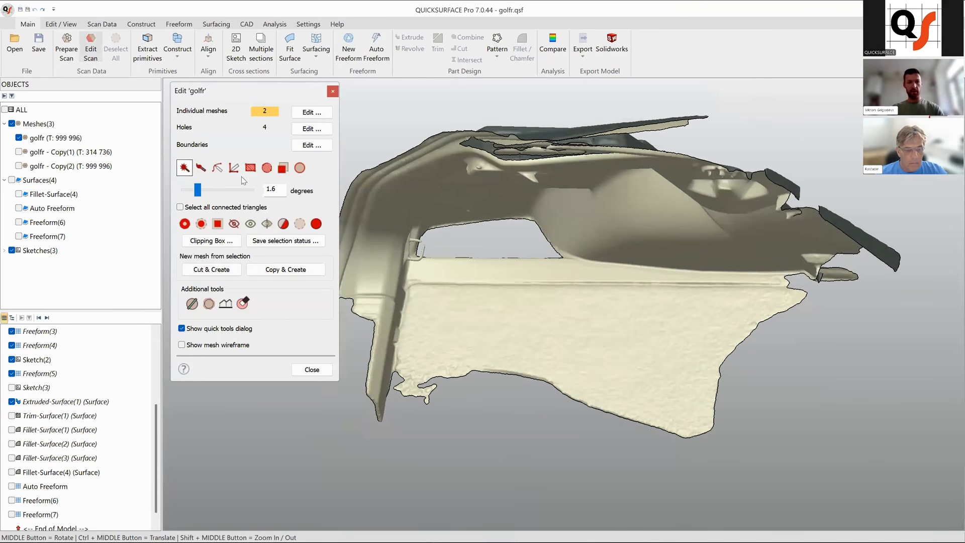
{"action": "left_click", "coordinate": [201, 168]}
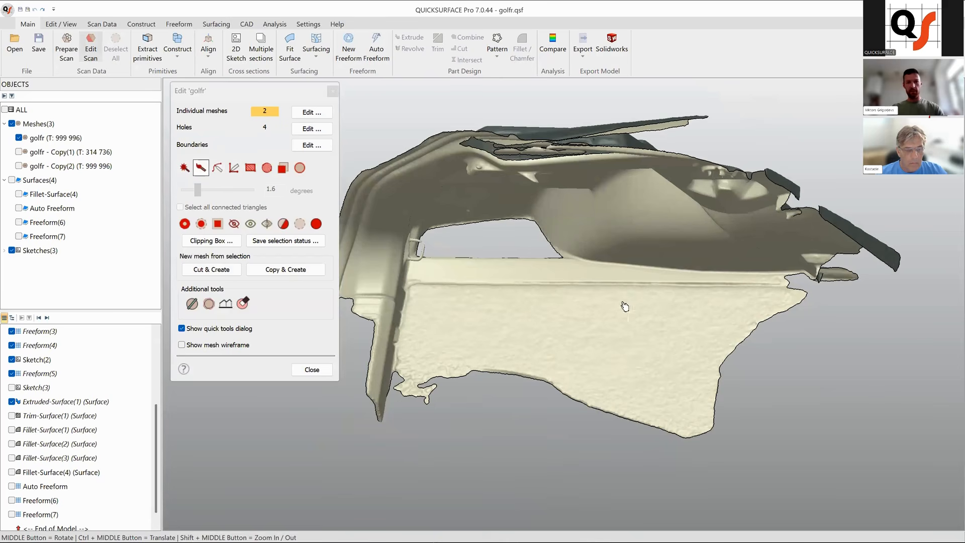
{"action": "mouse_move", "coordinate": [554, 274]}
{"action": "left_mouse_down"}
{"action": "mouse_move", "coordinate": [714, 287]}
{"action": "mouse_move", "coordinate": [869, 372]}
{"action": "mouse_move", "coordinate": [632, 463]}
{"action": "mouse_move", "coordinate": [365, 452]}
{"action": "mouse_move", "coordinate": [347, 433]}
{"action": "mouse_move", "coordinate": [354, 347]}
{"action": "mouse_move", "coordinate": [376, 273]}
{"action": "left_mouse_up"}
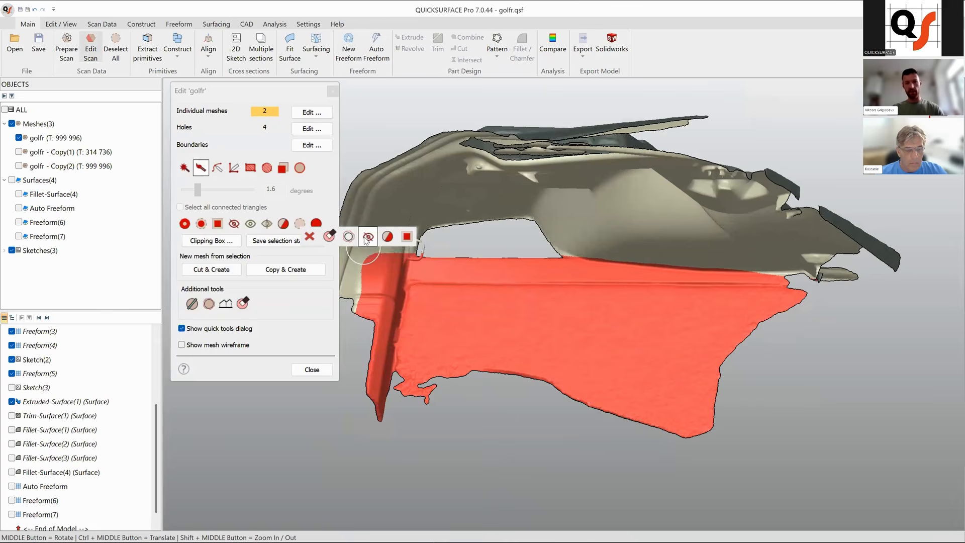
{"action": "left_click", "coordinate": [368, 236]}
{"action": "middle_click_drag", "start_coordinate": [452, 285], "coordinate": [553, 392]}
{"action": "left_click", "coordinate": [283, 168]}
{"action": "mouse_move", "coordinate": [580, 284]}
{"action": "left_mouse_down"}
{"action": "mouse_move", "coordinate": [443, 284]}
{"action": "mouse_move", "coordinate": [390, 405]}
{"action": "left_mouse_up"}
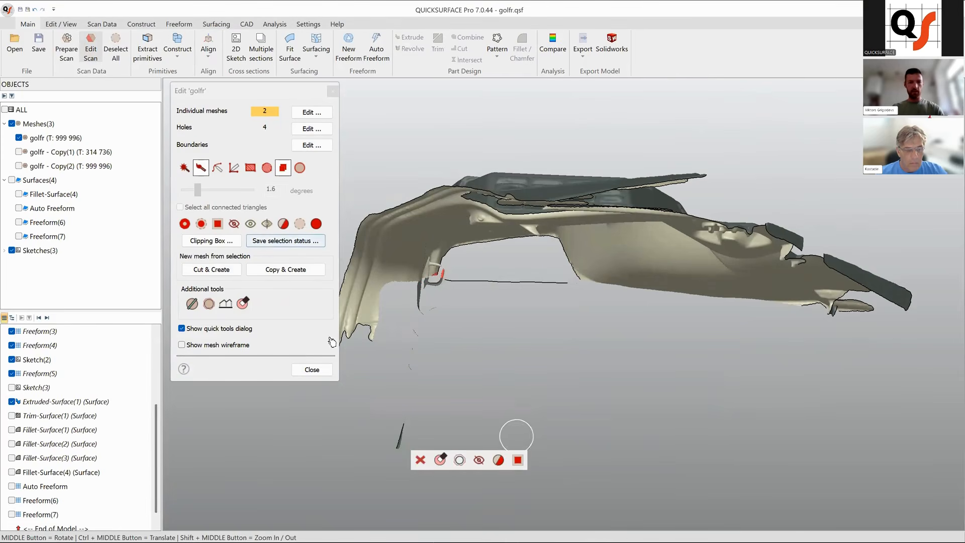
{"action": "left_click", "coordinate": [481, 455]}
{"action": "left_click", "coordinate": [311, 370]}
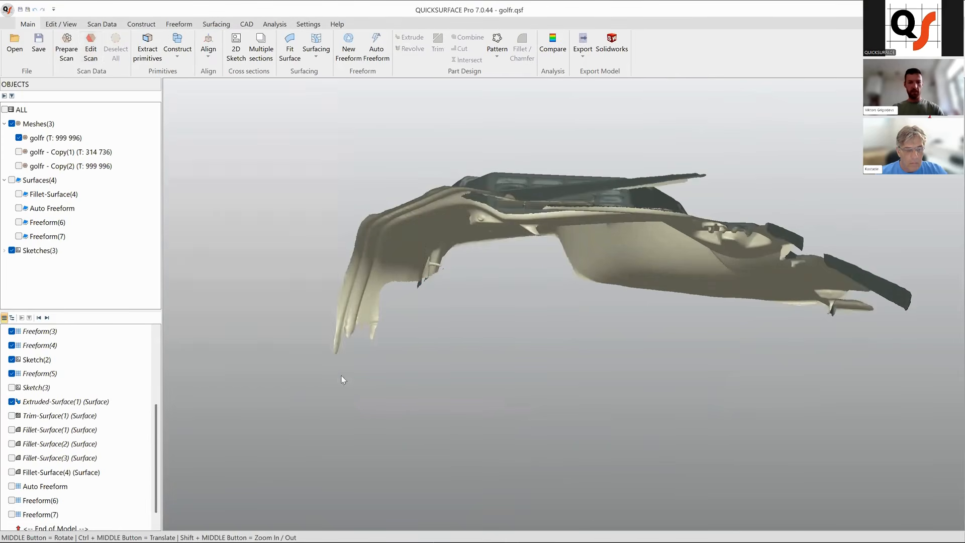
Start a new freeform and pick four corner points outlining a patch on the lower side panel.
{"action": "middle_click_drag", "start_coordinate": [478, 418], "coordinate": [472, 352]}
{"action": "left_click", "coordinate": [348, 48]}
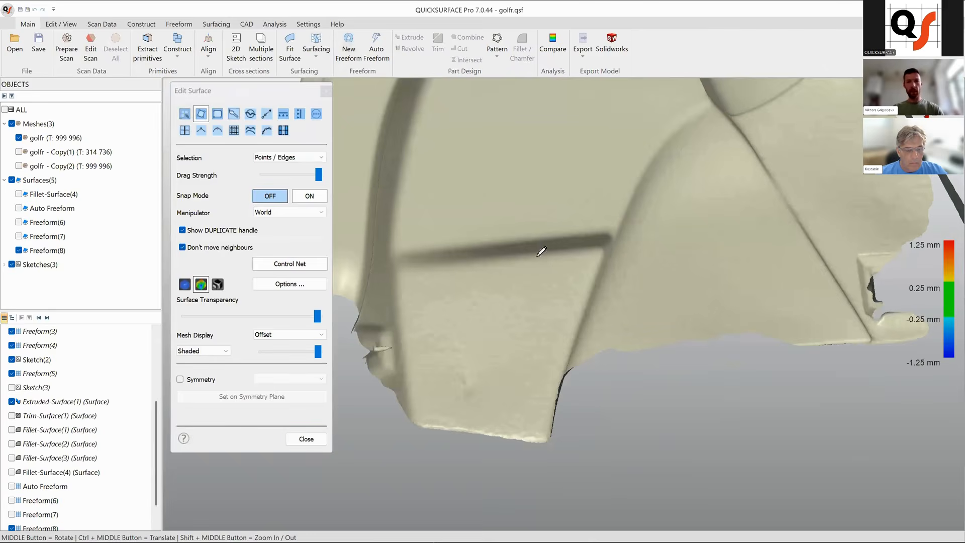
{"action": "left_click", "coordinate": [421, 262]}
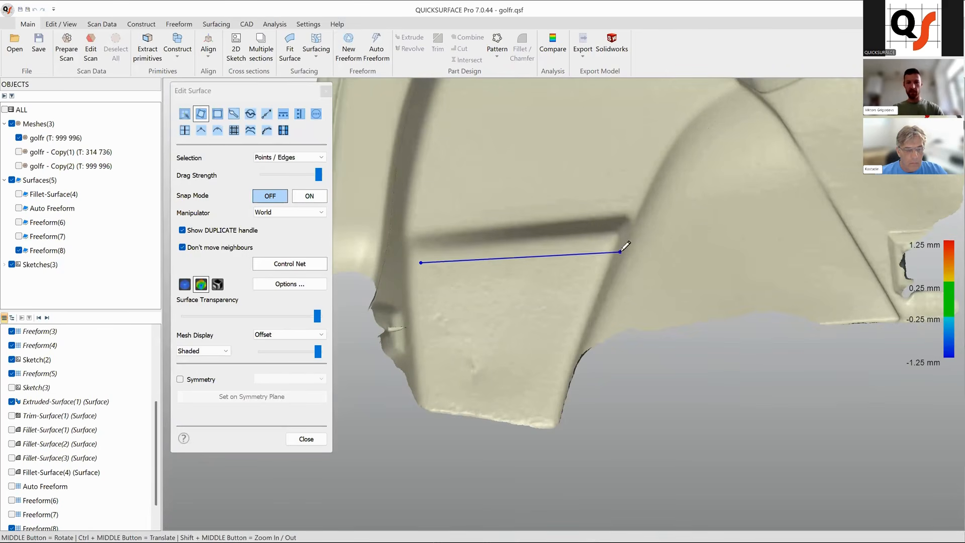
{"action": "left_click", "coordinate": [599, 247]}
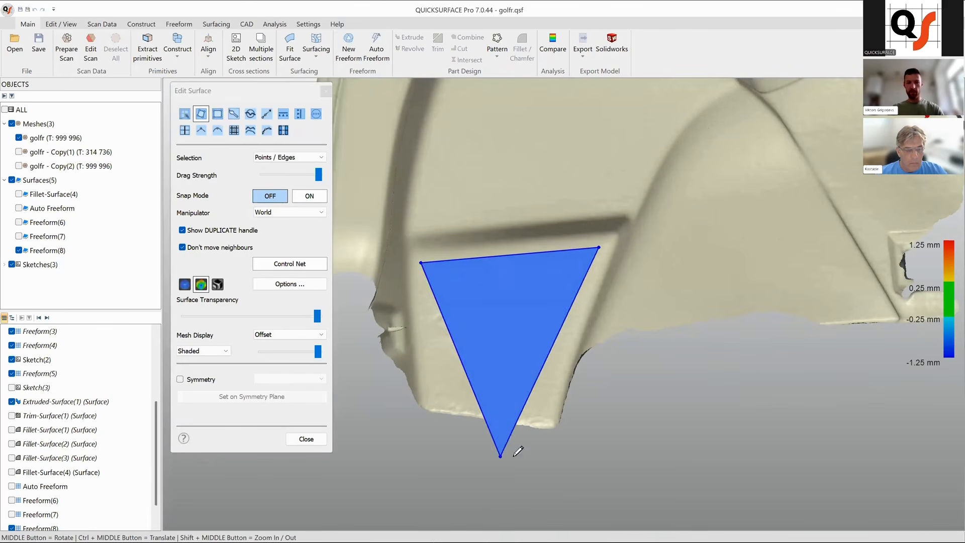
{"action": "left_click", "coordinate": [546, 415]}
{"action": "left_click", "coordinate": [430, 401]}
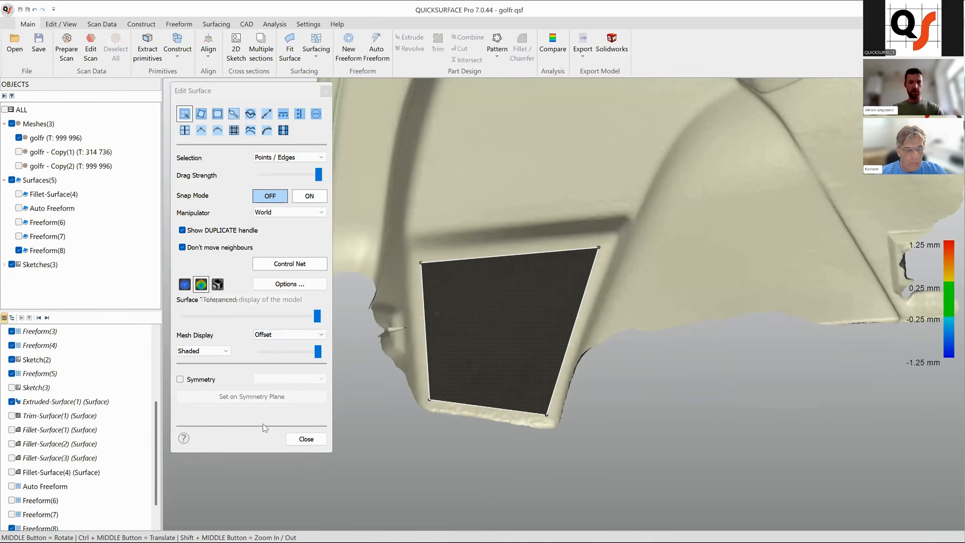
Set the mesh display to Curvature 1 and inspect the panel's edges around the new patch.
{"action": "left_click", "coordinate": [229, 355]}
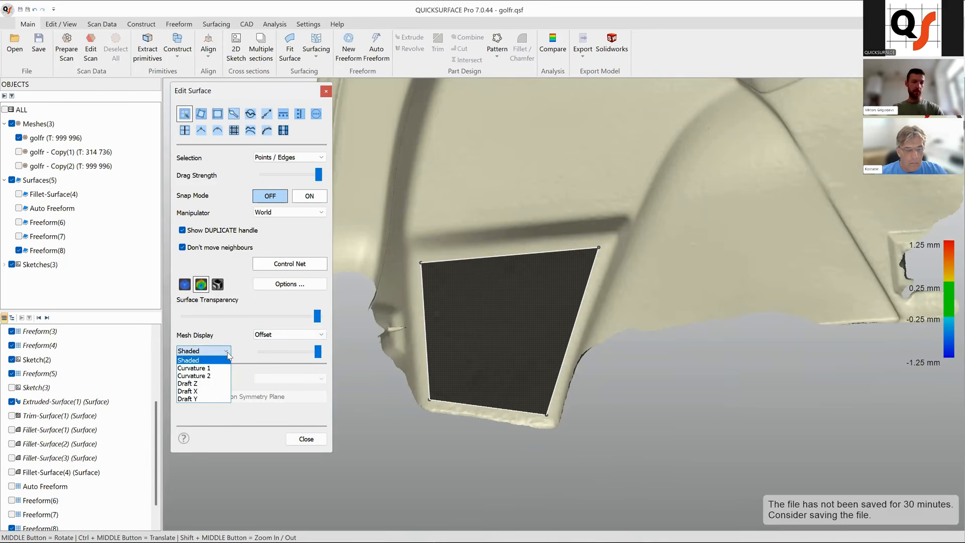
{"action": "left_click", "coordinate": [200, 369]}
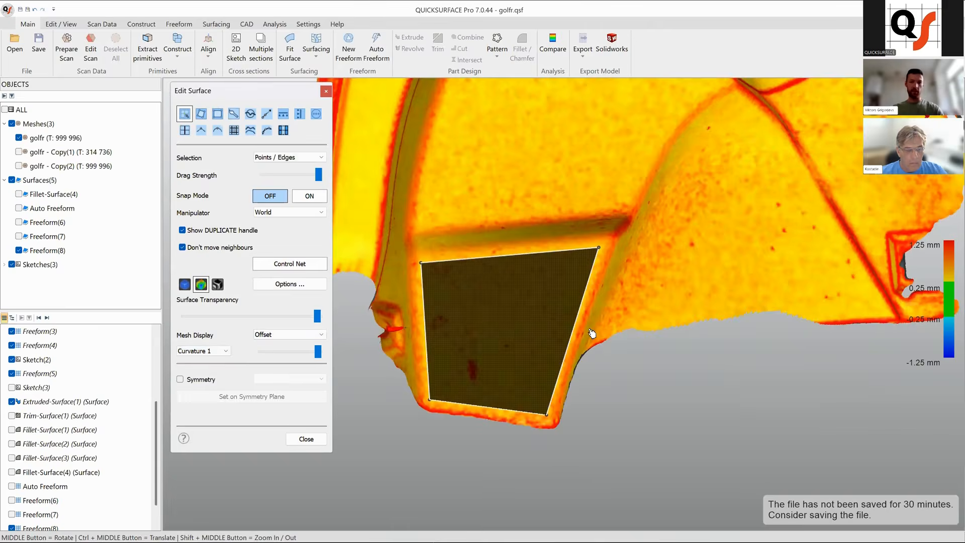
{"action": "middle_click_drag", "start_coordinate": [556, 330], "coordinate": [536, 371], "text": "ctrl"}
{"action": "scroll", "coordinate": [443, 212], "scroll_direction": "up", "scroll_amount": 6}
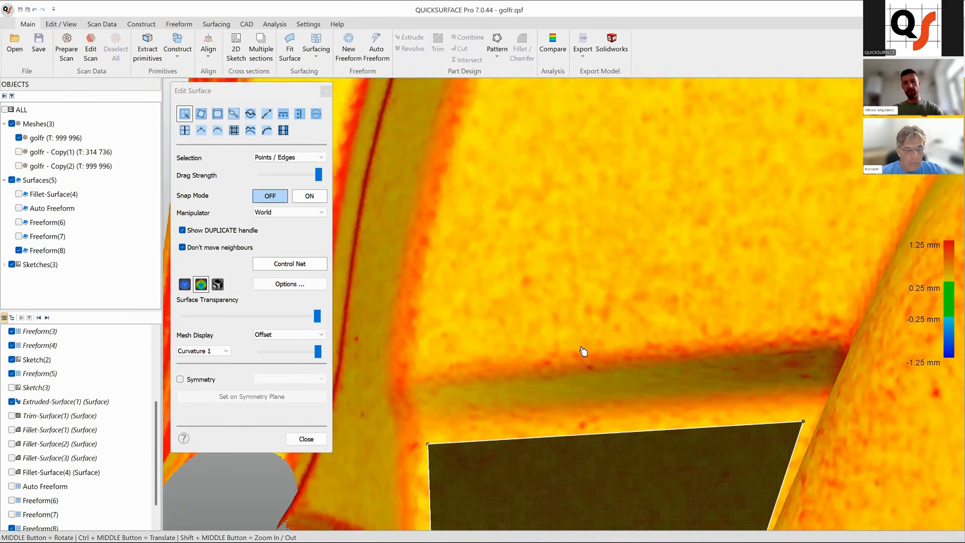
{"action": "middle_click_drag", "start_coordinate": [612, 365], "coordinate": [653, 302]}
{"action": "scroll", "coordinate": [653, 301], "scroll_direction": "down", "scroll_amount": 4}
{"action": "middle_click_drag", "start_coordinate": [638, 339], "coordinate": [629, 307]}
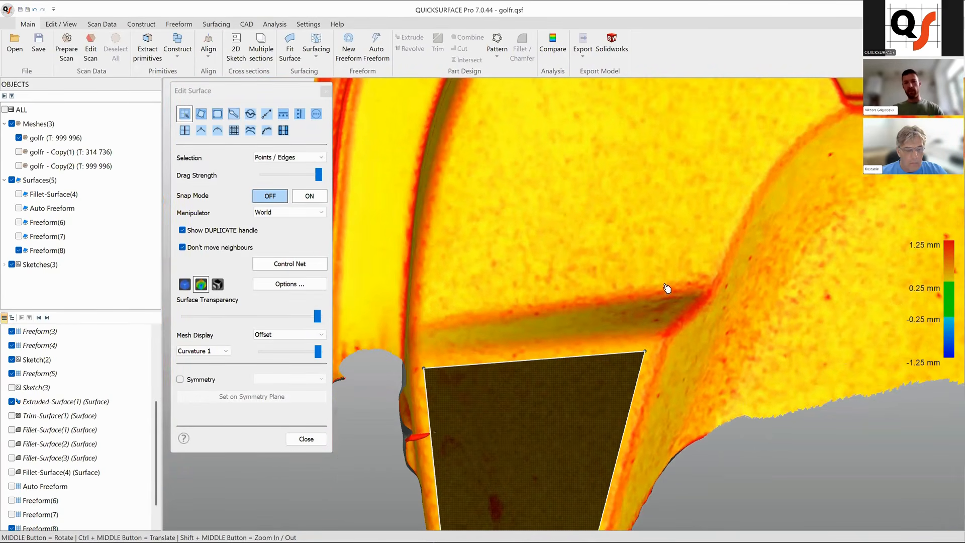
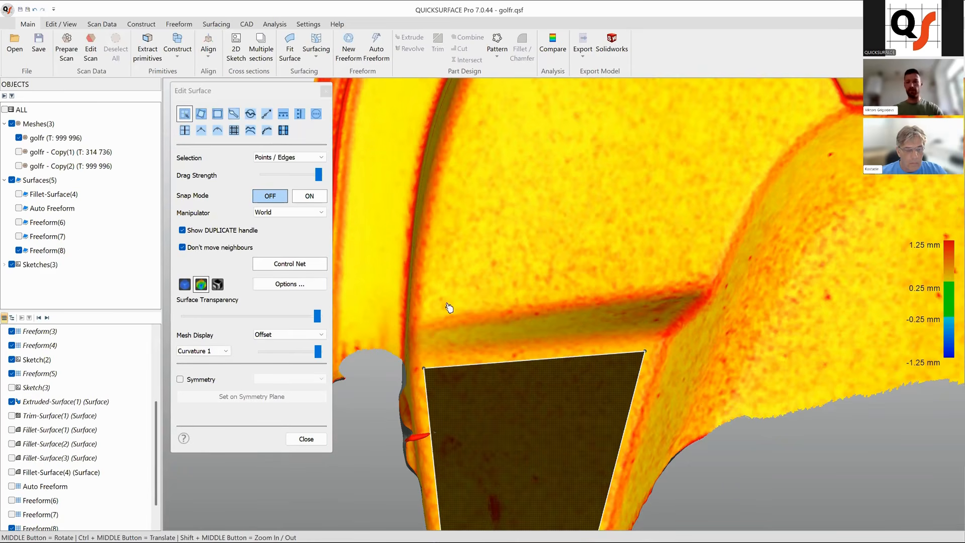
Split the new freeform patch once along its top edge and once along its side edge to form a two-by-two grid.
{"action": "scroll", "coordinate": [552, 296], "scroll_direction": "down", "scroll_amount": 3}
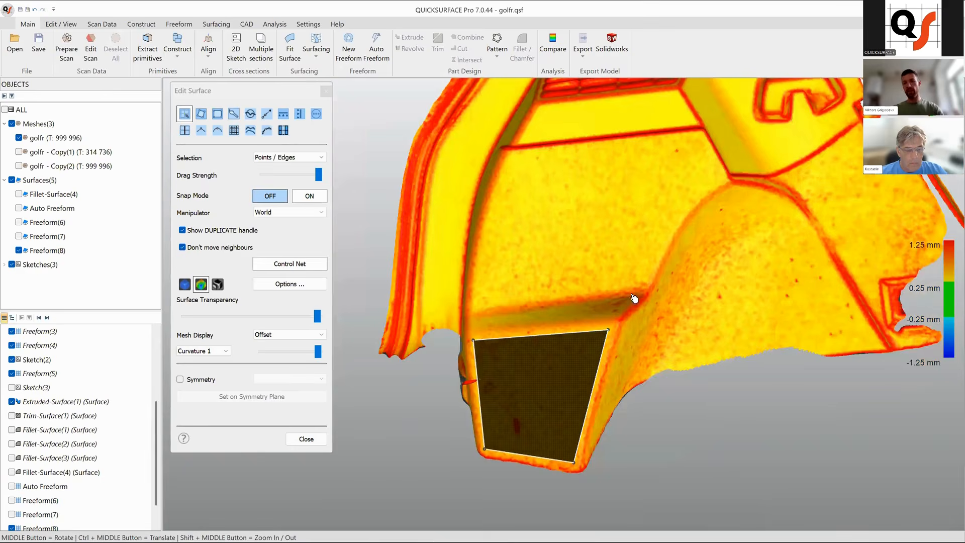
{"action": "middle_click_drag", "start_coordinate": [572, 300], "coordinate": [607, 257]}
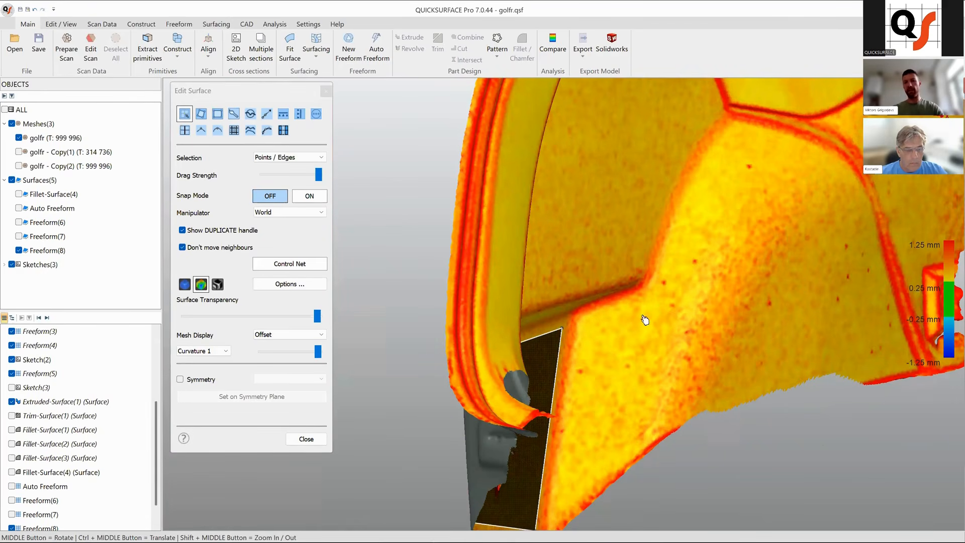
{"action": "scroll", "coordinate": [646, 321], "scroll_direction": "down", "scroll_amount": 5}
{"action": "middle_click_drag", "start_coordinate": [704, 323], "coordinate": [654, 343]}
{"action": "scroll", "coordinate": [654, 342], "scroll_direction": "up", "scroll_amount": 2}
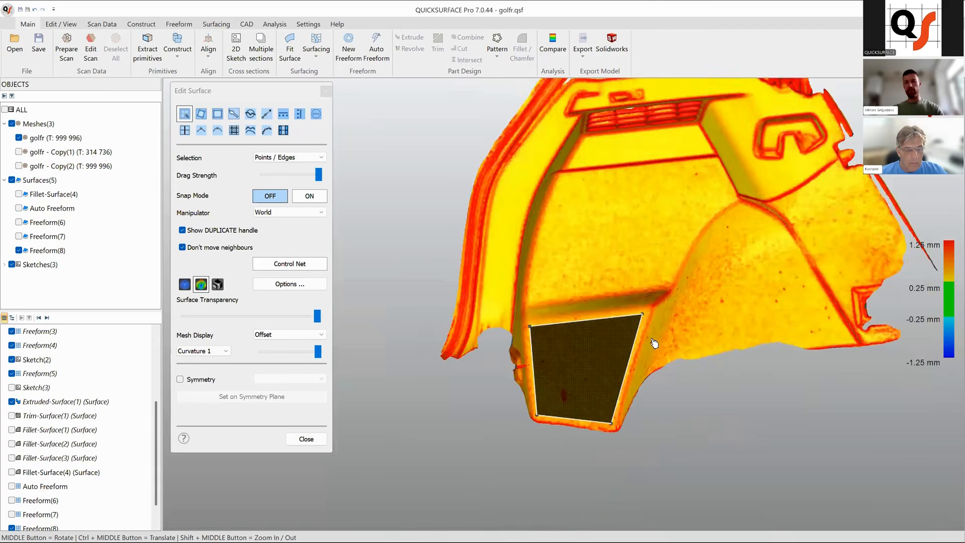
{"action": "scroll", "coordinate": [654, 343], "scroll_direction": "up", "scroll_amount": 2}
{"action": "scroll", "coordinate": [704, 340], "scroll_direction": "up", "scroll_amount": 2}
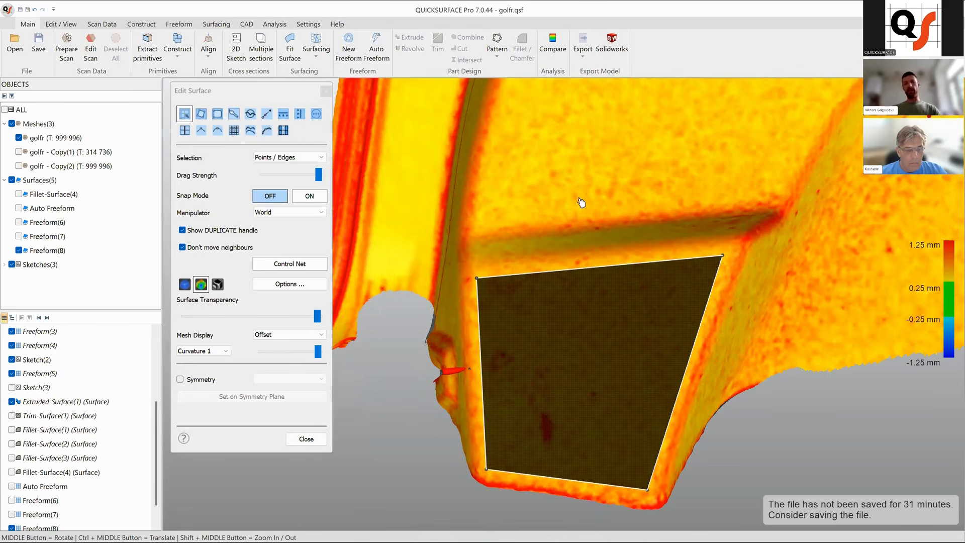
{"action": "mouse_move", "coordinate": [639, 262]}
{"action": "middle_mouse_down", "text": "ctrl"}
{"action": "mouse_move", "coordinate": [583, 217]}
{"action": "mouse_move", "coordinate": [573, 243]}
{"action": "middle_mouse_up", "text": "ctrl"}
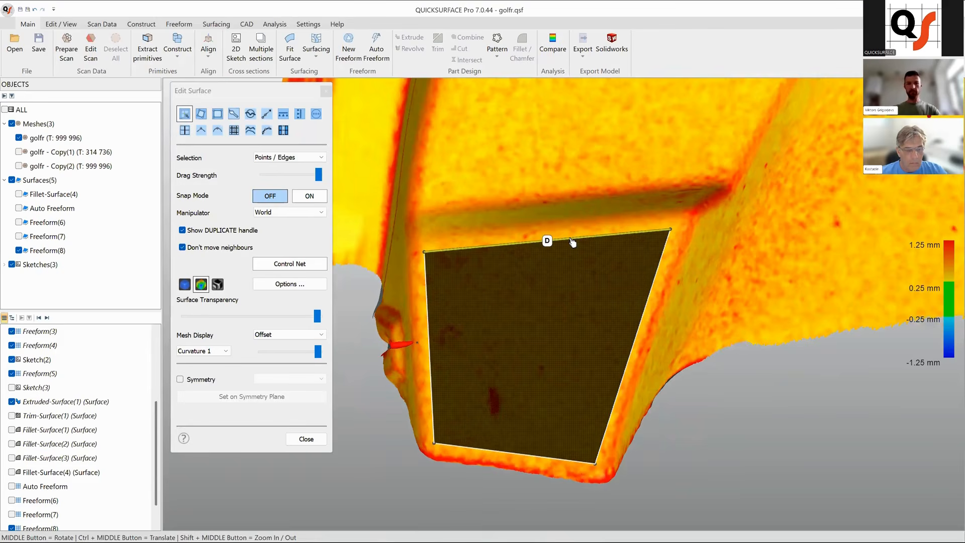
{"action": "left_click", "coordinate": [572, 242]}
{"action": "key", "text": "s"}
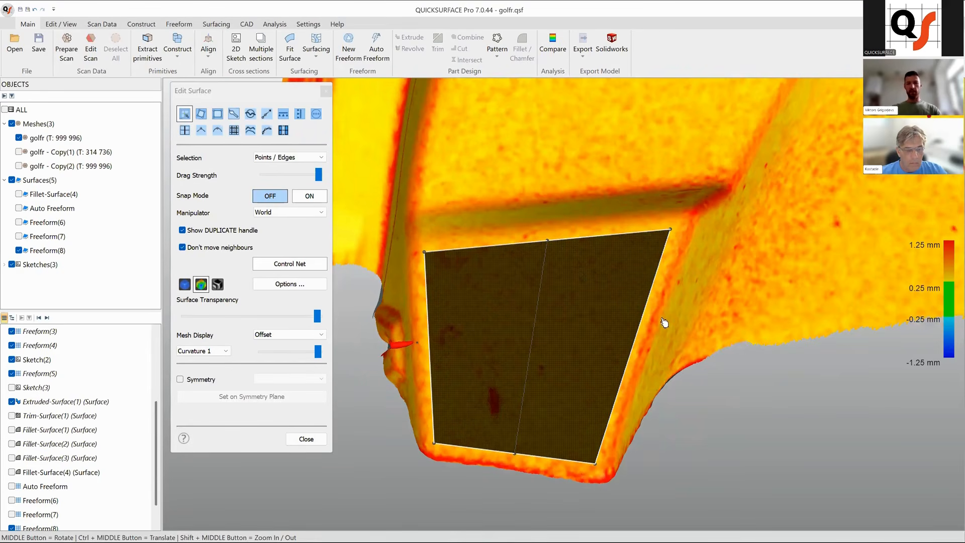
{"action": "left_click", "coordinate": [644, 317]}
{"action": "key", "text": "s"}
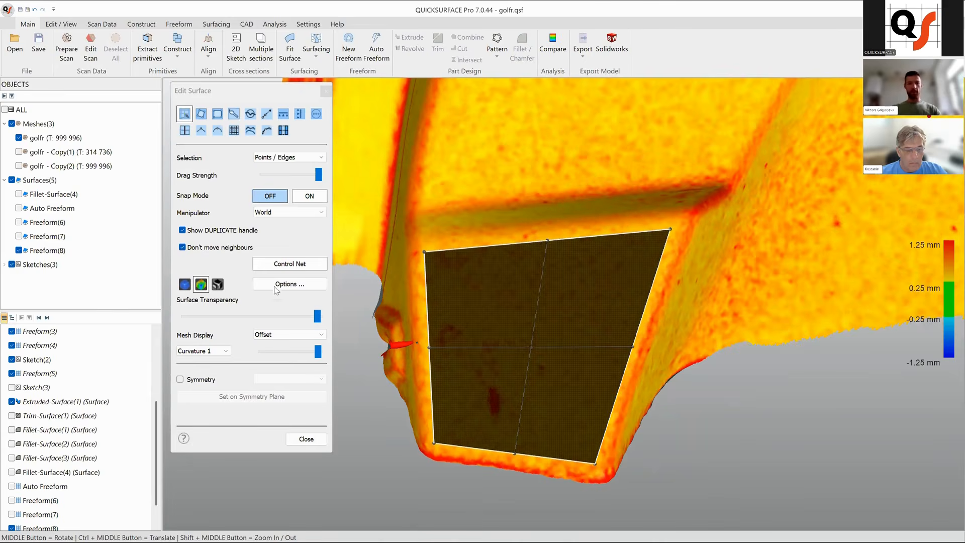
Display the patch's deviation colour map and select its central control point.
{"action": "left_click", "coordinate": [202, 284]}
{"action": "middle_click_drag", "start_coordinate": [537, 371], "coordinate": [554, 348], "text": "ctrl"}
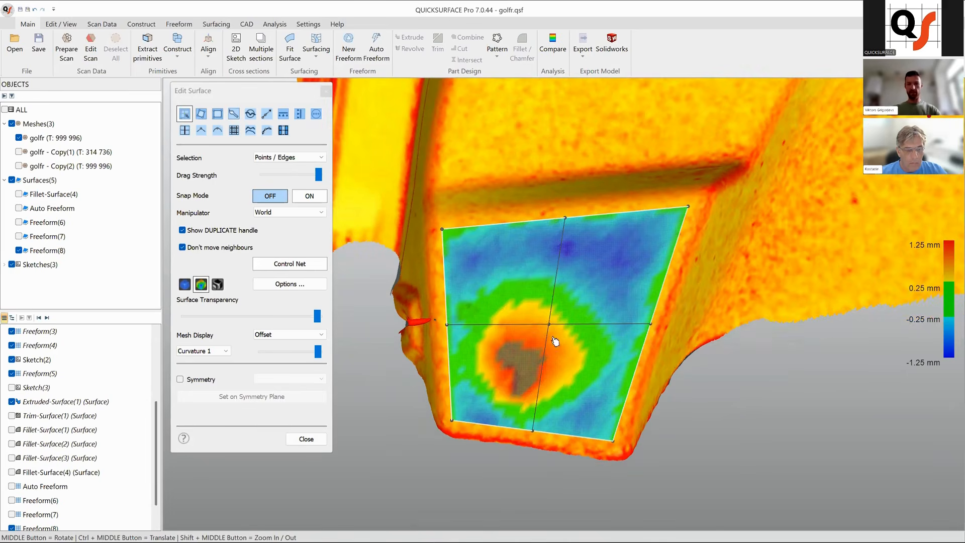
{"action": "left_click", "coordinate": [549, 326]}
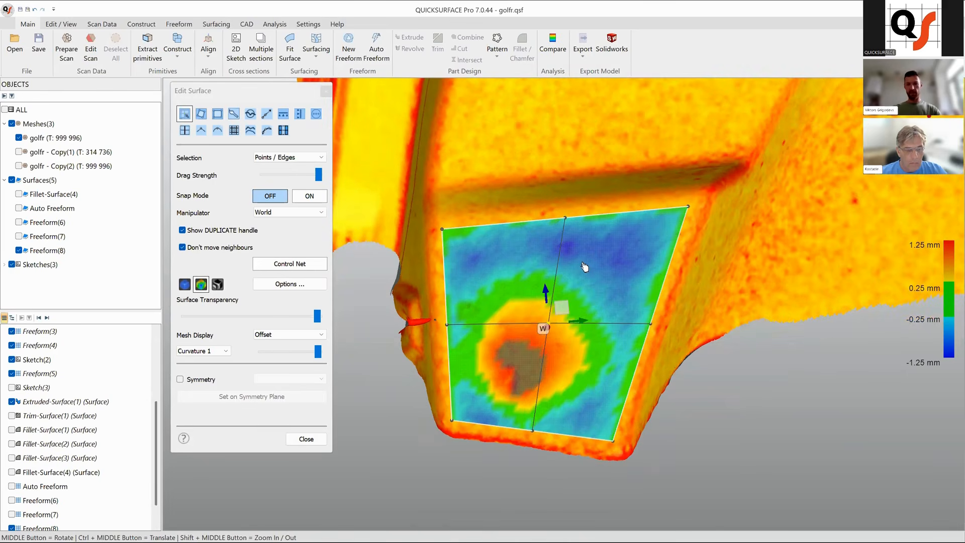
Split the patch's edges four more times to create a finer four-by-four control grid.
{"action": "left_click", "coordinate": [628, 212]}
{"action": "key", "text": "s"}
{"action": "left_click", "coordinate": [492, 226]}
{"action": "key", "text": "s"}
{"action": "left_click", "coordinate": [444, 276]}
{"action": "key", "text": "s"}
{"action": "left_click", "coordinate": [447, 365]}
{"action": "key", "text": "s"}
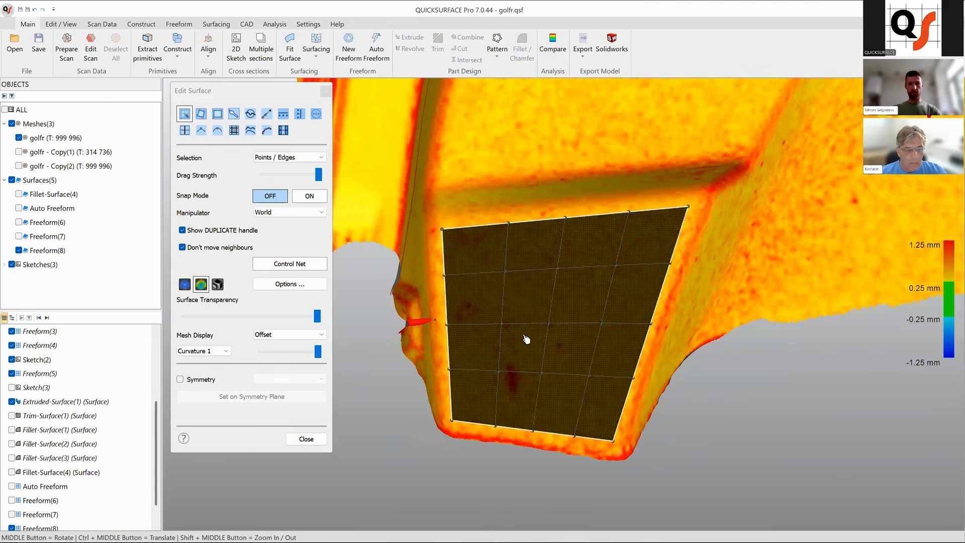
Turn Snap Mode on and fit the patch onto the mesh with the deviation map shown.
{"action": "left_click", "coordinate": [201, 285]}
{"action": "middle_click_drag", "start_coordinate": [598, 325], "coordinate": [588, 321]}
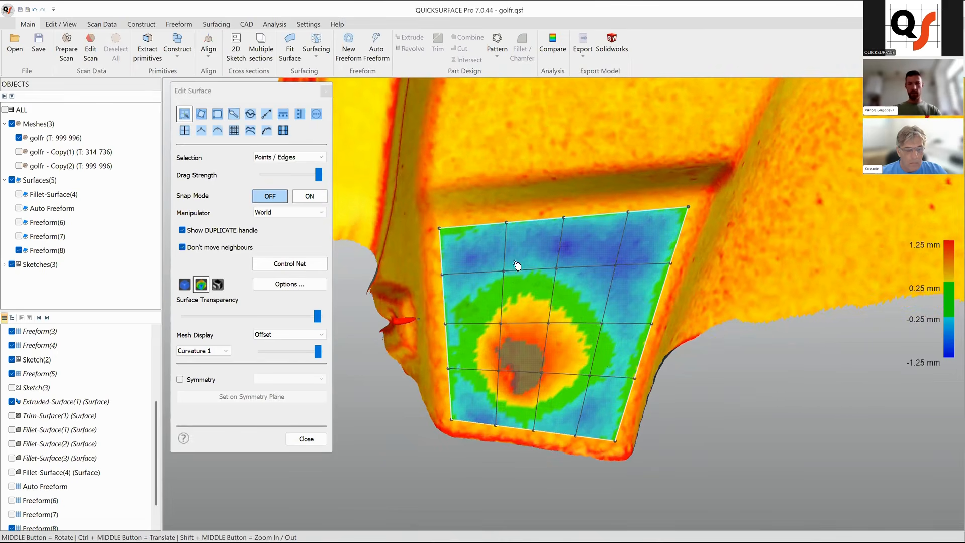
{"action": "left_click", "coordinate": [310, 196]}
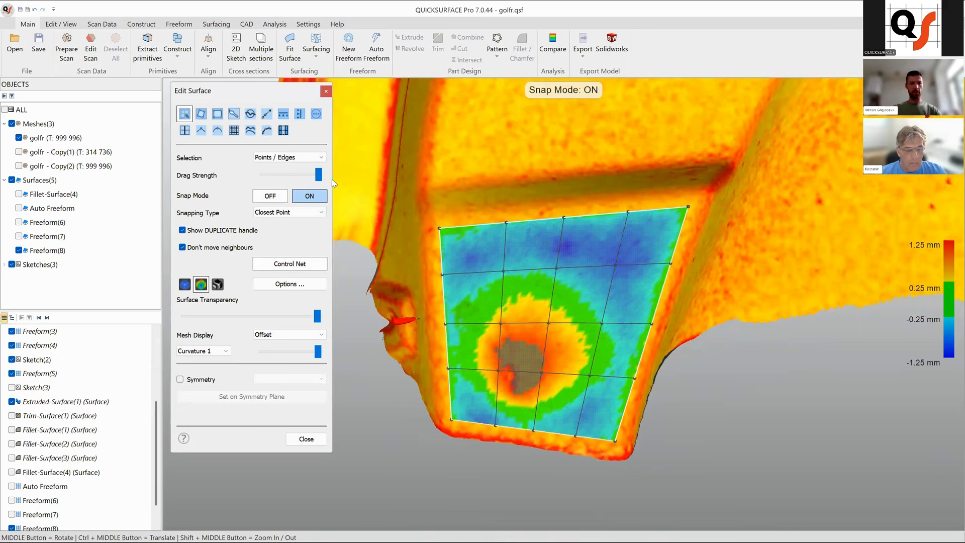
{"action": "left_click", "coordinate": [267, 131]}
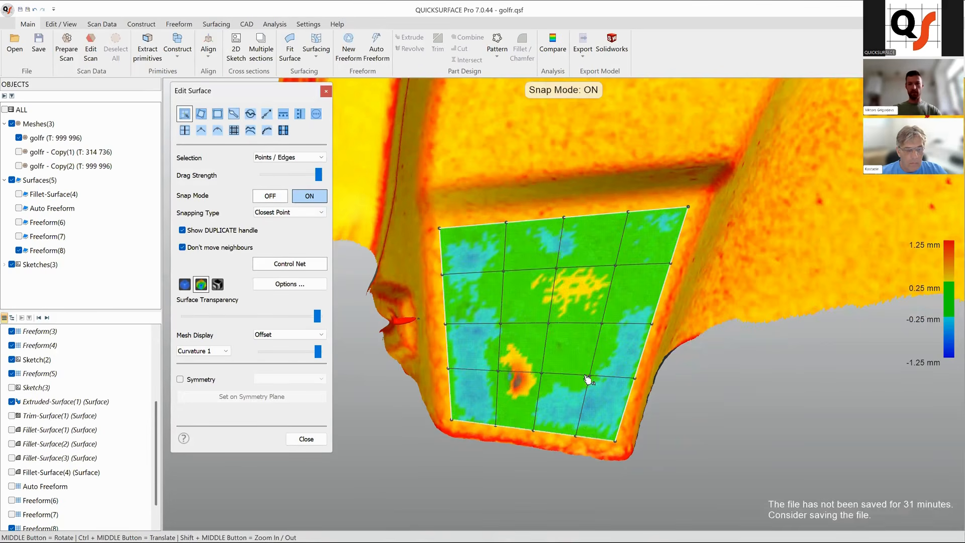
Drag a vertical control line on the patch's lower left area to better follow the mesh.
{"action": "middle_click_drag", "start_coordinate": [616, 414], "coordinate": [656, 404], "text": "ctrl"}
{"action": "middle_click_drag", "start_coordinate": [553, 383], "coordinate": [605, 374]}
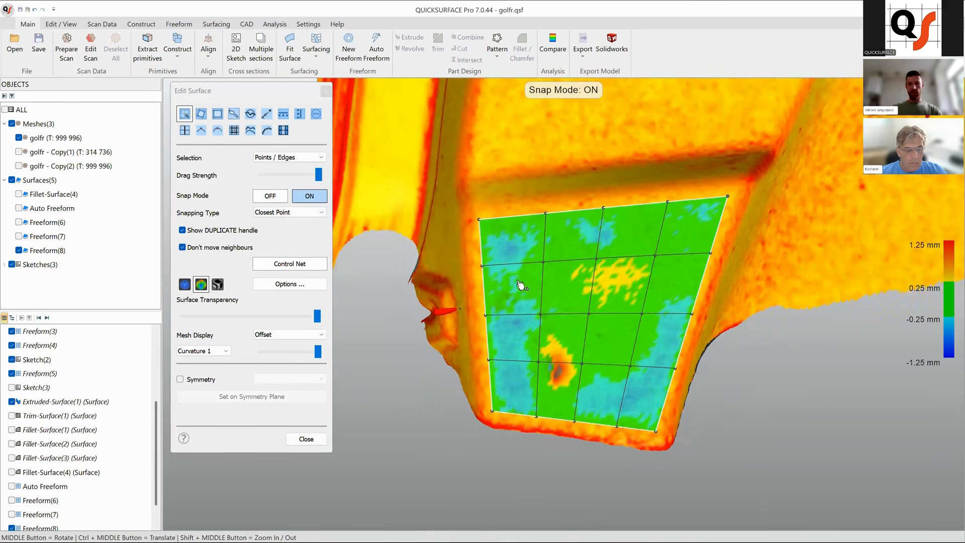
{"action": "scroll", "coordinate": [533, 285], "scroll_direction": "up", "scroll_amount": 4}
{"action": "left_click_drag", "start_coordinate": [521, 308], "coordinate": [512, 312]}
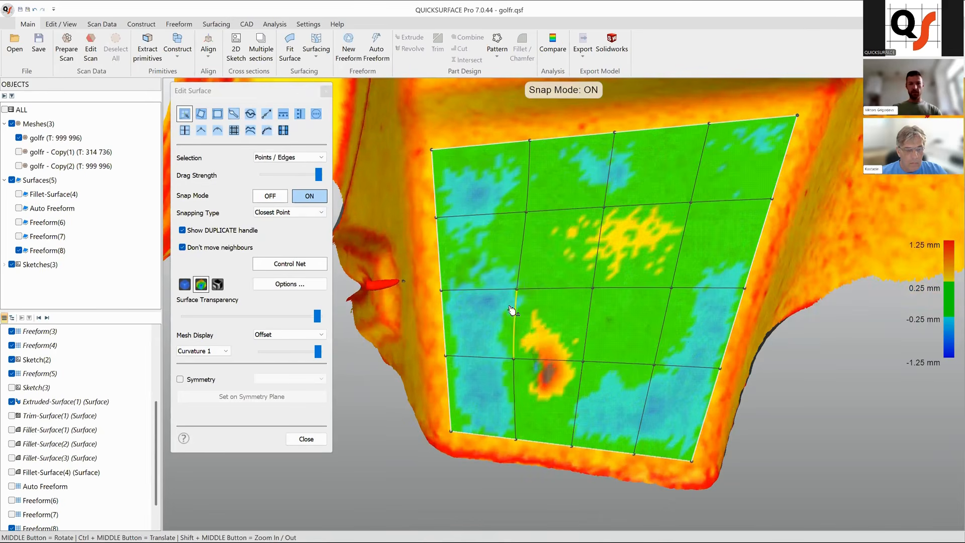
{"action": "left_click_drag", "start_coordinate": [655, 365], "coordinate": [641, 396]}
Select the lower horizontal control row and drag its points to reduce deviation, undoing one of the moves.
{"action": "double_click", "coordinate": [651, 368]}
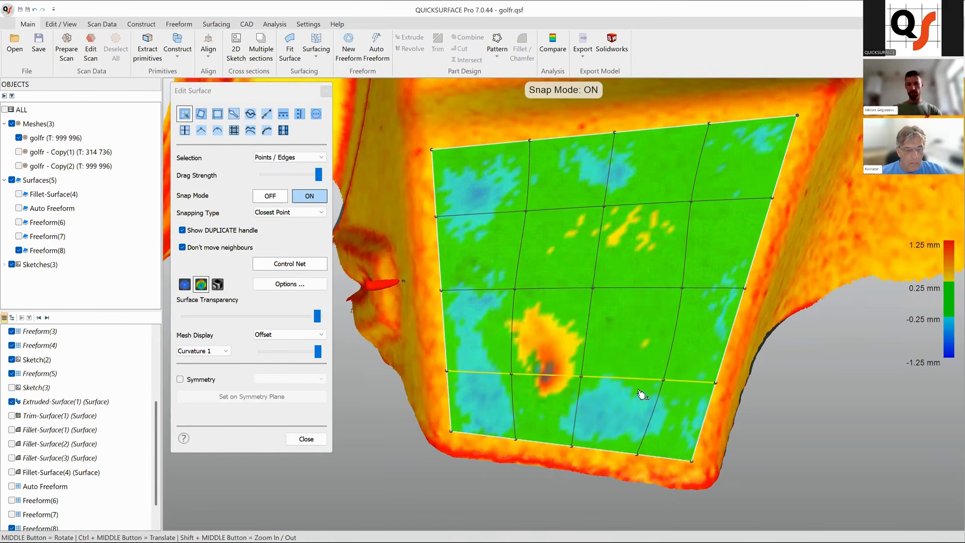
{"action": "left_click", "coordinate": [513, 397]}
{"action": "left_click_drag", "start_coordinate": [513, 397], "coordinate": [478, 385]}
{"action": "left_click_drag", "start_coordinate": [616, 381], "coordinate": [617, 399]}
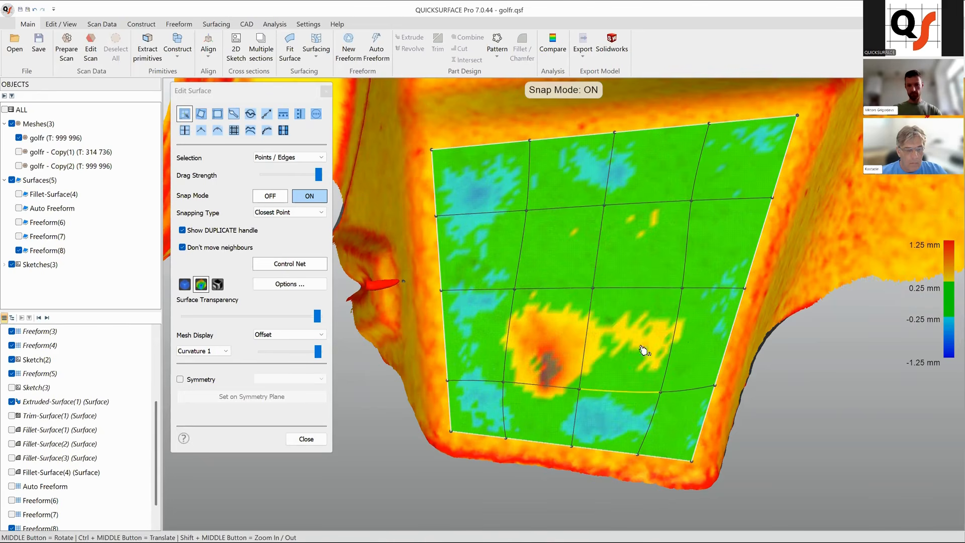
{"action": "key", "text": "ctrl+z"}
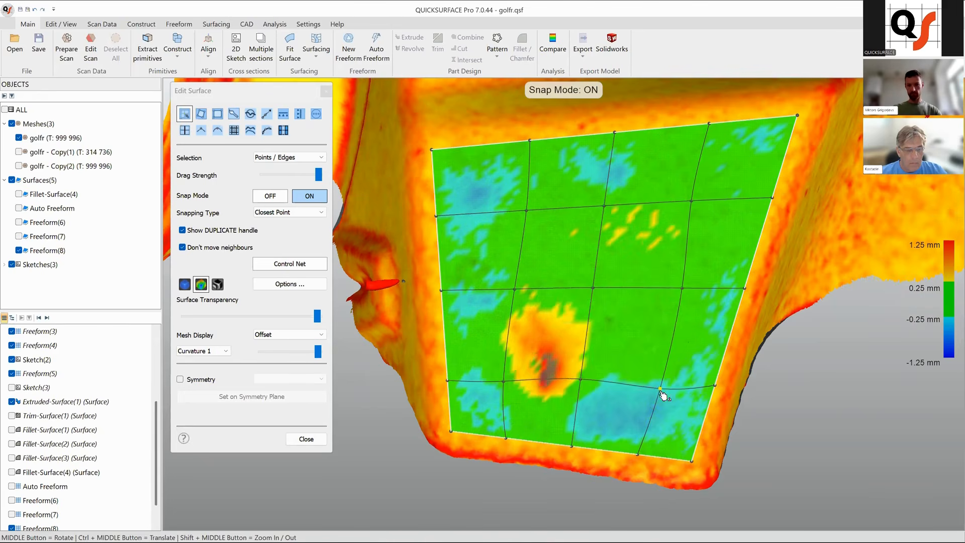
{"action": "left_click_drag", "start_coordinate": [651, 424], "coordinate": [646, 422]}
{"action": "left_click_drag", "start_coordinate": [498, 212], "coordinate": [501, 209]}
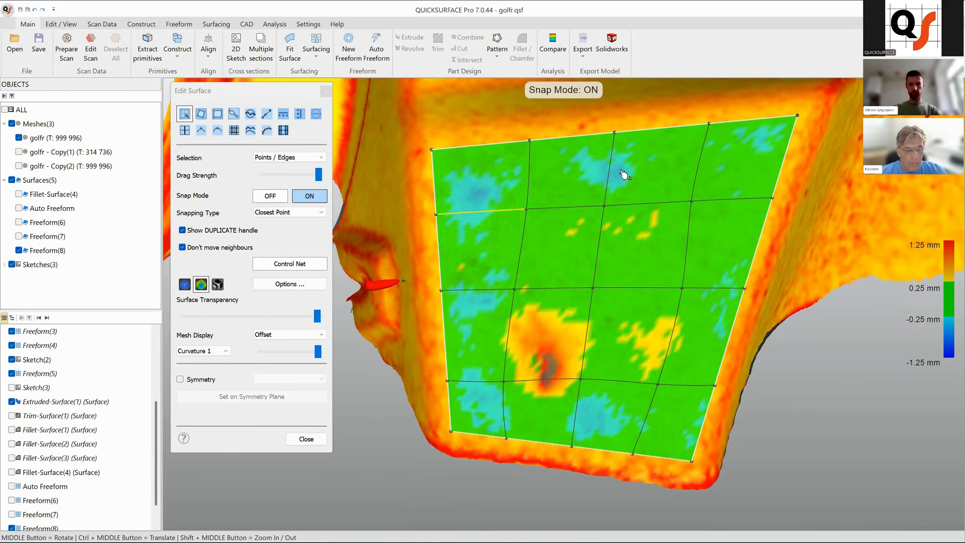
Switch the mesh display from Curvature 1 to Shaded.
{"action": "scroll", "coordinate": [475, 305], "scroll_direction": "down", "scroll_amount": 5}
{"action": "middle_click_drag", "start_coordinate": [598, 296], "coordinate": [542, 290]}
{"action": "scroll", "coordinate": [578, 293], "scroll_direction": "up", "scroll_amount": 3}
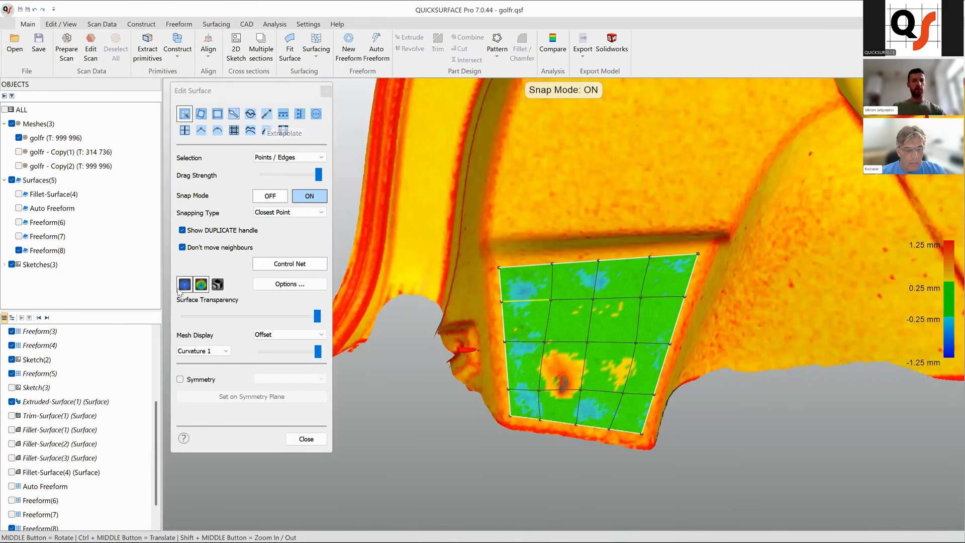
{"action": "left_click", "coordinate": [205, 352]}
{"action": "left_click", "coordinate": [201, 360]}
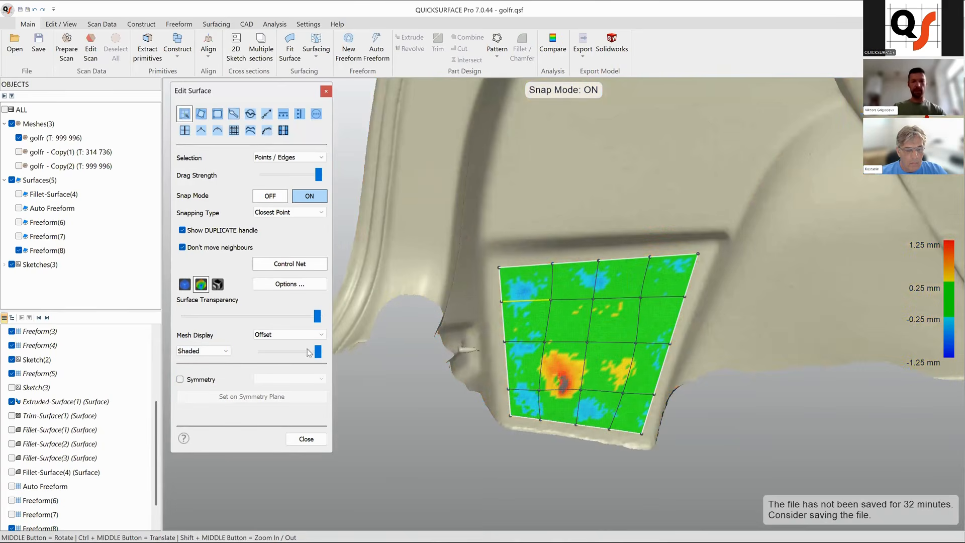
Extrapolate the patch's right, bottom and left edges beyond the panel boundary and close the surface editor.
{"action": "middle_click_drag", "start_coordinate": [693, 382], "coordinate": [648, 406], "text": "ctrl"}
{"action": "left_click", "coordinate": [266, 114]}
{"action": "left_click_drag", "start_coordinate": [529, 293], "coordinate": [550, 259]}
{"action": "left_click_drag", "start_coordinate": [637, 357], "coordinate": [646, 422]}
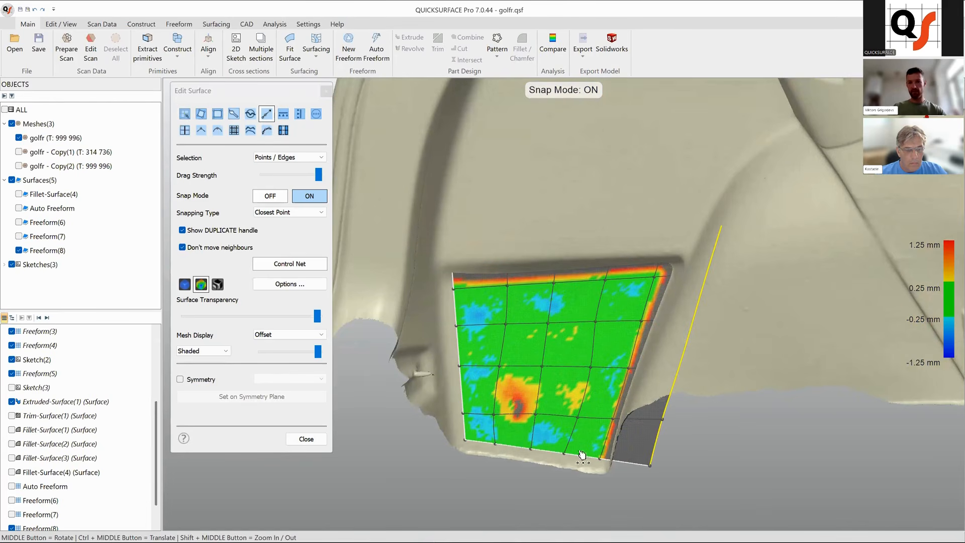
{"action": "left_click_drag", "start_coordinate": [554, 456], "coordinate": [553, 492]}
{"action": "left_click_drag", "start_coordinate": [458, 357], "coordinate": [386, 354]}
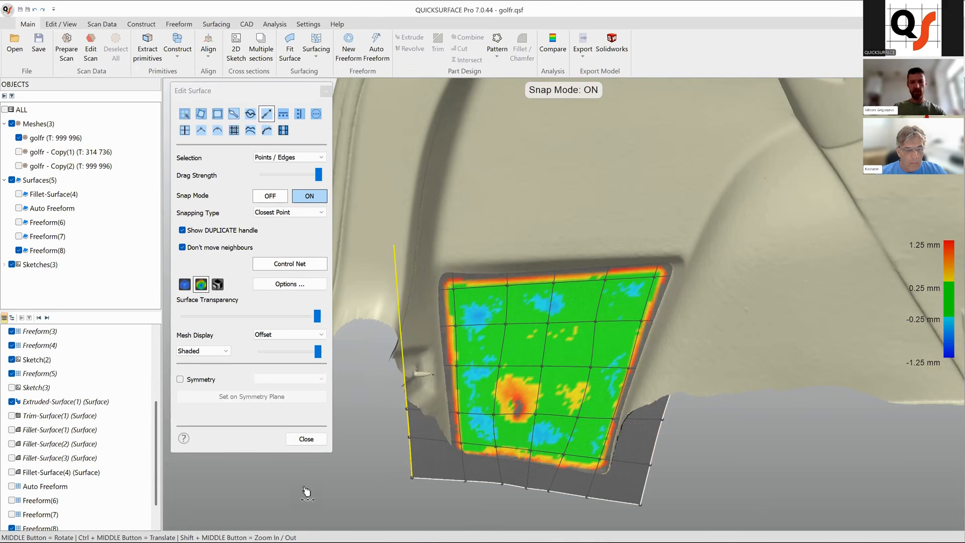
{"action": "left_click", "coordinate": [306, 438]}
Hide the Freeform(8) surface.
{"action": "middle_click_drag", "start_coordinate": [603, 412], "coordinate": [523, 326]}
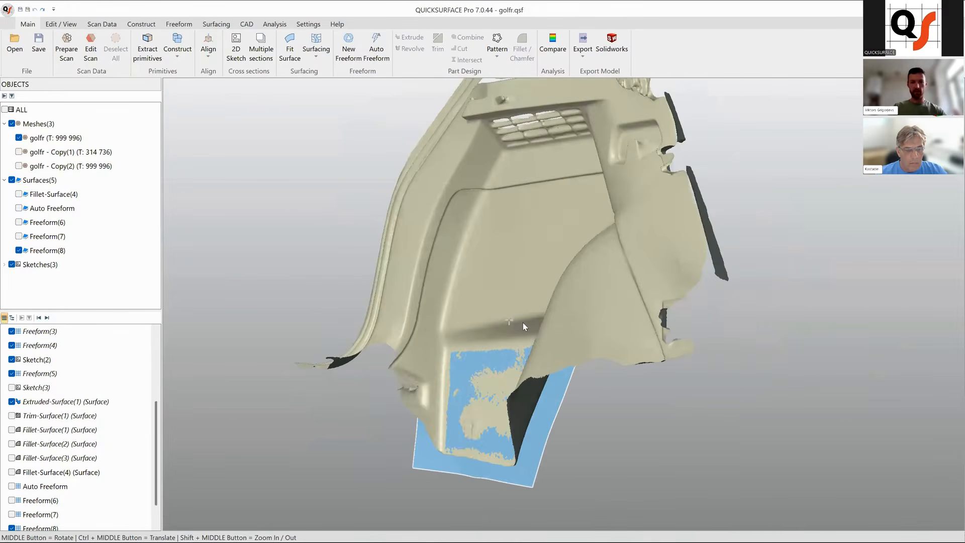
{"action": "scroll", "coordinate": [517, 347], "scroll_direction": "up", "scroll_amount": 2}
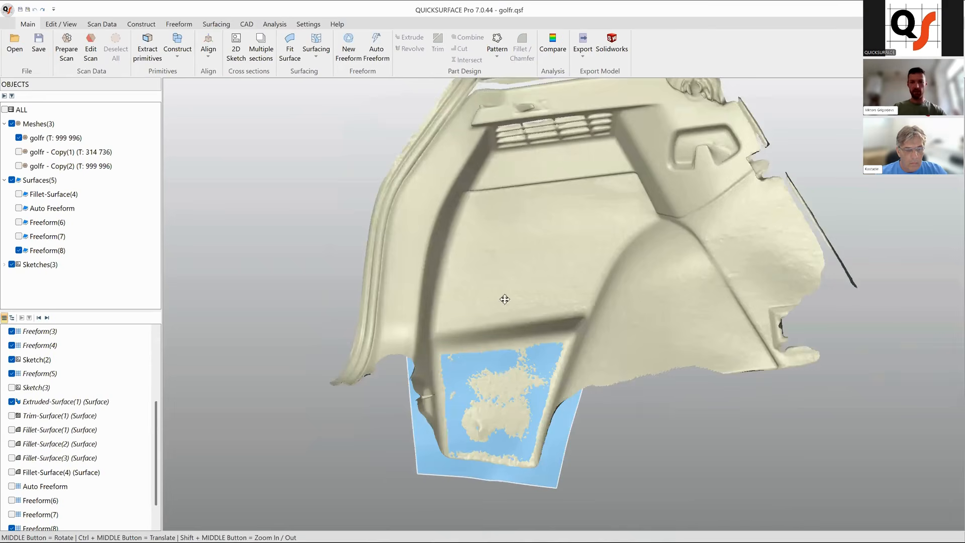
{"action": "left_click", "coordinate": [470, 327]}
{"action": "right_click", "coordinate": [470, 327]}
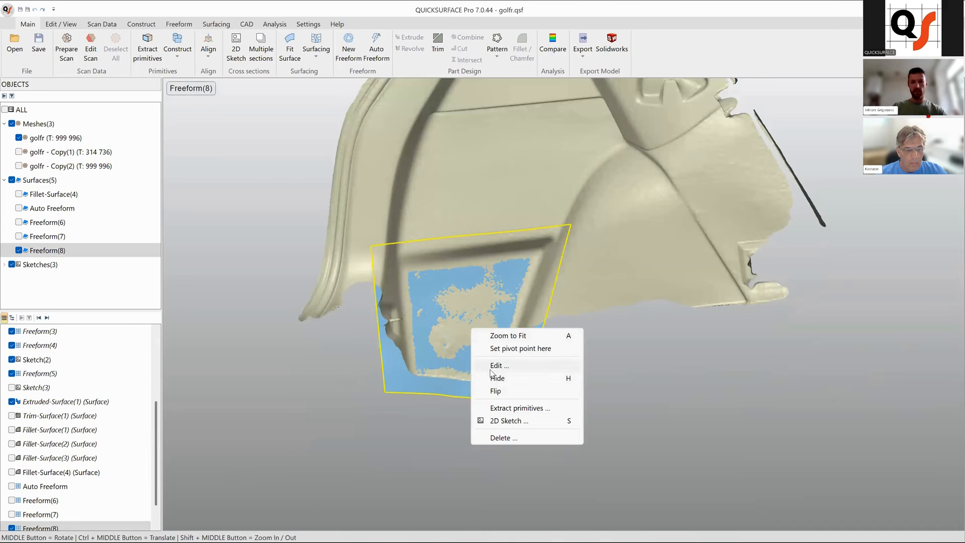
{"action": "left_click", "coordinate": [498, 382]}
Start a new freeform and pick four corner points outlining a narrow strip along the panel's horizontal ridge.
{"action": "middle_click_drag", "start_coordinate": [508, 282], "coordinate": [598, 296]}
{"action": "scroll", "coordinate": [506, 350], "scroll_direction": "up", "scroll_amount": 3}
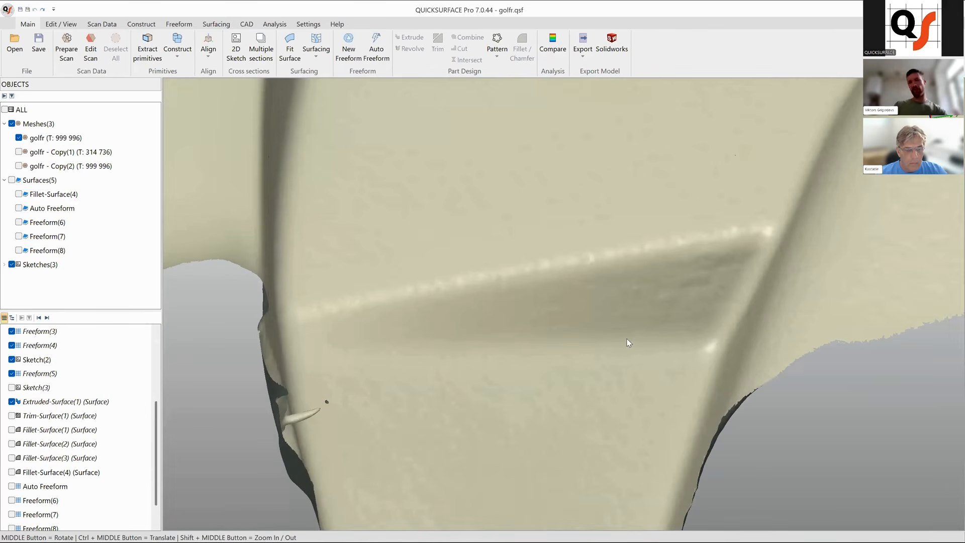
{"action": "left_click", "coordinate": [348, 47]}
{"action": "middle_click_drag", "start_coordinate": [622, 340], "coordinate": [707, 317]}
{"action": "mouse_move", "coordinate": [778, 285]}
{"action": "middle_mouse_down"}
{"action": "mouse_move", "coordinate": [678, 248]}
{"action": "mouse_move", "coordinate": [751, 254]}
{"action": "mouse_move", "coordinate": [711, 261]}
{"action": "mouse_move", "coordinate": [754, 265]}
{"action": "mouse_move", "coordinate": [734, 267]}
{"action": "mouse_move", "coordinate": [776, 258]}
{"action": "middle_mouse_up"}
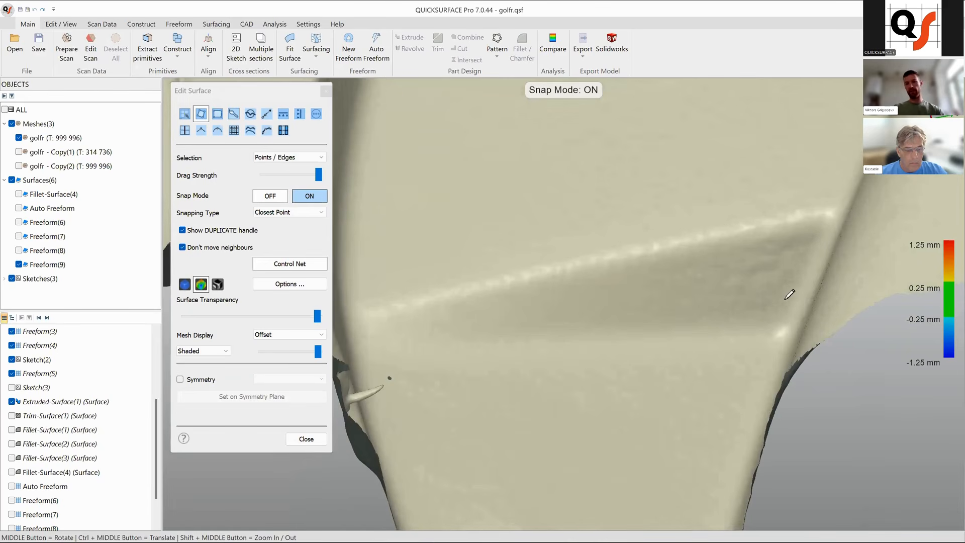
{"action": "middle_click_drag", "start_coordinate": [622, 303], "coordinate": [544, 315]}
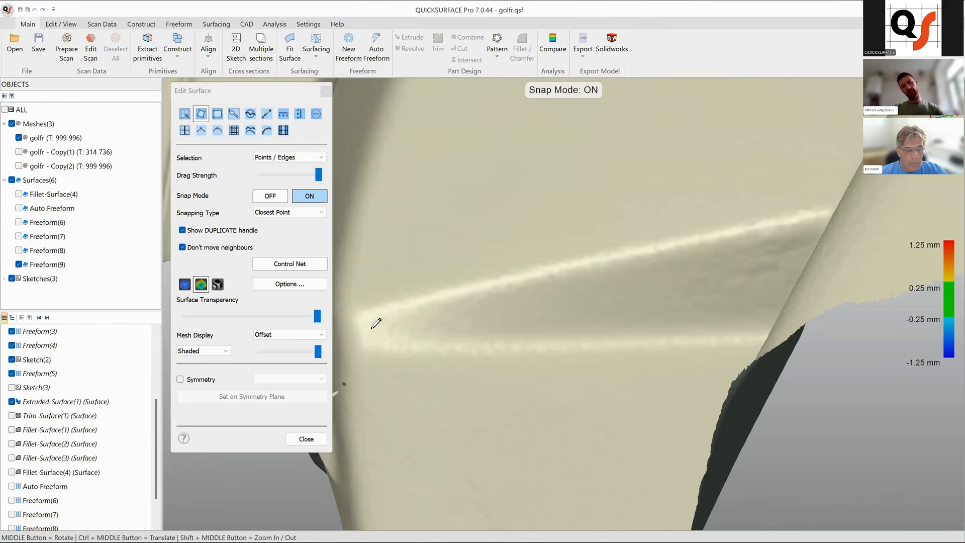
{"action": "mouse_move", "coordinate": [517, 305]}
{"action": "middle_mouse_down"}
{"action": "mouse_move", "coordinate": [656, 308]}
{"action": "mouse_move", "coordinate": [541, 282]}
{"action": "mouse_move", "coordinate": [607, 295]}
{"action": "mouse_move", "coordinate": [511, 304]}
{"action": "mouse_move", "coordinate": [560, 315]}
{"action": "mouse_move", "coordinate": [541, 321]}
{"action": "middle_mouse_up"}
{"action": "scroll", "coordinate": [518, 312], "scroll_direction": "up", "scroll_amount": 4}
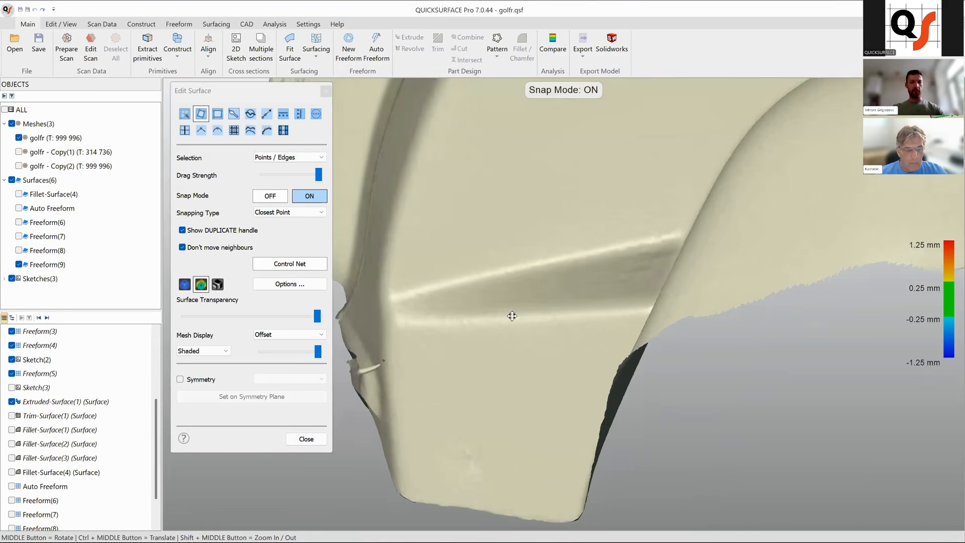
{"action": "middle_click_drag", "start_coordinate": [555, 325], "coordinate": [573, 321]}
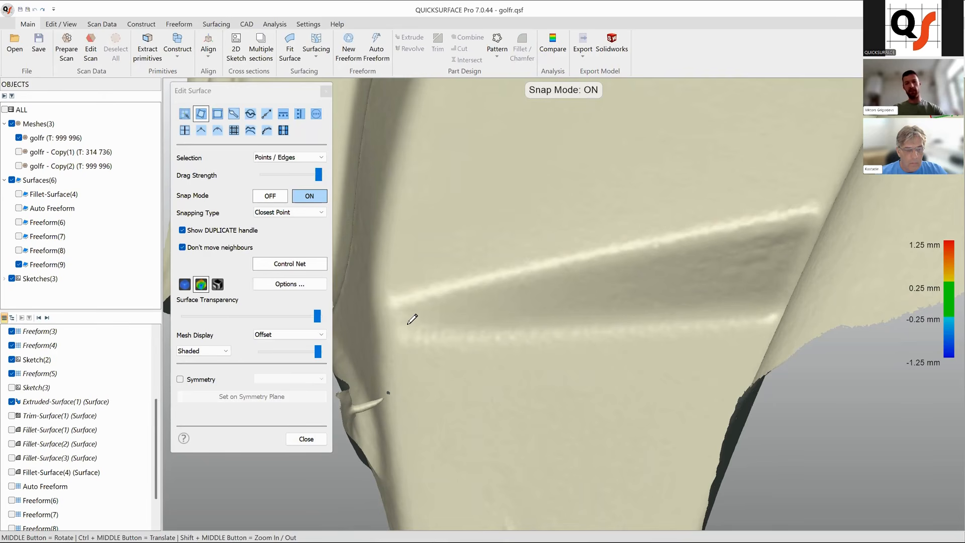
{"action": "middle_click_drag", "start_coordinate": [558, 295], "coordinate": [574, 327]}
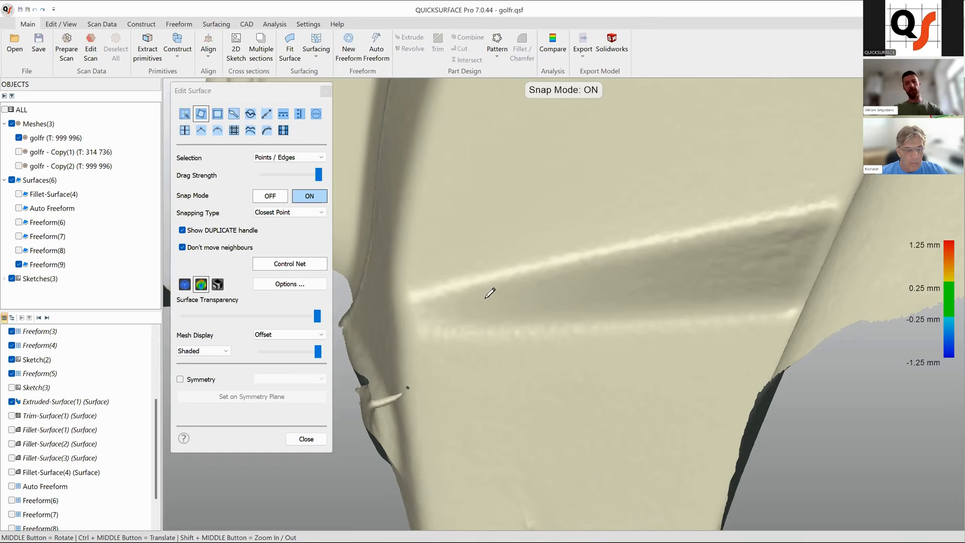
{"action": "mouse_move", "coordinate": [792, 287]}
{"action": "middle_mouse_down"}
{"action": "mouse_move", "coordinate": [769, 302]}
{"action": "mouse_move", "coordinate": [735, 301]}
{"action": "mouse_move", "coordinate": [778, 279]}
{"action": "middle_mouse_up"}
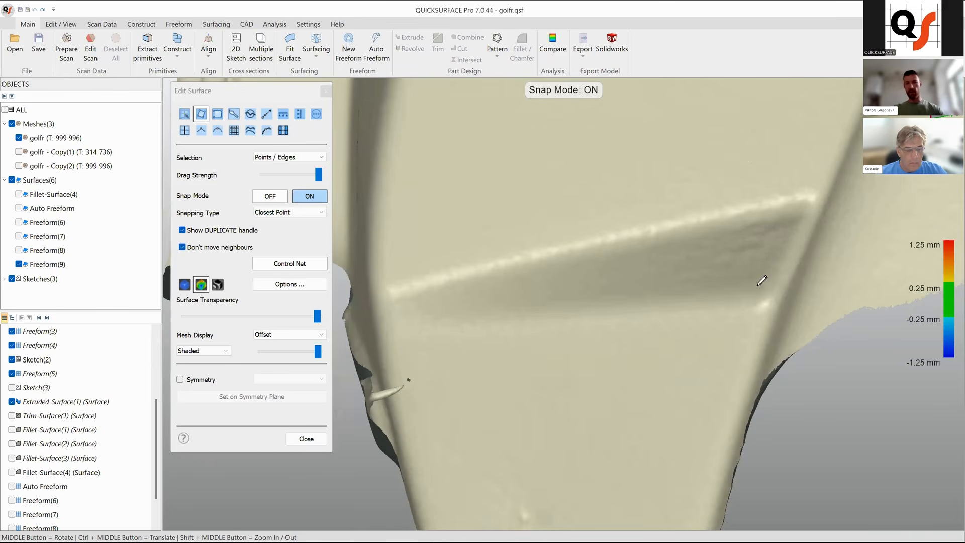
{"action": "left_click", "coordinate": [789, 222]}
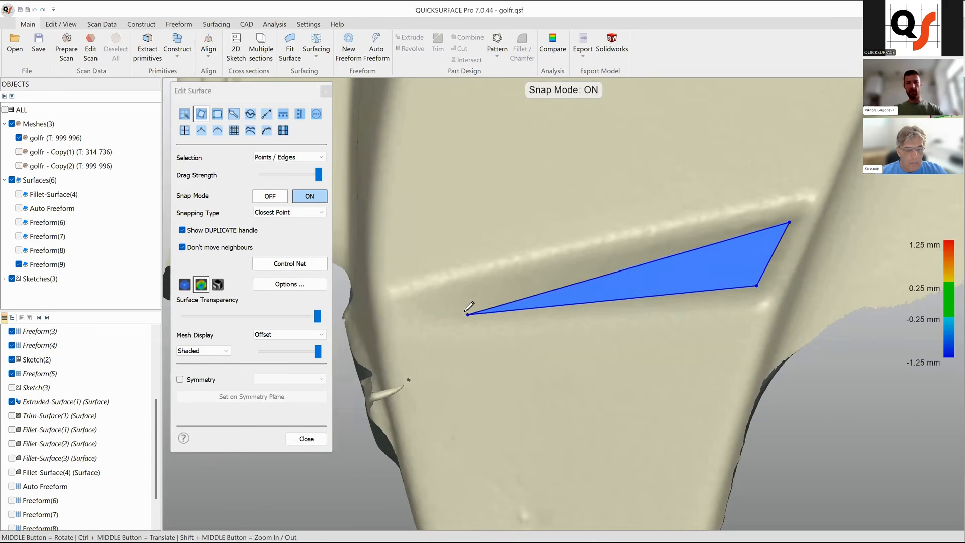
{"action": "left_click", "coordinate": [416, 296]}
{"action": "left_click", "coordinate": [417, 316]}
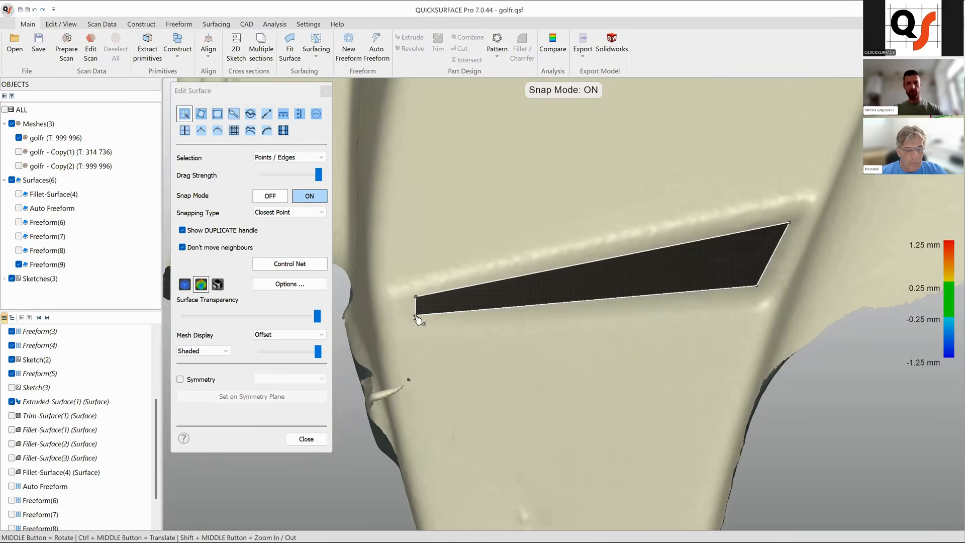
Select the strip's top edge, turn snapping off, switch the manipulator to Local and move the strip's left corner point.
{"action": "mouse_move", "coordinate": [635, 333]}
{"action": "middle_mouse_down"}
{"action": "mouse_move", "coordinate": [603, 313]}
{"action": "mouse_move", "coordinate": [623, 323]}
{"action": "middle_mouse_up"}
{"action": "left_click", "coordinate": [611, 300]}
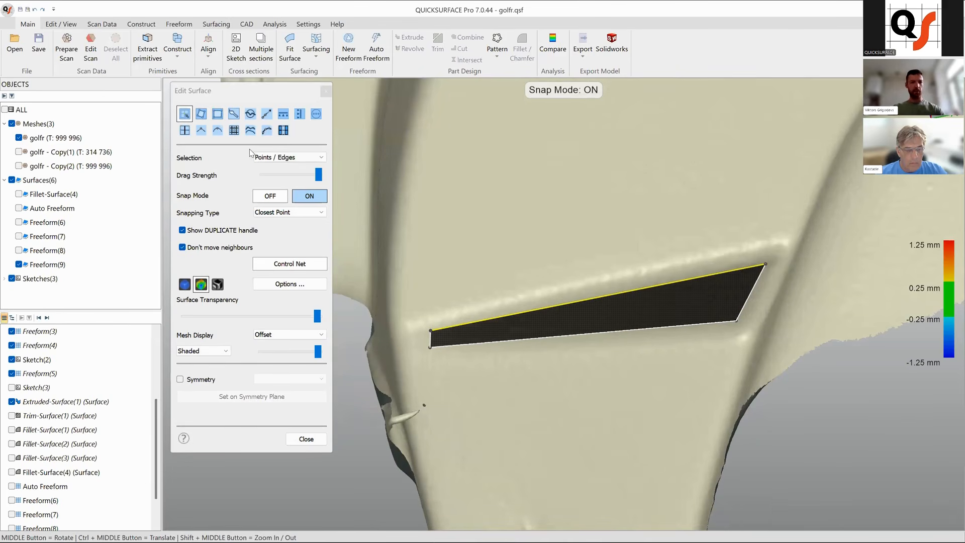
{"action": "left_click", "coordinate": [271, 197]}
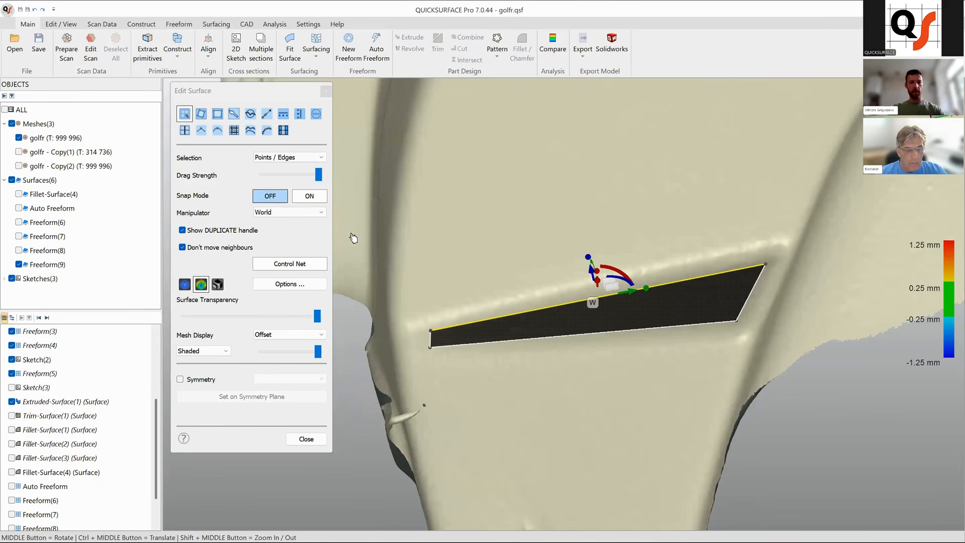
{"action": "left_click", "coordinate": [432, 334]}
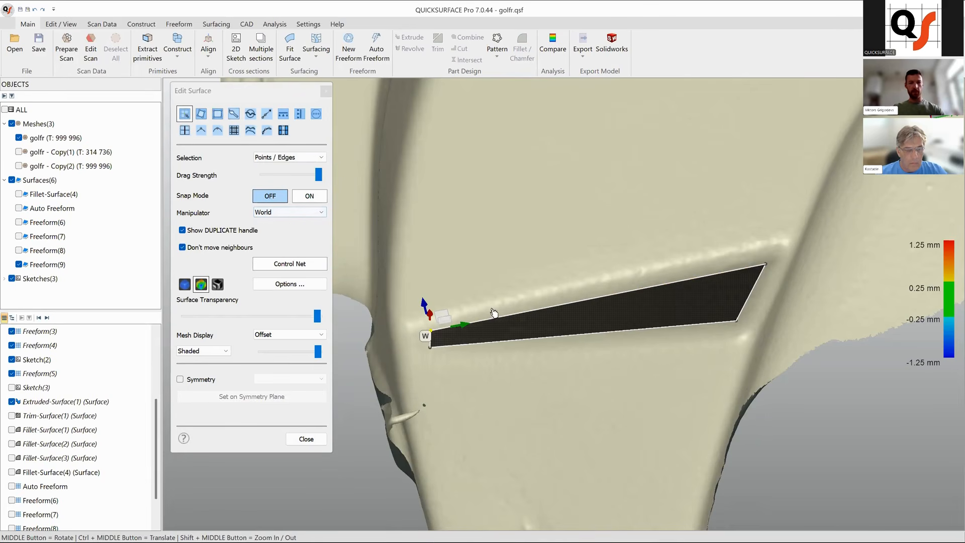
{"action": "left_click", "coordinate": [297, 212]}
{"action": "left_click", "coordinate": [297, 228]}
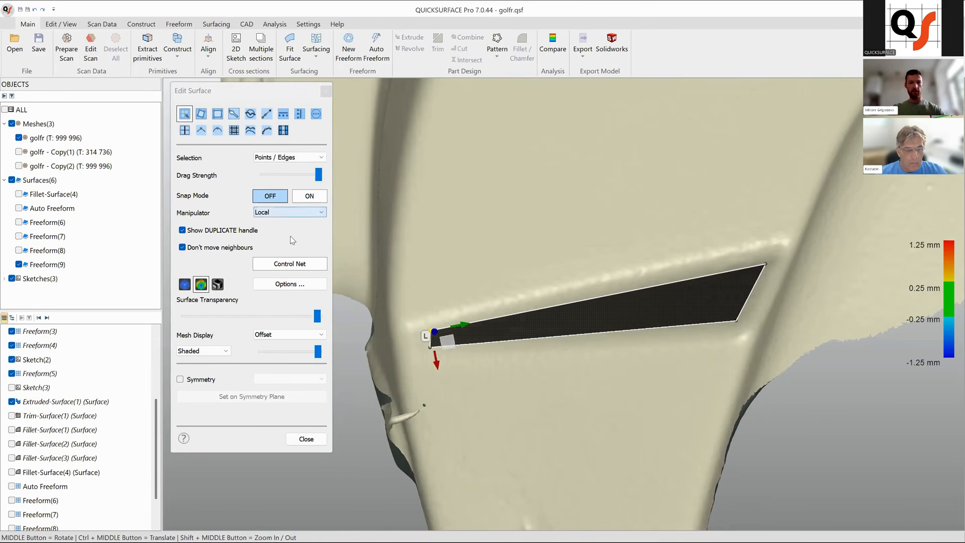
{"action": "middle_click_drag", "start_coordinate": [540, 319], "coordinate": [445, 386]}
{"action": "left_click_drag", "start_coordinate": [449, 365], "coordinate": [446, 344]}
{"action": "scroll", "coordinate": [508, 376], "scroll_direction": "down", "scroll_amount": 5}
{"action": "scroll", "coordinate": [511, 376], "scroll_direction": "up", "scroll_amount": 6}
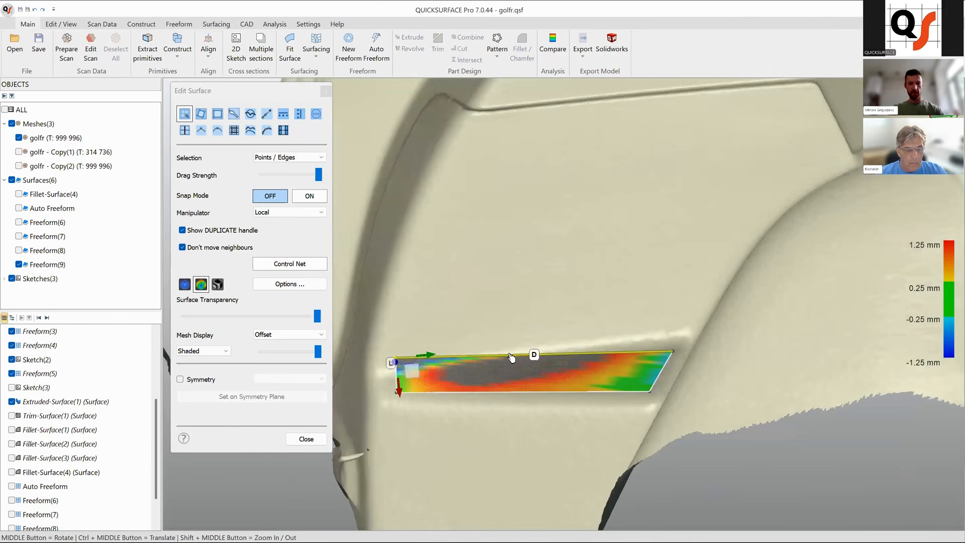
Drag the strip's left end corner points further out along the ridge.
{"action": "left_click", "coordinate": [512, 357]}
{"action": "middle_click_drag", "start_coordinate": [533, 374], "coordinate": [550, 393]}
{"action": "left_click_drag", "start_coordinate": [545, 389], "coordinate": [546, 371]}
{"action": "middle_click_drag", "start_coordinate": [621, 389], "coordinate": [563, 354]}
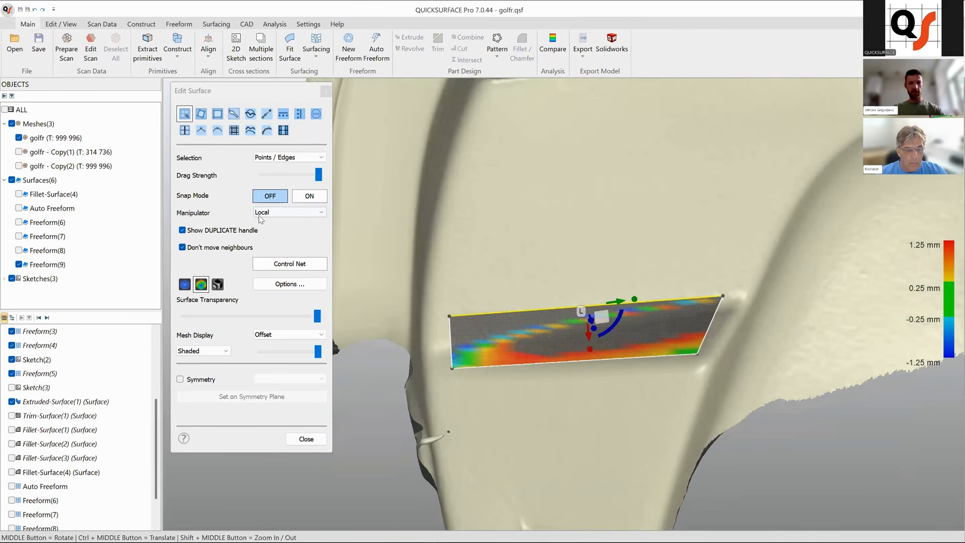
Extend the strip's right end by moving its corner points outward along the ridge.
{"action": "left_click", "coordinate": [262, 216]}
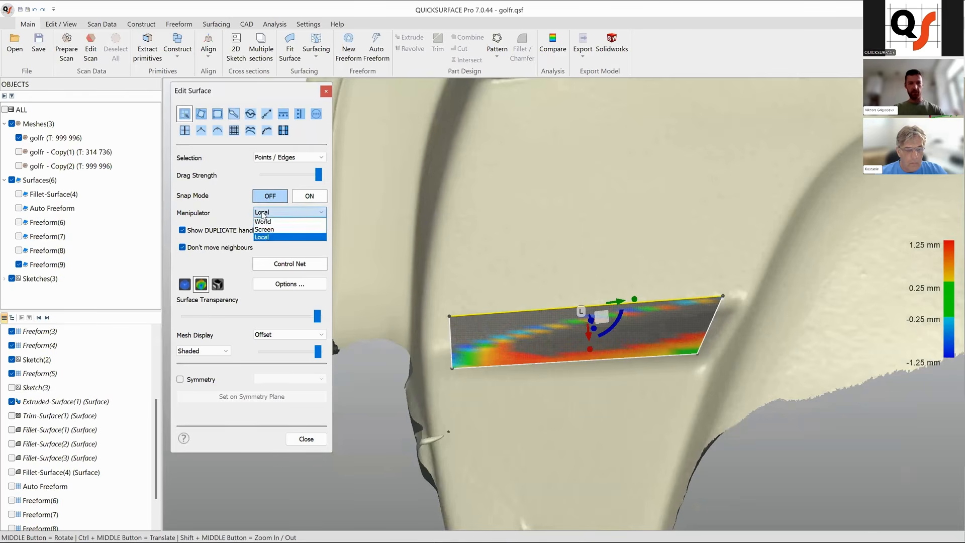
{"action": "left_click", "coordinate": [726, 298]}
{"action": "left_click", "coordinate": [724, 297]}
{"action": "middle_click_drag", "start_coordinate": [727, 301], "coordinate": [751, 331]}
{"action": "left_click_drag", "start_coordinate": [730, 301], "coordinate": [730, 307]}
{"action": "middle_click_drag", "start_coordinate": [661, 364], "coordinate": [544, 279]}
{"action": "scroll", "coordinate": [602, 301], "scroll_direction": "up", "scroll_amount": 2}
{"action": "left_click", "coordinate": [543, 280]}
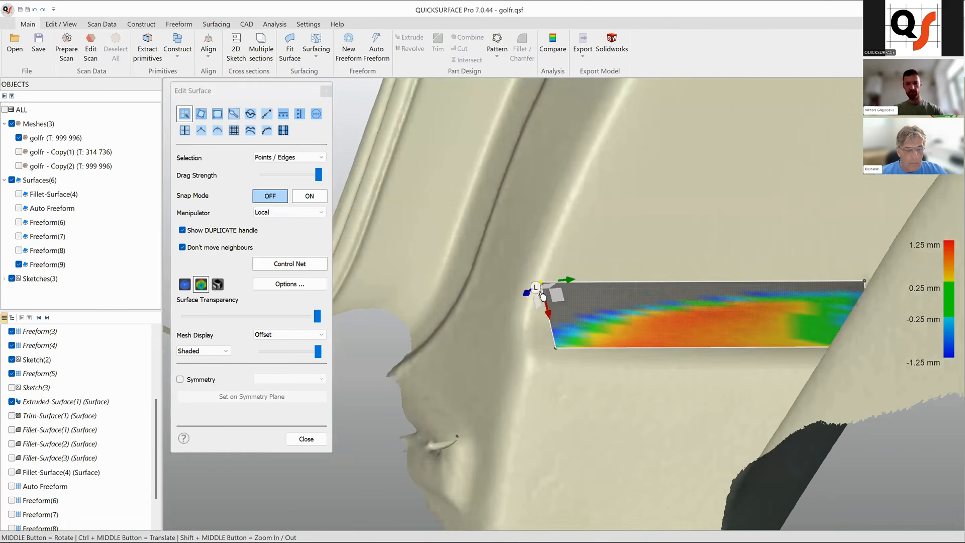
{"action": "left_click_drag", "start_coordinate": [528, 299], "coordinate": [530, 297]}
{"action": "middle_click_drag", "start_coordinate": [529, 296], "coordinate": [504, 280]}
Insert a mid-span isoline across the strip and snap its lower point onto the mesh.
{"action": "double_click", "coordinate": [497, 272]}
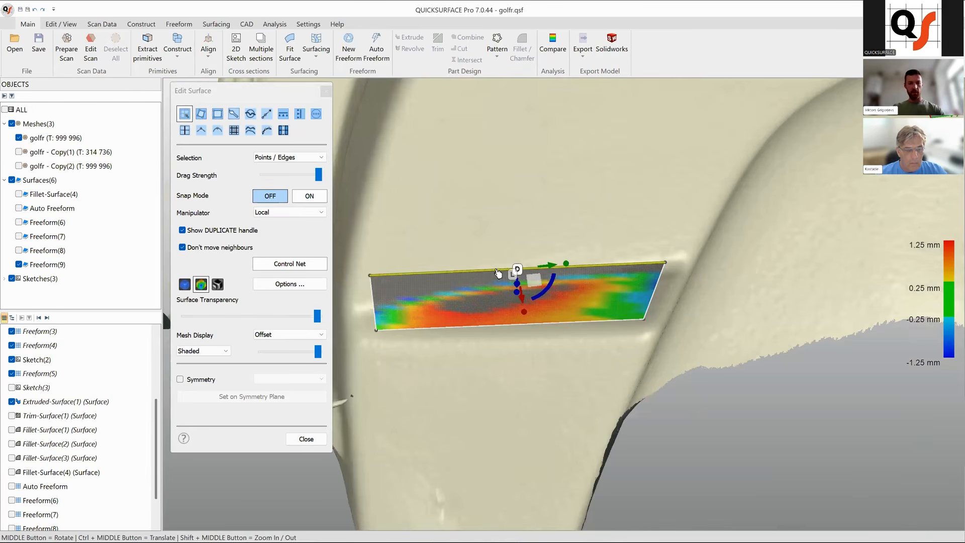
{"action": "left_click", "coordinate": [309, 196]}
{"action": "left_click_drag", "start_coordinate": [511, 326], "coordinate": [517, 328]}
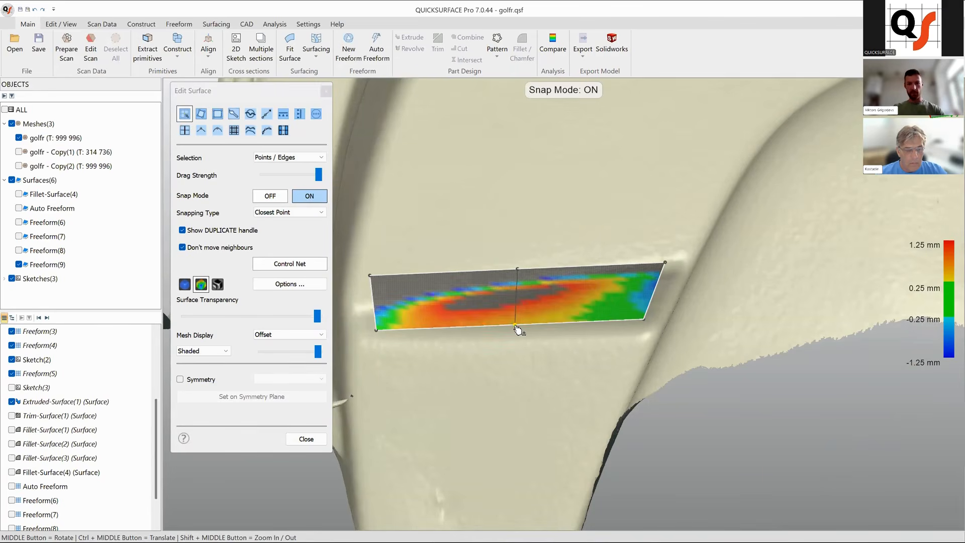
{"action": "left_click", "coordinate": [267, 197]}
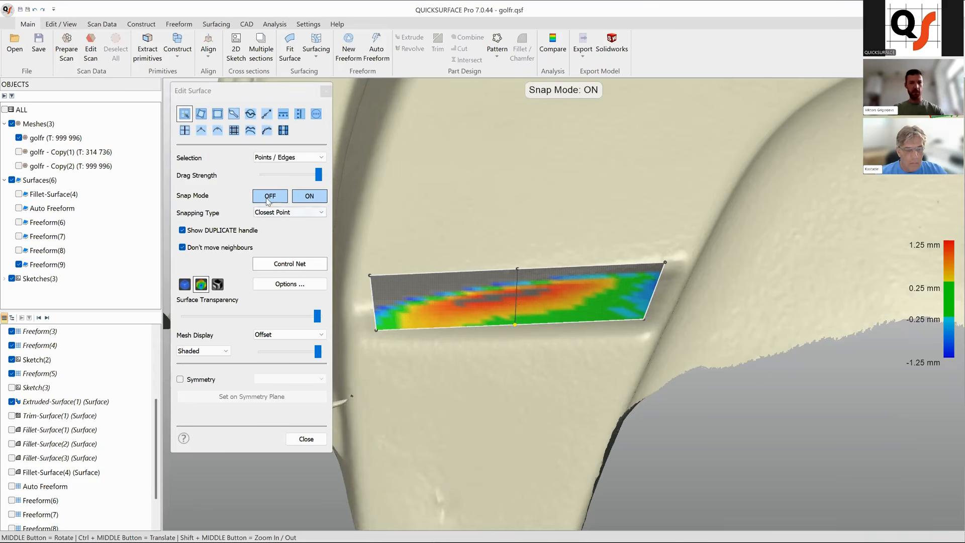
Move the strip's middle top point and left corner with the manipulator to fit the ridge.
{"action": "left_click", "coordinate": [518, 274]}
{"action": "middle_click_drag", "start_coordinate": [548, 307], "coordinate": [570, 310]}
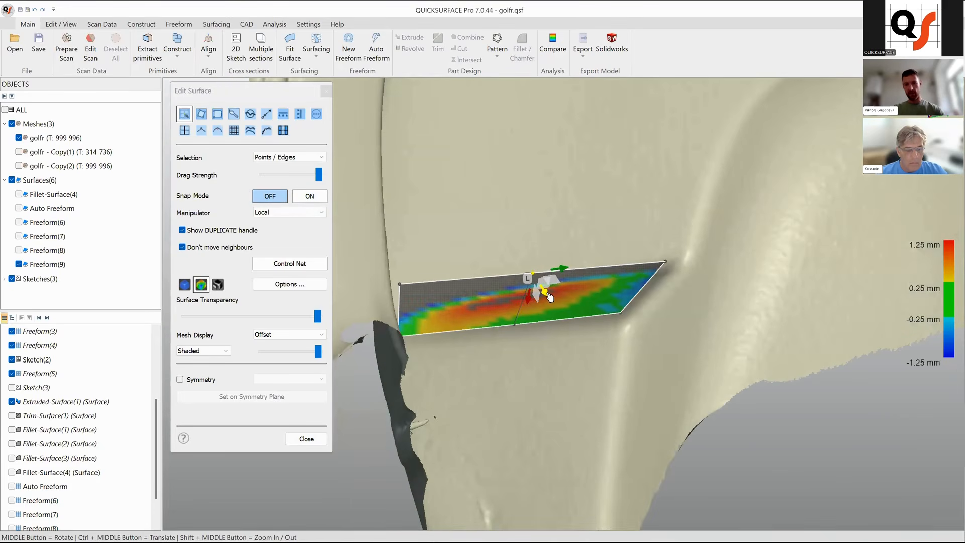
{"action": "left_click_drag", "start_coordinate": [545, 292], "coordinate": [548, 298]}
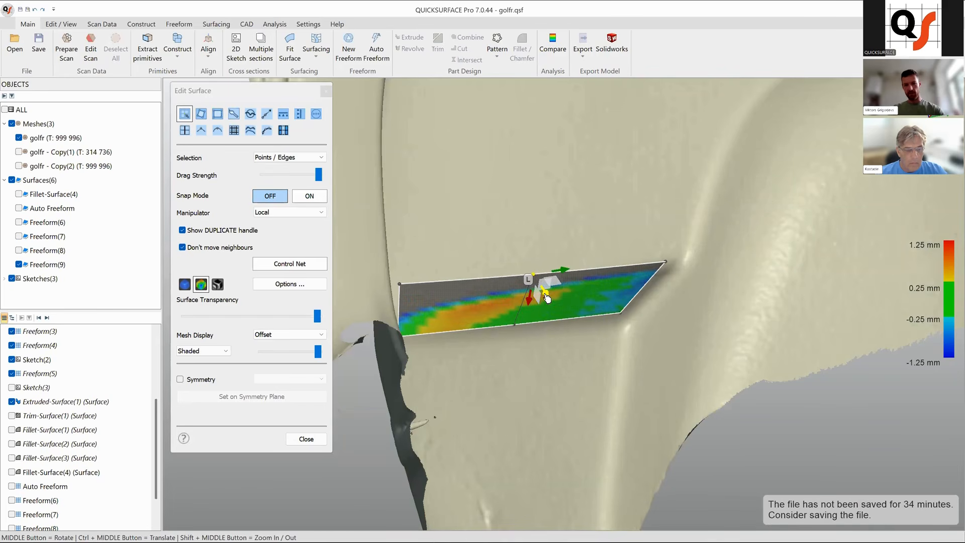
{"action": "middle_click_drag", "start_coordinate": [565, 321], "coordinate": [565, 286]}
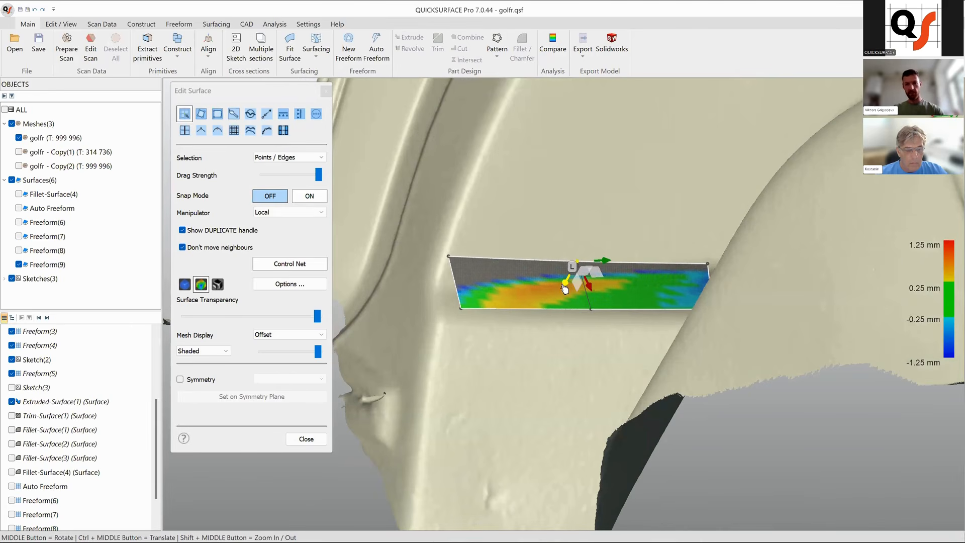
{"action": "left_click_drag", "start_coordinate": [568, 284], "coordinate": [568, 286]}
{"action": "left_click", "coordinate": [447, 257]}
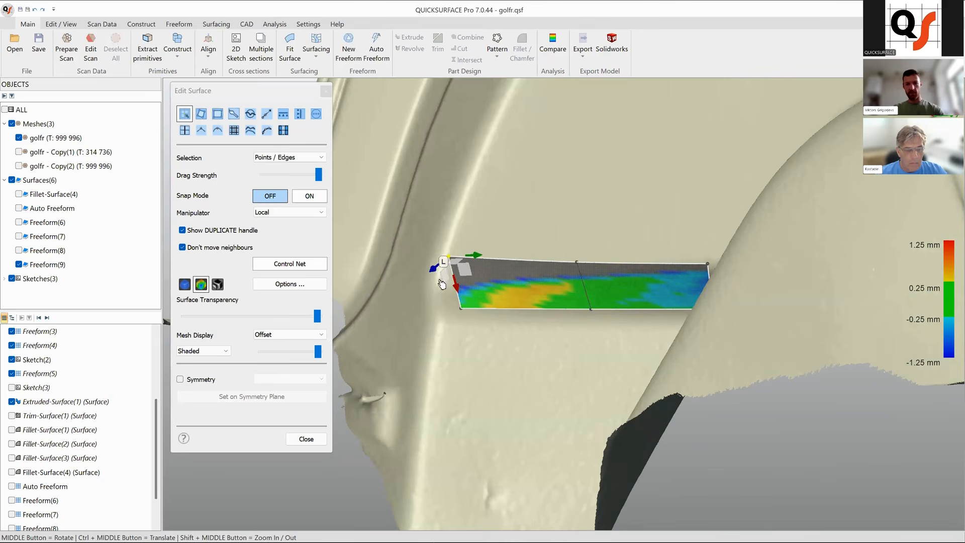
{"action": "left_click_drag", "start_coordinate": [438, 274], "coordinate": [435, 276]}
Select the strip's right edge and snap its lower right corner onto the mesh.
{"action": "middle_click_drag", "start_coordinate": [696, 316], "coordinate": [626, 312]}
{"action": "left_click", "coordinate": [611, 301]}
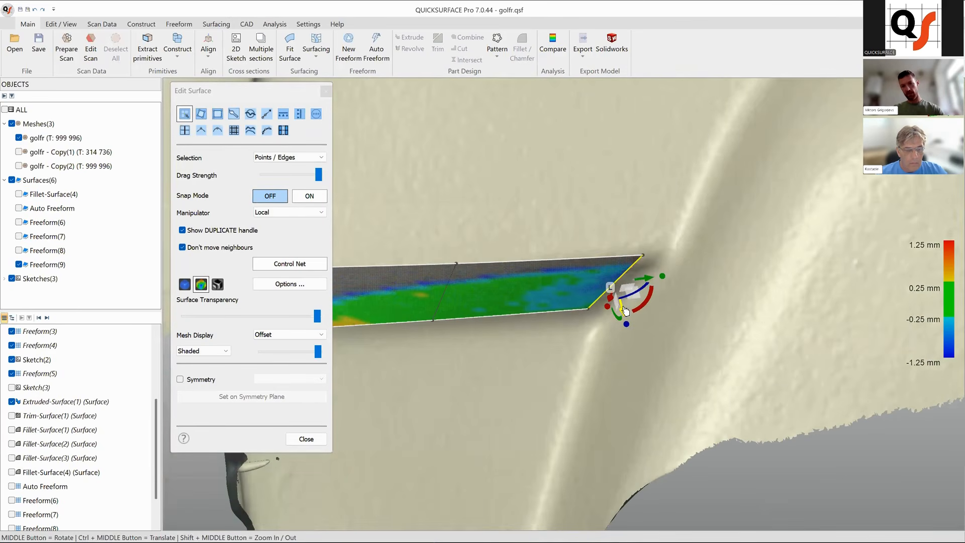
{"action": "middle_click_drag", "start_coordinate": [633, 345], "coordinate": [648, 279]}
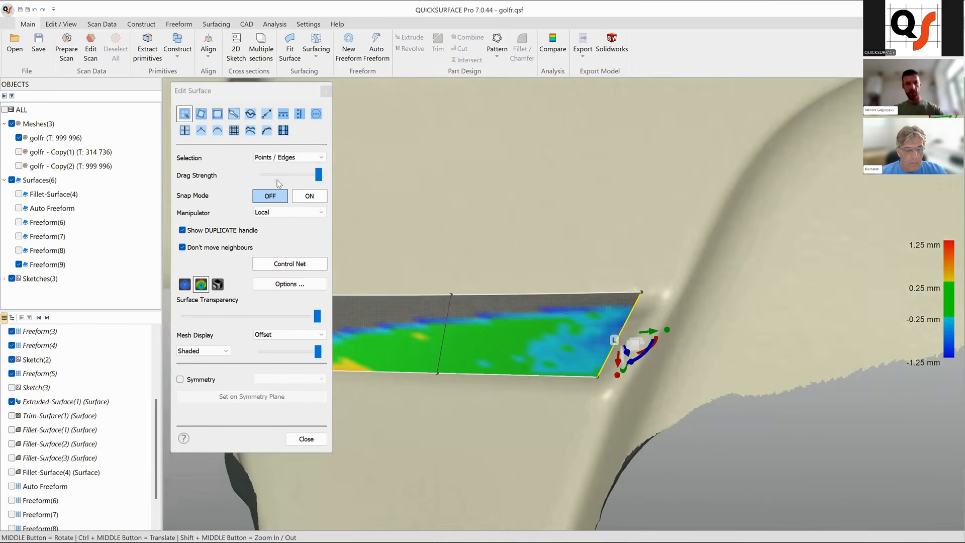
{"action": "left_click", "coordinate": [311, 197]}
{"action": "left_click_drag", "start_coordinate": [597, 378], "coordinate": [601, 377]}
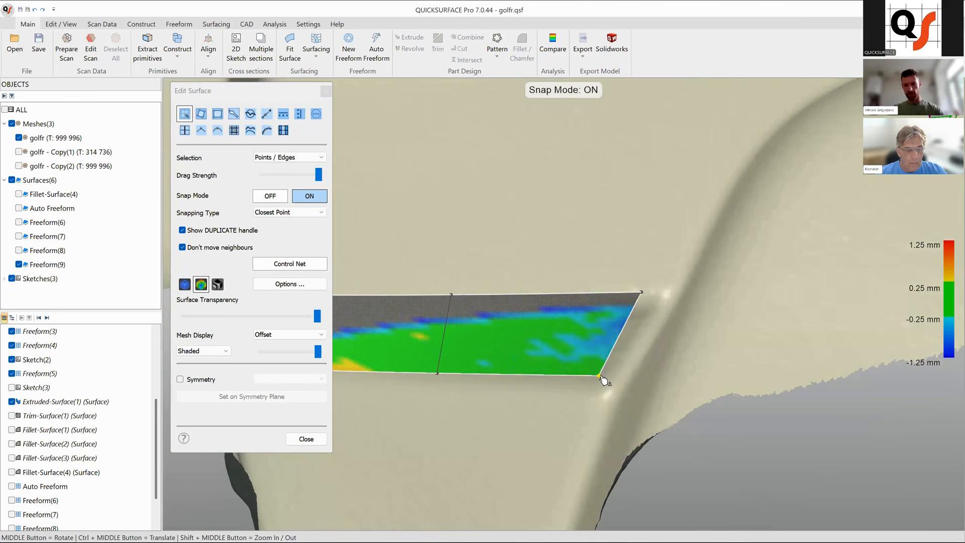
{"action": "left_click", "coordinate": [270, 196]}
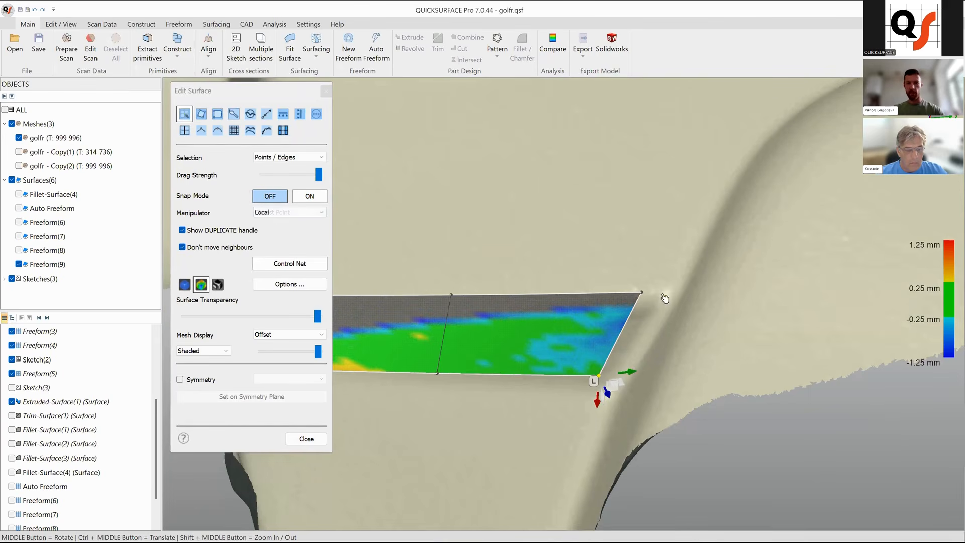
Move the strip's upper right corner outward to lengthen the right end.
{"action": "left_click", "coordinate": [642, 293]}
{"action": "middle_click_drag", "start_coordinate": [533, 345], "coordinate": [616, 386]}
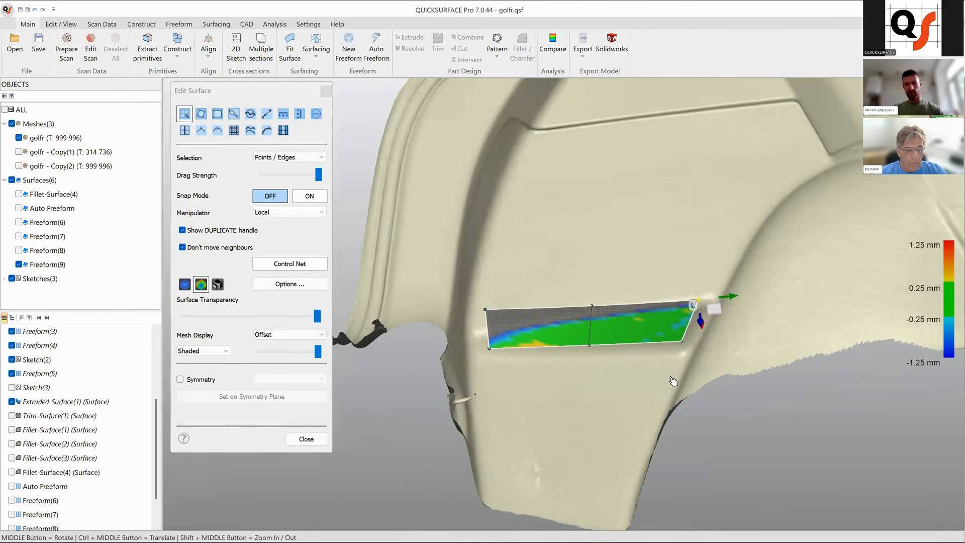
{"action": "scroll", "coordinate": [602, 368], "scroll_direction": "up", "scroll_amount": 5}
{"action": "mouse_move", "coordinate": [528, 352]}
{"action": "middle_mouse_down"}
{"action": "mouse_move", "coordinate": [491, 423]}
{"action": "mouse_move", "coordinate": [581, 208]}
{"action": "mouse_move", "coordinate": [483, 288]}
{"action": "mouse_move", "coordinate": [642, 281]}
{"action": "mouse_move", "coordinate": [520, 318]}
{"action": "mouse_move", "coordinate": [538, 327]}
{"action": "mouse_move", "coordinate": [489, 448]}
{"action": "mouse_move", "coordinate": [620, 322]}
{"action": "mouse_move", "coordinate": [764, 317]}
{"action": "middle_mouse_up"}
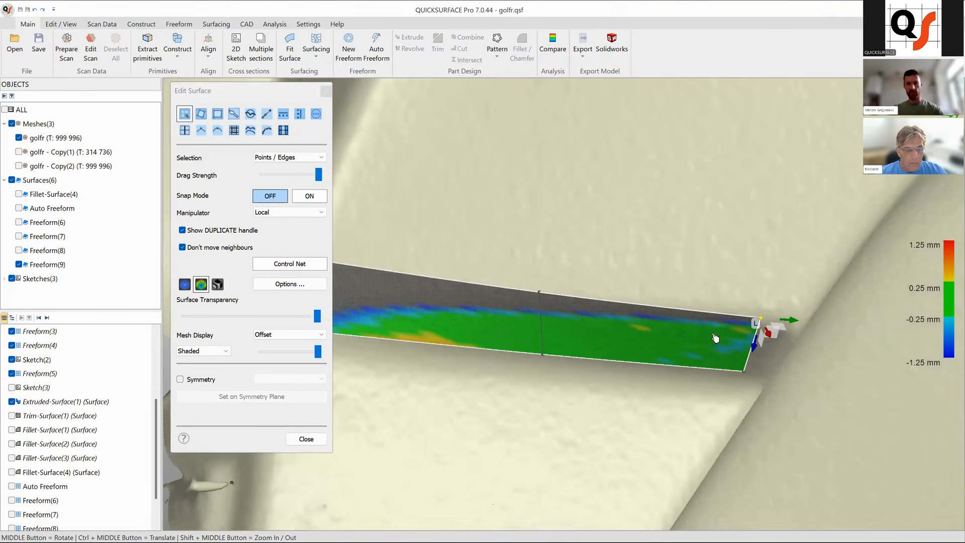
{"action": "scroll", "coordinate": [734, 324], "scroll_direction": "down", "scroll_amount": 5}
{"action": "middle_click_drag", "start_coordinate": [622, 349], "coordinate": [708, 355]}
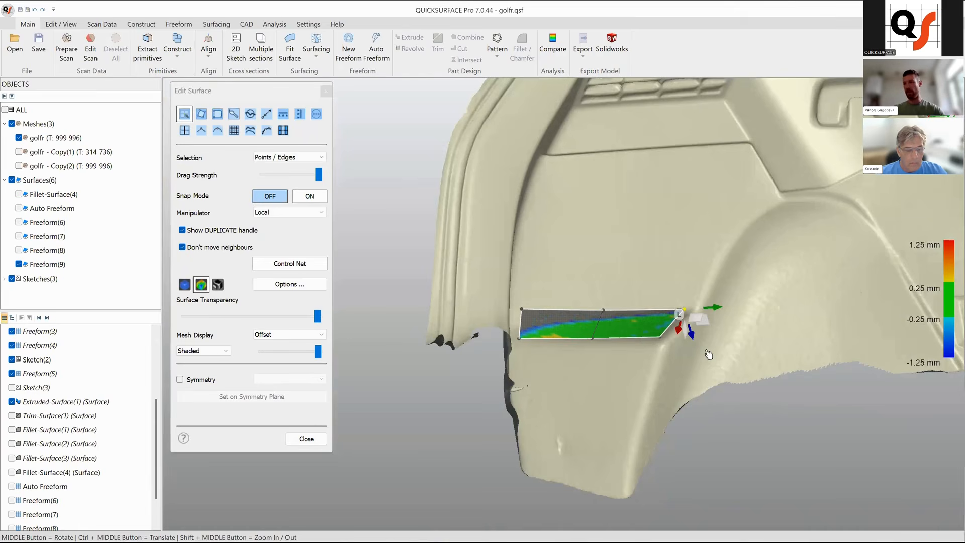
{"action": "scroll", "coordinate": [651, 325], "scroll_direction": "up", "scroll_amount": 2}
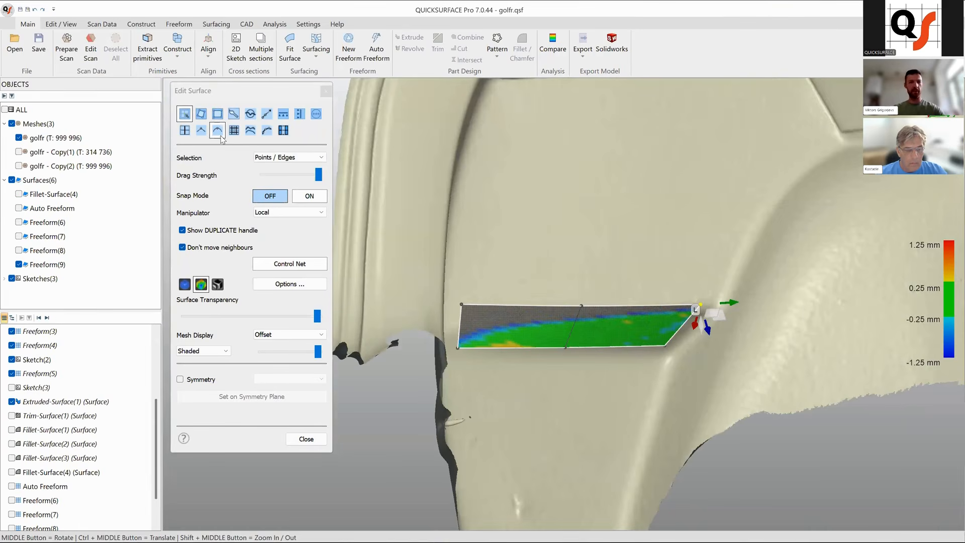
Extrapolate the strip's right, left and top edges beyond the ridge and close the surface editor.
{"action": "left_click", "coordinate": [265, 114]}
{"action": "middle_click_drag", "start_coordinate": [566, 325], "coordinate": [542, 356]}
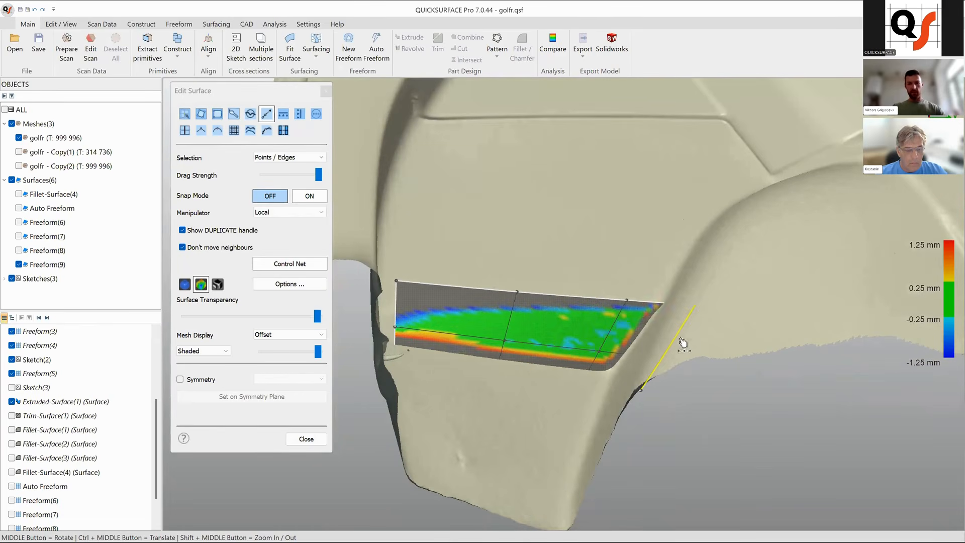
{"action": "left_click", "coordinate": [397, 315]}
{"action": "middle_click_drag", "start_coordinate": [402, 322], "coordinate": [635, 280]}
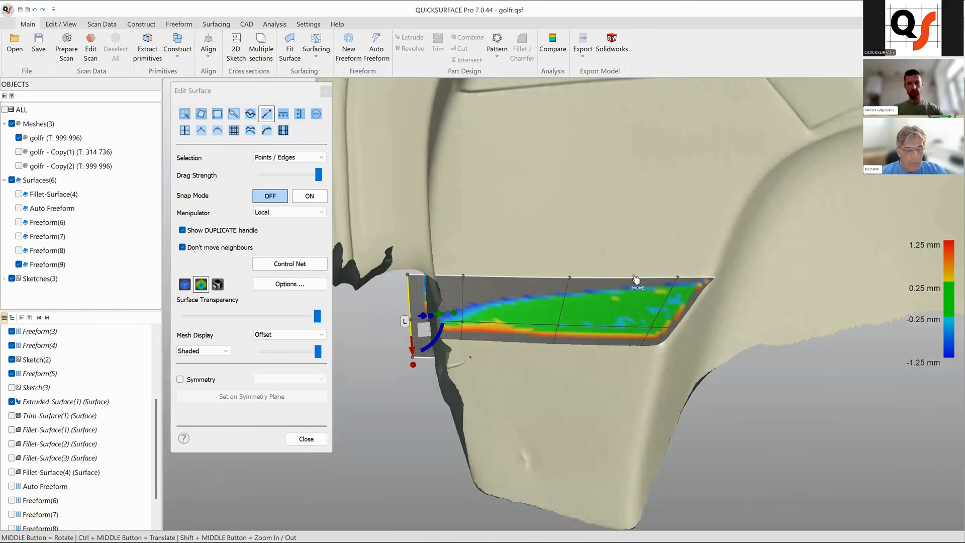
{"action": "left_click_drag", "start_coordinate": [636, 279], "coordinate": [641, 258]}
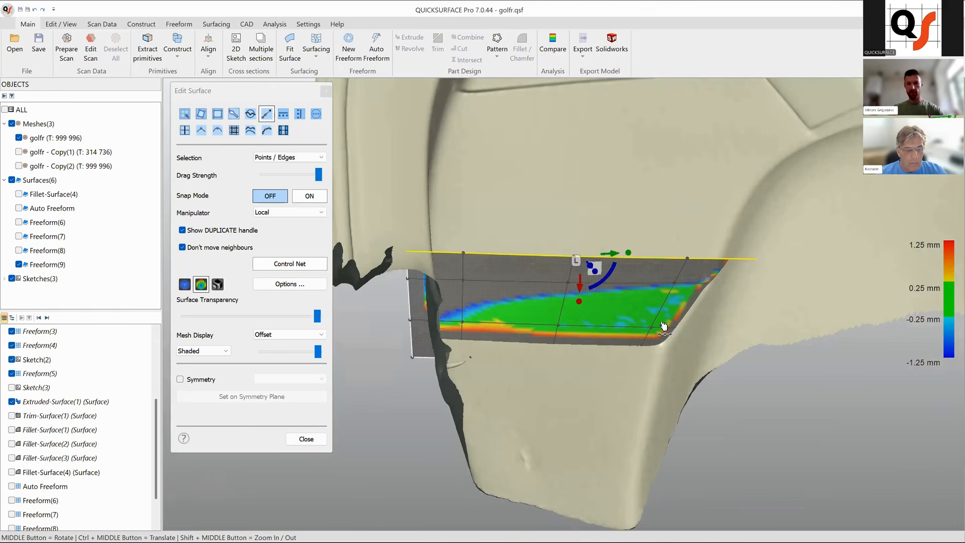
{"action": "scroll", "coordinate": [668, 325], "scroll_direction": "down", "scroll_amount": 3}
{"action": "middle_click_drag", "start_coordinate": [672, 324], "coordinate": [609, 375]}
{"action": "scroll", "coordinate": [648, 367], "scroll_direction": "up", "scroll_amount": 6}
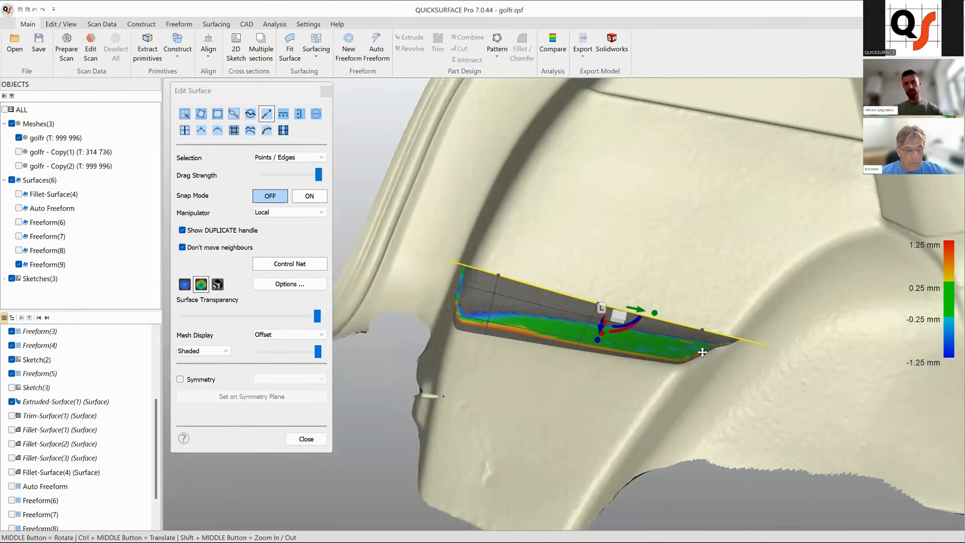
{"action": "left_click", "coordinate": [322, 442]}
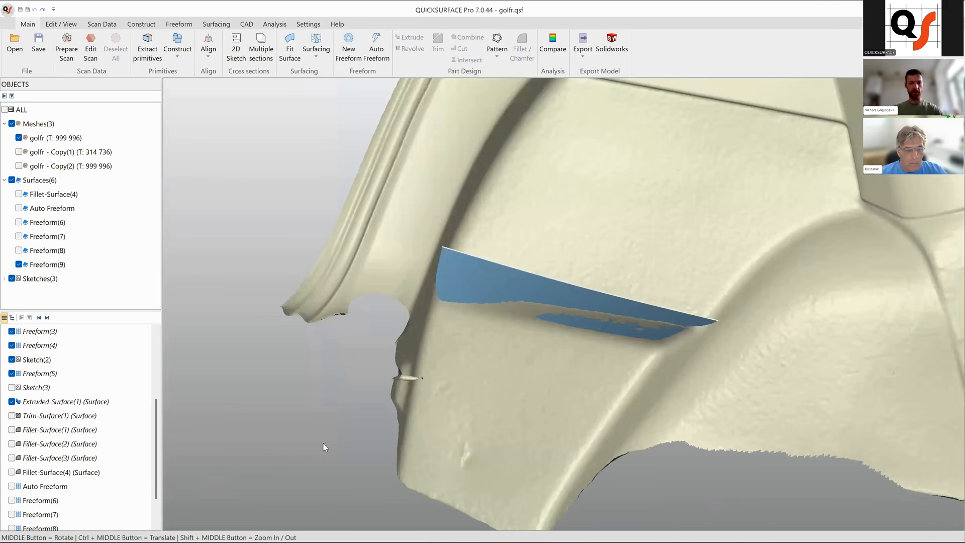
Hide the Freeform(9) surface.
{"action": "middle_click_drag", "start_coordinate": [492, 327], "coordinate": [463, 293]}
{"action": "right_click", "coordinate": [464, 291]}
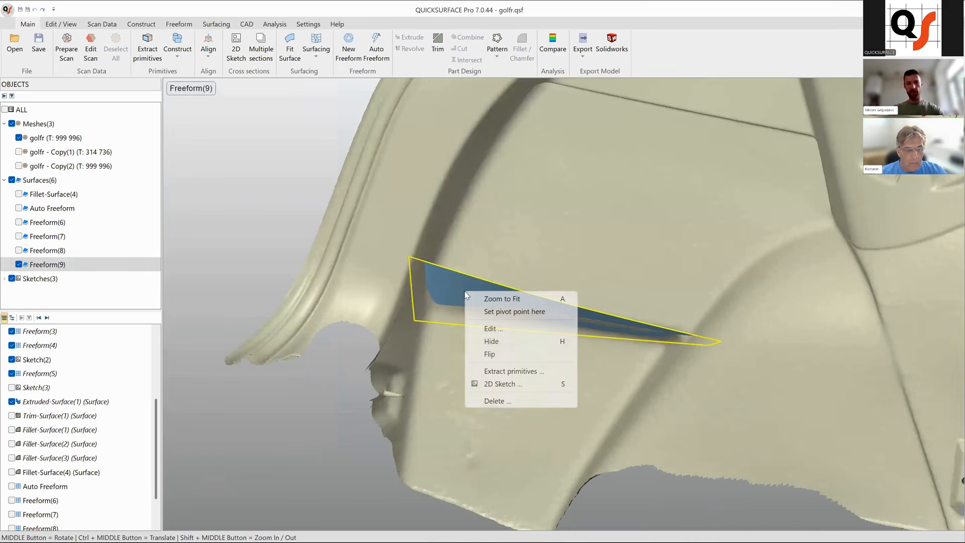
{"action": "left_click", "coordinate": [508, 345]}
Start a new freeform and pick four corner points outlining a narrow strip along the panel's vertical ridge.
{"action": "scroll", "coordinate": [555, 370], "scroll_direction": "down", "scroll_amount": 8}
{"action": "middle_click_drag", "start_coordinate": [555, 370], "coordinate": [616, 396]}
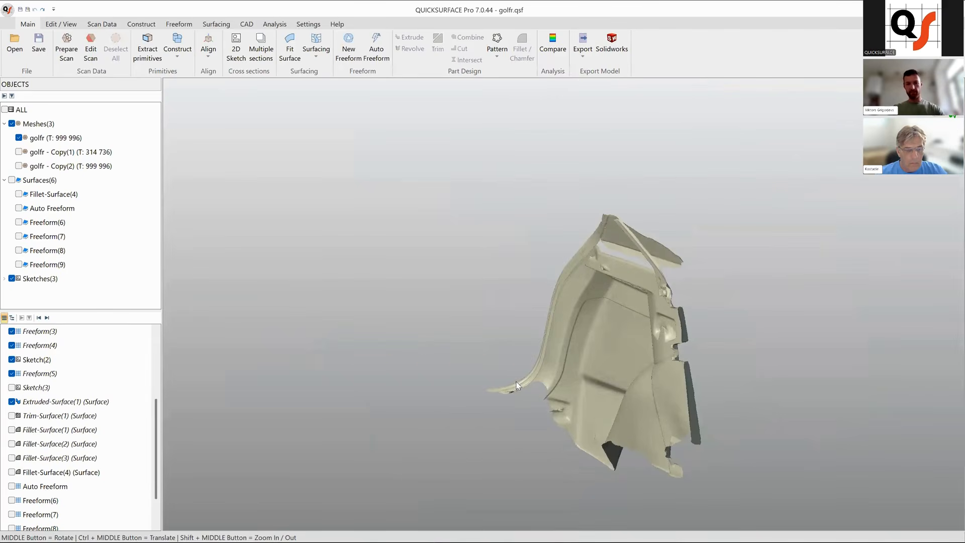
{"action": "scroll", "coordinate": [616, 396], "scroll_direction": "up", "scroll_amount": 6}
{"action": "scroll", "coordinate": [615, 396], "scroll_direction": "up", "scroll_amount": 3}
{"action": "middle_click_drag", "start_coordinate": [539, 351], "coordinate": [508, 325], "text": "ctrl"}
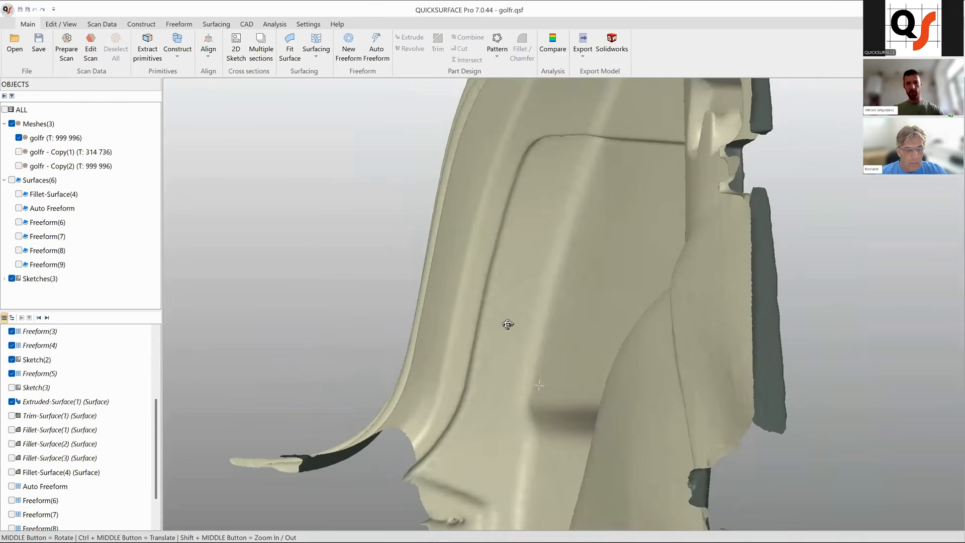
{"action": "middle_click_drag", "start_coordinate": [525, 196], "coordinate": [551, 267]}
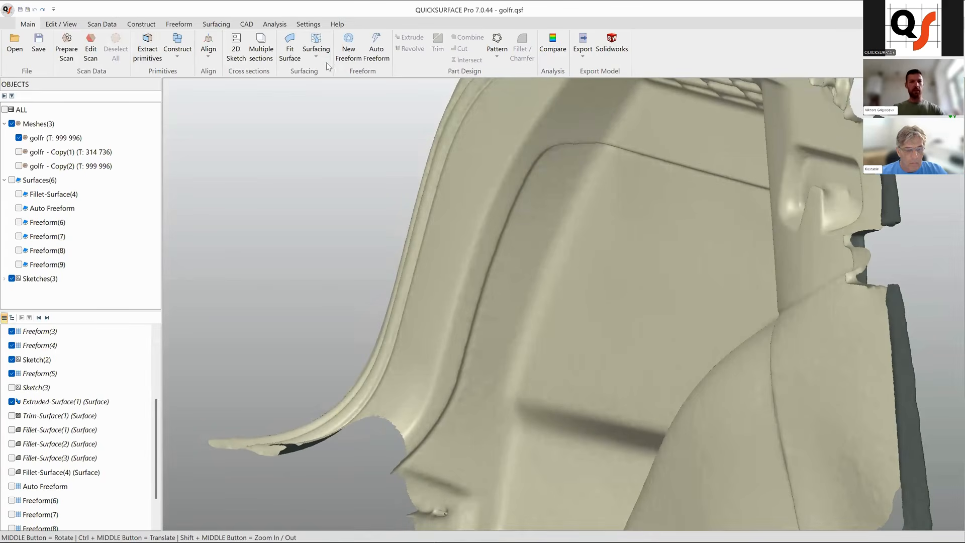
{"action": "left_click", "coordinate": [349, 50]}
{"action": "middle_click_drag", "start_coordinate": [627, 228], "coordinate": [624, 189]}
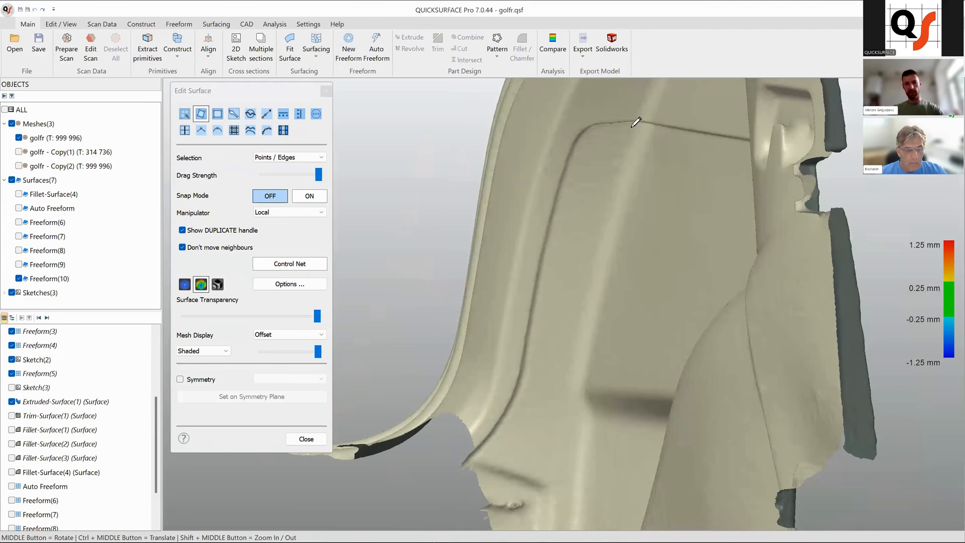
{"action": "left_click", "coordinate": [568, 376]}
{"action": "left_click", "coordinate": [530, 370]}
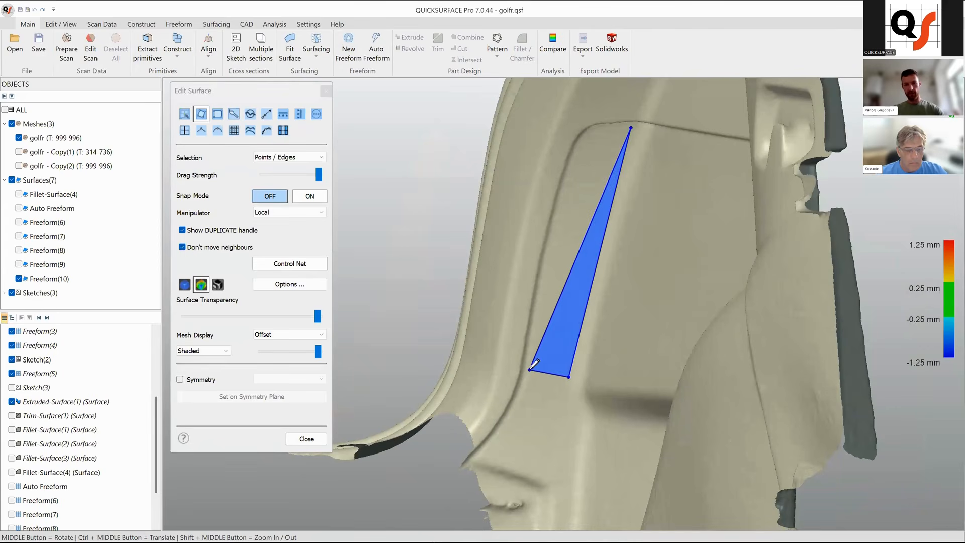
{"action": "left_click", "coordinate": [542, 257]}
{"action": "left_click", "coordinate": [585, 138]}
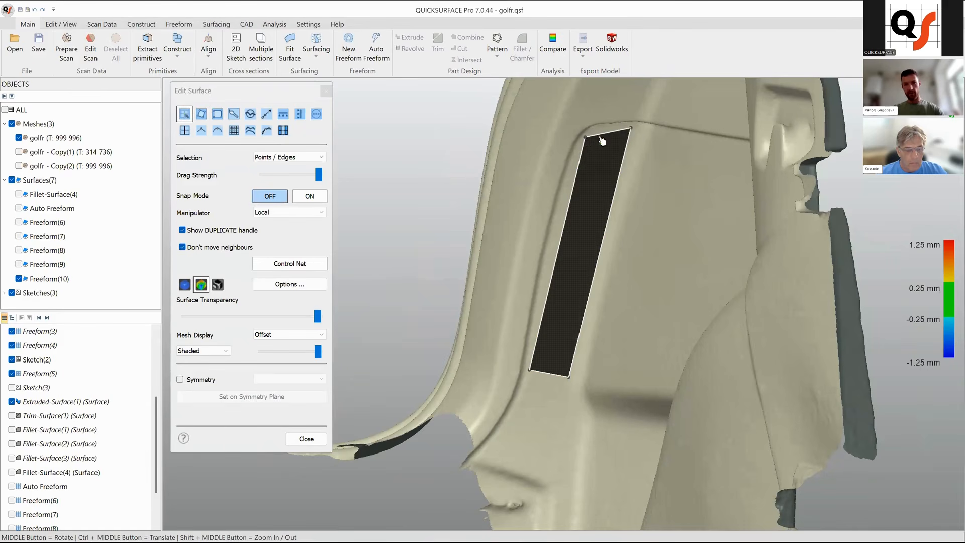
Nudge the strip's upper right corner and switch snap mode on so points snap to the mesh.
{"action": "left_click_drag", "start_coordinate": [632, 128], "coordinate": [627, 142]}
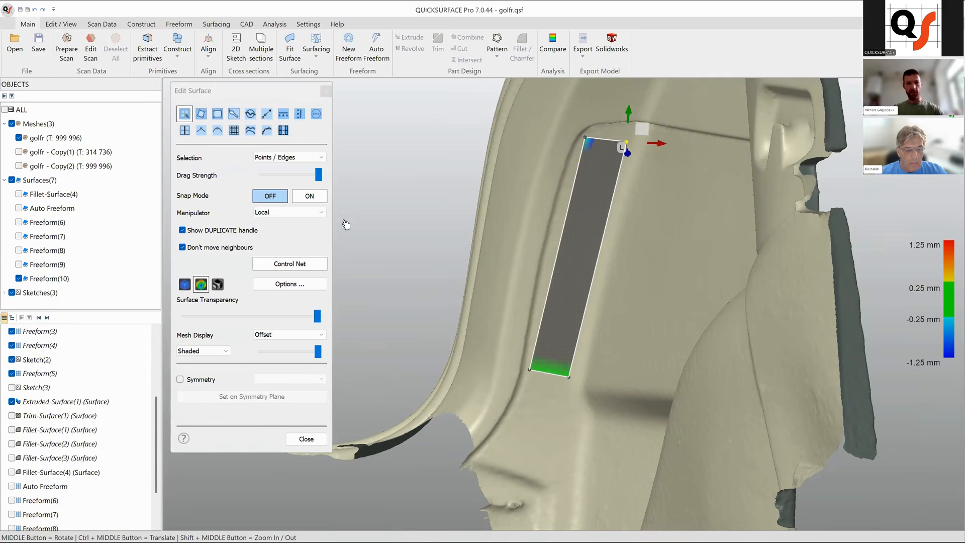
{"action": "left_click", "coordinate": [324, 199]}
{"action": "left_click", "coordinate": [587, 136]}
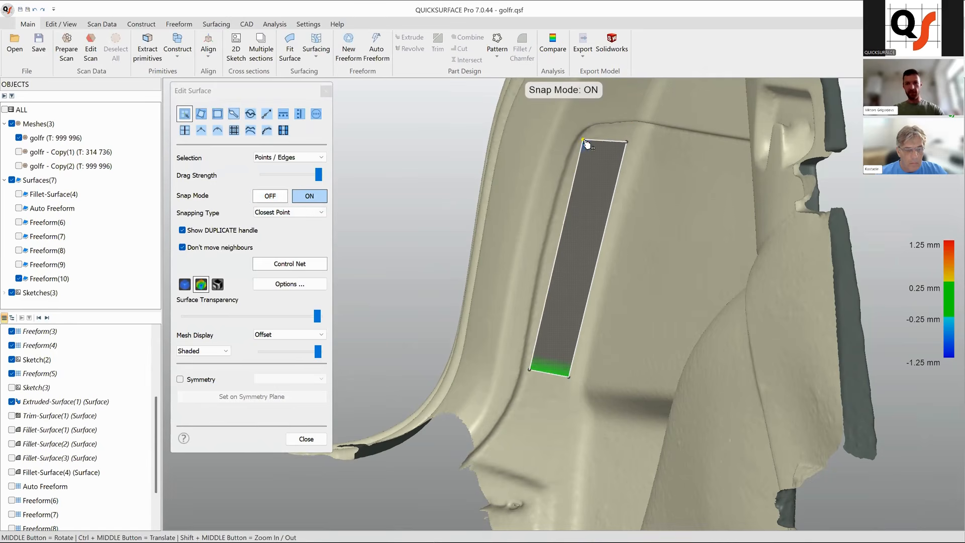
Insert three cross divisions along the length of the strip.
{"action": "double_click", "coordinate": [567, 218]}
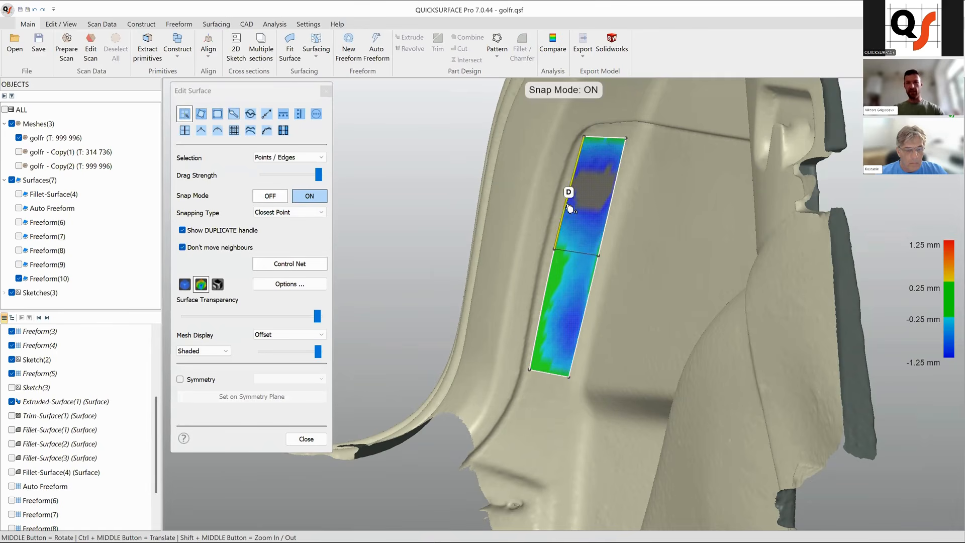
{"action": "double_click", "coordinate": [572, 178]}
{"action": "double_click", "coordinate": [543, 304]}
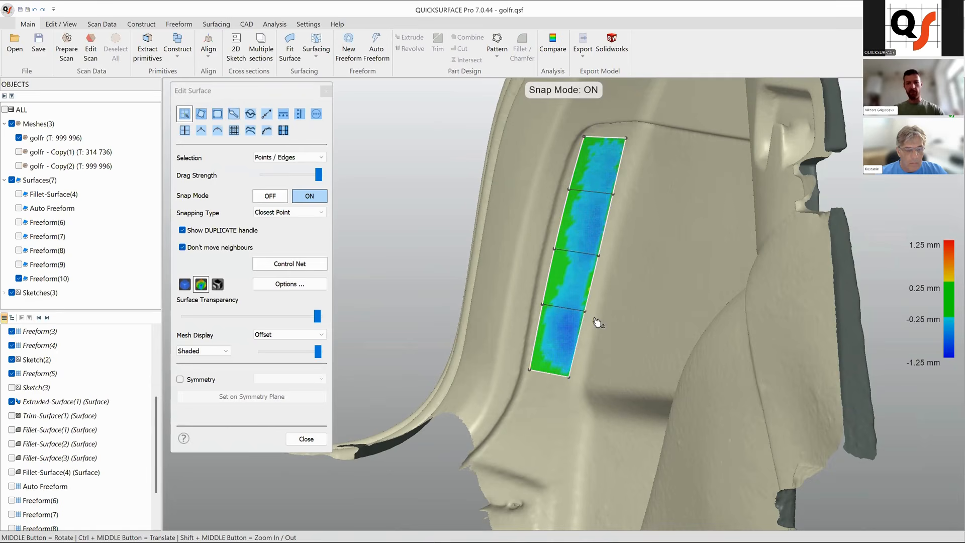
Snap the strip's corner and edge points onto the ridge and add a lengthwise division.
{"action": "middle_click_drag", "start_coordinate": [607, 292], "coordinate": [605, 251]}
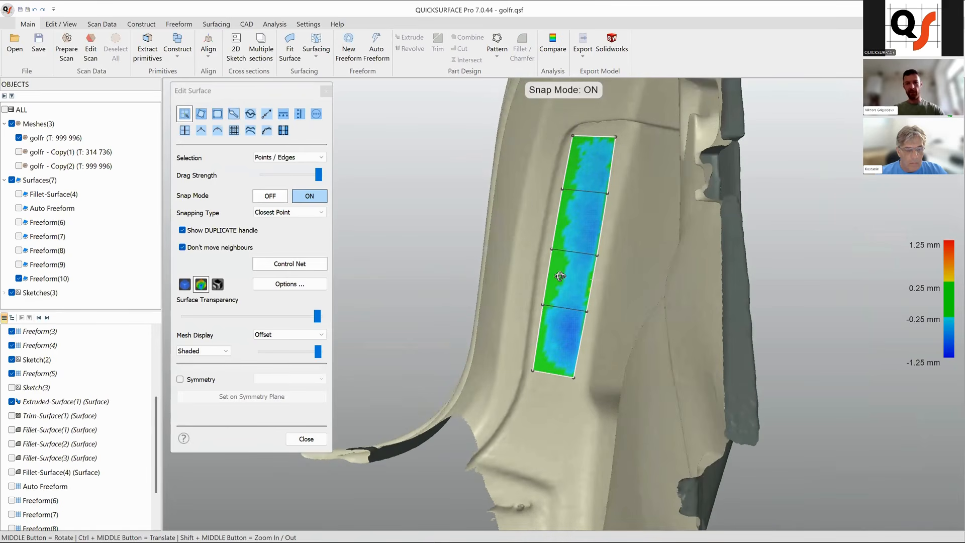
{"action": "left_click_drag", "start_coordinate": [619, 137], "coordinate": [623, 136]}
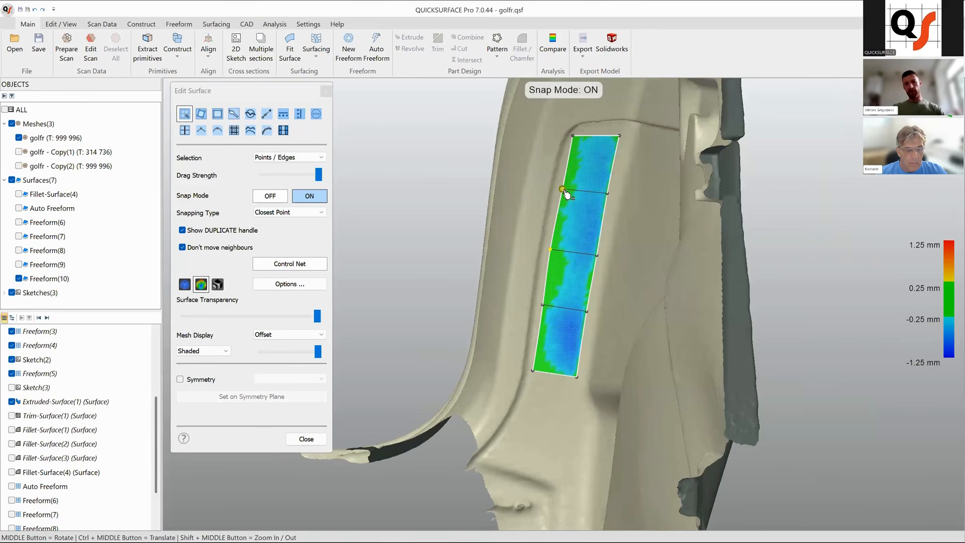
{"action": "left_click_drag", "start_coordinate": [564, 193], "coordinate": [563, 194]}
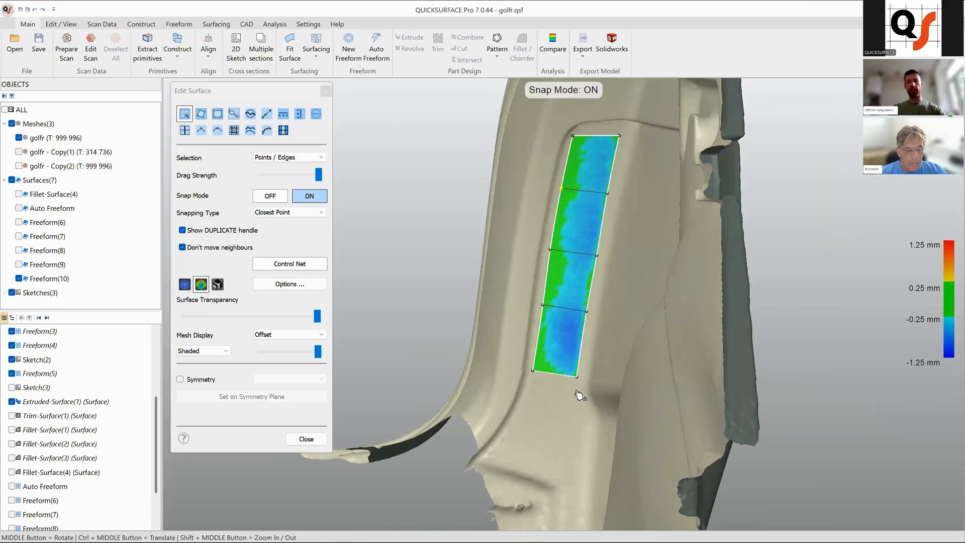
{"action": "middle_click_drag", "start_coordinate": [549, 395], "coordinate": [595, 294]}
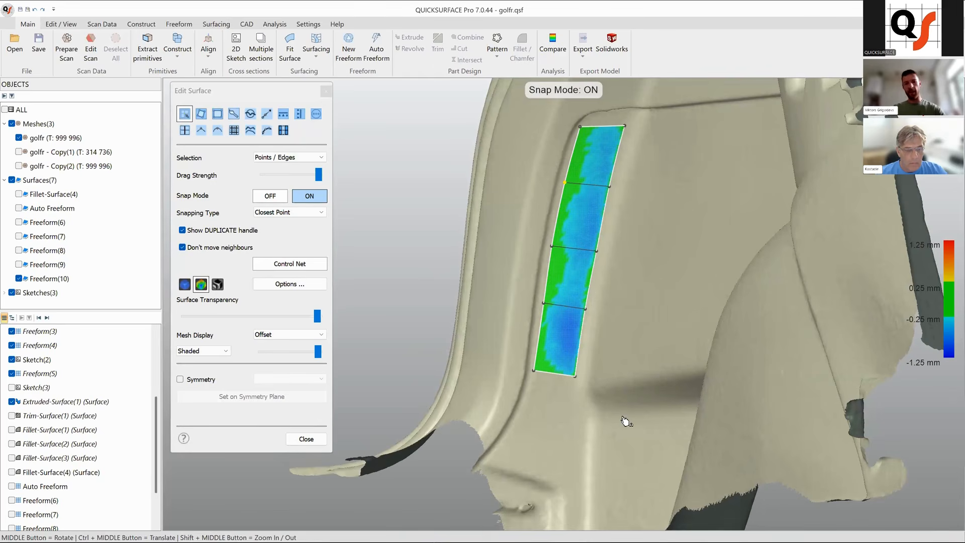
{"action": "left_click", "coordinate": [562, 377]}
{"action": "middle_click_drag", "start_coordinate": [581, 322], "coordinate": [576, 335]}
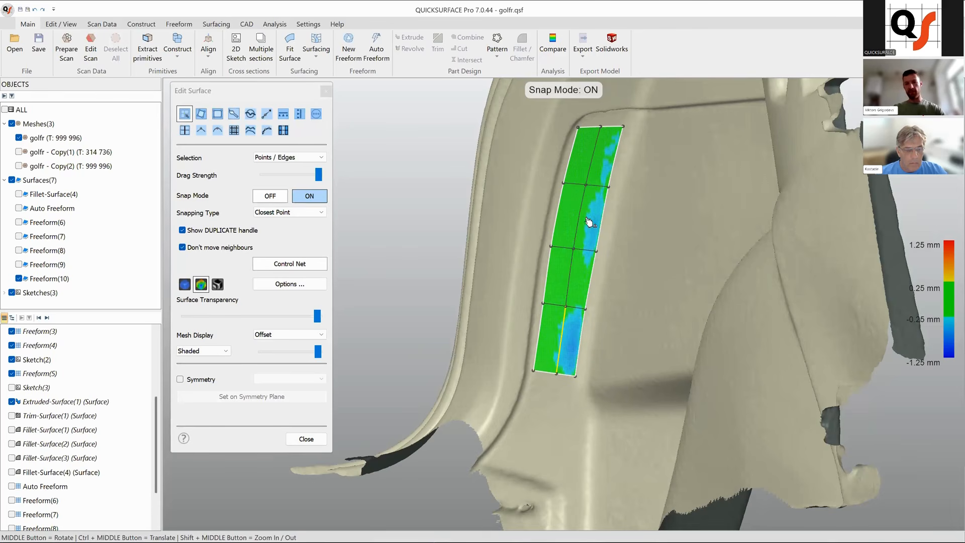
{"action": "left_click_drag", "start_coordinate": [583, 217], "coordinate": [585, 218]}
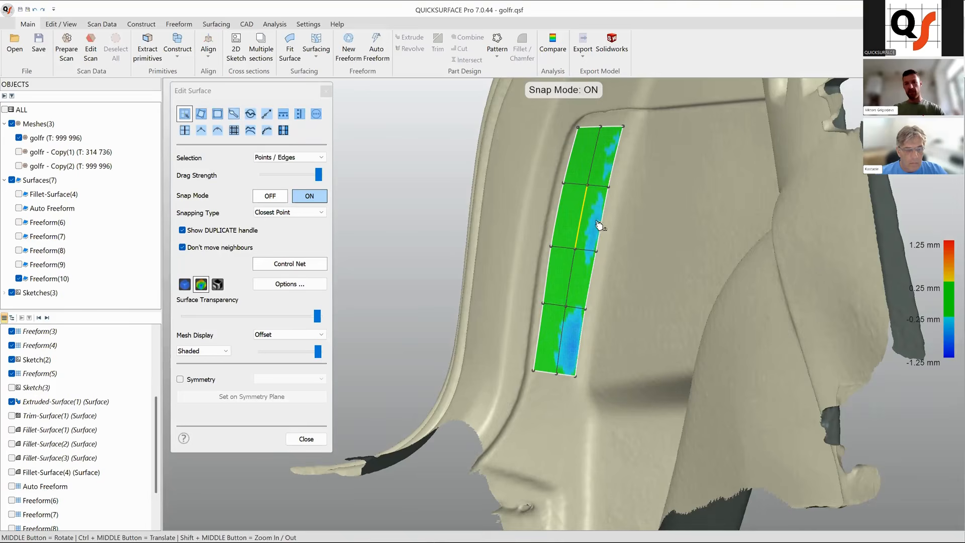
Drag the strip's bottom edge downward to lengthen it toward the floor and adjust its lower points.
{"action": "scroll", "coordinate": [592, 201], "scroll_direction": "up", "scroll_amount": 2}
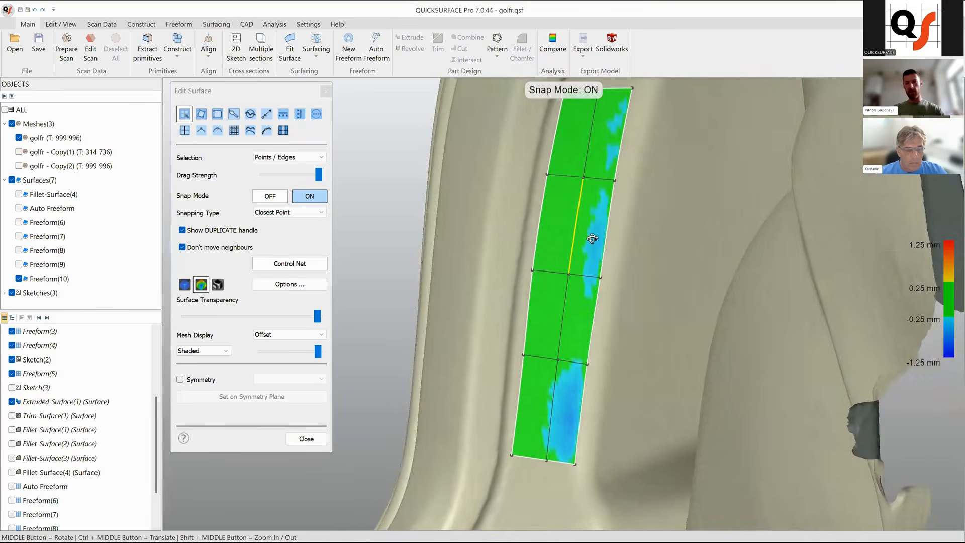
{"action": "scroll", "coordinate": [608, 259], "scroll_direction": "down", "scroll_amount": 5}
{"action": "scroll", "coordinate": [562, 301], "scroll_direction": "up", "scroll_amount": 3}
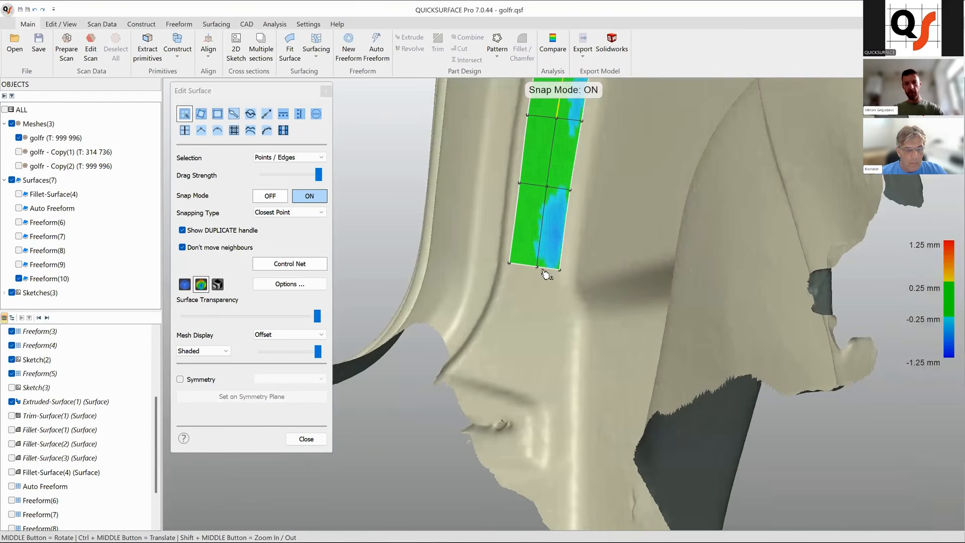
{"action": "left_click", "coordinate": [548, 271]}
{"action": "left_click_drag", "start_coordinate": [550, 270], "coordinate": [542, 386]}
{"action": "scroll", "coordinate": [544, 323], "scroll_direction": "down", "scroll_amount": 2}
{"action": "middle_click_drag", "start_coordinate": [544, 323], "coordinate": [579, 301]}
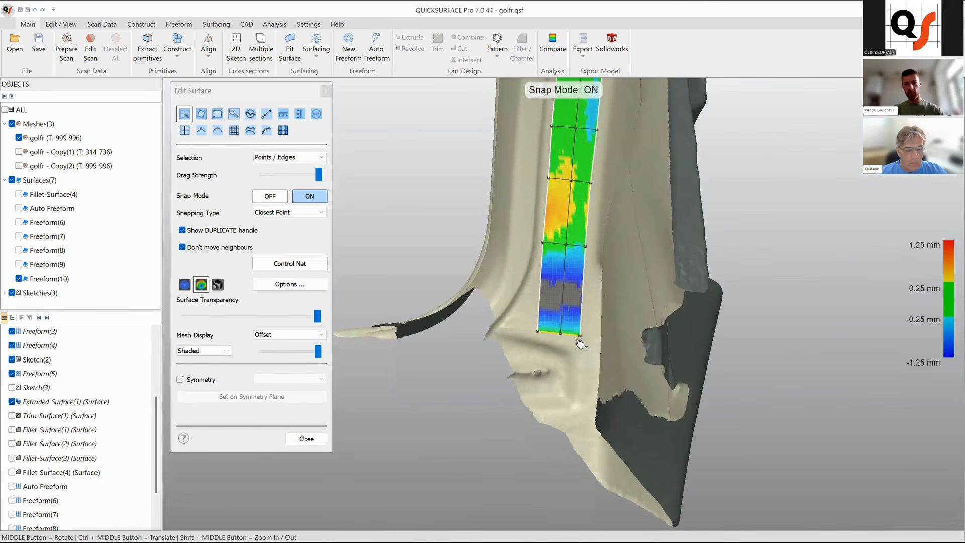
{"action": "mouse_move", "coordinate": [572, 330]}
{"action": "left_mouse_down"}
{"action": "mouse_move", "coordinate": [573, 320]}
{"action": "mouse_move", "coordinate": [572, 337]}
{"action": "left_mouse_up"}
{"action": "mouse_move", "coordinate": [574, 249]}
{"action": "left_mouse_down"}
{"action": "mouse_move", "coordinate": [575, 294]}
{"action": "mouse_move", "coordinate": [571, 263]}
{"action": "left_mouse_up"}
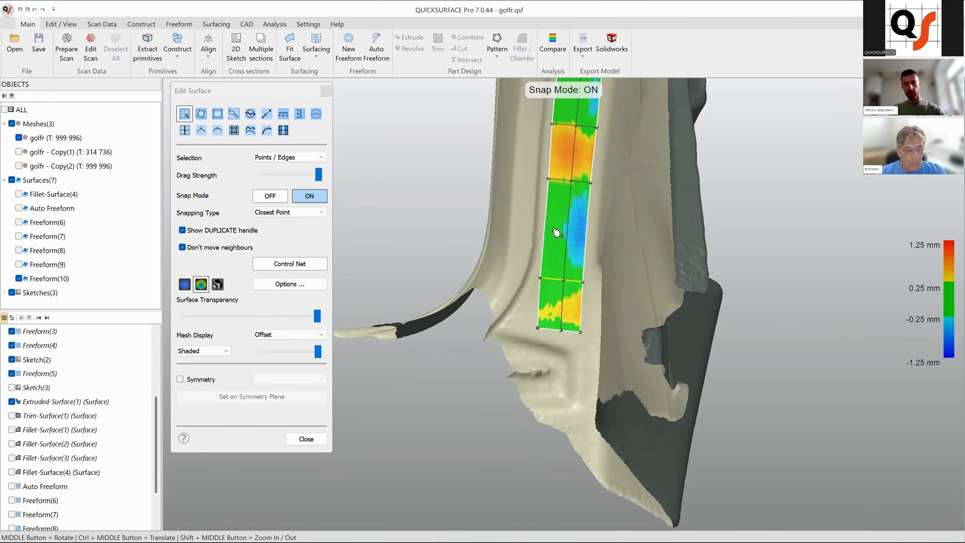
Refine control points in the middle of the strip so it follows the ridge.
{"action": "middle_click_drag", "start_coordinate": [550, 229], "coordinate": [612, 292]}
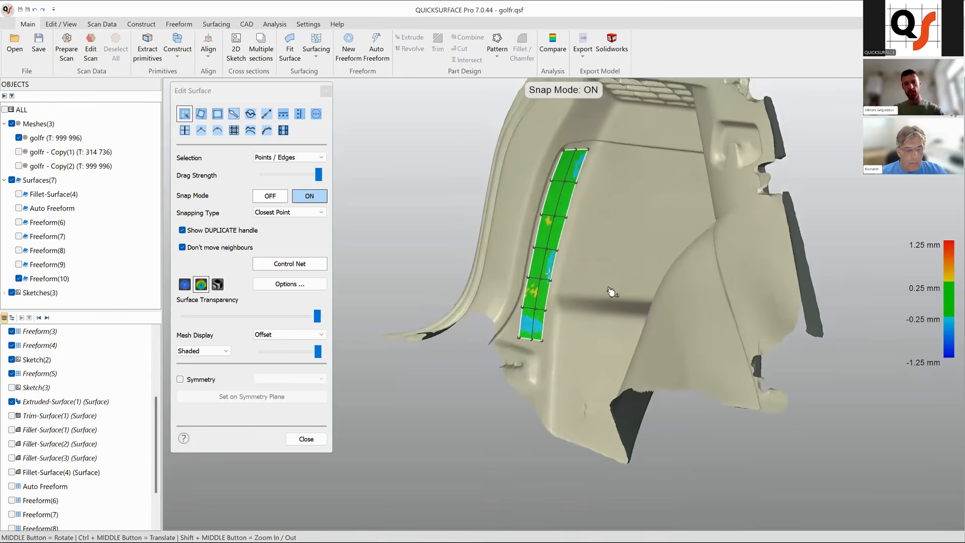
{"action": "scroll", "coordinate": [540, 312], "scroll_direction": "up", "scroll_amount": 4}
{"action": "left_click_drag", "start_coordinate": [537, 317], "coordinate": [534, 327]}
{"action": "scroll", "coordinate": [562, 298], "scroll_direction": "down", "scroll_amount": 3}
{"action": "middle_click_drag", "start_coordinate": [560, 301], "coordinate": [564, 270]}
{"action": "scroll", "coordinate": [573, 274], "scroll_direction": "down", "scroll_amount": 3}
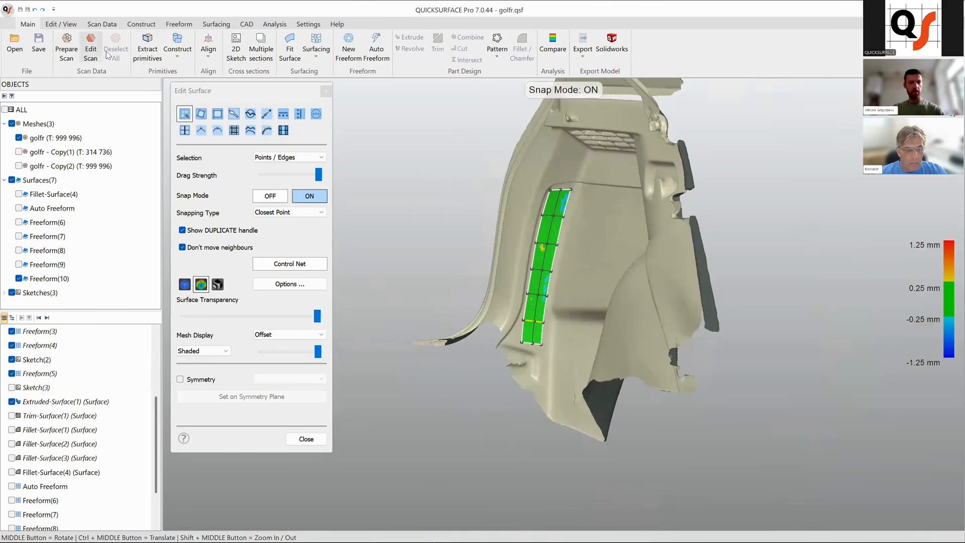
Open the scan editor, clear the mesh selection, and close it.
{"action": "left_click", "coordinate": [91, 49]}
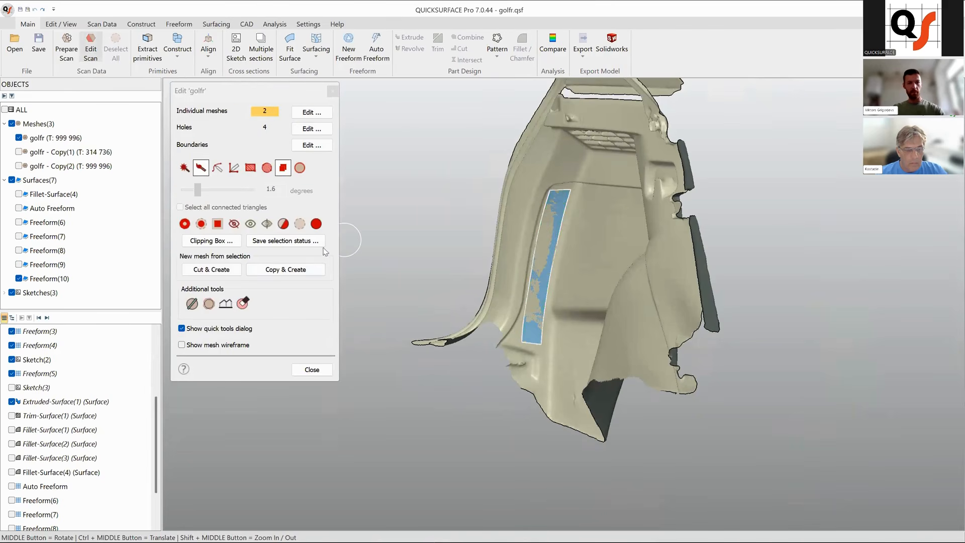
{"action": "left_click", "coordinate": [270, 226]}
{"action": "left_click", "coordinate": [311, 371]}
Reopen the Freeform(10) surface for editing.
{"action": "middle_click_drag", "start_coordinate": [498, 363], "coordinate": [565, 332]}
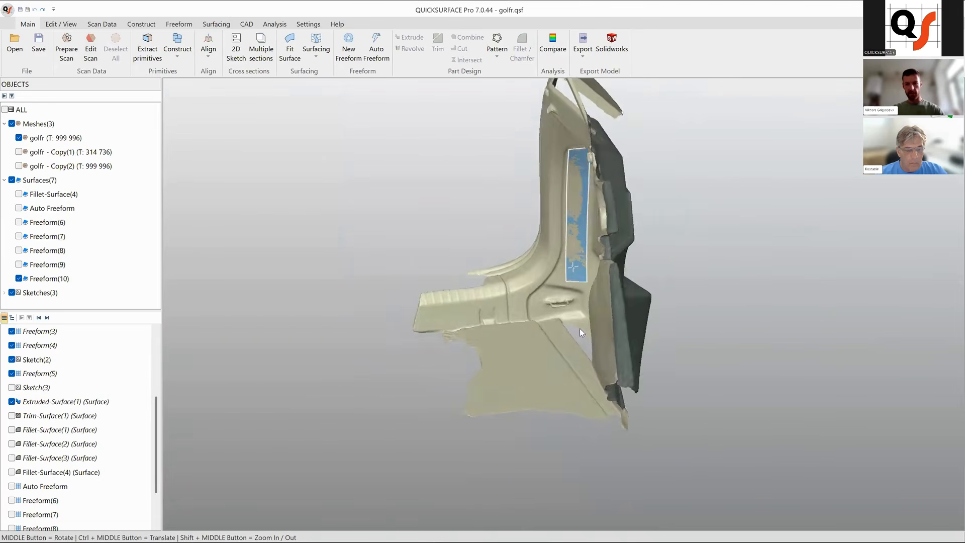
{"action": "scroll", "coordinate": [572, 216], "scroll_direction": "up", "scroll_amount": 5}
{"action": "left_click", "coordinate": [576, 206]}
{"action": "right_click", "coordinate": [575, 203]}
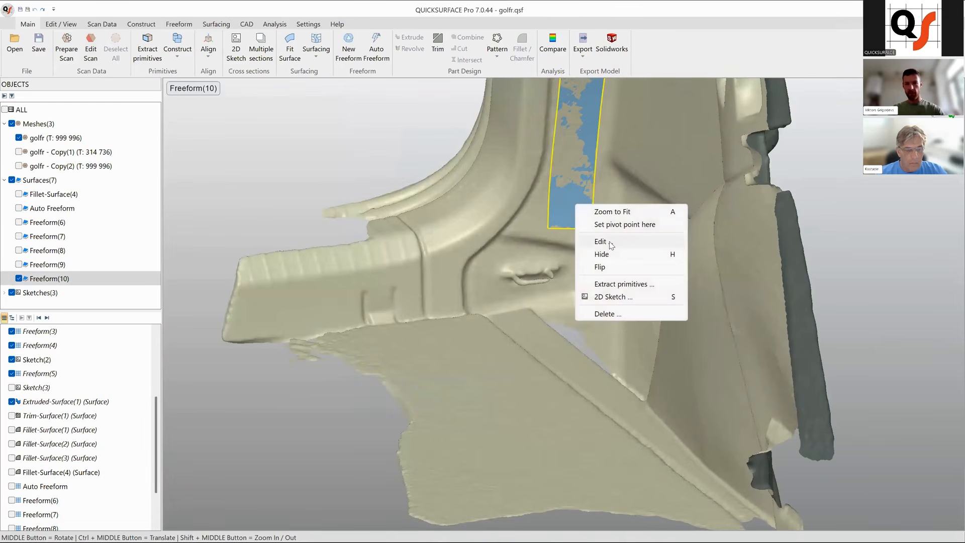
{"action": "left_click", "coordinate": [609, 246]}
Extend the strip's bottom edge further down past the base of the ridge.
{"action": "middle_click_drag", "start_coordinate": [481, 309], "coordinate": [525, 272]}
{"action": "double_click", "coordinate": [502, 268]}
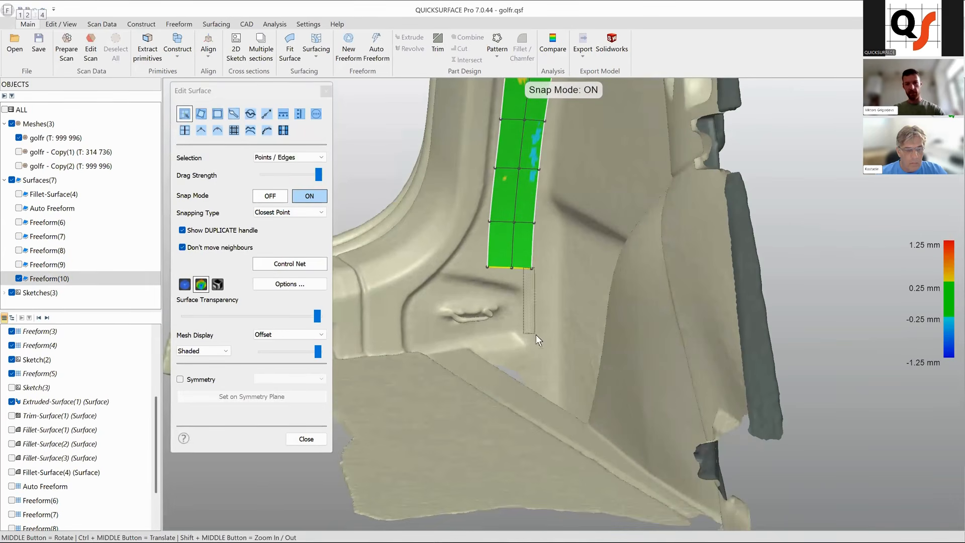
{"action": "left_click_drag", "start_coordinate": [520, 270], "coordinate": [524, 360]}
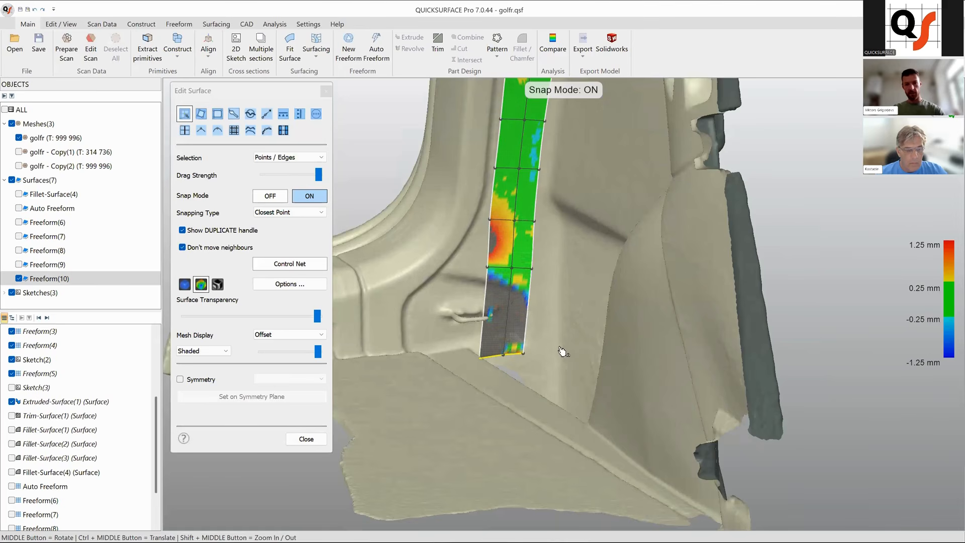
{"action": "mouse_move", "coordinate": [545, 359]}
{"action": "middle_mouse_down"}
{"action": "mouse_move", "coordinate": [560, 327]}
{"action": "mouse_move", "coordinate": [541, 351]}
{"action": "middle_mouse_up"}
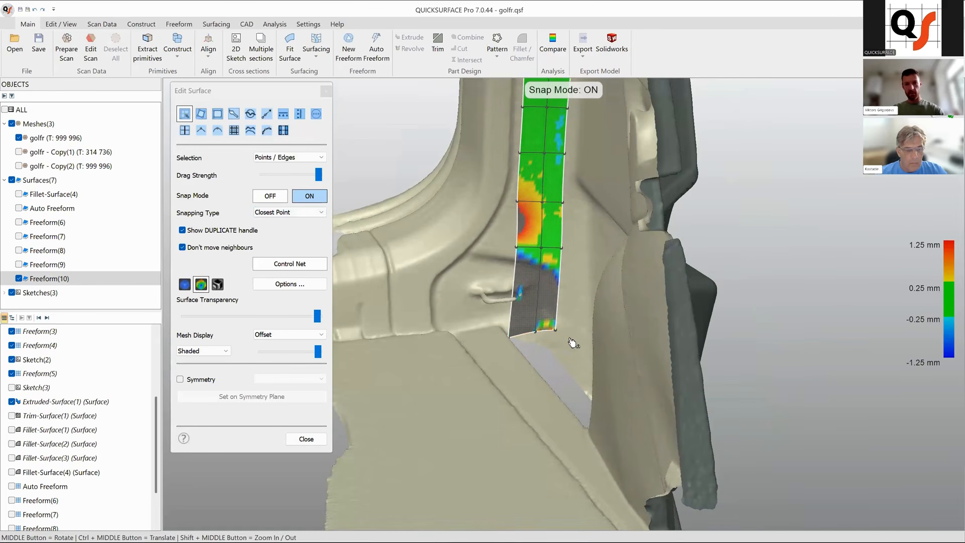
{"action": "left_click_drag", "start_coordinate": [559, 331], "coordinate": [515, 333]}
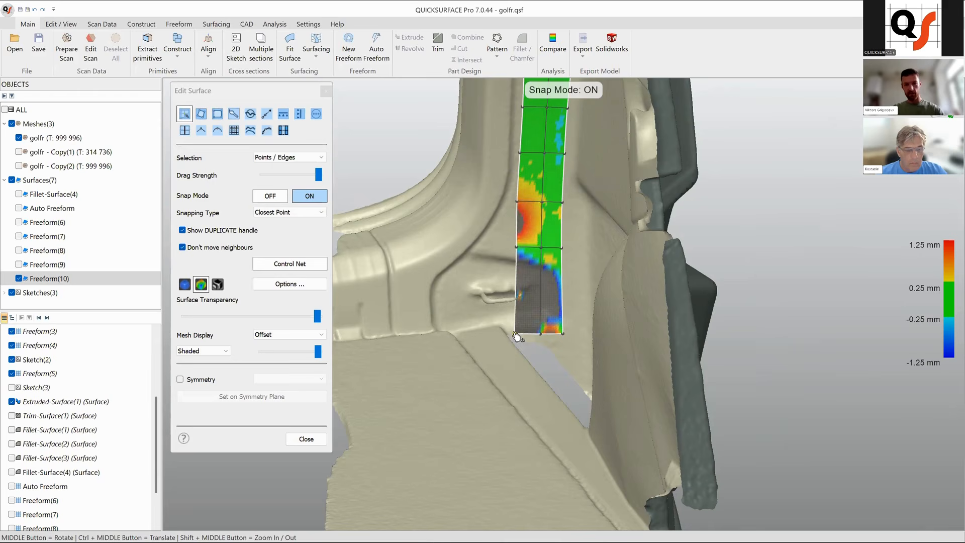
{"action": "middle_click_drag", "start_coordinate": [568, 347], "coordinate": [625, 357]}
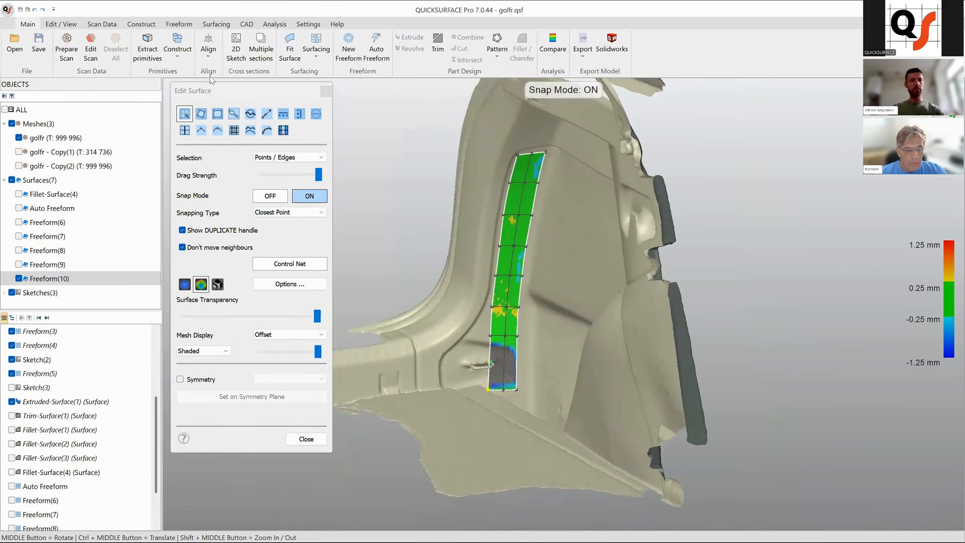
Extrapolate the strip's side, top and bottom edges outward to widen it over the ridge, and close the editor.
{"action": "left_click", "coordinate": [272, 118]}
{"action": "middle_click_drag", "start_coordinate": [581, 235], "coordinate": [598, 216], "text": "shift"}
{"action": "middle_click_drag", "start_coordinate": [548, 252], "coordinate": [558, 246], "text": "ctrl"}
{"action": "left_click_drag", "start_coordinate": [541, 233], "coordinate": [571, 239]}
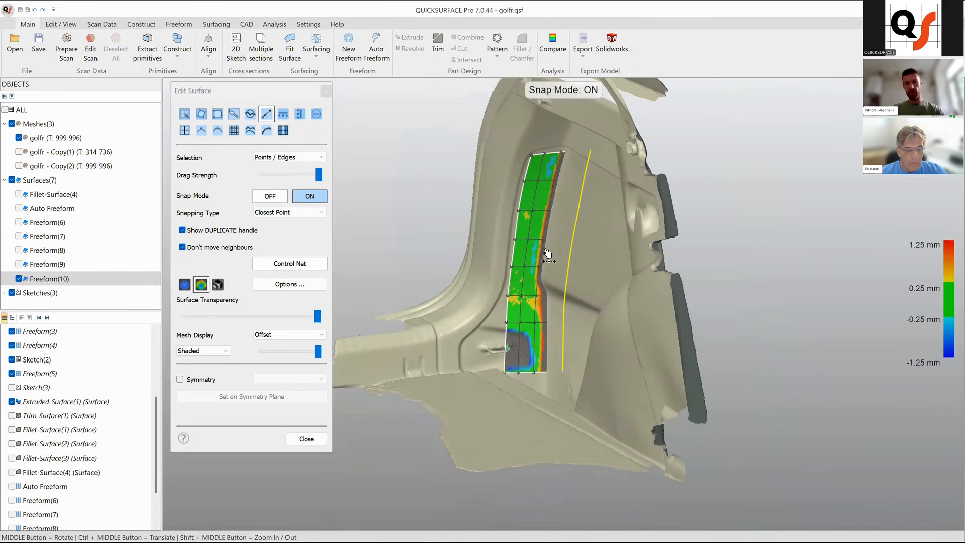
{"action": "left_click_drag", "start_coordinate": [515, 252], "coordinate": [492, 255]}
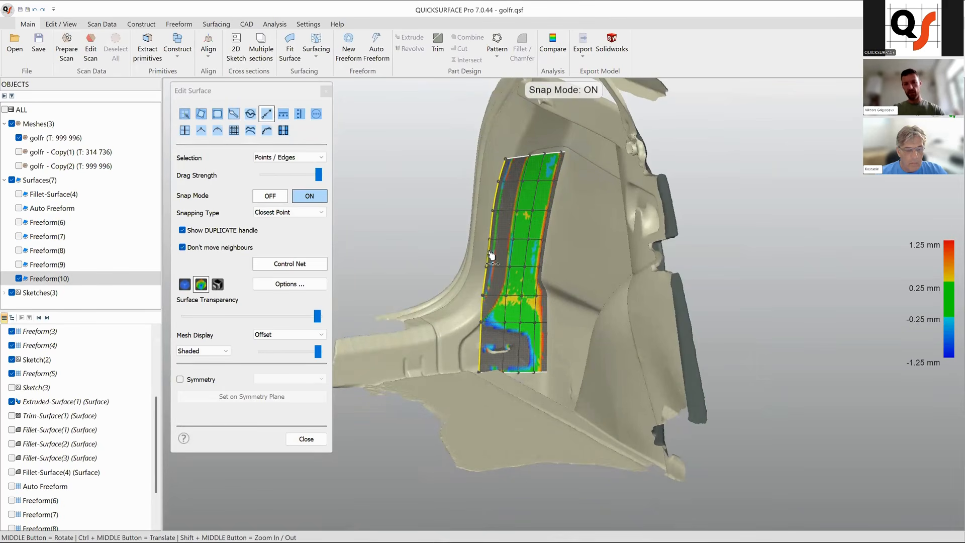
{"action": "left_click_drag", "start_coordinate": [542, 141], "coordinate": [547, 135]}
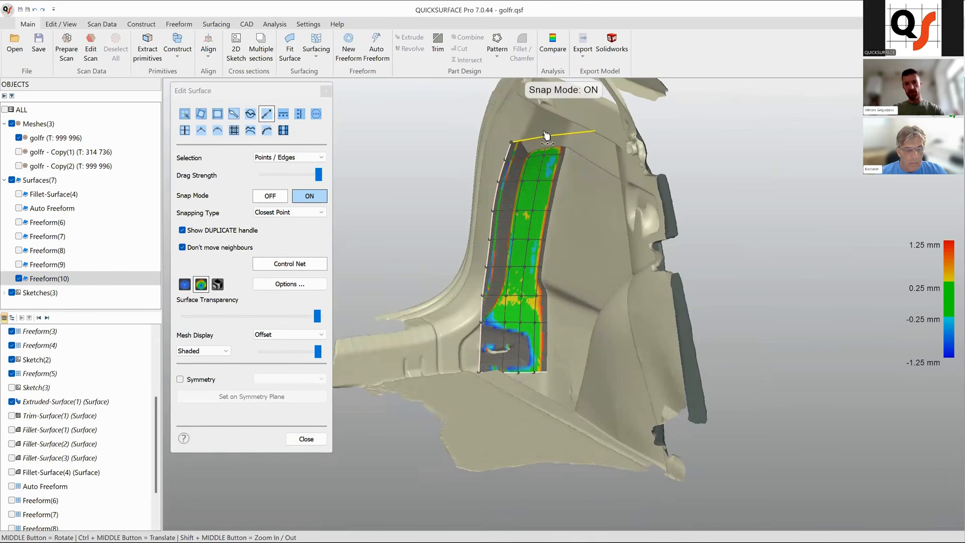
{"action": "mouse_move", "coordinate": [510, 373]}
{"action": "left_mouse_down"}
{"action": "mouse_move", "coordinate": [509, 408]}
{"action": "mouse_move", "coordinate": [515, 391]}
{"action": "left_mouse_up"}
{"action": "middle_click_drag", "start_coordinate": [548, 314], "coordinate": [557, 357]}
{"action": "scroll", "coordinate": [555, 358], "scroll_direction": "up", "scroll_amount": 5}
{"action": "middle_click_drag", "start_coordinate": [601, 315], "coordinate": [628, 330]}
{"action": "scroll", "coordinate": [581, 384], "scroll_direction": "down", "scroll_amount": 5}
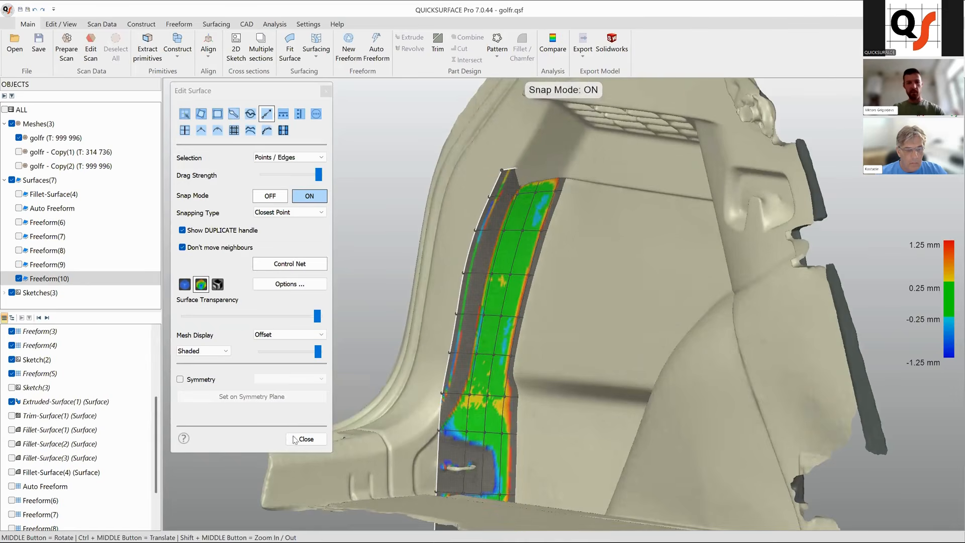
{"action": "left_click", "coordinate": [300, 439]}
Hide the Freeform(10) surface.
{"action": "scroll", "coordinate": [528, 350], "scroll_direction": "down", "scroll_amount": 5}
{"action": "middle_click_drag", "start_coordinate": [599, 377], "coordinate": [412, 374], "text": "ctrl"}
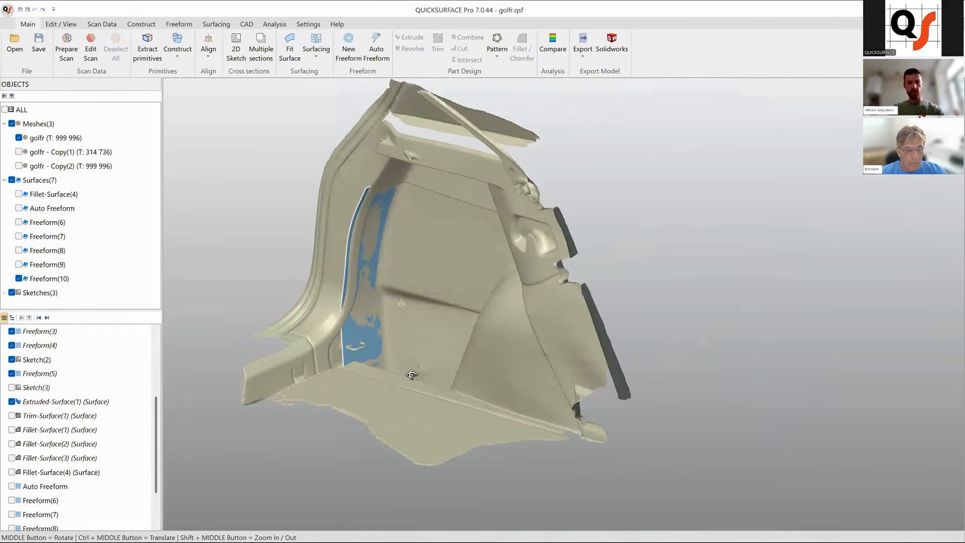
{"action": "left_click", "coordinate": [367, 314]}
{"action": "middle_click_drag", "start_coordinate": [367, 312], "coordinate": [407, 279]}
{"action": "right_click", "coordinate": [407, 280]}
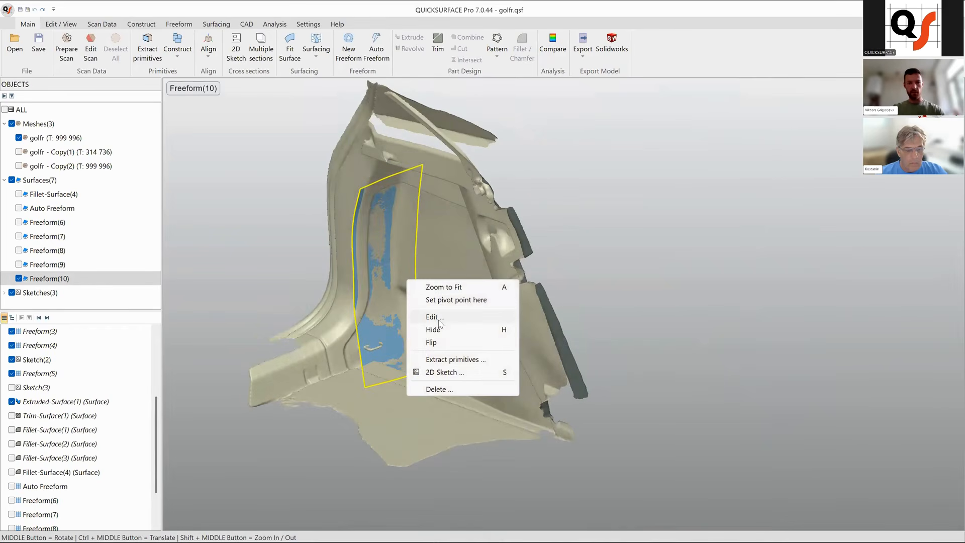
{"action": "left_click", "coordinate": [434, 329]}
Start Extract primitives, brush-select an area of the trunk floor, and fit a plane to it.
{"action": "middle_click_drag", "start_coordinate": [454, 363], "coordinate": [406, 369]}
{"action": "middle_click_drag", "start_coordinate": [549, 331], "coordinate": [580, 383]}
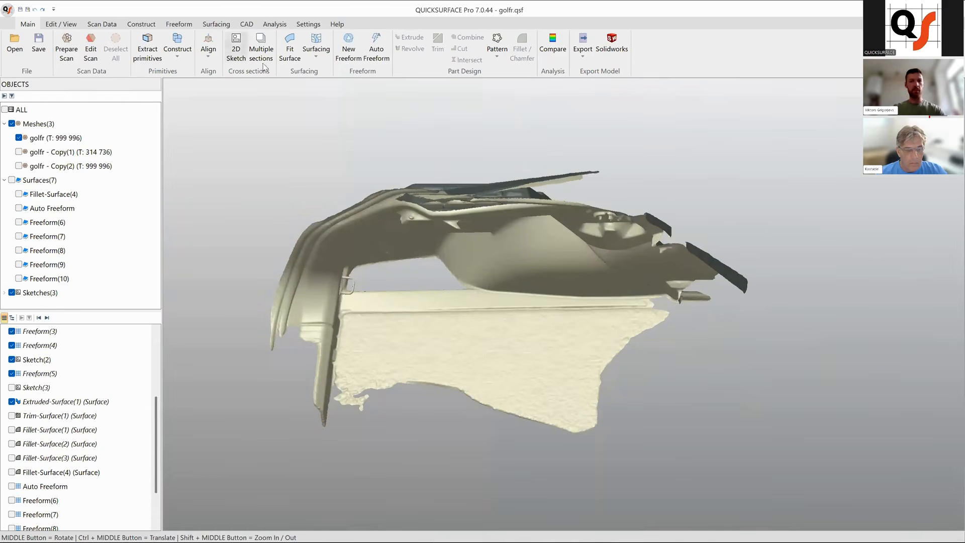
{"action": "left_click", "coordinate": [151, 48]}
{"action": "middle_click_drag", "start_coordinate": [516, 341], "coordinate": [612, 343], "text": "ctrl"}
{"action": "left_click", "coordinate": [217, 128]}
{"action": "left_click_drag", "start_coordinate": [461, 357], "coordinate": [696, 356]}
{"action": "left_click", "coordinate": [683, 358]}
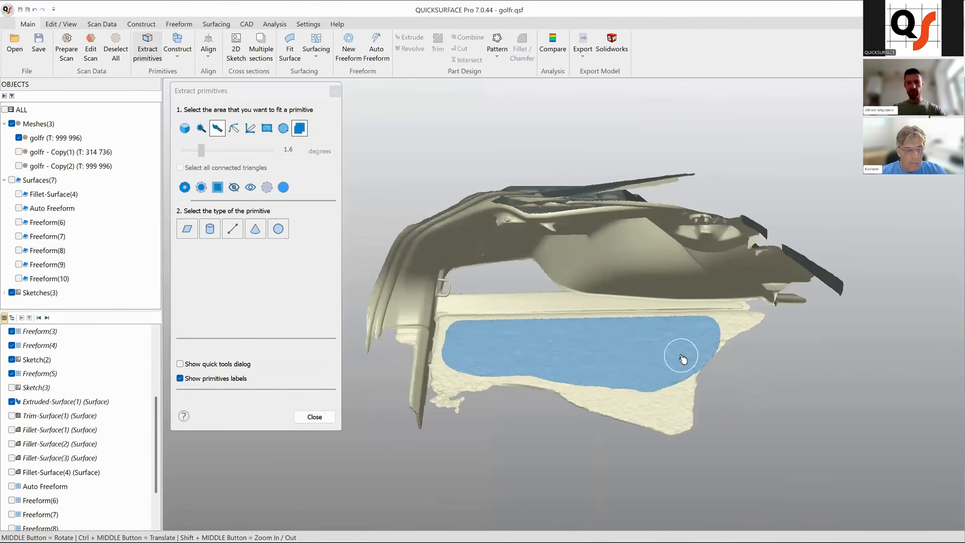
{"action": "left_click", "coordinate": [188, 233]}
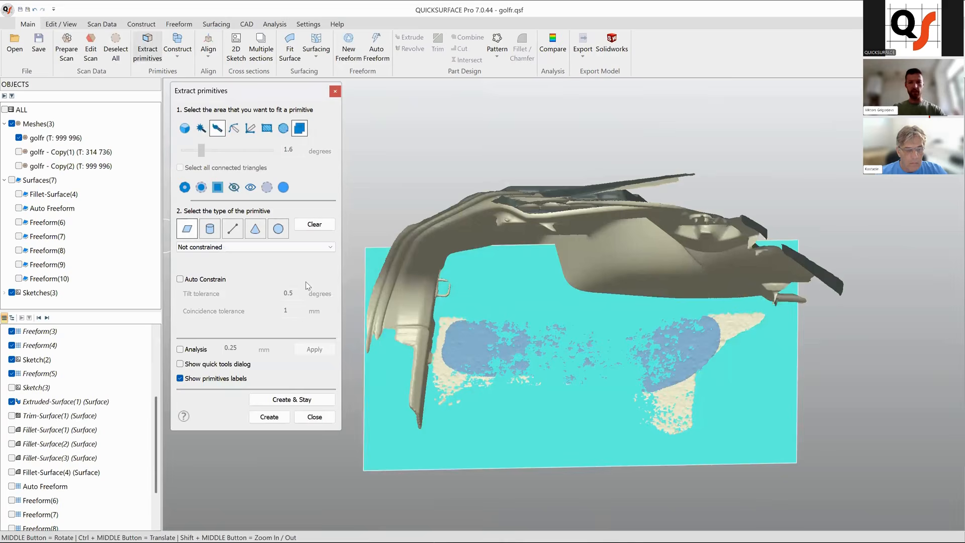
Enable the analysis option and create the fitted floor plane.
{"action": "middle_click_drag", "start_coordinate": [613, 387], "coordinate": [592, 358]}
{"action": "middle_click_drag", "start_coordinate": [592, 358], "coordinate": [598, 297], "text": "ctrl"}
{"action": "middle_click_drag", "start_coordinate": [599, 296], "coordinate": [578, 437]}
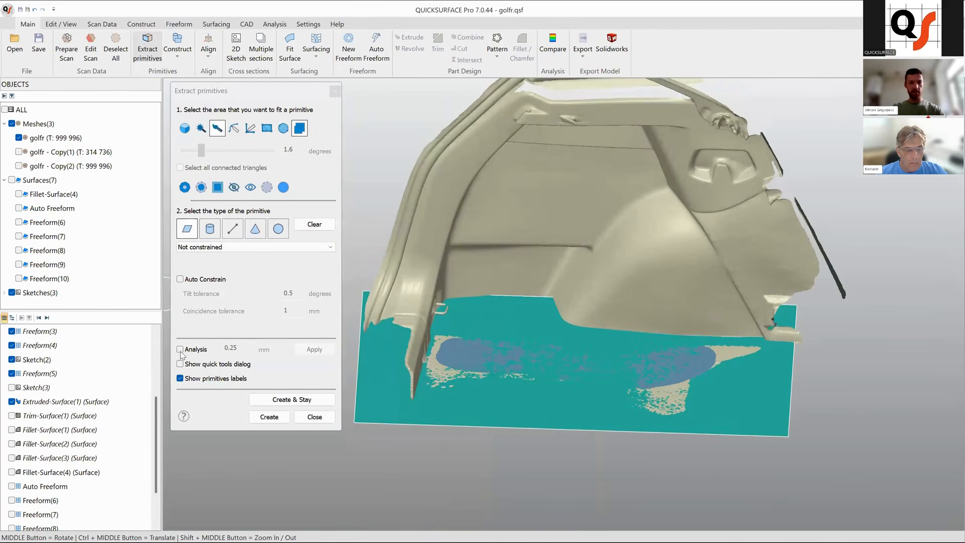
{"action": "left_click", "coordinate": [180, 350]}
{"action": "middle_click_drag", "start_coordinate": [485, 378], "coordinate": [262, 445]}
{"action": "left_click", "coordinate": [275, 418]}
{"action": "mouse_move", "coordinate": [560, 418]}
{"action": "middle_mouse_down"}
{"action": "mouse_move", "coordinate": [528, 399]}
{"action": "mouse_move", "coordinate": [534, 379]}
{"action": "mouse_move", "coordinate": [543, 385]}
{"action": "middle_mouse_up"}
{"action": "left_click", "coordinate": [543, 376]}
{"action": "left_click_drag", "start_coordinate": [569, 313], "coordinate": [591, 279]}
{"action": "left_click", "coordinate": [598, 272]}
{"action": "middle_click_drag", "start_coordinate": [623, 424], "coordinate": [591, 469], "text": "ctrl"}
{"action": "middle_click_drag", "start_coordinate": [649, 290], "coordinate": [789, 384]}
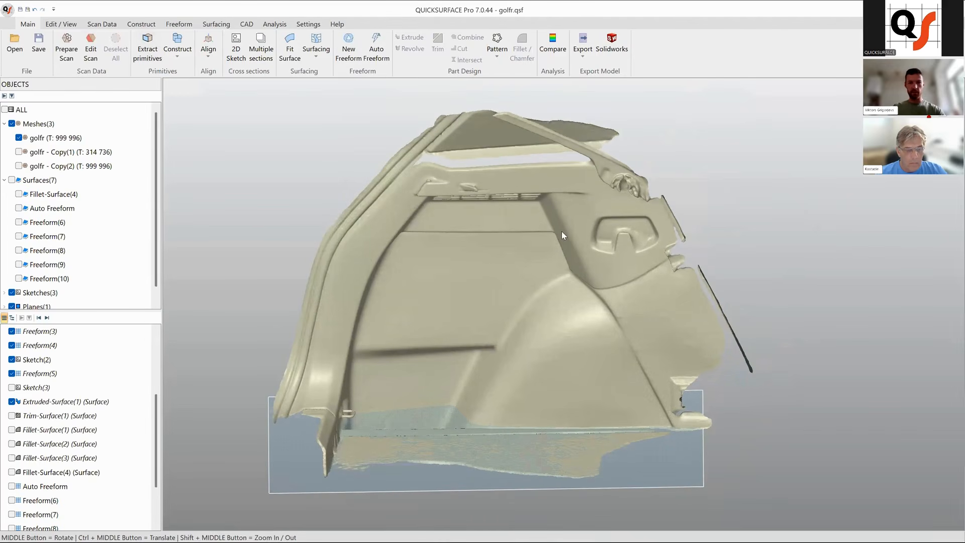
Create a 2D sketch on the OYZ plane positioned through the side panel.
{"action": "middle_click_drag", "start_coordinate": [510, 233], "coordinate": [354, 225]}
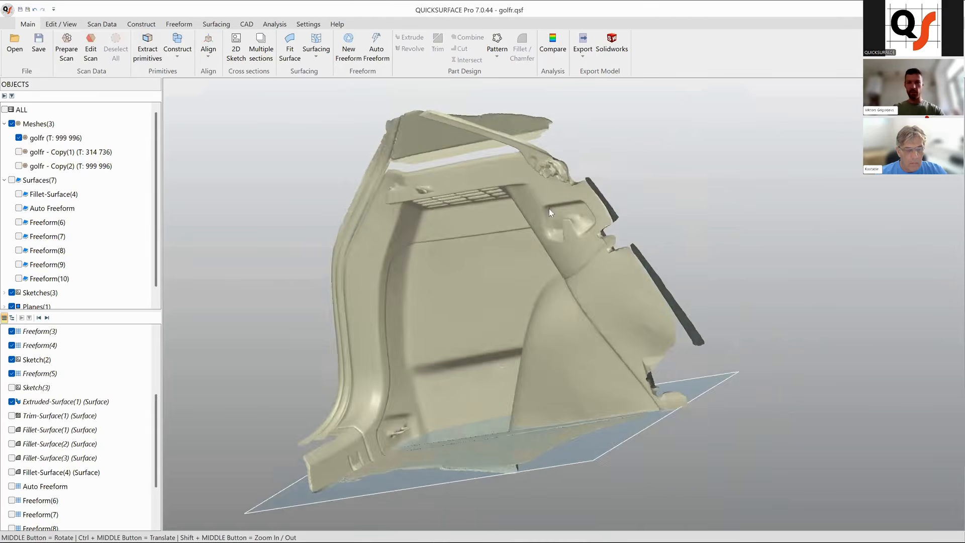
{"action": "middle_click_drag", "start_coordinate": [468, 215], "coordinate": [623, 233]}
{"action": "mouse_move", "coordinate": [921, 135]}
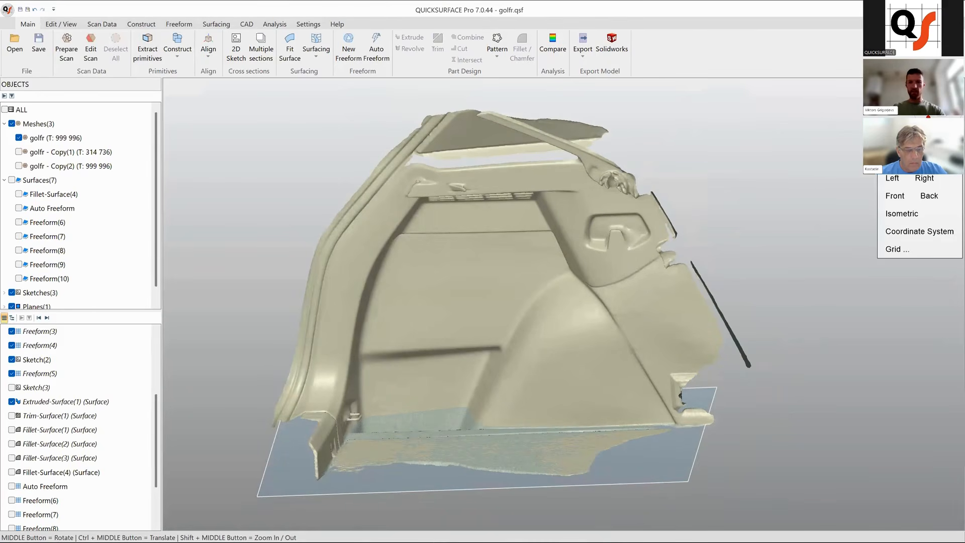
{"action": "left_click", "coordinate": [894, 161]}
{"action": "middle_click_drag", "start_coordinate": [482, 341], "coordinate": [604, 352]}
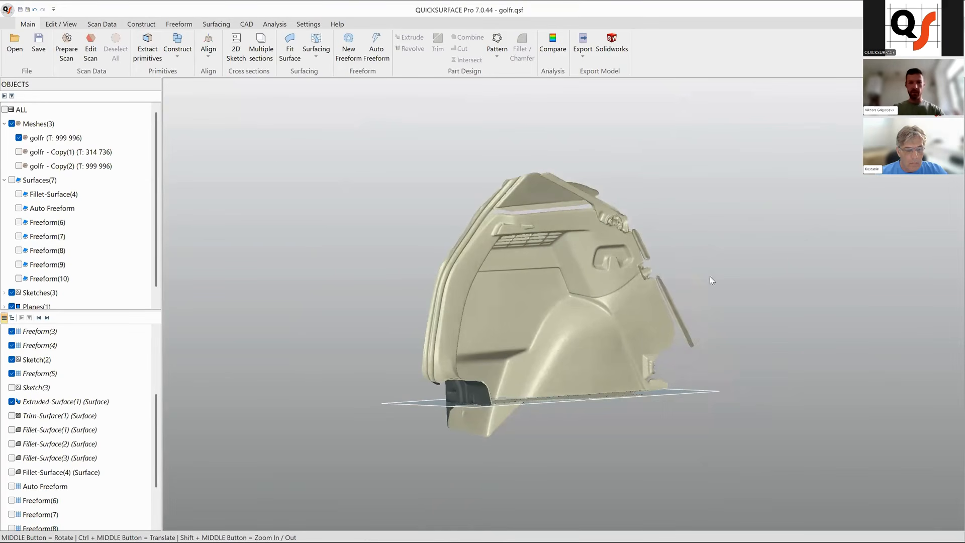
{"action": "left_click", "coordinate": [243, 49]}
{"action": "mouse_move", "coordinate": [446, 236]}
{"action": "middle_mouse_down", "text": "ctrl"}
{"action": "mouse_move", "coordinate": [426, 227]}
{"action": "mouse_move", "coordinate": [453, 235]}
{"action": "middle_mouse_up", "text": "ctrl"}
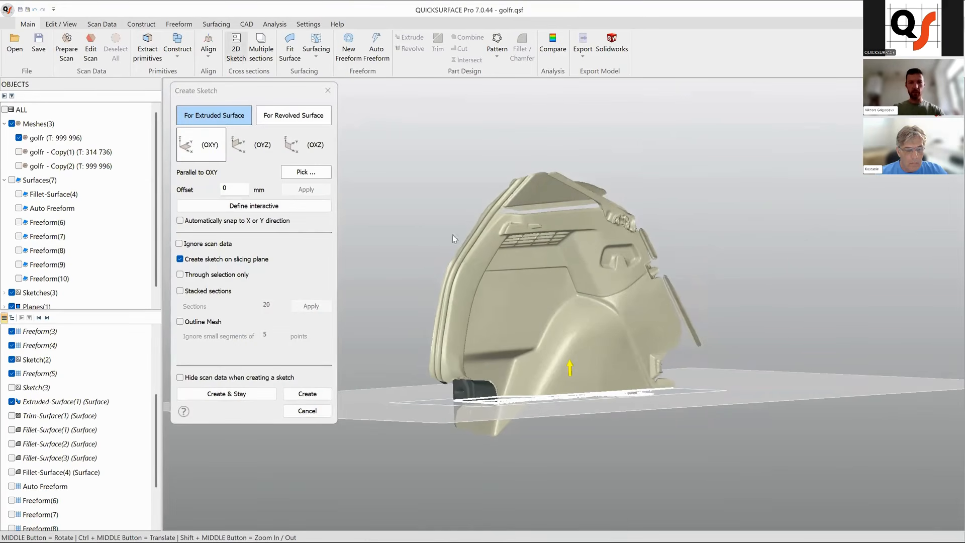
{"action": "left_click", "coordinate": [261, 150]}
{"action": "middle_click_drag", "start_coordinate": [653, 271], "coordinate": [538, 347]}
{"action": "left_click", "coordinate": [307, 394]}
Sketch a horizontal line about 217 mm long along the side panel's upper ridge.
{"action": "scroll", "coordinate": [530, 256], "scroll_direction": "up", "scroll_amount": 5}
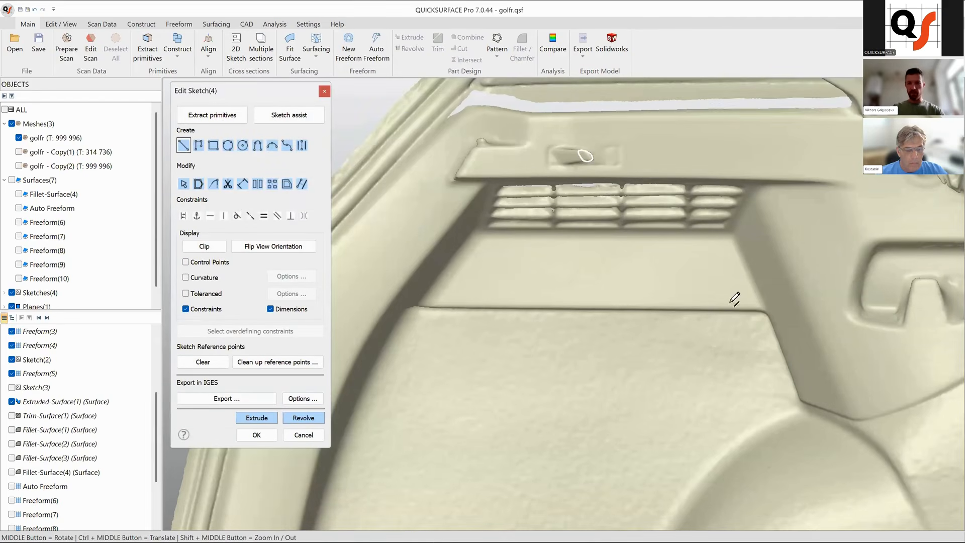
{"action": "left_click", "coordinate": [746, 310]}
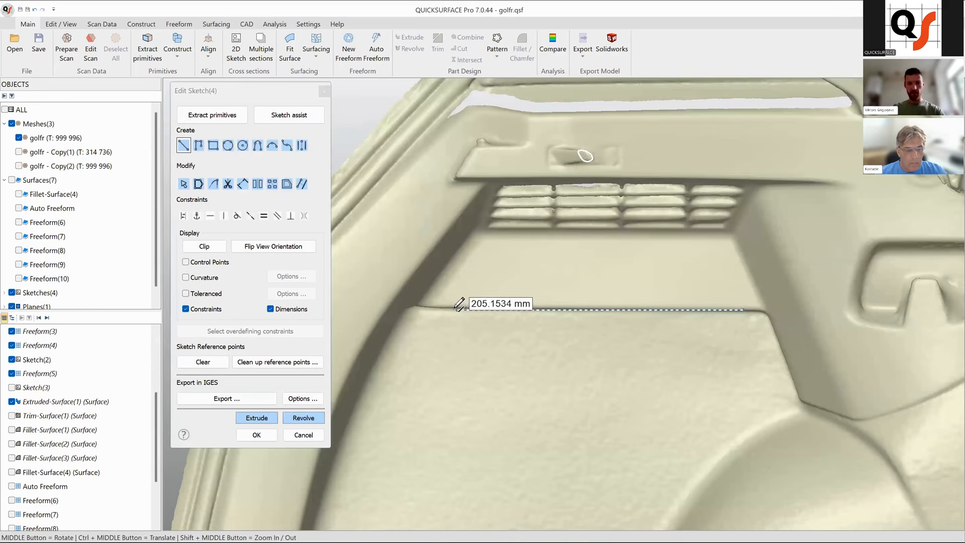
{"action": "scroll", "coordinate": [442, 305], "scroll_direction": "up", "scroll_amount": 5}
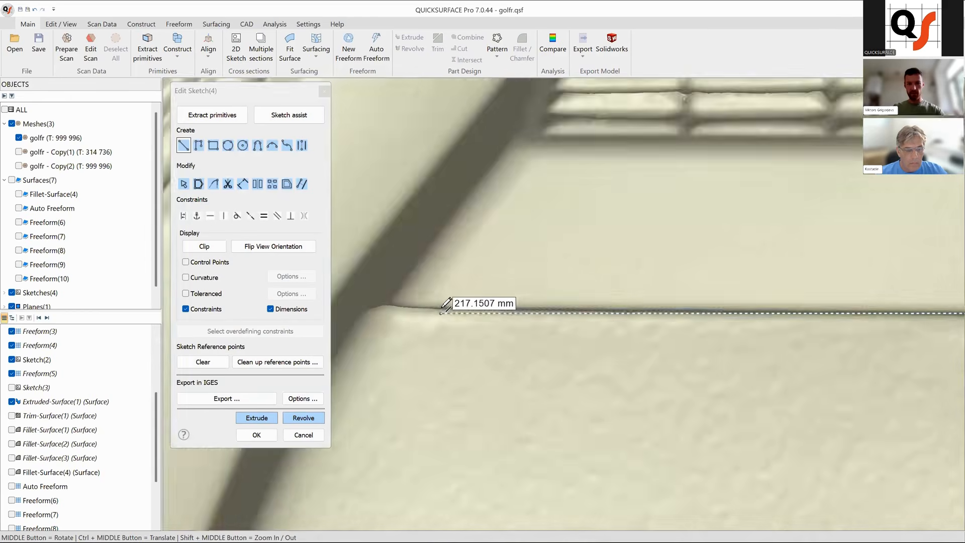
{"action": "left_click", "coordinate": [436, 305]}
{"action": "scroll", "coordinate": [527, 311], "scroll_direction": "down", "scroll_amount": 5}
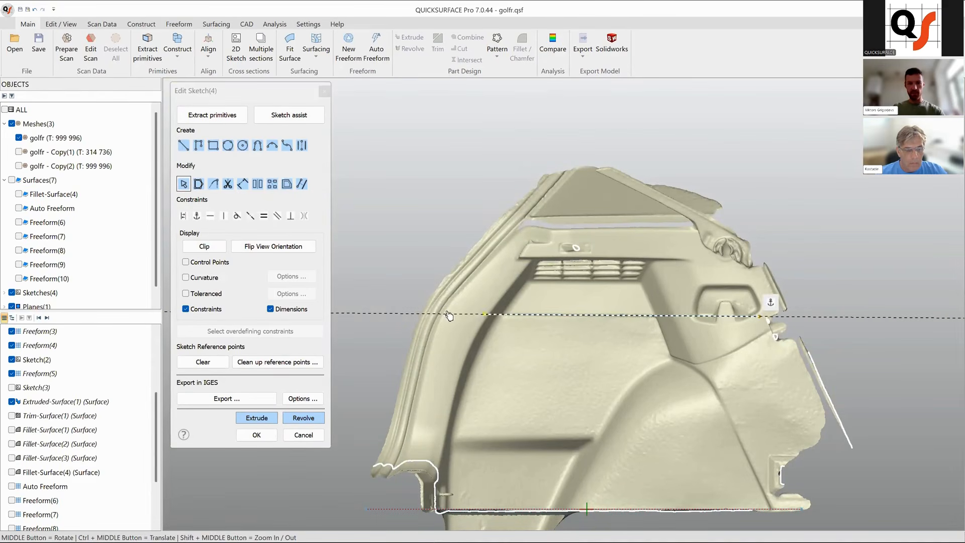
{"action": "left_click", "coordinate": [405, 317]}
Extrude the sketch line two-sided into a surface across the side panel.
{"action": "scroll", "coordinate": [548, 270], "scroll_direction": "down", "scroll_amount": 5}
{"action": "mouse_move", "coordinate": [676, 337]}
{"action": "middle_mouse_down", "text": "ctrl"}
{"action": "mouse_move", "coordinate": [534, 357]}
{"action": "mouse_move", "coordinate": [681, 330]}
{"action": "mouse_move", "coordinate": [605, 373]}
{"action": "mouse_move", "coordinate": [587, 257]}
{"action": "middle_mouse_up", "text": "ctrl"}
{"action": "left_click", "coordinate": [272, 420]}
{"action": "left_click_drag", "start_coordinate": [556, 279], "coordinate": [533, 351]}
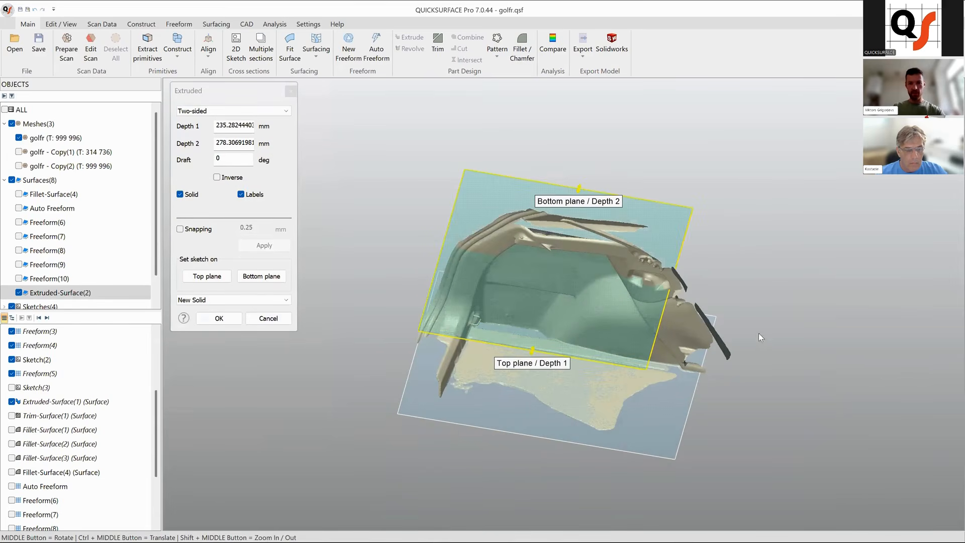
{"action": "left_click", "coordinate": [217, 318]}
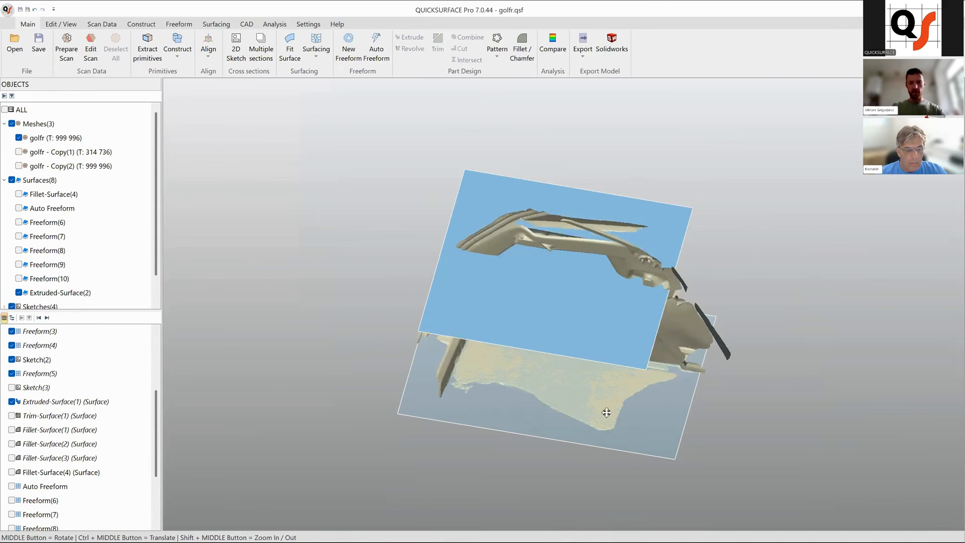
Show the Freeform(6) to Freeform(10) surfaces and inspect them together with the extruded surface.
{"action": "middle_click_drag", "start_coordinate": [608, 417], "coordinate": [572, 441], "text": "ctrl"}
{"action": "middle_click_drag", "start_coordinate": [524, 339], "coordinate": [505, 267]}
{"action": "middle_click_drag", "start_coordinate": [465, 313], "coordinate": [487, 274]}
{"action": "left_click", "coordinate": [20, 278]}
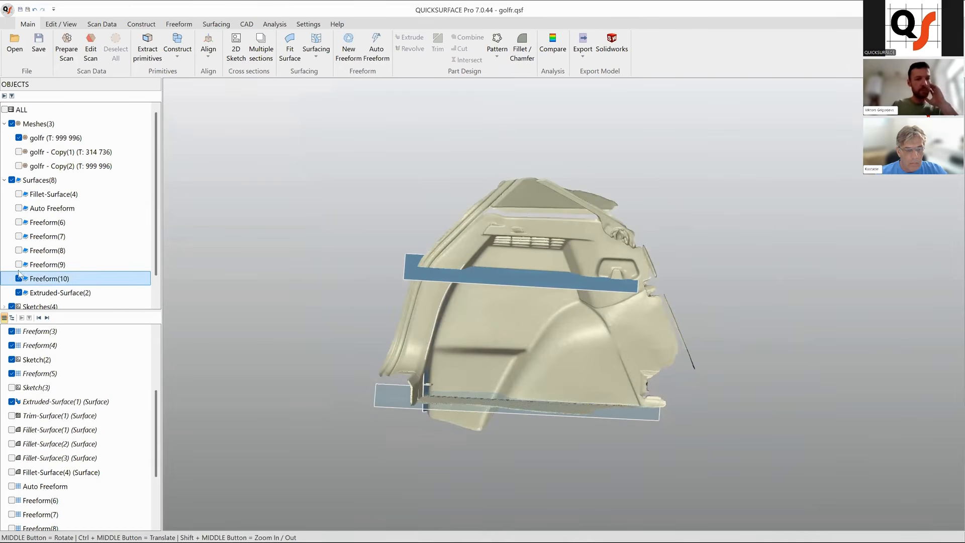
{"action": "left_click", "coordinate": [19, 265]}
{"action": "left_click", "coordinate": [19, 250]}
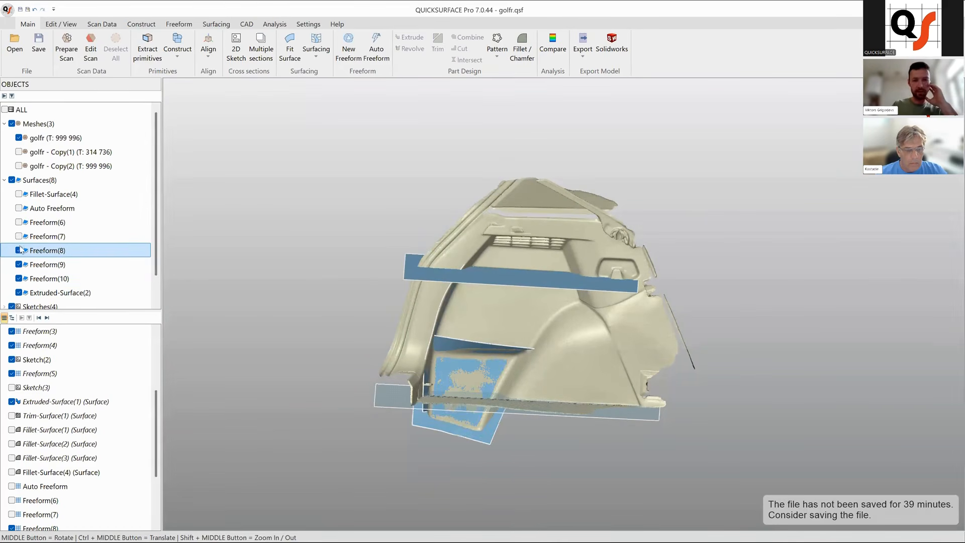
{"action": "left_click", "coordinate": [19, 236]}
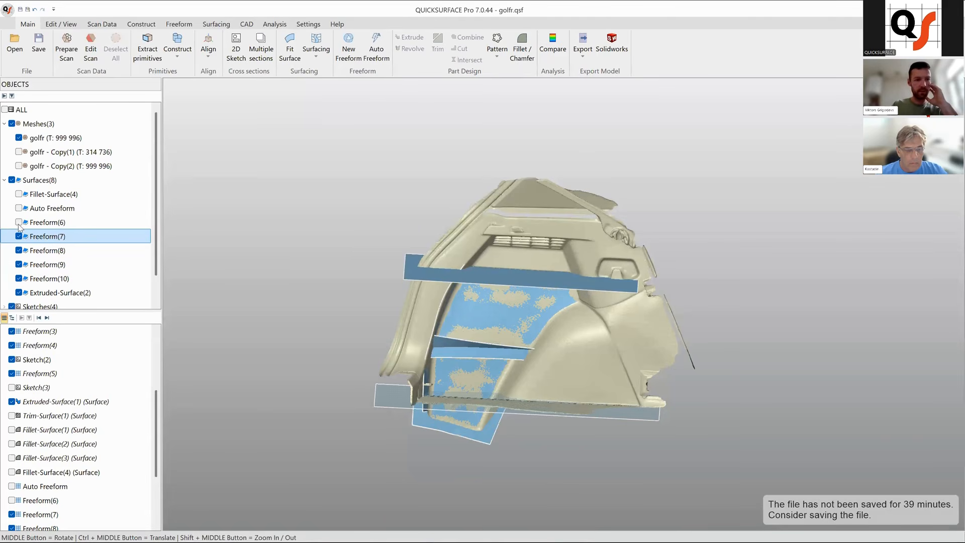
{"action": "left_click", "coordinate": [19, 222]}
{"action": "middle_click_drag", "start_coordinate": [617, 410], "coordinate": [661, 379]}
{"action": "scroll", "coordinate": [619, 364], "scroll_direction": "up", "scroll_amount": 3}
{"action": "middle_click_drag", "start_coordinate": [526, 314], "coordinate": [572, 329]}
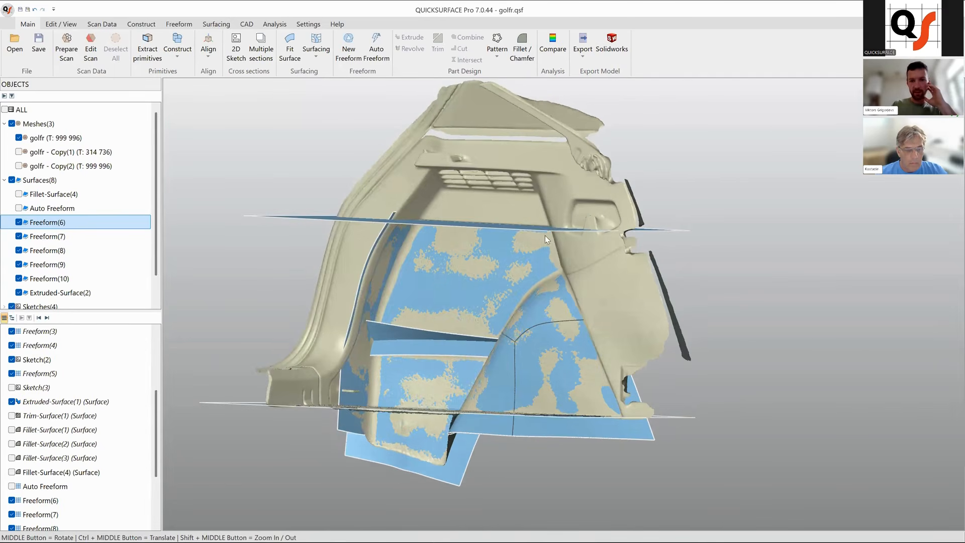
{"action": "middle_click_drag", "start_coordinate": [563, 280], "coordinate": [672, 317]}
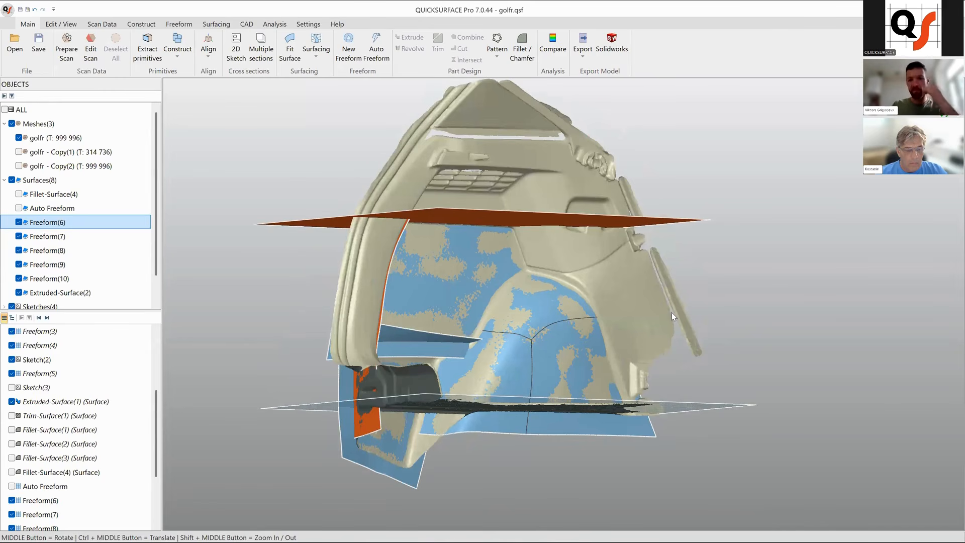
{"action": "scroll", "coordinate": [618, 353], "scroll_direction": "up", "scroll_amount": 5}
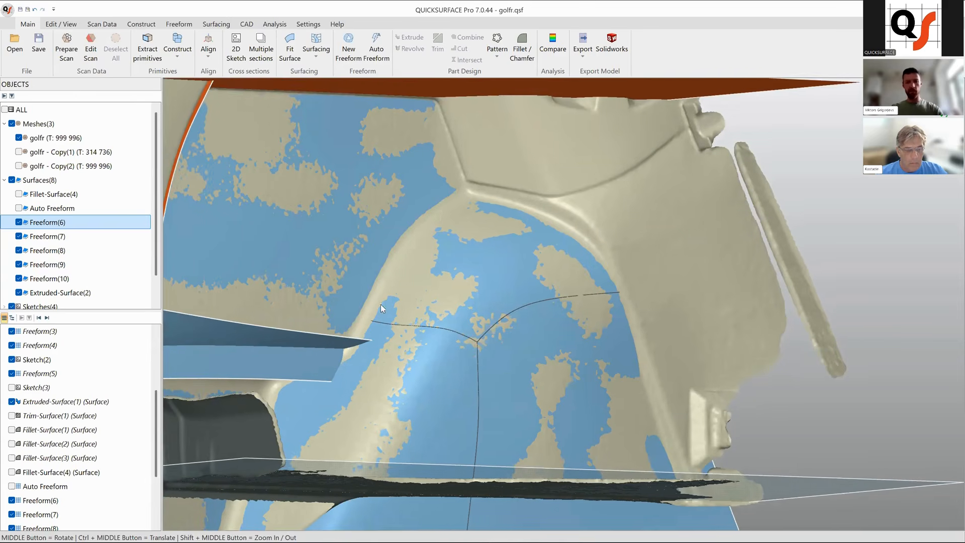
Hide Freeform(6) through Freeform(10) and Extruded-Surface(2).
{"action": "left_click", "coordinate": [19, 222]}
{"action": "left_click", "coordinate": [19, 236]}
{"action": "left_click", "coordinate": [19, 250]}
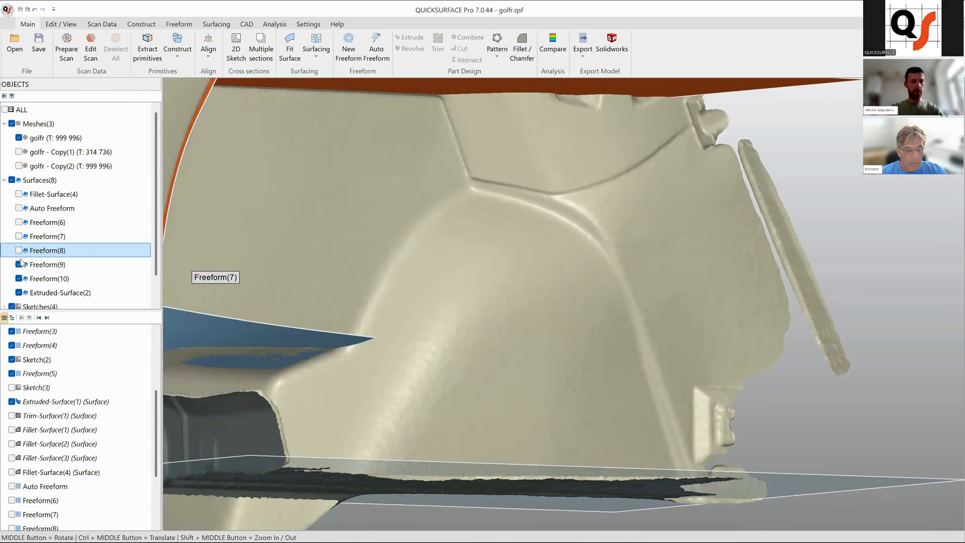
{"action": "left_click", "coordinate": [19, 265]}
{"action": "left_click", "coordinate": [18, 278]}
{"action": "left_click", "coordinate": [18, 292]}
{"action": "scroll", "coordinate": [533, 324], "scroll_direction": "down", "scroll_amount": 5}
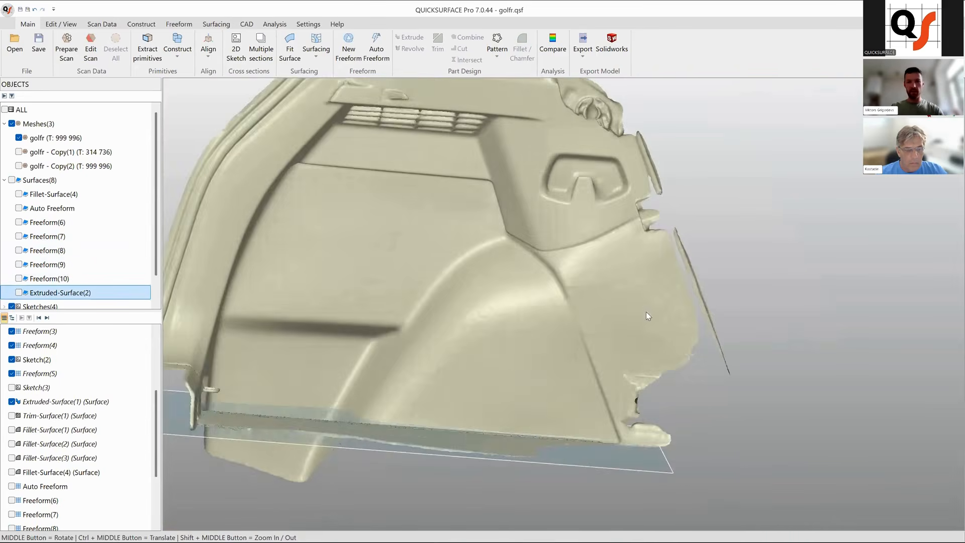
{"action": "middle_click_drag", "start_coordinate": [646, 313], "coordinate": [581, 301]}
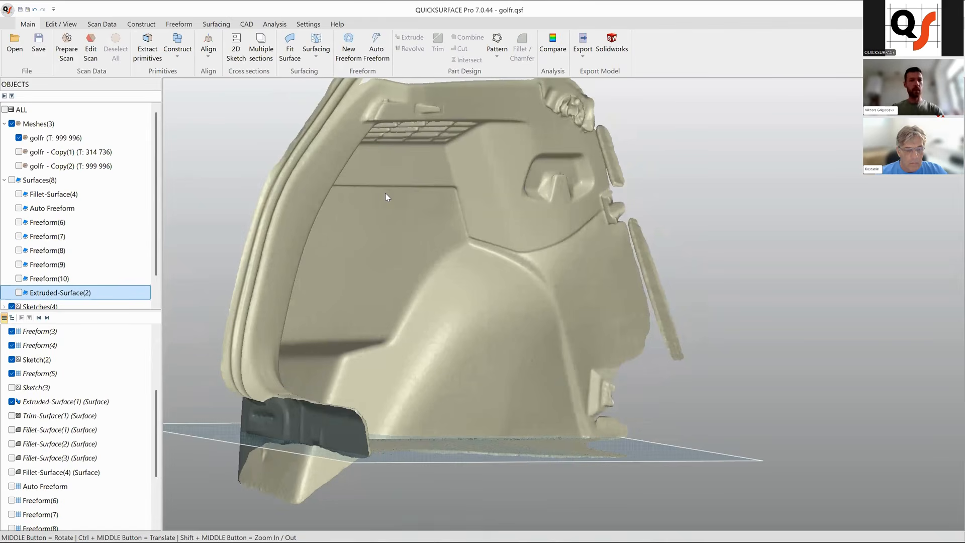
{"action": "left_click", "coordinate": [212, 24]}
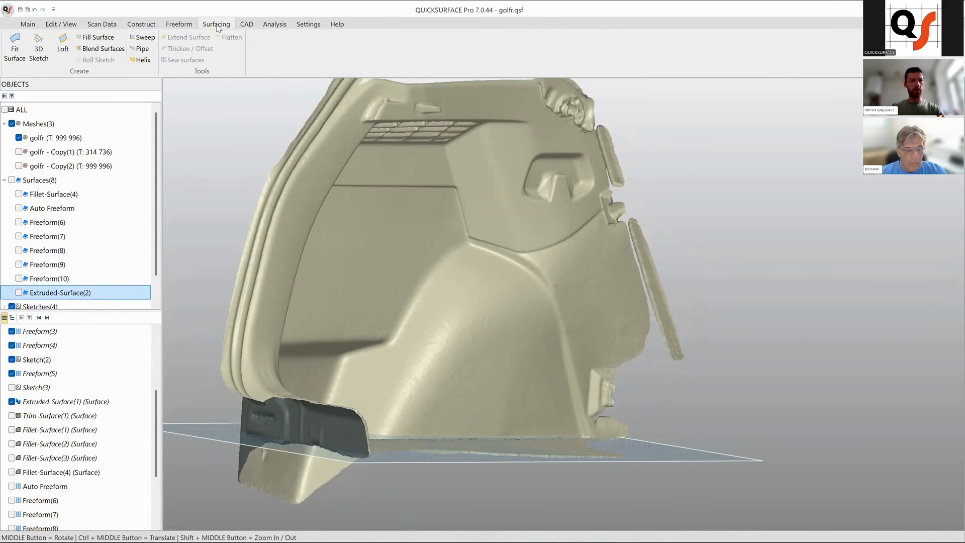
{"action": "left_click", "coordinate": [44, 56]}
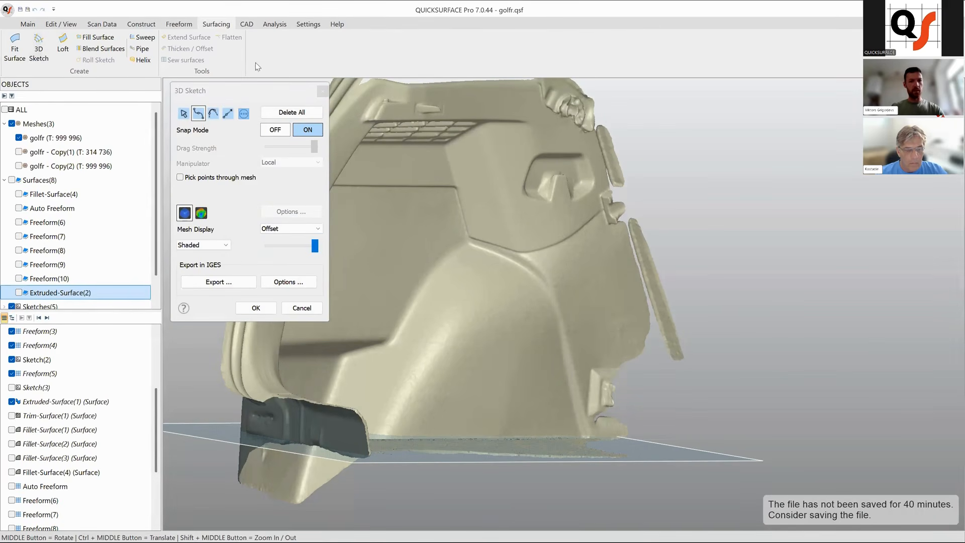
{"action": "left_click", "coordinate": [322, 91]}
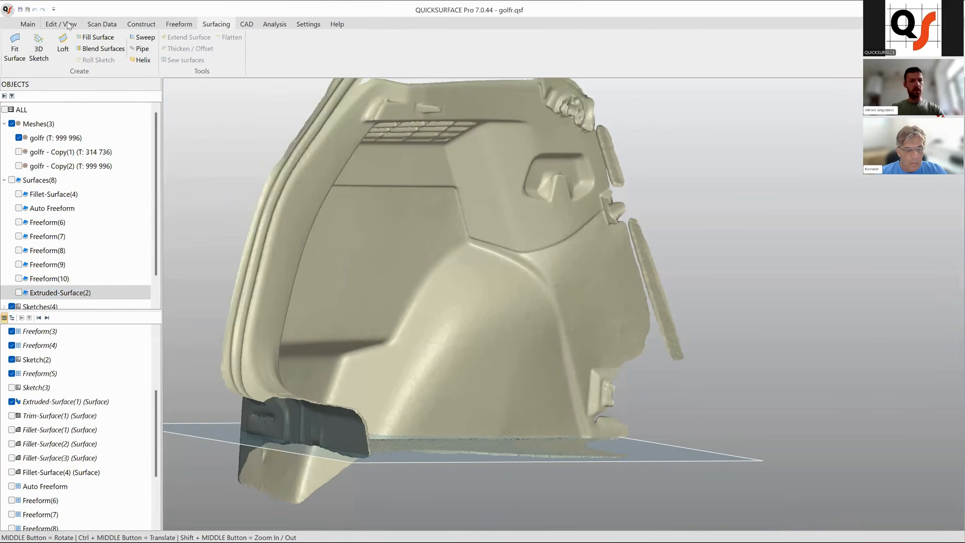
Start Reference Point and create a point on the side panel's diagonal ridge.
{"action": "left_click", "coordinate": [27, 25]}
{"action": "left_click", "coordinate": [141, 24]}
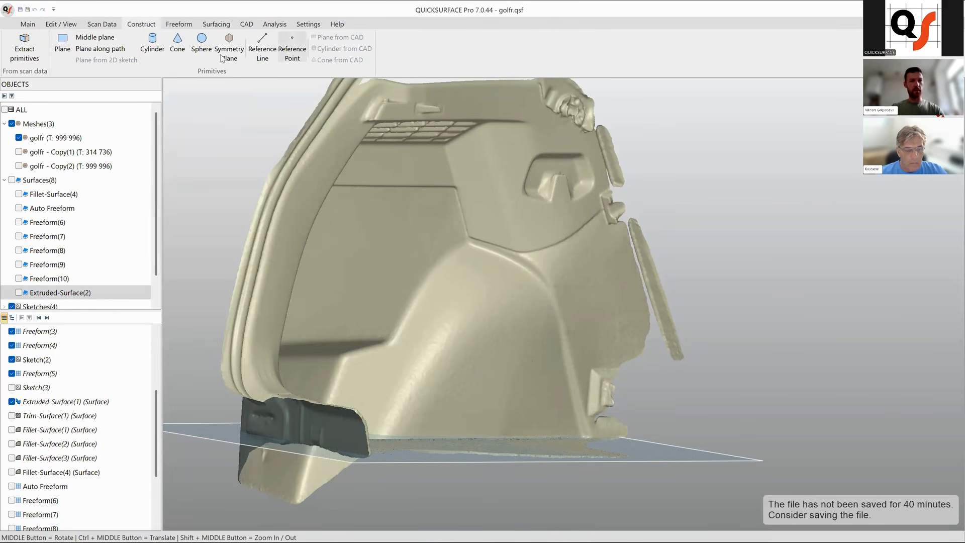
{"action": "left_click", "coordinate": [292, 49]}
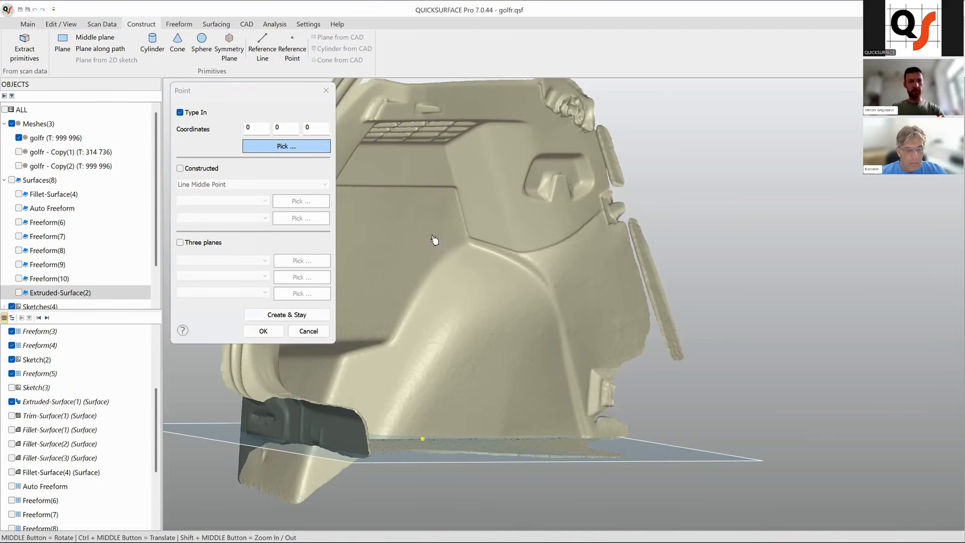
{"action": "scroll", "coordinate": [554, 280], "scroll_direction": "up", "scroll_amount": 2}
{"action": "middle_click_drag", "start_coordinate": [495, 295], "coordinate": [446, 214]}
{"action": "scroll", "coordinate": [484, 226], "scroll_direction": "up", "scroll_amount": 5}
{"action": "scroll", "coordinate": [484, 226], "scroll_direction": "up", "scroll_amount": 2}
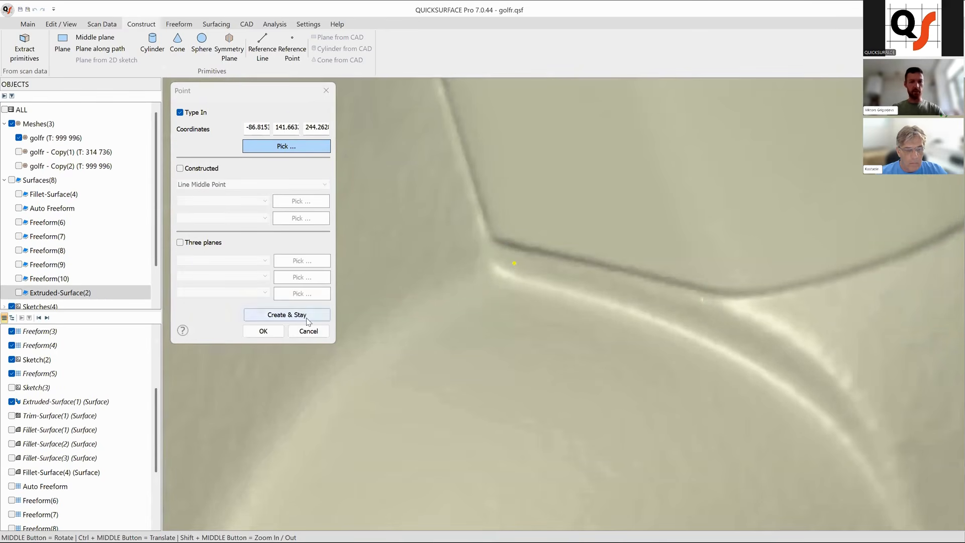
{"action": "left_click", "coordinate": [288, 315]}
Add a second reference point further along the ridge and a third near the panel's lower corner.
{"action": "middle_click_drag", "start_coordinate": [714, 343], "coordinate": [672, 300], "text": "ctrl"}
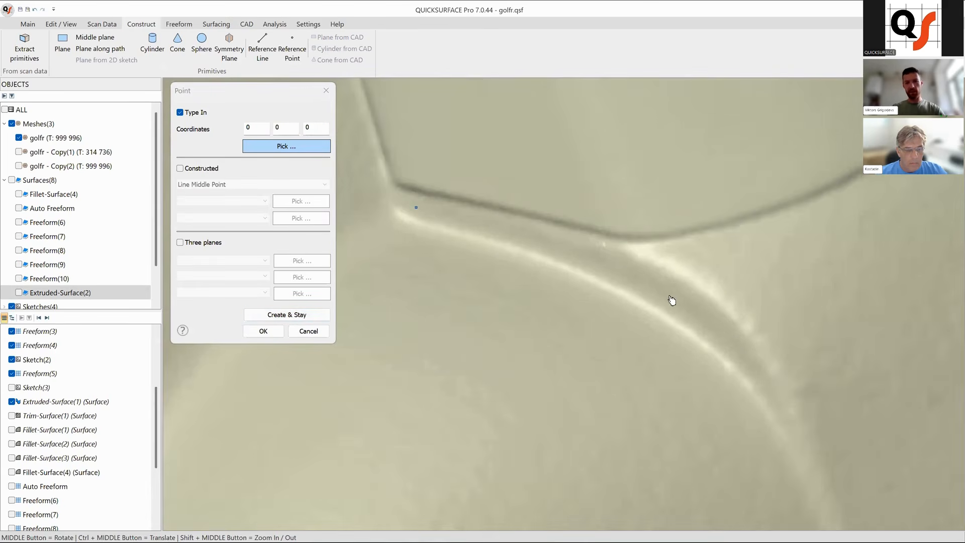
{"action": "left_click", "coordinate": [324, 318]}
{"action": "scroll", "coordinate": [729, 363], "scroll_direction": "down", "scroll_amount": 8}
{"action": "middle_click_drag", "start_coordinate": [709, 456], "coordinate": [627, 395], "text": "ctrl"}
{"action": "scroll", "coordinate": [628, 394], "scroll_direction": "up", "scroll_amount": 3}
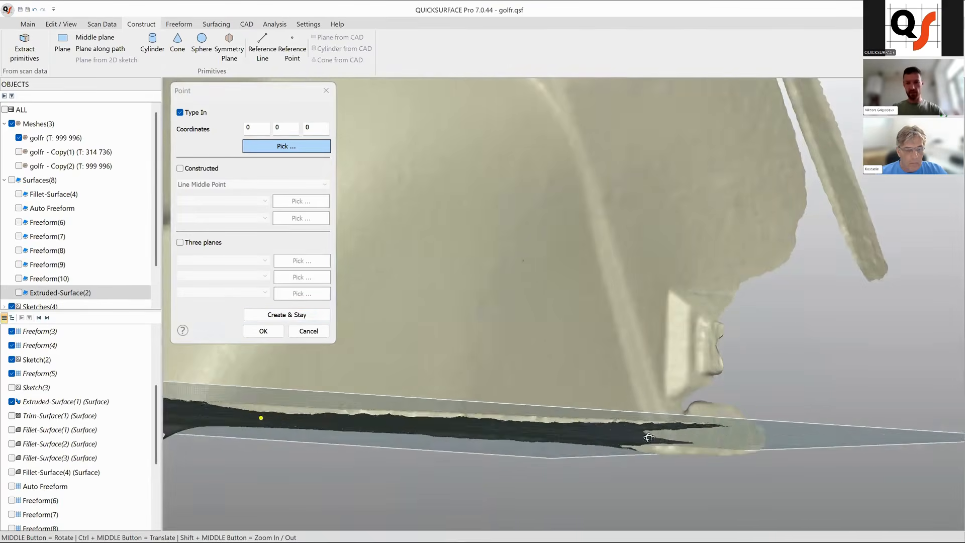
{"action": "scroll", "coordinate": [641, 426], "scroll_direction": "up", "scroll_amount": 5}
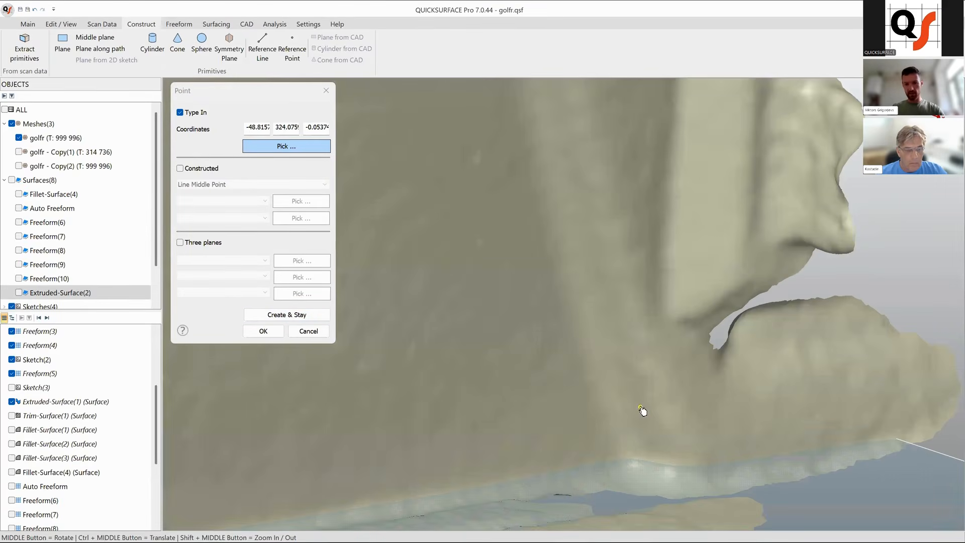
{"action": "left_click", "coordinate": [278, 328]}
Construct a plane through the three reference points.
{"action": "scroll", "coordinate": [558, 331], "scroll_direction": "down", "scroll_amount": 5}
{"action": "scroll", "coordinate": [562, 361], "scroll_direction": "down", "scroll_amount": 3}
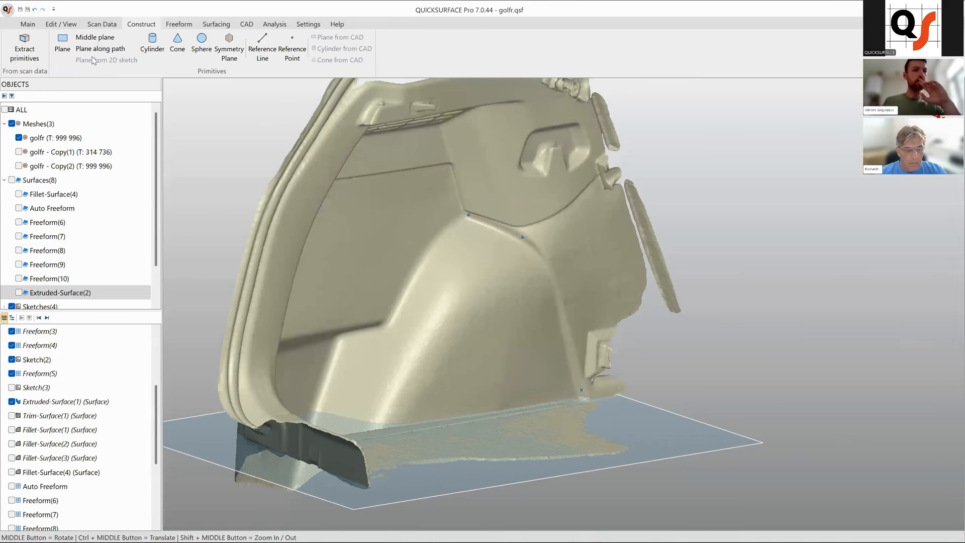
{"action": "left_click", "coordinate": [63, 45]}
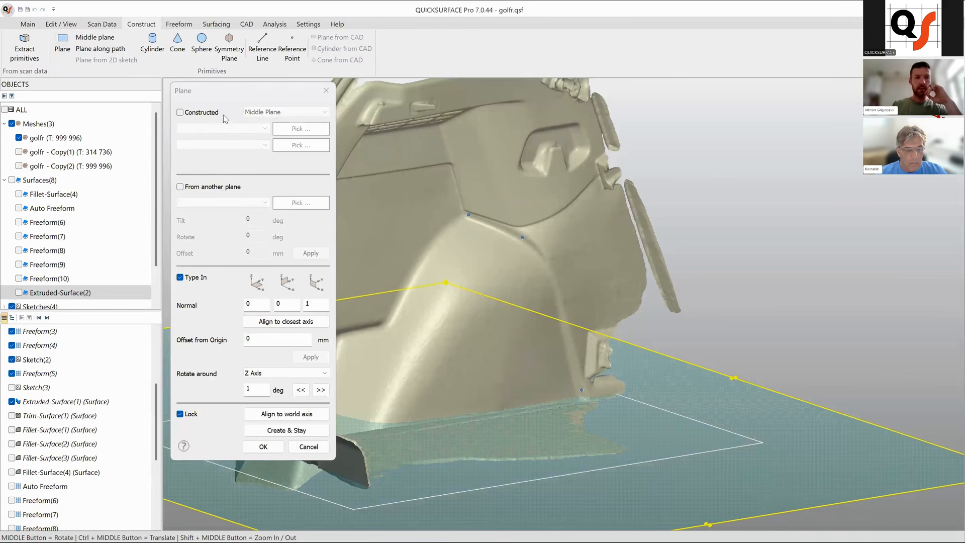
{"action": "left_click", "coordinate": [180, 112]}
{"action": "left_click", "coordinate": [301, 112]}
{"action": "left_click", "coordinate": [282, 146]}
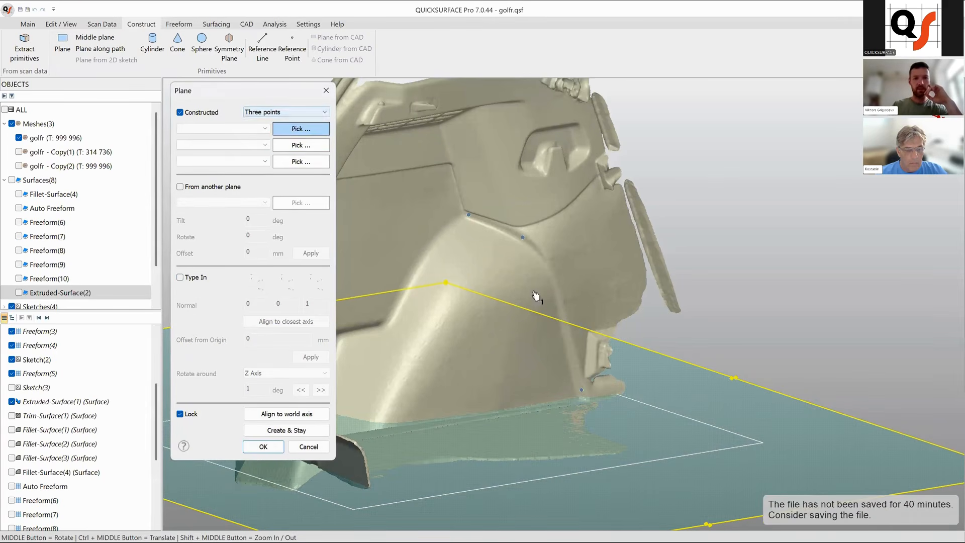
{"action": "left_click", "coordinate": [470, 217]}
{"action": "left_click", "coordinate": [524, 240]}
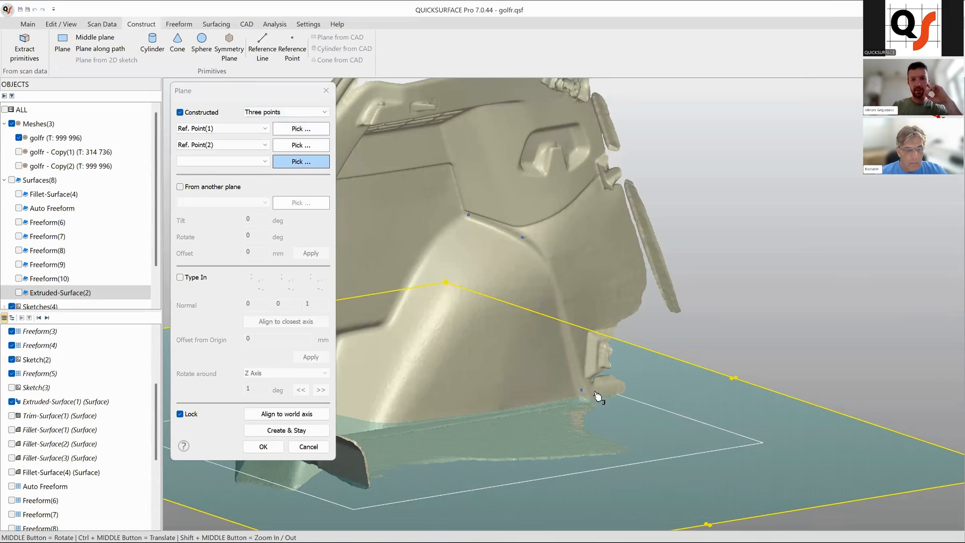
{"action": "left_click", "coordinate": [583, 394]}
{"action": "middle_click_drag", "start_coordinate": [624, 340], "coordinate": [383, 455]}
{"action": "left_click", "coordinate": [309, 449]}
Edit the third reference point and reposition it onto the panel's lower corner just above the floor.
{"action": "scroll", "coordinate": [706, 358], "scroll_direction": "down", "scroll_amount": 5}
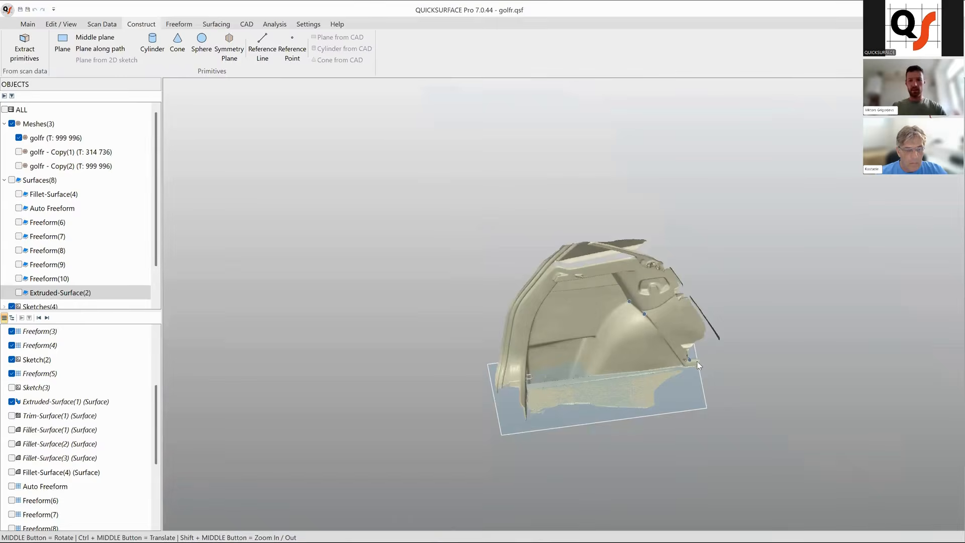
{"action": "scroll", "coordinate": [663, 369], "scroll_direction": "up", "scroll_amount": 8}
{"action": "right_click", "coordinate": [657, 364]}
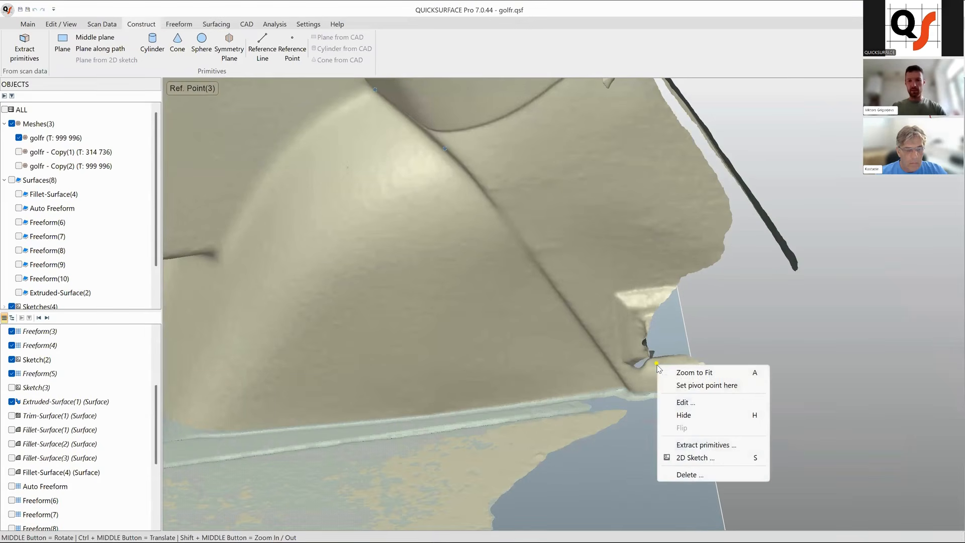
{"action": "left_click", "coordinate": [685, 402]}
{"action": "middle_click_drag", "start_coordinate": [684, 403], "coordinate": [452, 314]}
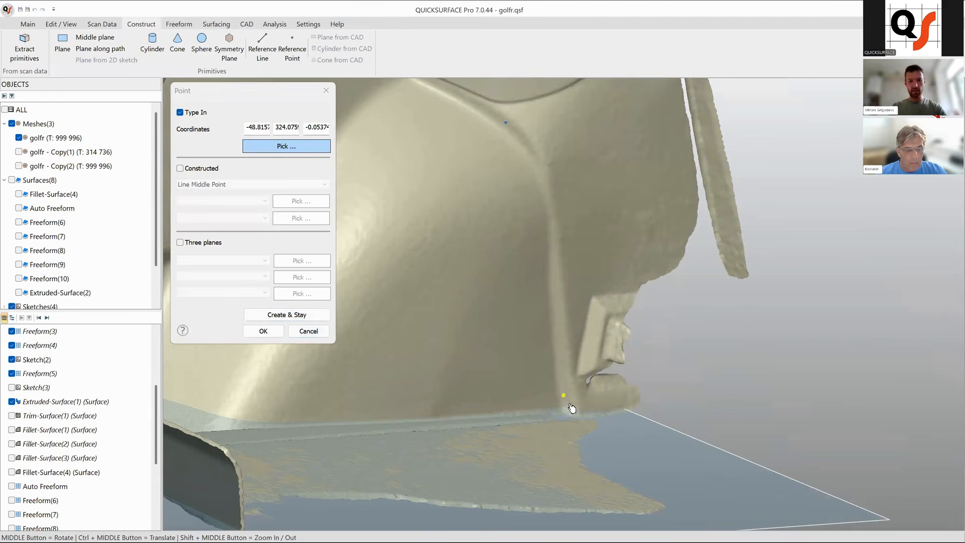
{"action": "scroll", "coordinate": [573, 402], "scroll_direction": "up", "scroll_amount": 5}
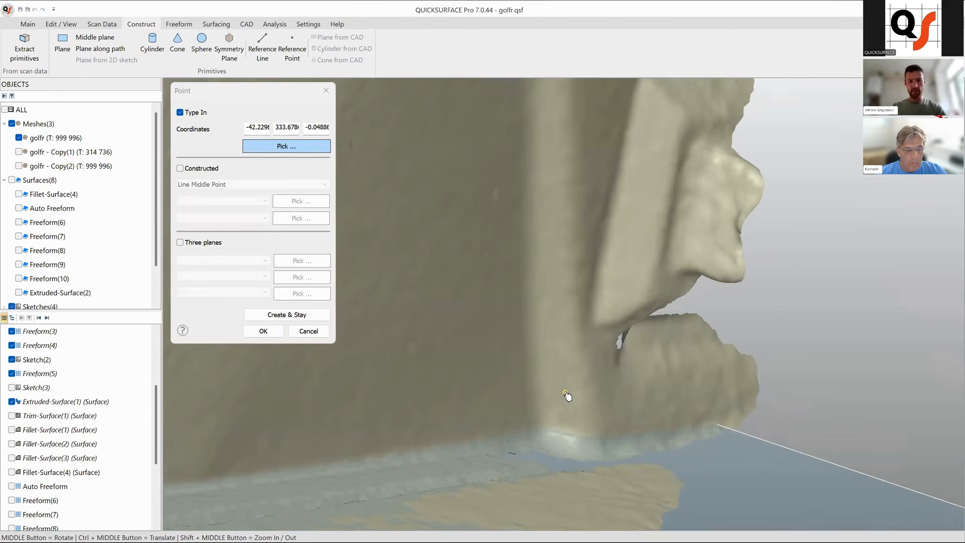
{"action": "middle_click_drag", "start_coordinate": [598, 392], "coordinate": [778, 455]}
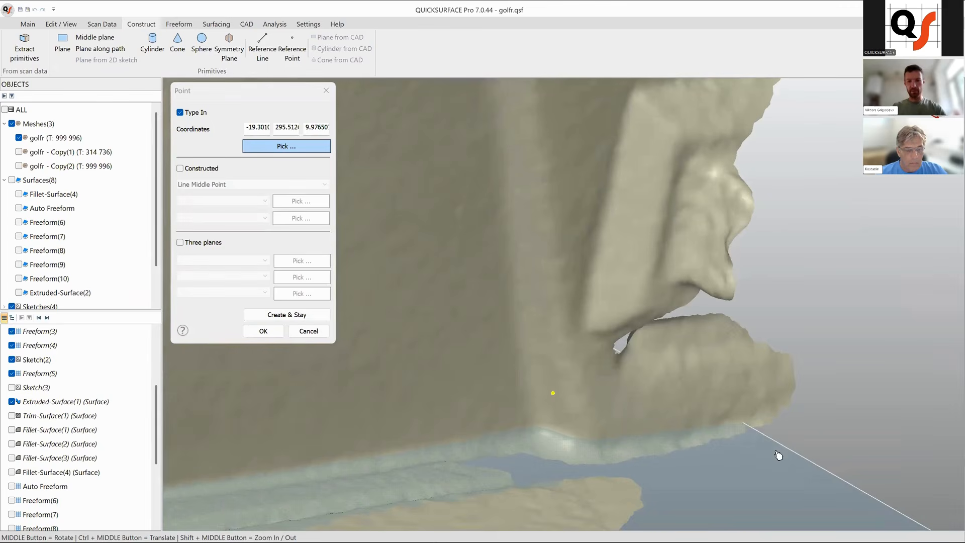
{"action": "scroll", "coordinate": [738, 446], "scroll_direction": "down", "scroll_amount": 8}
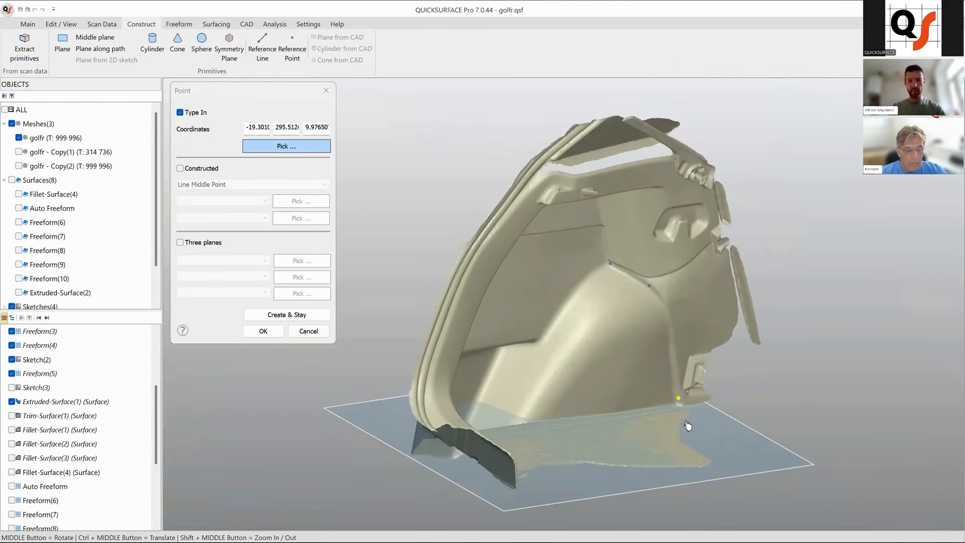
{"action": "scroll", "coordinate": [703, 400], "scroll_direction": "up", "scroll_amount": 4}
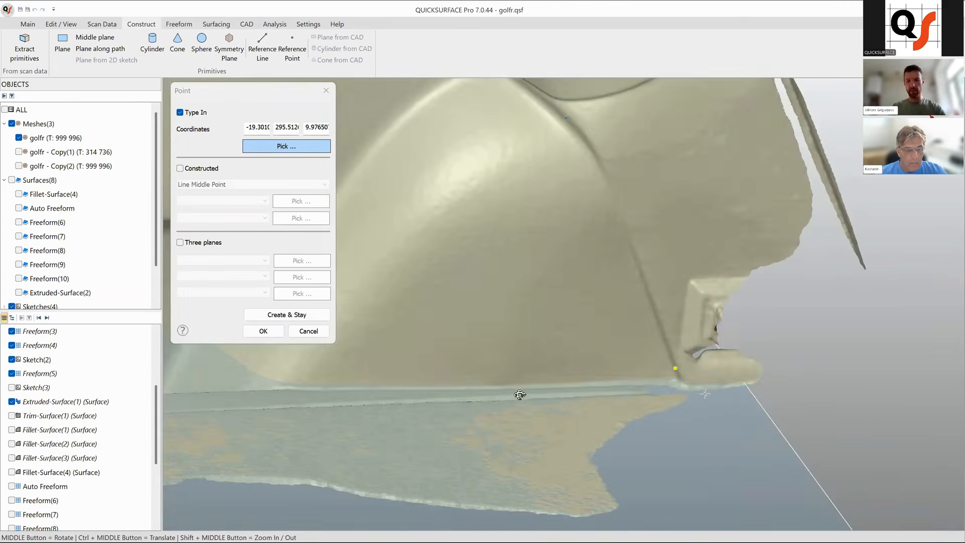
{"action": "mouse_move", "coordinate": [517, 394]}
{"action": "middle_mouse_down"}
{"action": "mouse_move", "coordinate": [383, 409]}
{"action": "mouse_move", "coordinate": [593, 392]}
{"action": "mouse_move", "coordinate": [610, 408]}
{"action": "mouse_move", "coordinate": [582, 412]}
{"action": "mouse_move", "coordinate": [535, 389]}
{"action": "middle_mouse_up"}
{"action": "scroll", "coordinate": [535, 390], "scroll_direction": "up", "scroll_amount": 4}
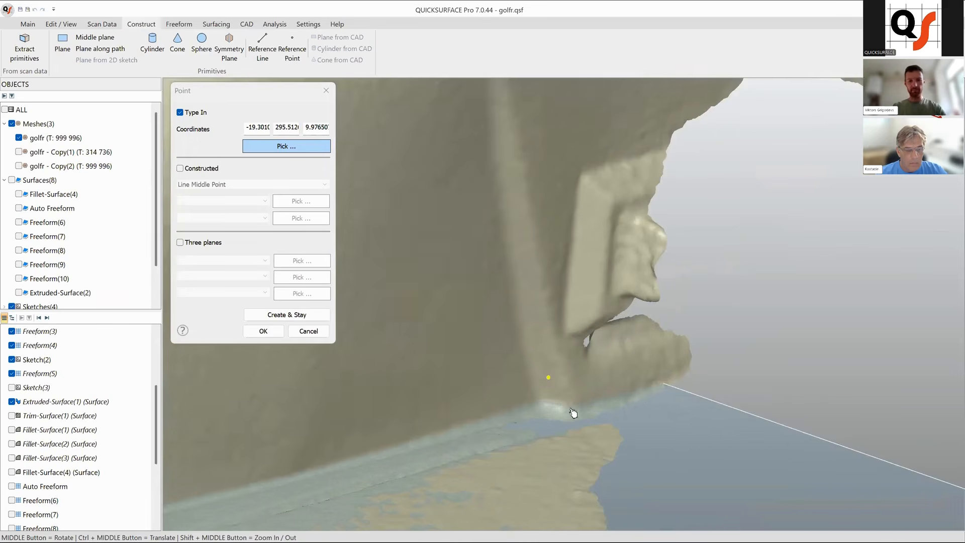
{"action": "left_click", "coordinate": [263, 331]}
Create a new Three points plane through Ref. Point(1), Ref. Point(2) and Ref. Point(3).
{"action": "scroll", "coordinate": [621, 391], "scroll_direction": "down", "scroll_amount": 5}
{"action": "middle_click_drag", "start_coordinate": [575, 394], "coordinate": [500, 227]}
{"action": "left_click", "coordinate": [62, 45]}
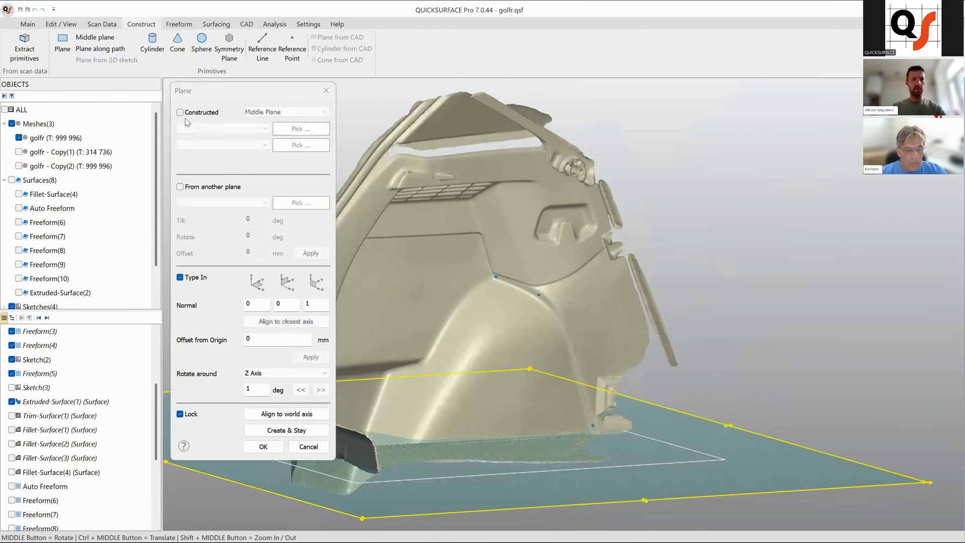
{"action": "left_click", "coordinate": [200, 113]}
{"action": "left_click", "coordinate": [285, 112]}
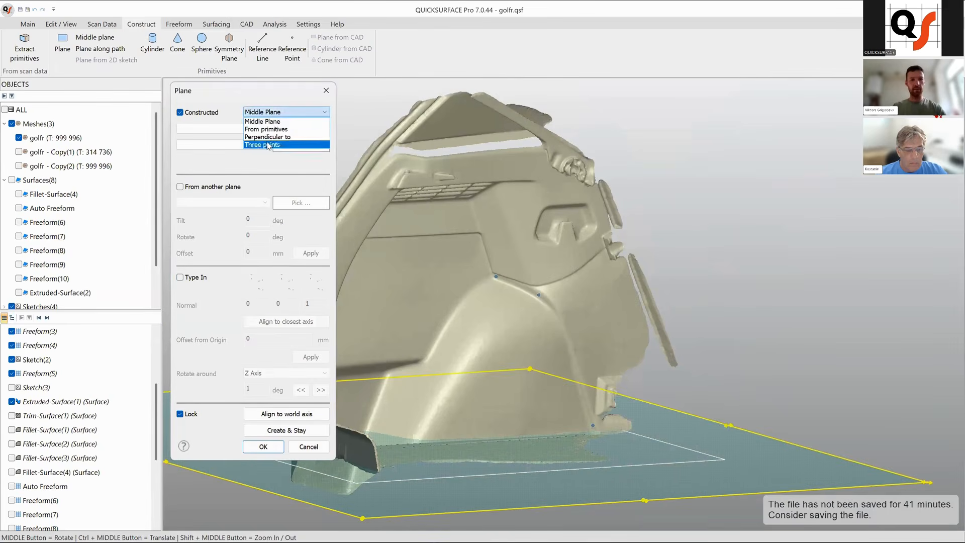
{"action": "left_click", "coordinate": [281, 145]}
{"action": "left_click", "coordinate": [496, 276]}
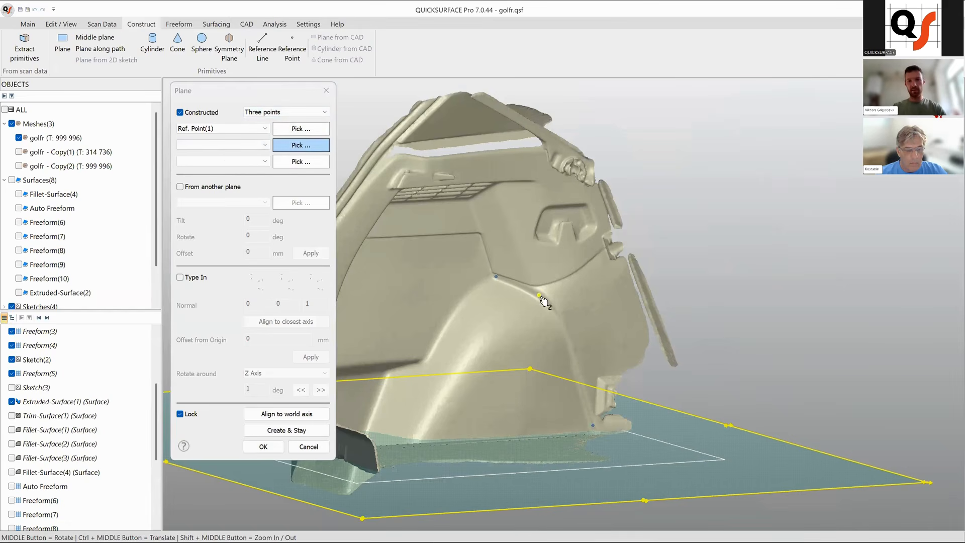
{"action": "left_click", "coordinate": [540, 296]}
{"action": "left_click", "coordinate": [594, 426]}
{"action": "middle_click_drag", "start_coordinate": [594, 363], "coordinate": [234, 467]}
{"action": "key", "text": "Return"}
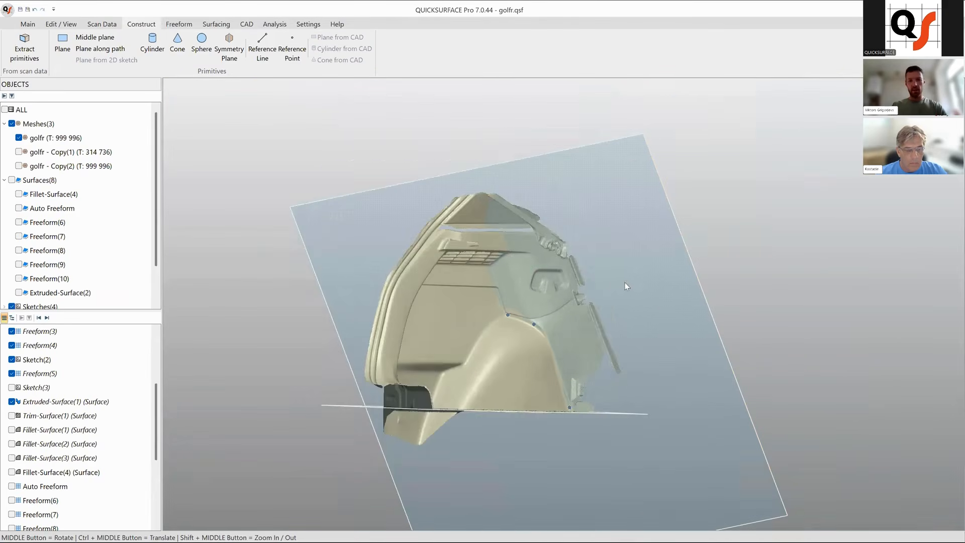
Show Extruded-Surface(2) and Freeform(6) through Freeform(10) again.
{"action": "left_click", "coordinate": [19, 292]}
{"action": "left_click", "coordinate": [18, 278]}
{"action": "left_click", "coordinate": [19, 264]}
{"action": "left_click", "coordinate": [19, 250]}
{"action": "left_click", "coordinate": [19, 236]}
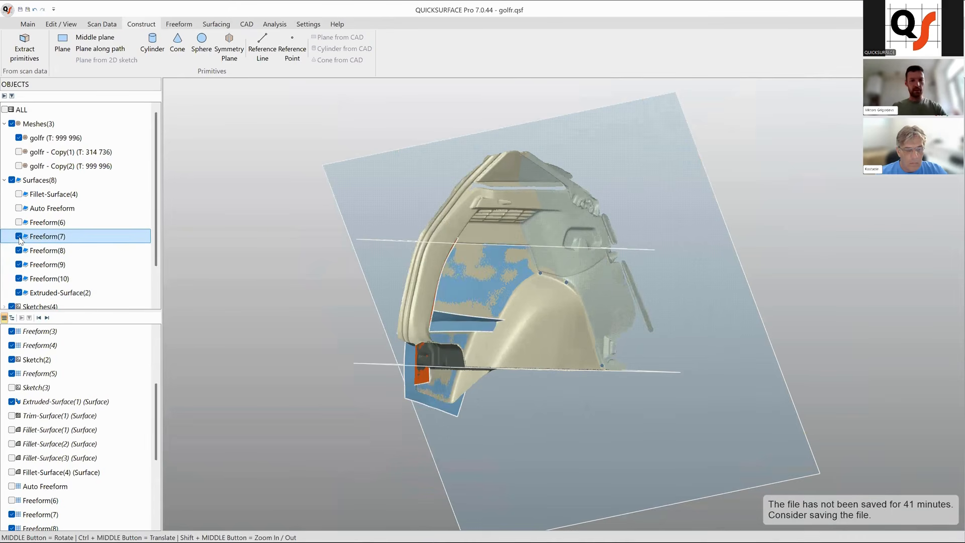
{"action": "left_click", "coordinate": [19, 223]}
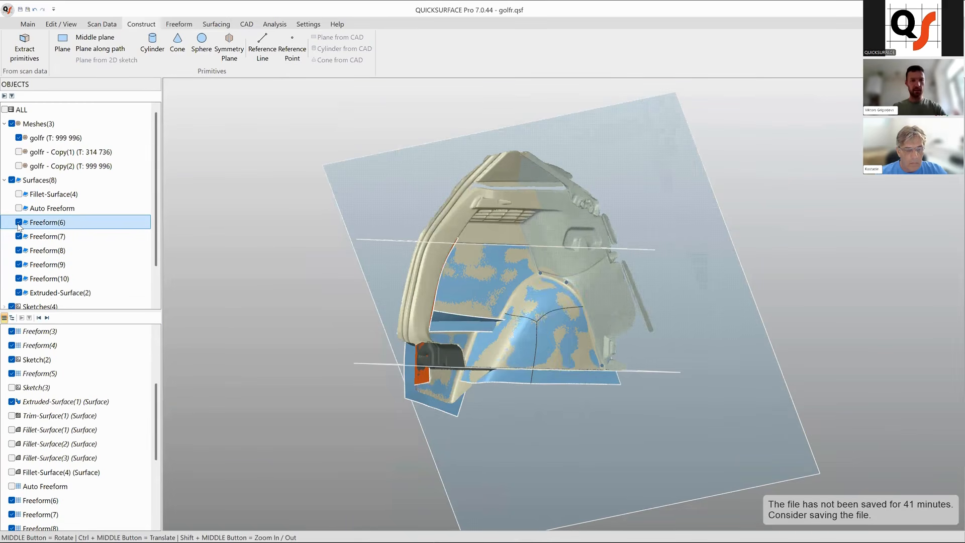
{"action": "middle_click_drag", "start_coordinate": [346, 327], "coordinate": [401, 382]}
{"action": "middle_click_drag", "start_coordinate": [419, 329], "coordinate": [485, 356]}
Hide the golfr mesh, select all surfaces and planes, and start Trim Surfaces on them.
{"action": "left_click", "coordinate": [23, 137]}
{"action": "scroll", "coordinate": [513, 276], "scroll_direction": "down", "scroll_amount": 3}
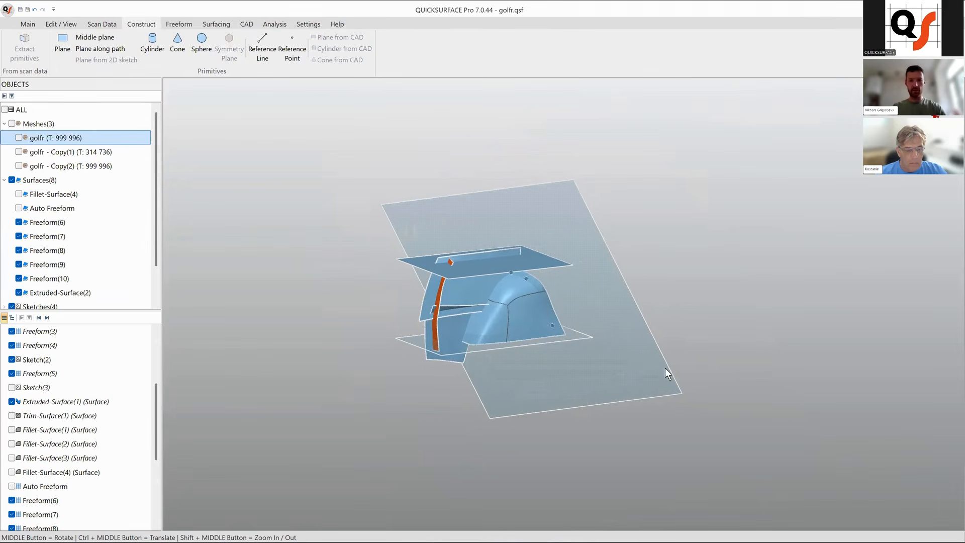
{"action": "left_click_drag", "start_coordinate": [786, 483], "coordinate": [247, 135]}
{"action": "left_click", "coordinate": [265, 122]}
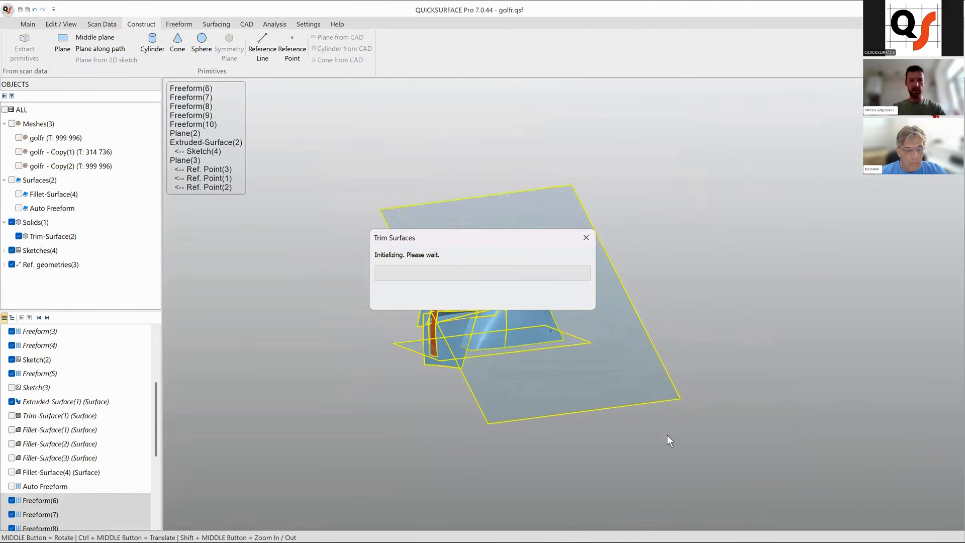
Trim away the plane pieces crossing the side panel patches and the stray upper fragments.
{"action": "middle_click_drag", "start_coordinate": [569, 343], "coordinate": [382, 358]}
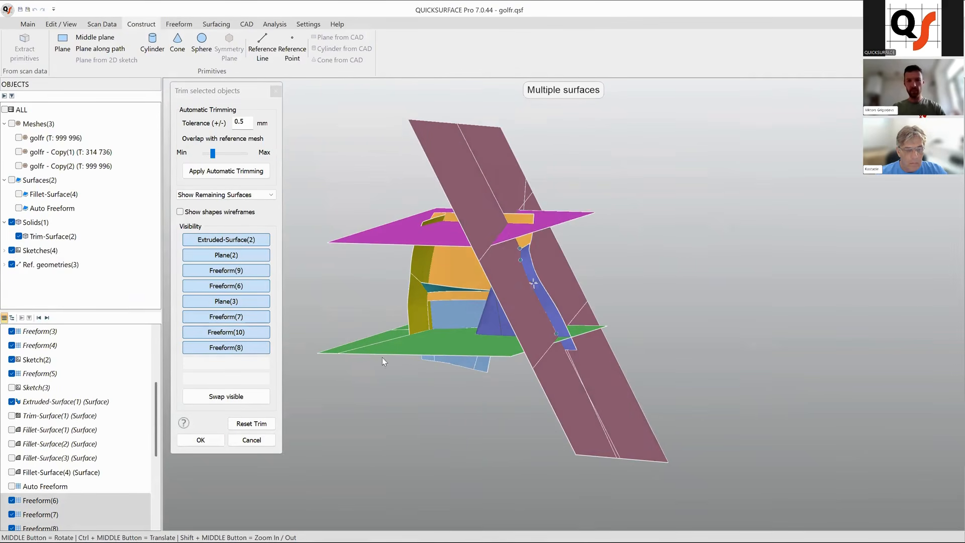
{"action": "left_click", "coordinate": [509, 233]}
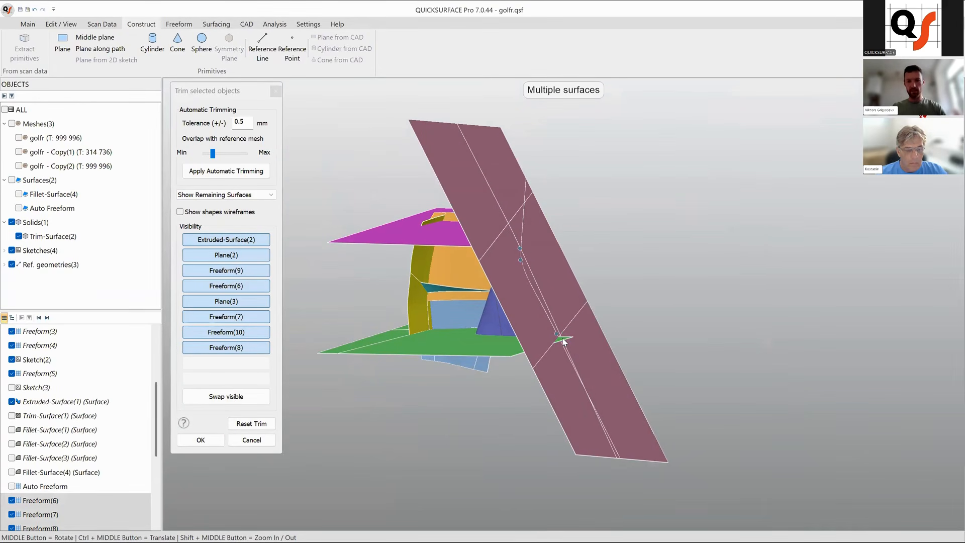
{"action": "middle_click_drag", "start_coordinate": [550, 343], "coordinate": [517, 307]}
{"action": "middle_click_drag", "start_coordinate": [512, 240], "coordinate": [521, 348]}
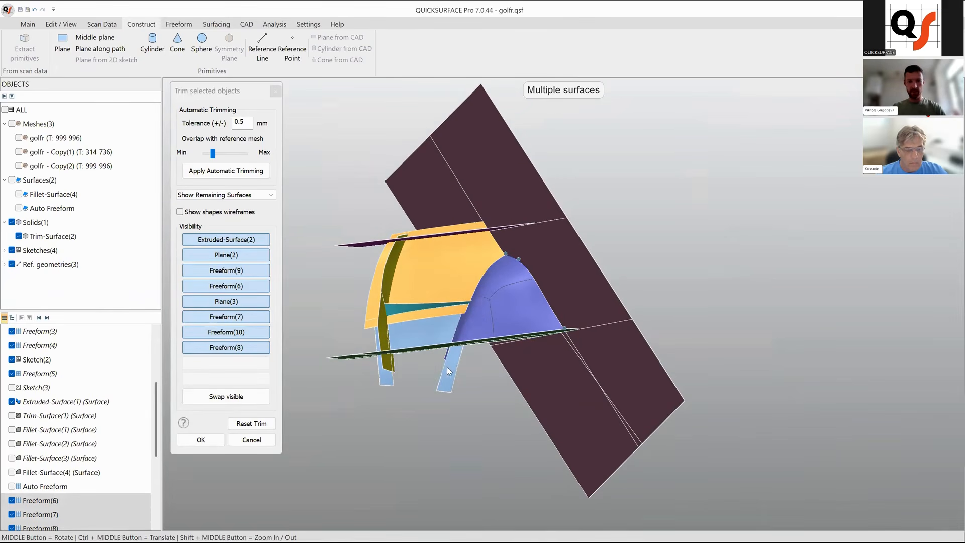
{"action": "middle_click_drag", "start_coordinate": [487, 336], "coordinate": [383, 354]}
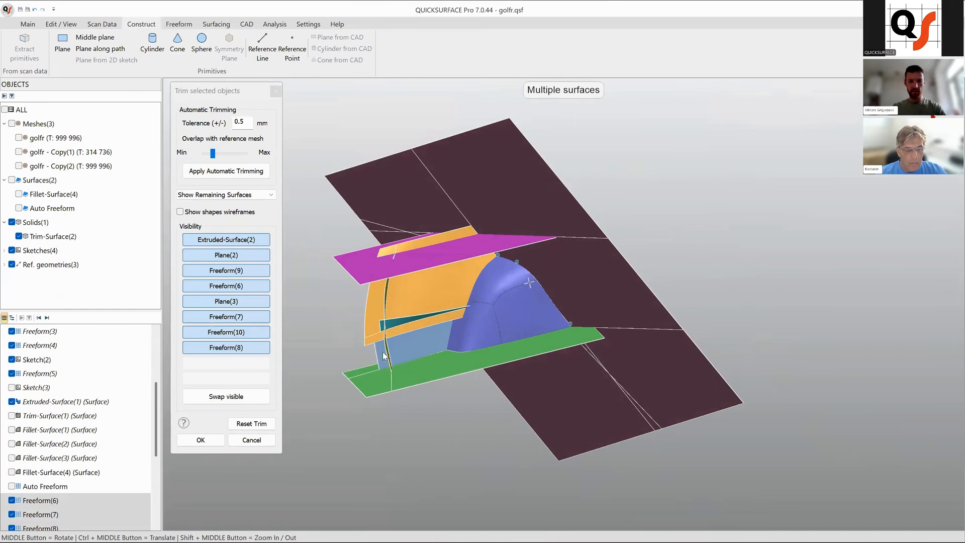
{"action": "scroll", "coordinate": [384, 327], "scroll_direction": "up", "scroll_amount": 4}
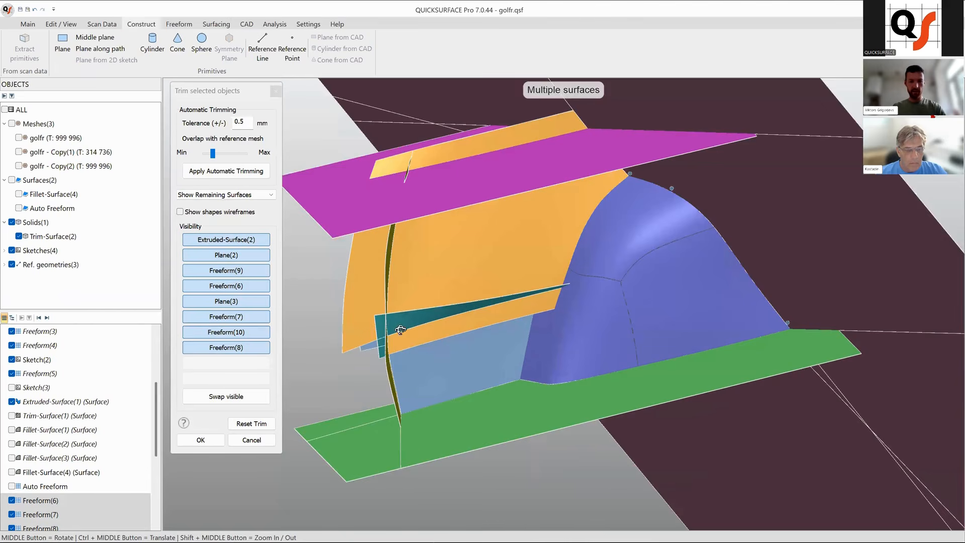
{"action": "left_click", "coordinate": [380, 333]}
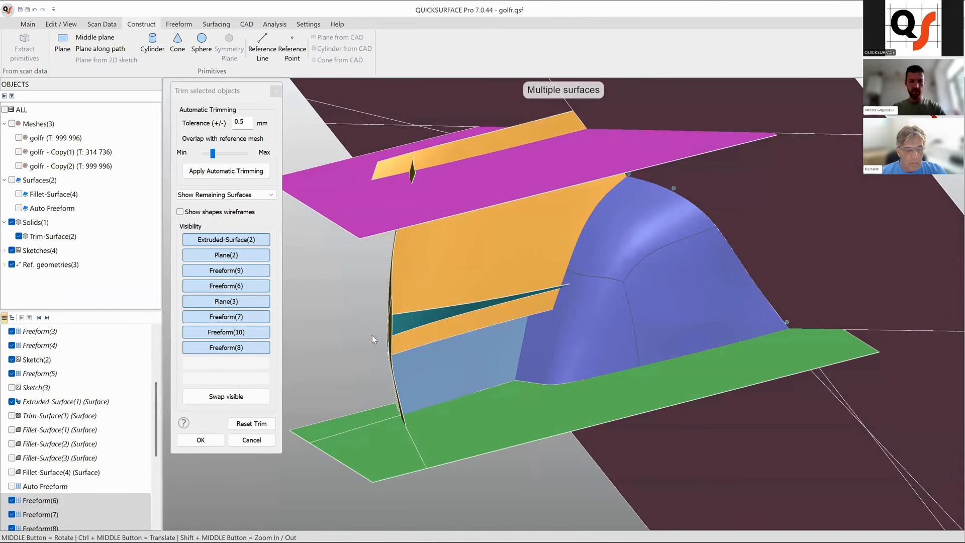
{"action": "scroll", "coordinate": [367, 421], "scroll_direction": "down", "scroll_amount": 5}
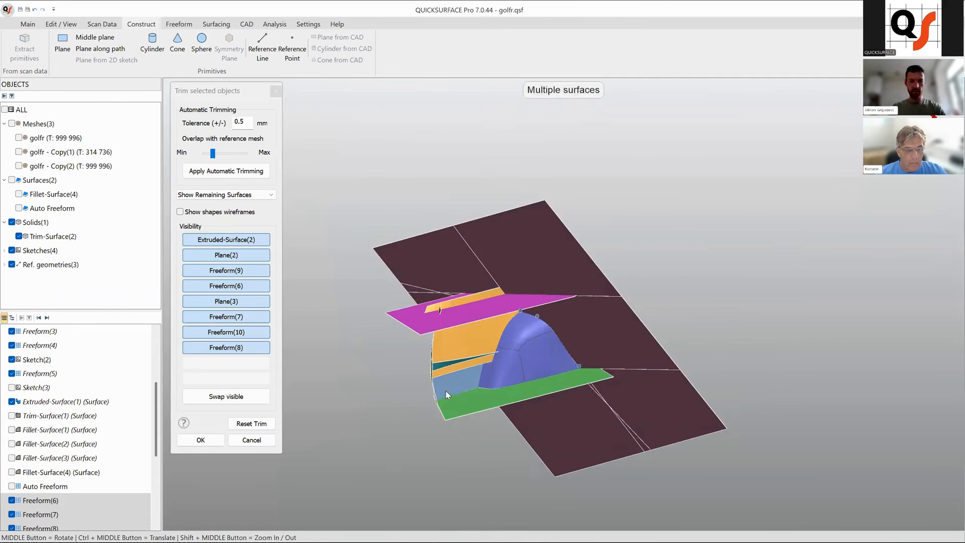
{"action": "middle_click_drag", "start_coordinate": [499, 372], "coordinate": [467, 318]}
{"action": "scroll", "coordinate": [467, 318], "scroll_direction": "up", "scroll_amount": 3}
{"action": "left_click", "coordinate": [469, 309]}
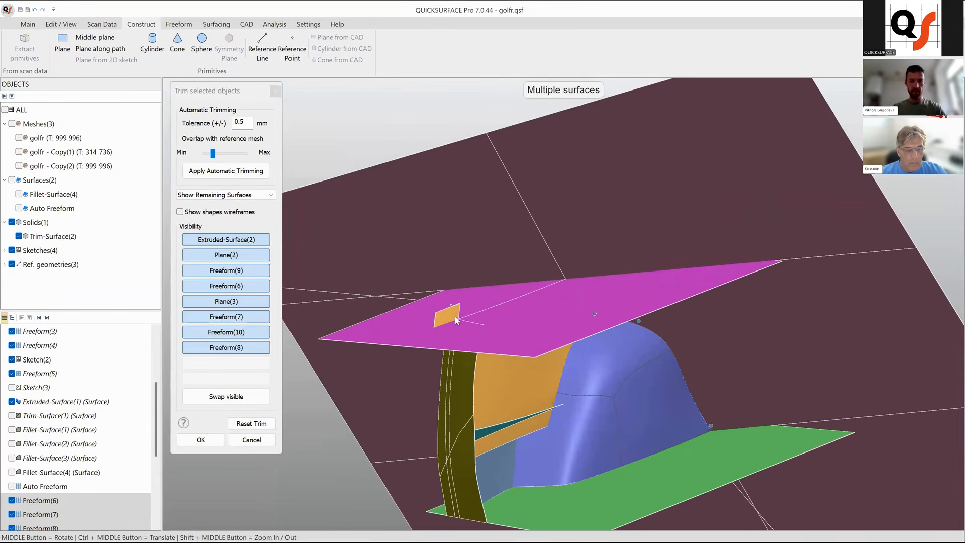
{"action": "middle_click_drag", "start_coordinate": [454, 315], "coordinate": [528, 372]}
{"action": "left_click", "coordinate": [528, 374]}
{"action": "middle_click_drag", "start_coordinate": [574, 405], "coordinate": [535, 301]}
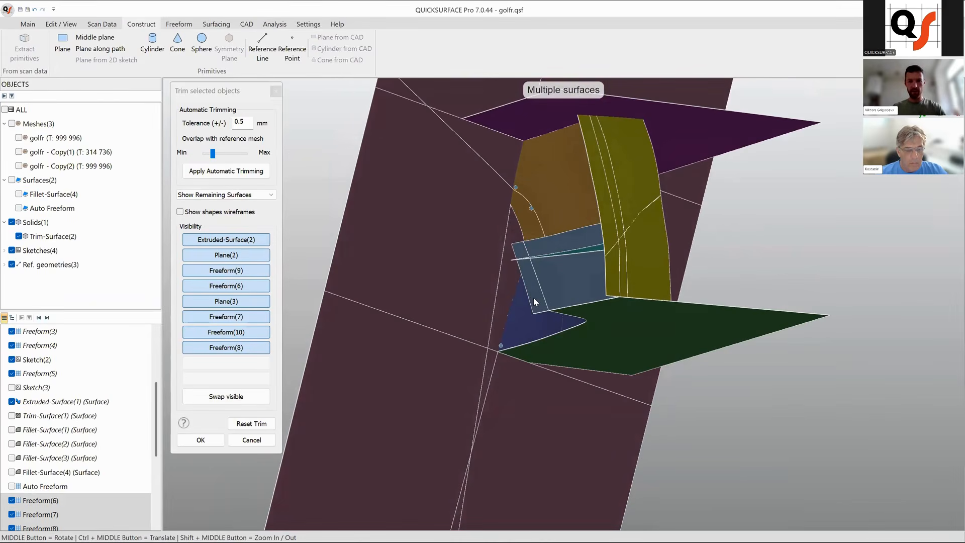
Remove the small overlapping sliver between the side panel patches near the ledge.
{"action": "middle_click_drag", "start_coordinate": [566, 246], "coordinate": [586, 337]}
{"action": "scroll", "coordinate": [576, 316], "scroll_direction": "up", "scroll_amount": 4}
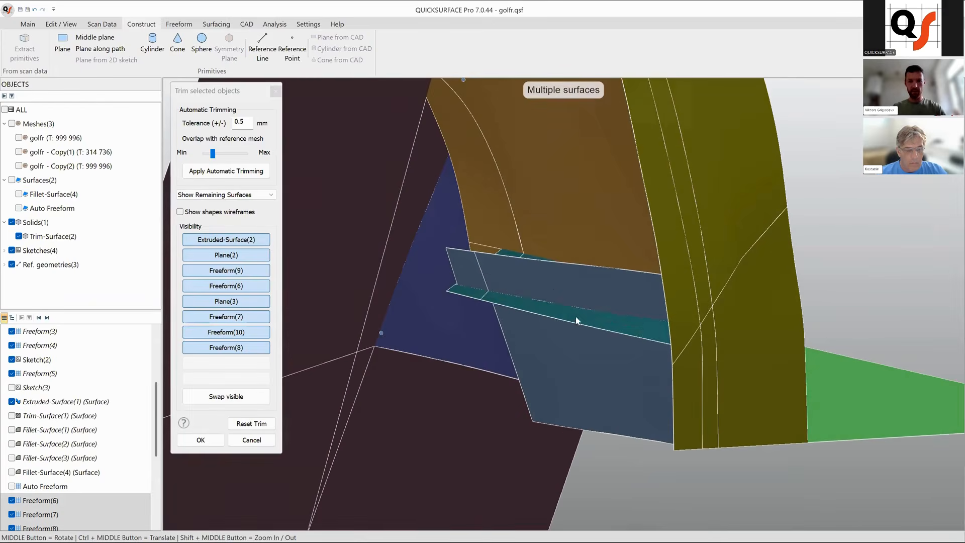
{"action": "left_click", "coordinate": [542, 280]}
{"action": "middle_click_drag", "start_coordinate": [556, 272], "coordinate": [572, 332]}
{"action": "scroll", "coordinate": [572, 333], "scroll_direction": "up", "scroll_amount": 10}
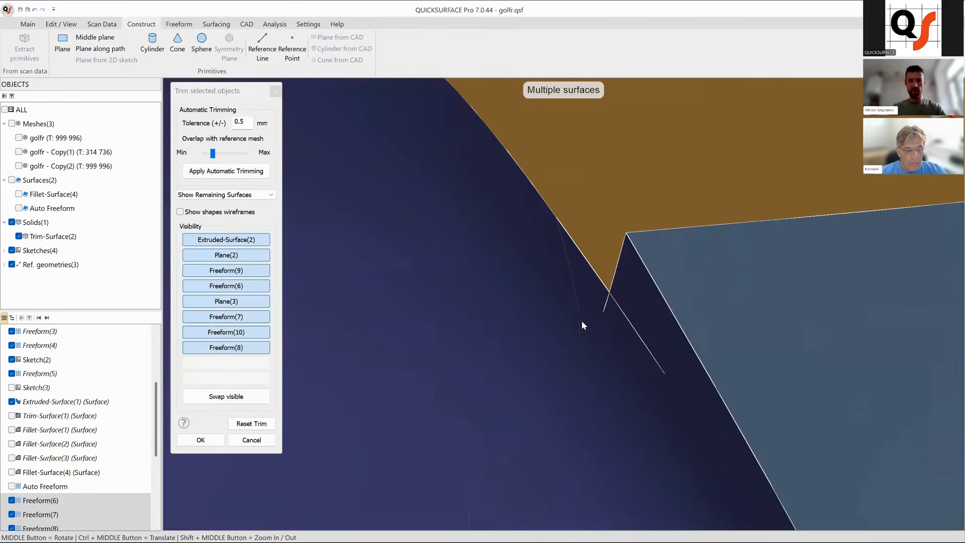
{"action": "scroll", "coordinate": [581, 321], "scroll_direction": "down", "scroll_amount": 10}
{"action": "middle_click_drag", "start_coordinate": [700, 280], "coordinate": [454, 343]}
{"action": "scroll", "coordinate": [680, 355], "scroll_direction": "down", "scroll_amount": 6}
{"action": "scroll", "coordinate": [455, 344], "scroll_direction": "up", "scroll_amount": 5}
{"action": "middle_click_drag", "start_coordinate": [545, 390], "coordinate": [740, 391]}
{"action": "scroll", "coordinate": [696, 337], "scroll_direction": "down", "scroll_amount": 6}
{"action": "middle_click_drag", "start_coordinate": [657, 318], "coordinate": [644, 240]}
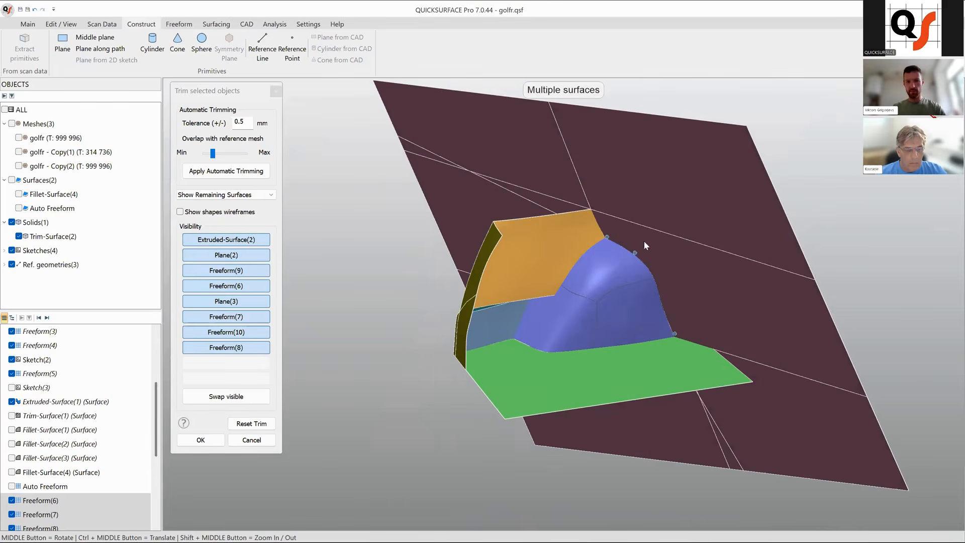
Discard the outer portions of the inclined and horizontal planes to leave a single surface and confirm the trim.
{"action": "left_click", "coordinate": [688, 271]}
{"action": "left_click", "coordinate": [780, 378]}
{"action": "left_click", "coordinate": [709, 427]}
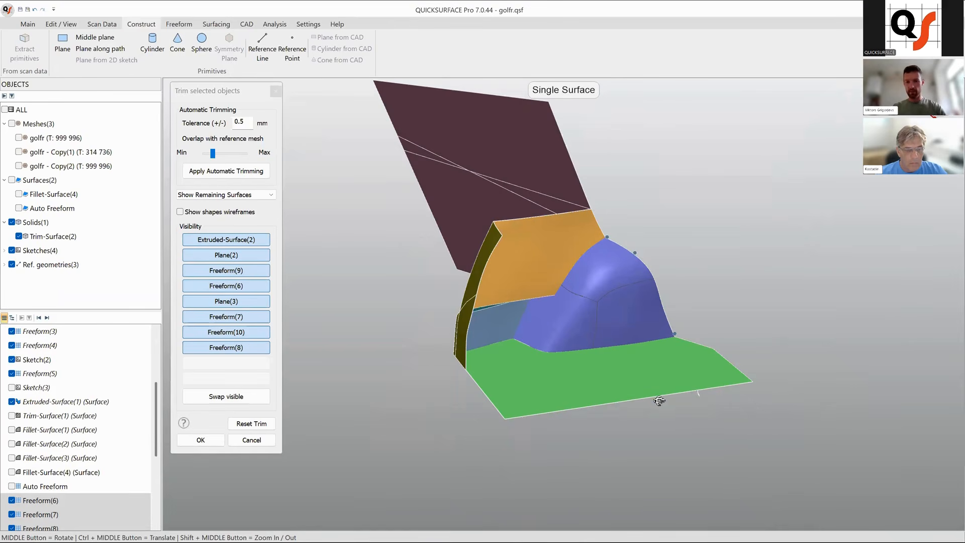
{"action": "middle_click_drag", "start_coordinate": [659, 401], "coordinate": [764, 315]}
{"action": "left_click", "coordinate": [593, 274]}
{"action": "left_click", "coordinate": [631, 173]}
{"action": "left_click", "coordinate": [639, 219]}
{"action": "left_click", "coordinate": [578, 210]}
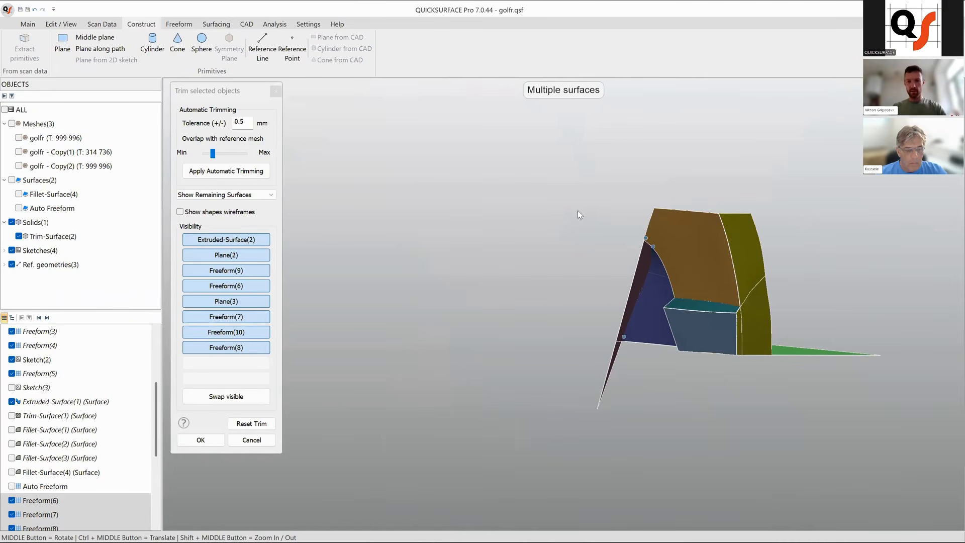
{"action": "left_click", "coordinate": [634, 292]}
{"action": "left_click", "coordinate": [616, 354]}
{"action": "middle_click_drag", "start_coordinate": [747, 328], "coordinate": [564, 330]}
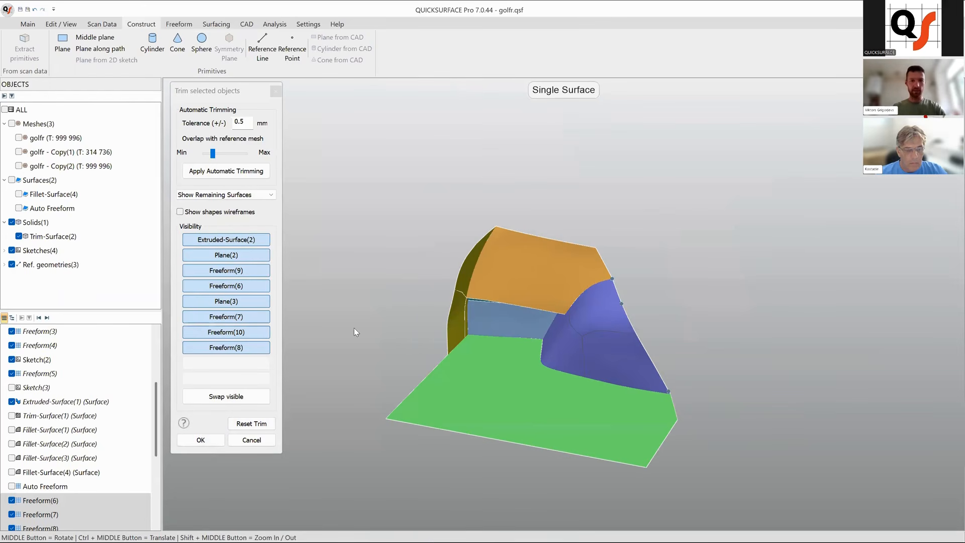
{"action": "key", "text": "Return"}
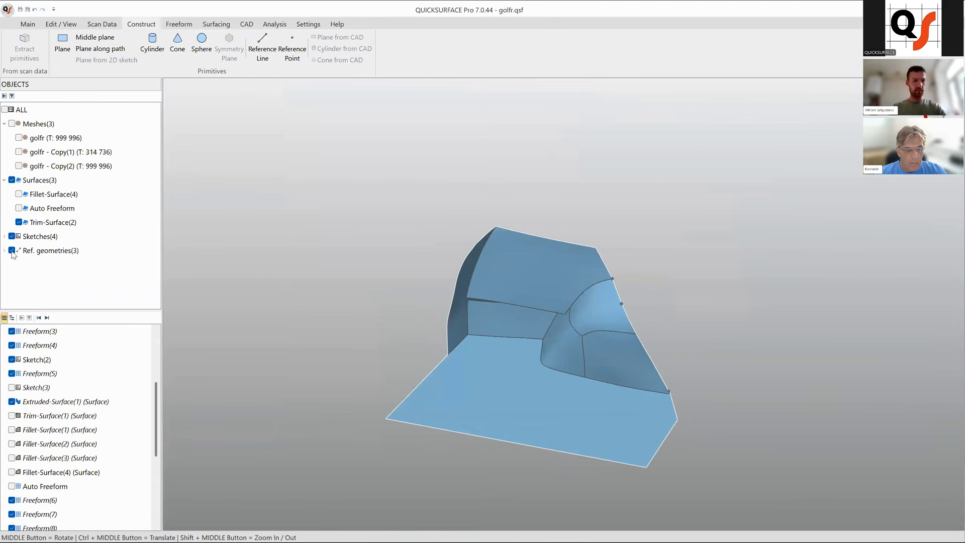
Hide the reference geometries and inspect the trimmed surface.
{"action": "left_click", "coordinate": [11, 251]}
{"action": "middle_click_drag", "start_coordinate": [462, 364], "coordinate": [531, 339]}
{"action": "scroll", "coordinate": [419, 354], "scroll_direction": "up", "scroll_amount": 5}
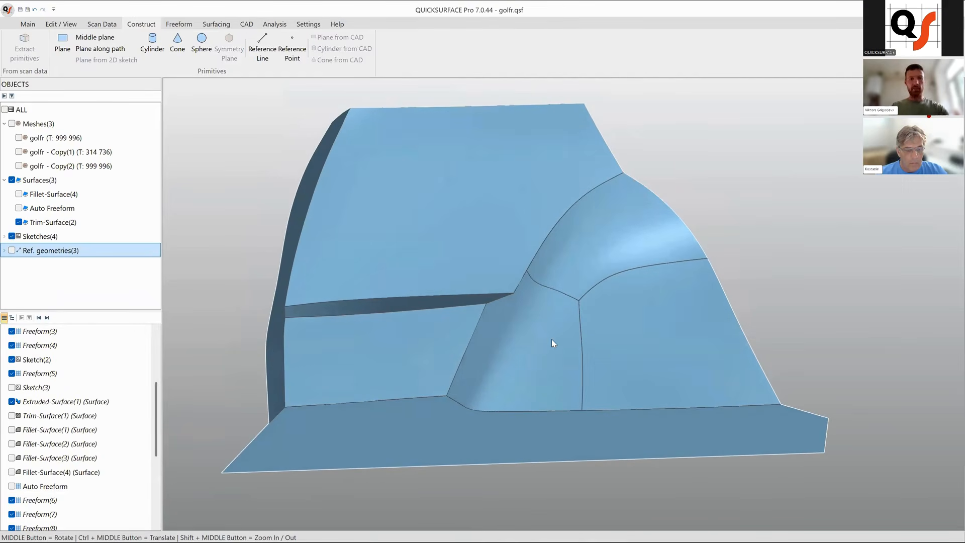
Fillet the upper edge of the horizontal ledge with a toleranced radius of 14.24 mm and keep the Fillet tool open.
{"action": "left_click", "coordinate": [502, 205]}
{"action": "double_click", "coordinate": [504, 210]}
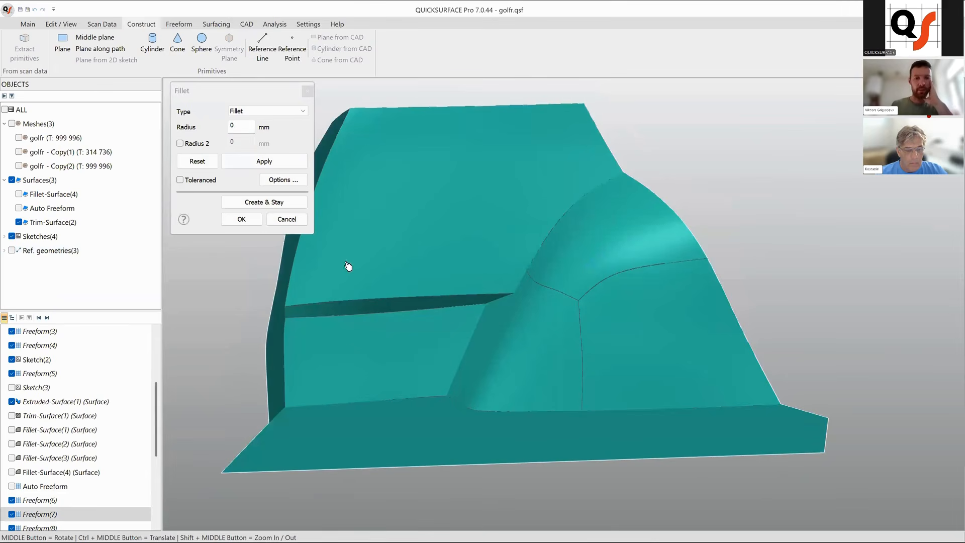
{"action": "middle_click_drag", "start_coordinate": [379, 305], "coordinate": [543, 295]}
{"action": "left_click_drag", "start_coordinate": [520, 285], "coordinate": [537, 271]}
{"action": "left_click", "coordinate": [20, 138]}
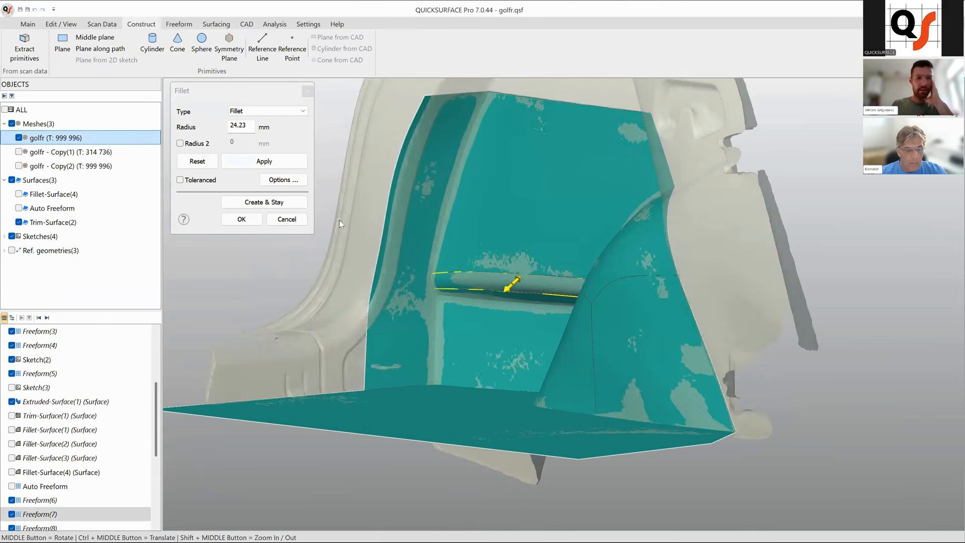
{"action": "middle_click_drag", "start_coordinate": [593, 302], "coordinate": [643, 316]}
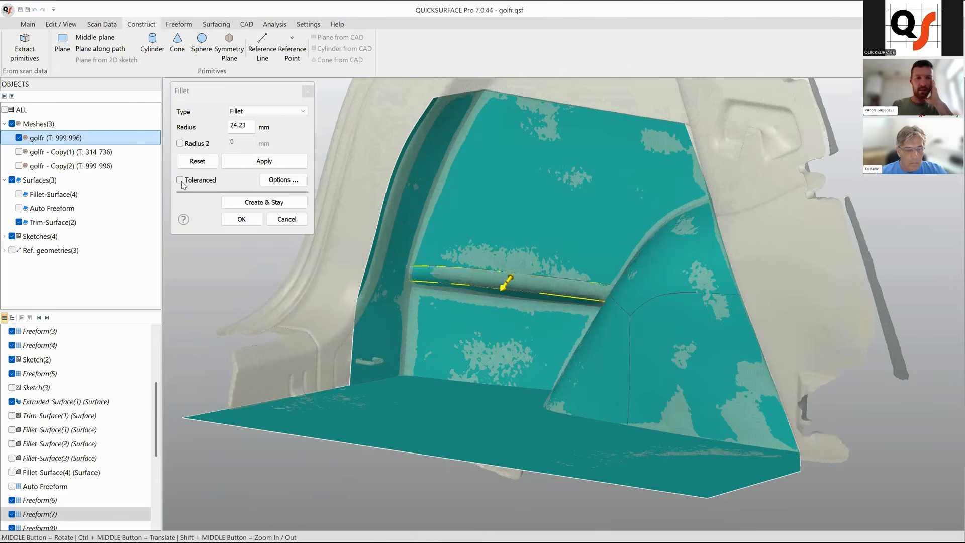
{"action": "scroll", "coordinate": [505, 290], "scroll_direction": "up", "scroll_amount": 3}
{"action": "left_click_drag", "start_coordinate": [504, 293], "coordinate": [500, 302]}
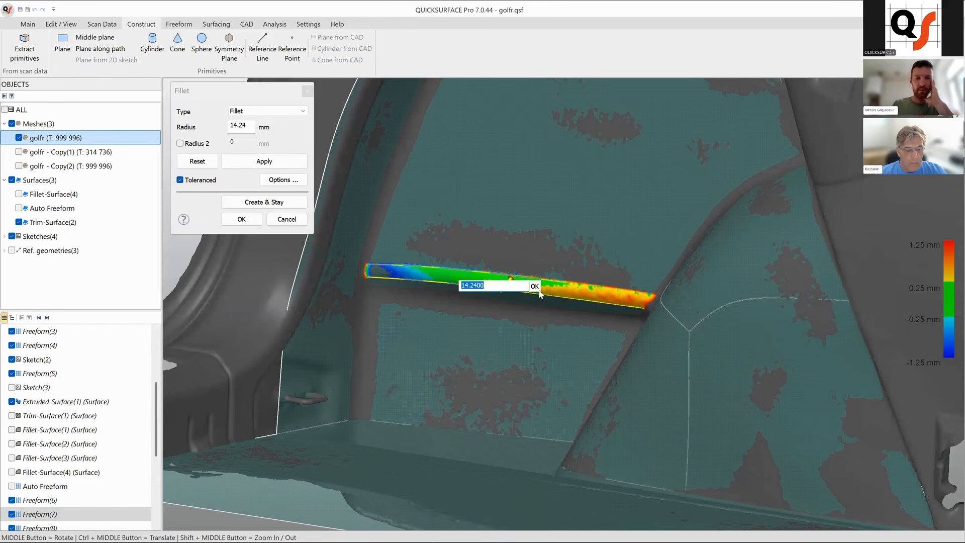
{"action": "left_click", "coordinate": [537, 289]}
{"action": "left_click", "coordinate": [289, 206]}
Fillet the lower edge of the ledge with a radius of about 17.04 mm.
{"action": "scroll", "coordinate": [598, 332], "scroll_direction": "down", "scroll_amount": 8}
{"action": "middle_click_drag", "start_coordinate": [603, 331], "coordinate": [562, 315]}
{"action": "scroll", "coordinate": [608, 337], "scroll_direction": "up", "scroll_amount": 5}
{"action": "scroll", "coordinate": [586, 285], "scroll_direction": "up", "scroll_amount": 4}
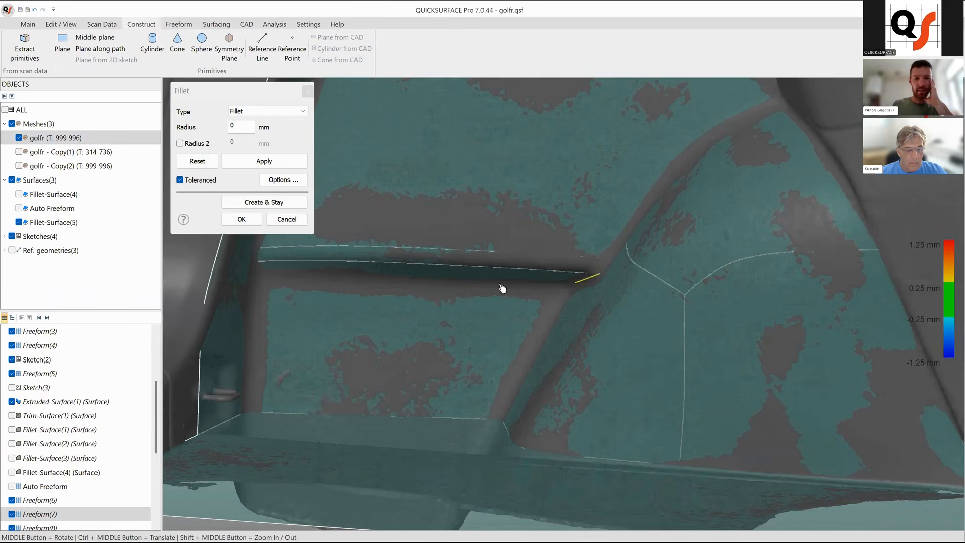
{"action": "left_click", "coordinate": [469, 283]}
{"action": "middle_click_drag", "start_coordinate": [536, 334], "coordinate": [442, 289]}
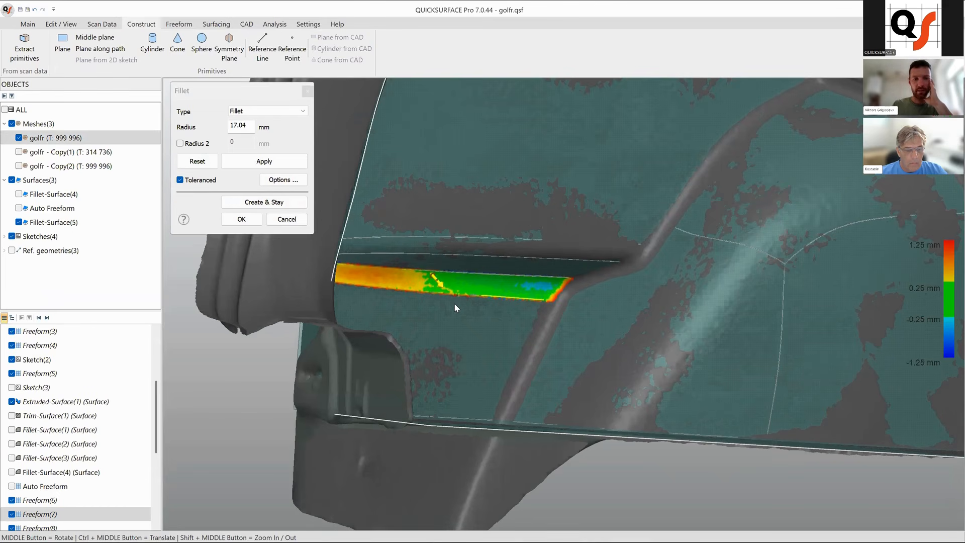
{"action": "left_click", "coordinate": [279, 208]}
Fillet the vertical corner edge between the side panels with a radius of 14.1 mm.
{"action": "middle_click_drag", "start_coordinate": [553, 342], "coordinate": [349, 327]}
{"action": "scroll", "coordinate": [435, 291], "scroll_direction": "down", "scroll_amount": 5}
{"action": "scroll", "coordinate": [432, 299], "scroll_direction": "up", "scroll_amount": 2}
{"action": "middle_click_drag", "start_coordinate": [432, 307], "coordinate": [423, 383]}
{"action": "left_click_drag", "start_coordinate": [419, 354], "coordinate": [423, 360]}
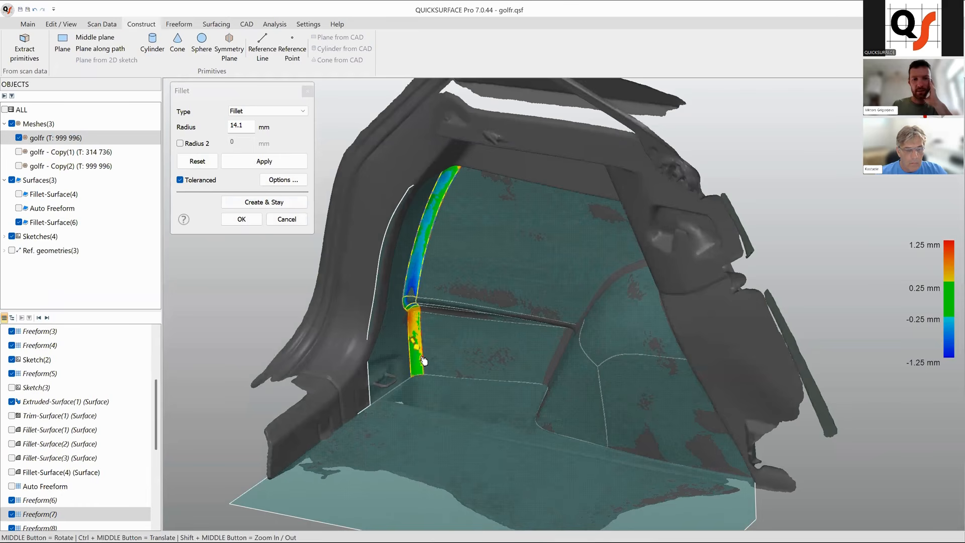
{"action": "double_click", "coordinate": [423, 360]}
{"action": "left_click", "coordinate": [456, 344]}
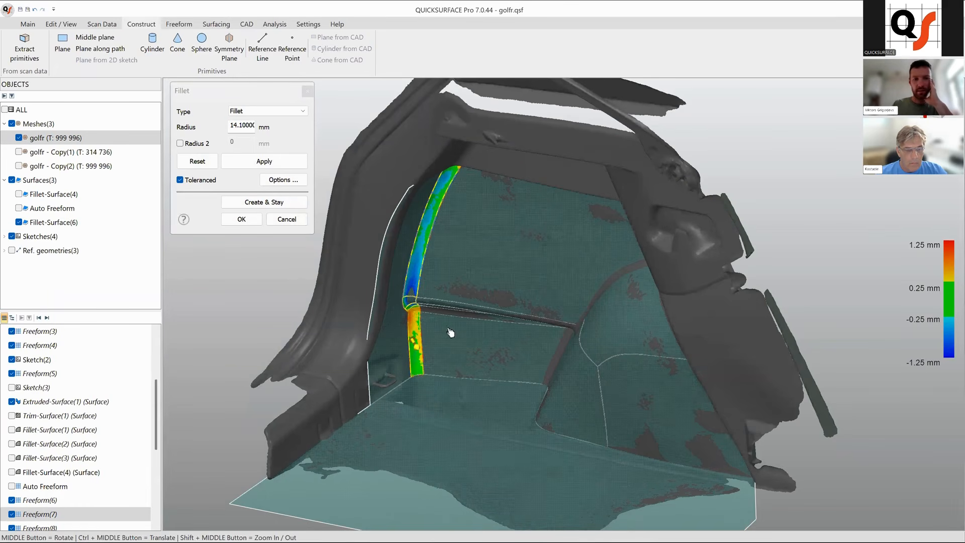
{"action": "left_click", "coordinate": [297, 202]}
Fillet the inclined edge along the wheel arch with a radius of 11.91 mm and close the Fillet tool.
{"action": "middle_click_drag", "start_coordinate": [580, 405], "coordinate": [563, 350]}
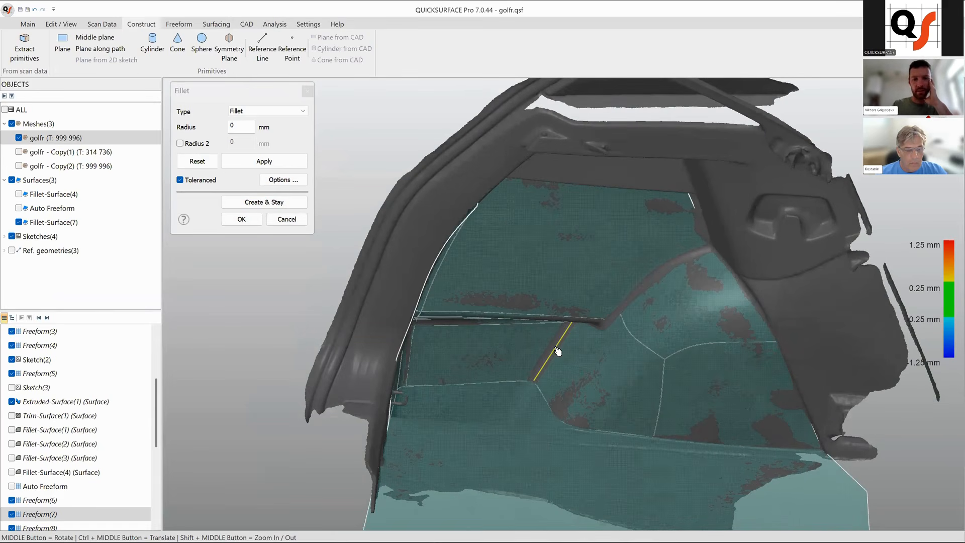
{"action": "left_click", "coordinate": [558, 352]}
{"action": "mouse_move", "coordinate": [560, 351]}
{"action": "middle_mouse_down"}
{"action": "mouse_move", "coordinate": [551, 365]}
{"action": "mouse_move", "coordinate": [562, 353]}
{"action": "middle_mouse_up"}
{"action": "left_click_drag", "start_coordinate": [548, 352], "coordinate": [552, 358]}
{"action": "double_click", "coordinate": [551, 358]}
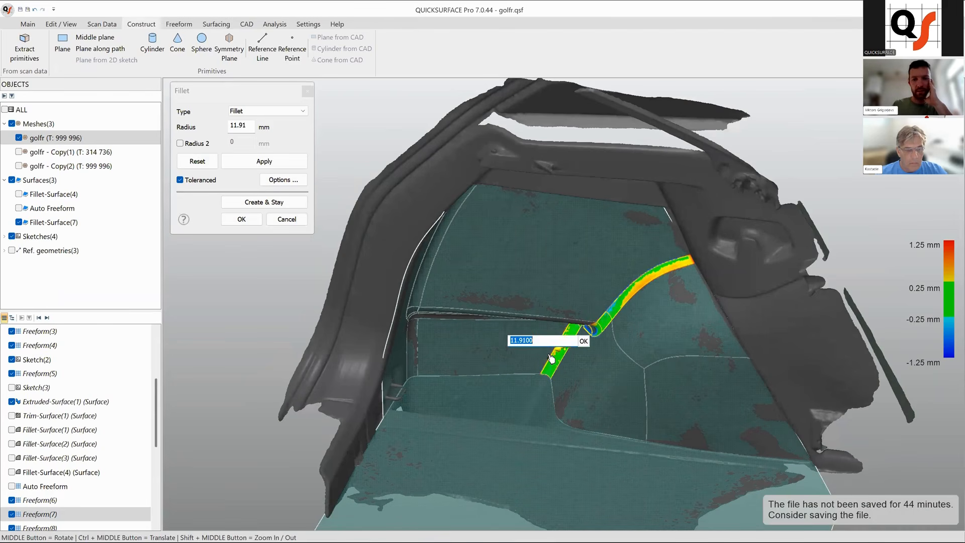
{"action": "left_click", "coordinate": [583, 341]}
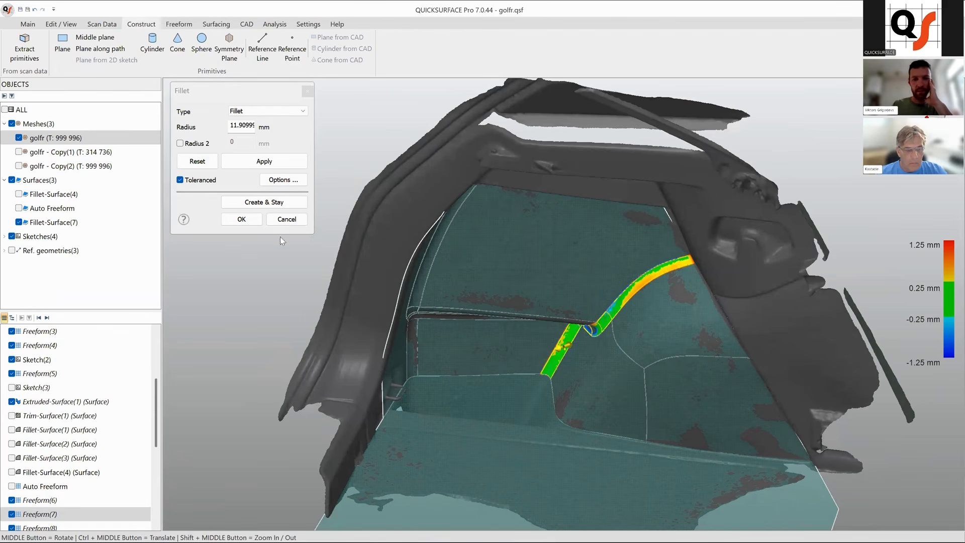
{"action": "left_click", "coordinate": [242, 219]}
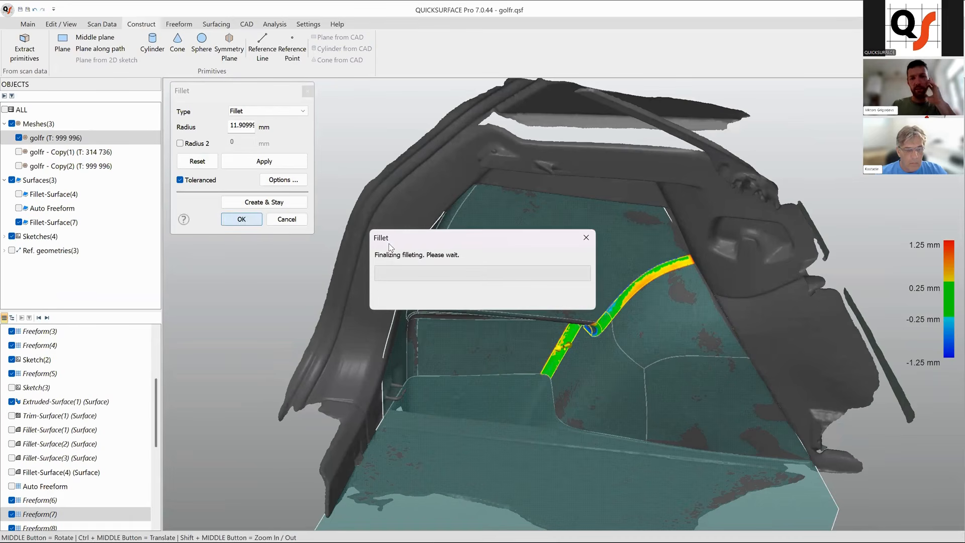
Orbit around the filleted surface to inspect how it fits the scan.
{"action": "middle_click_drag", "start_coordinate": [701, 400], "coordinate": [722, 400]}
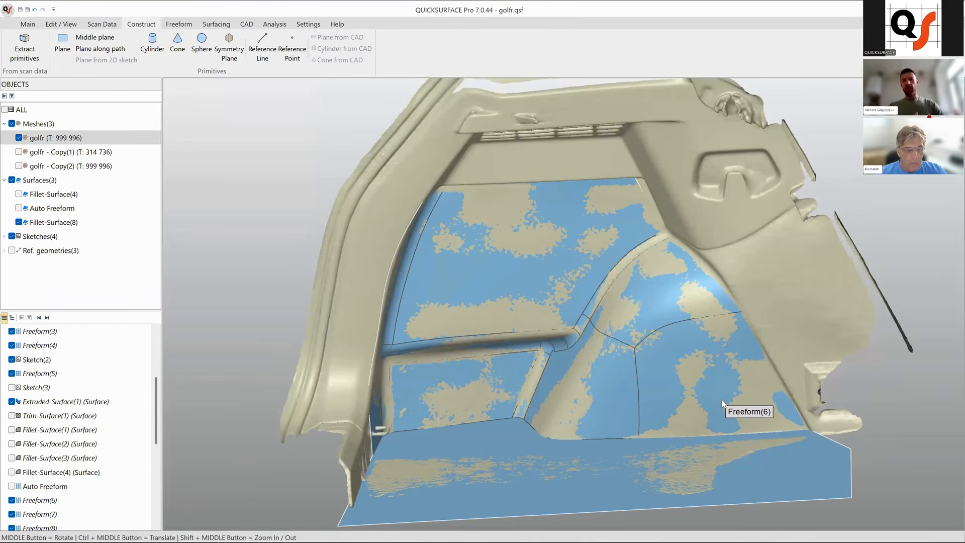
{"action": "middle_click_drag", "start_coordinate": [605, 329], "coordinate": [539, 291], "text": "ctrl"}
{"action": "middle_click_drag", "start_coordinate": [643, 257], "coordinate": [521, 306]}
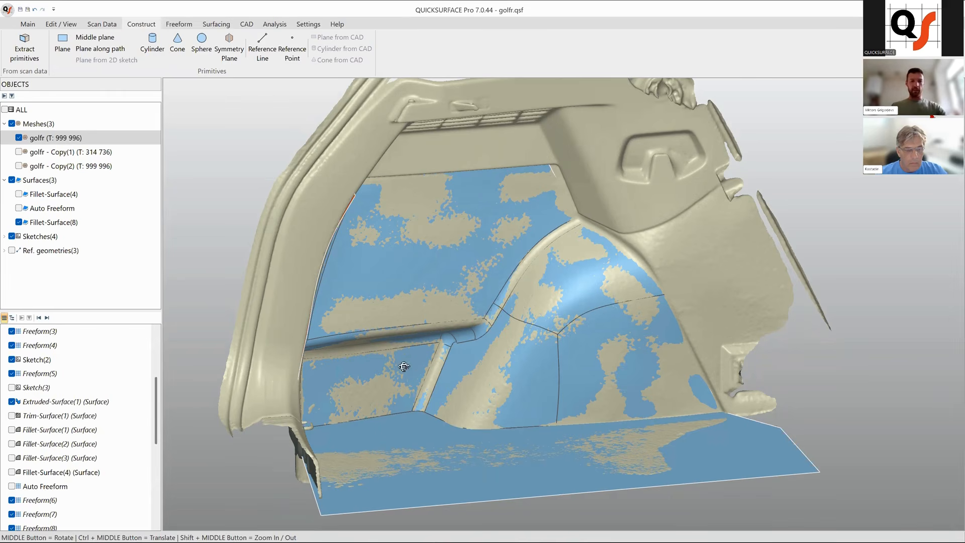
{"action": "mouse_move", "coordinate": [332, 373]}
{"action": "middle_mouse_down"}
{"action": "mouse_move", "coordinate": [231, 372]}
{"action": "mouse_move", "coordinate": [404, 377]}
{"action": "mouse_move", "coordinate": [333, 387]}
{"action": "middle_mouse_up"}
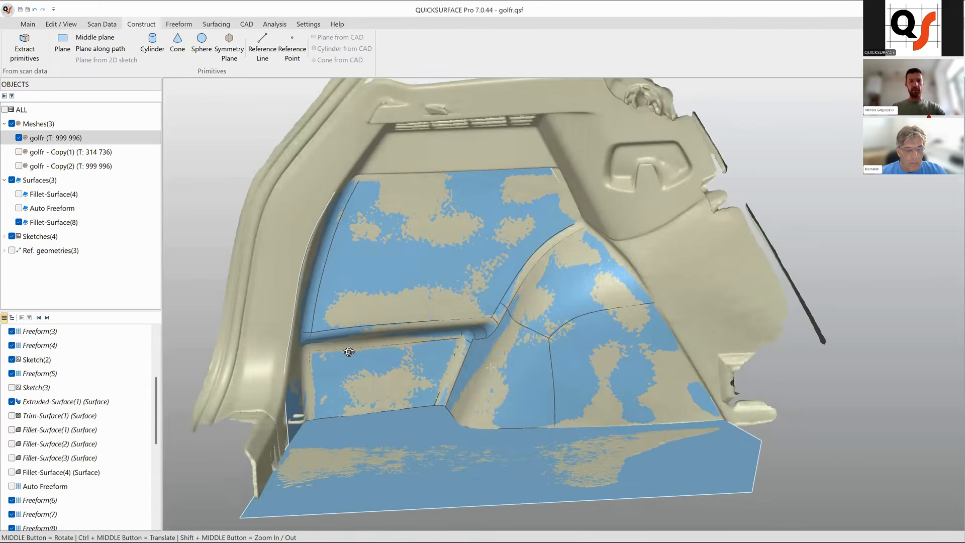
{"action": "middle_click_drag", "start_coordinate": [330, 350], "coordinate": [555, 368]}
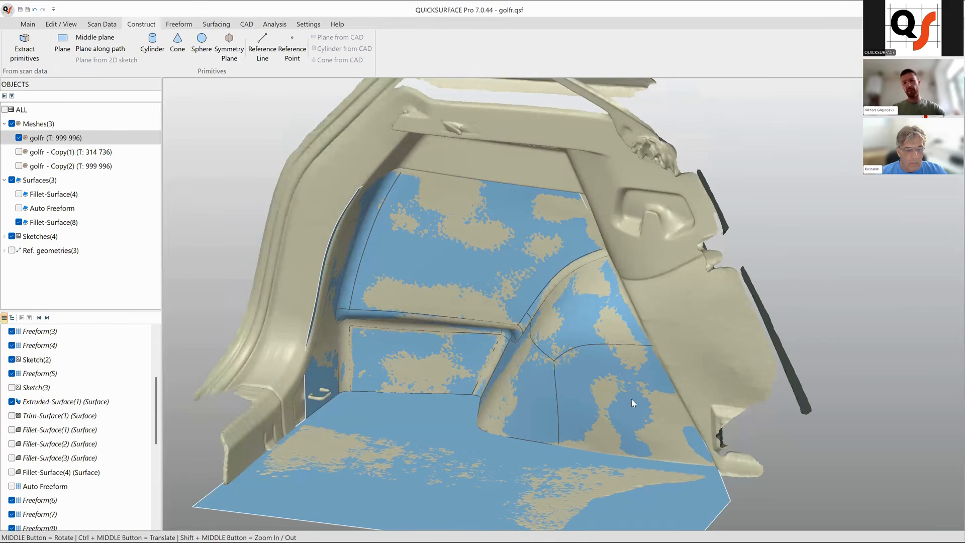
{"action": "middle_click_drag", "start_coordinate": [583, 399], "coordinate": [566, 371]}
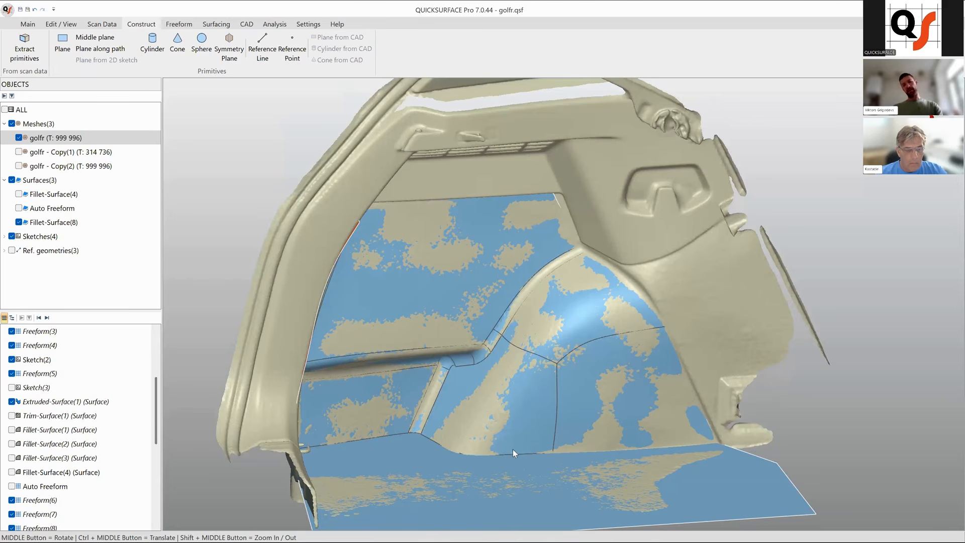
{"action": "middle_click_drag", "start_coordinate": [517, 432], "coordinate": [599, 404]}
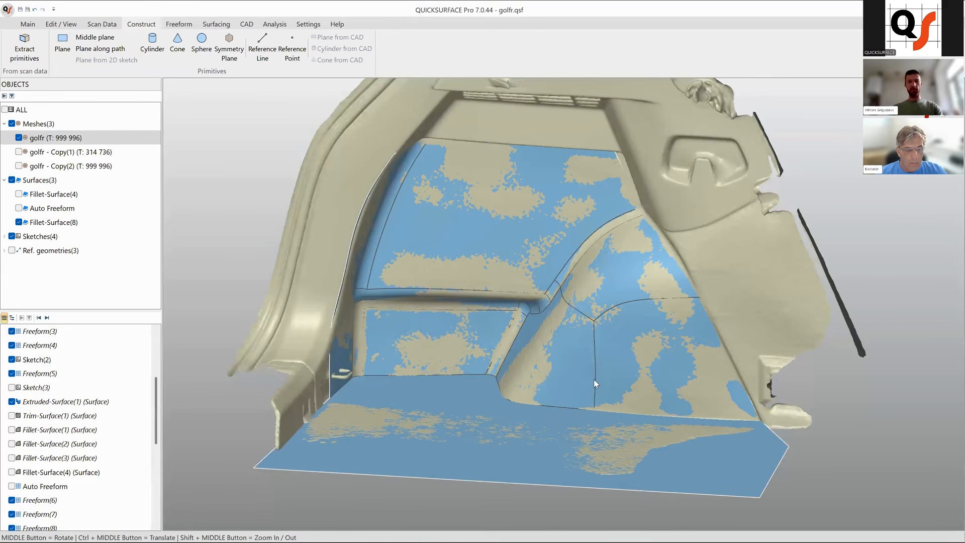
{"action": "middle_click_drag", "start_coordinate": [606, 390], "coordinate": [512, 293]}
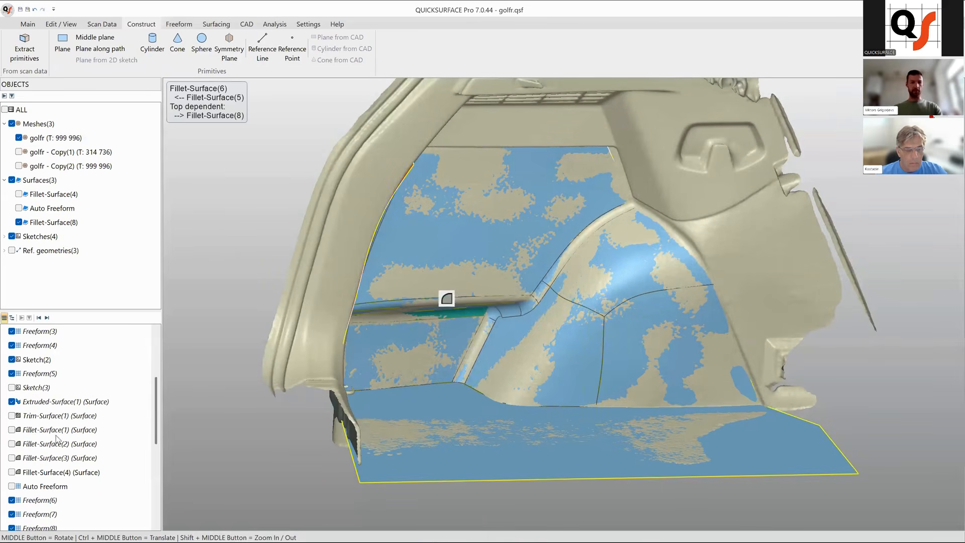
Edit the last wheel-arch fillet and set its radius to 8.22 mm.
{"action": "scroll", "coordinate": [5, 421], "scroll_direction": "down", "scroll_amount": 5}
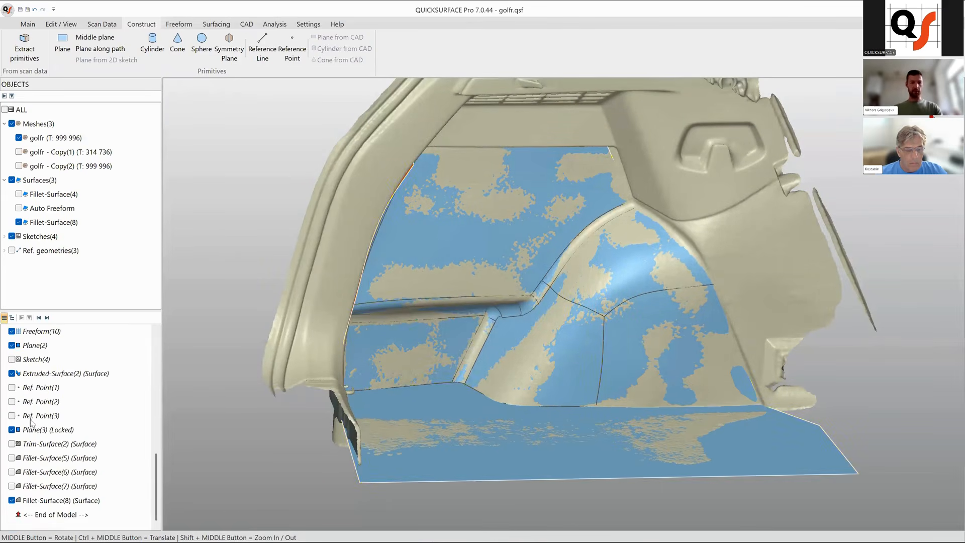
{"action": "left_click", "coordinate": [63, 500]}
{"action": "right_click", "coordinate": [63, 500]}
{"action": "left_click", "coordinate": [80, 367]}
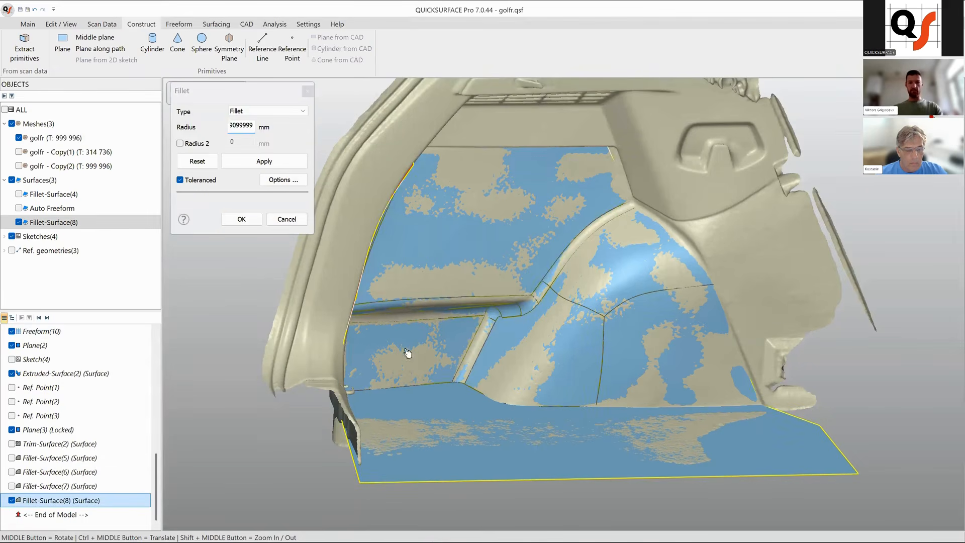
{"action": "scroll", "coordinate": [489, 347], "scroll_direction": "up", "scroll_amount": 3}
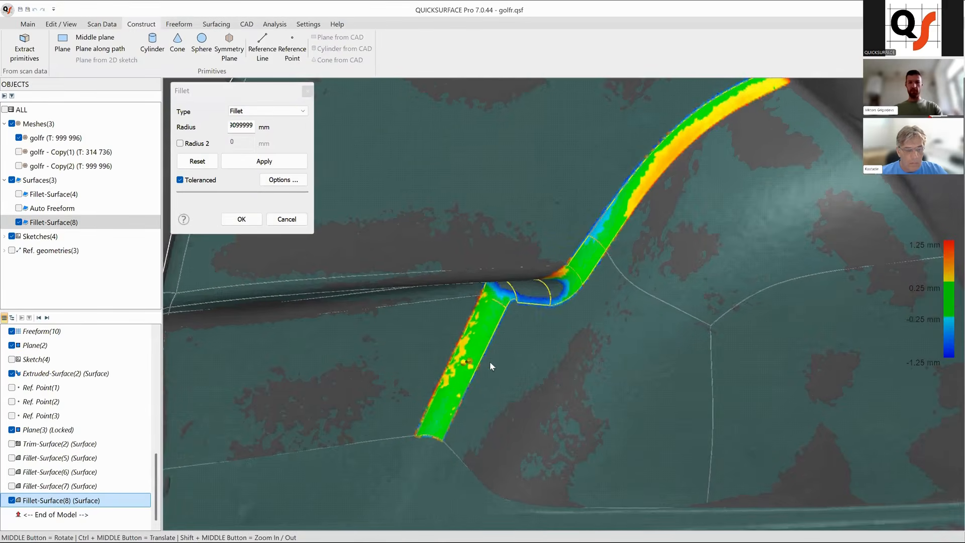
{"action": "middle_click_drag", "start_coordinate": [492, 361], "coordinate": [485, 353]}
{"action": "left_click_drag", "start_coordinate": [486, 354], "coordinate": [489, 353]}
{"action": "double_click", "coordinate": [491, 356]}
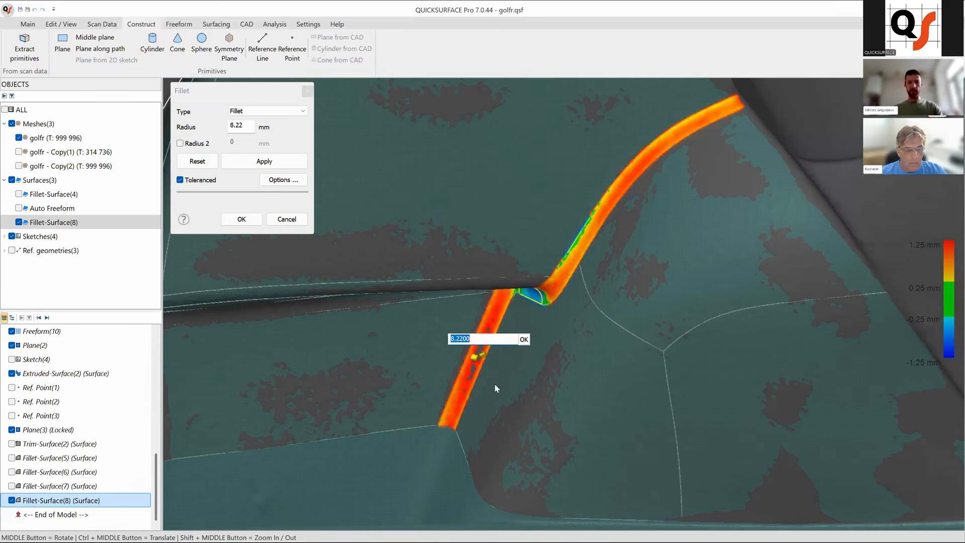
{"action": "key", "text": "Return"}
{"action": "key", "text": "Return"}
{"action": "scroll", "coordinate": [500, 270], "scroll_direction": "down", "scroll_amount": 5}
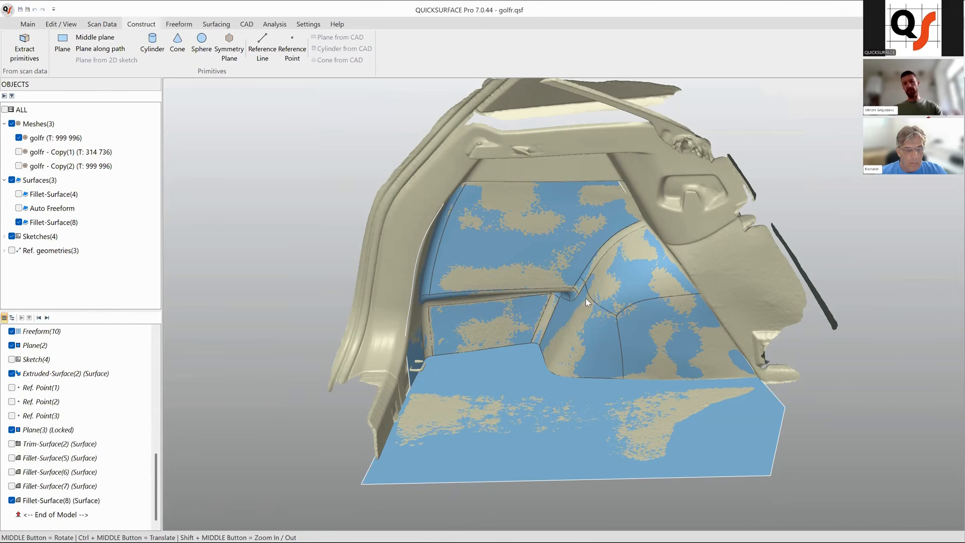
Hide the fillet surface and the original mesh, showing only the golfr - Copy(1) mesh.
{"action": "middle_click_drag", "start_coordinate": [586, 297], "coordinate": [593, 266]}
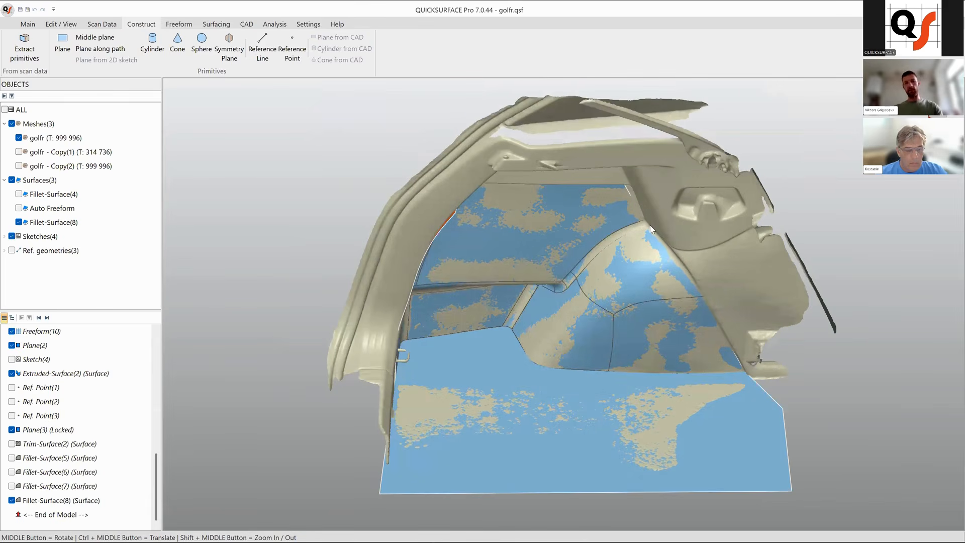
{"action": "middle_click_drag", "start_coordinate": [493, 311], "coordinate": [465, 333]}
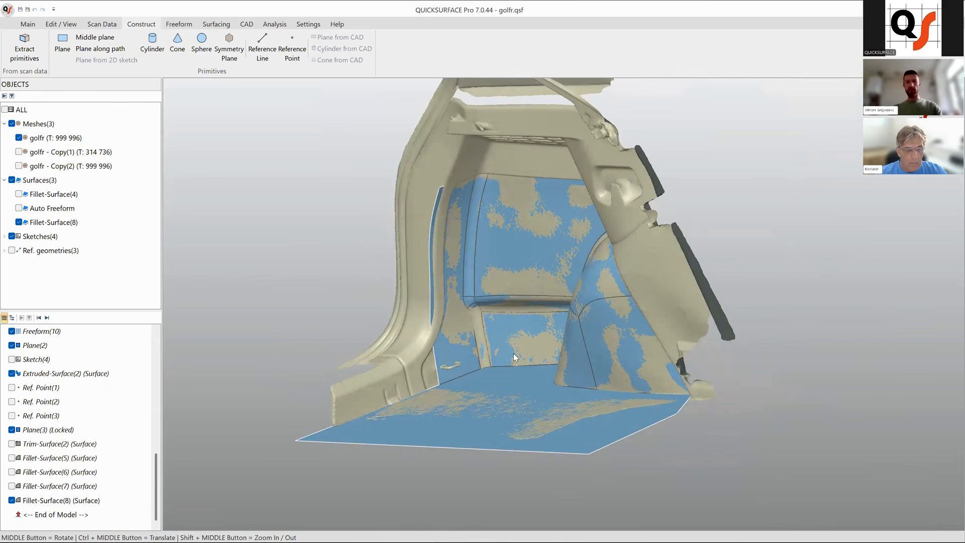
{"action": "middle_click_drag", "start_coordinate": [513, 340], "coordinate": [557, 352]}
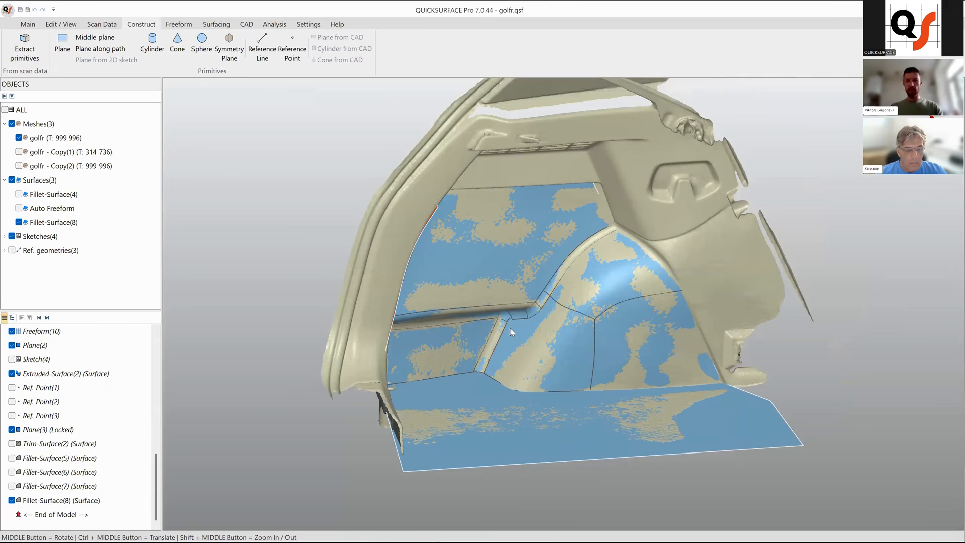
{"action": "left_click", "coordinate": [19, 222]}
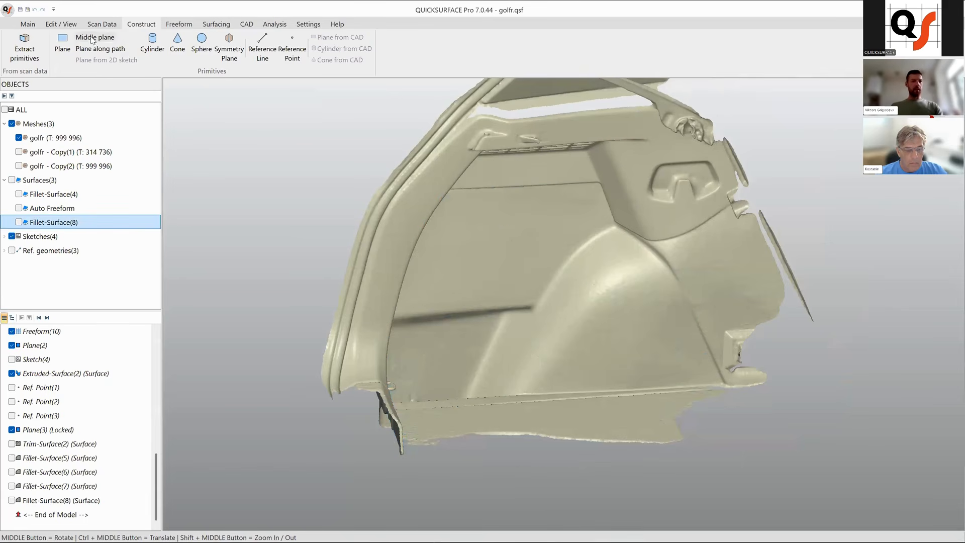
{"action": "left_click", "coordinate": [26, 24]}
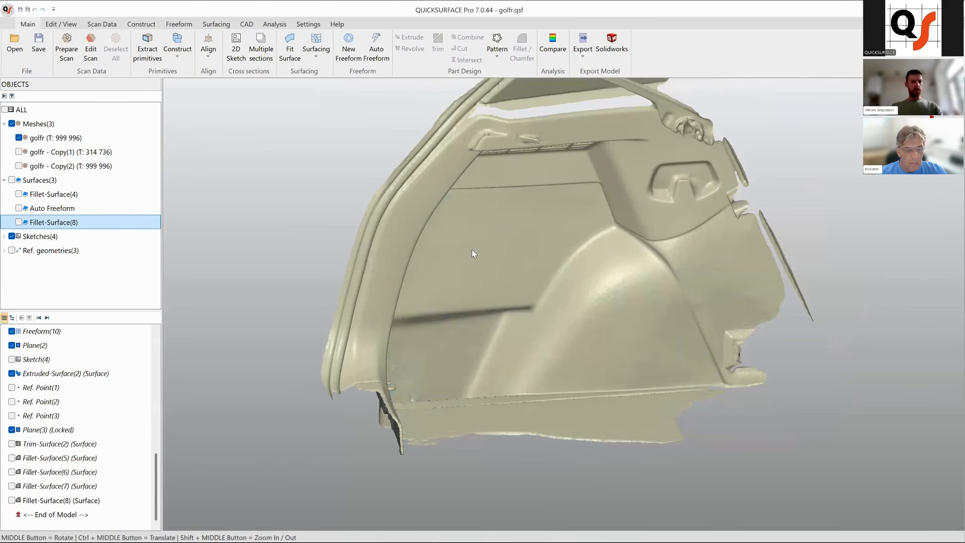
{"action": "left_click", "coordinate": [18, 138]}
{"action": "left_click", "coordinate": [19, 152]}
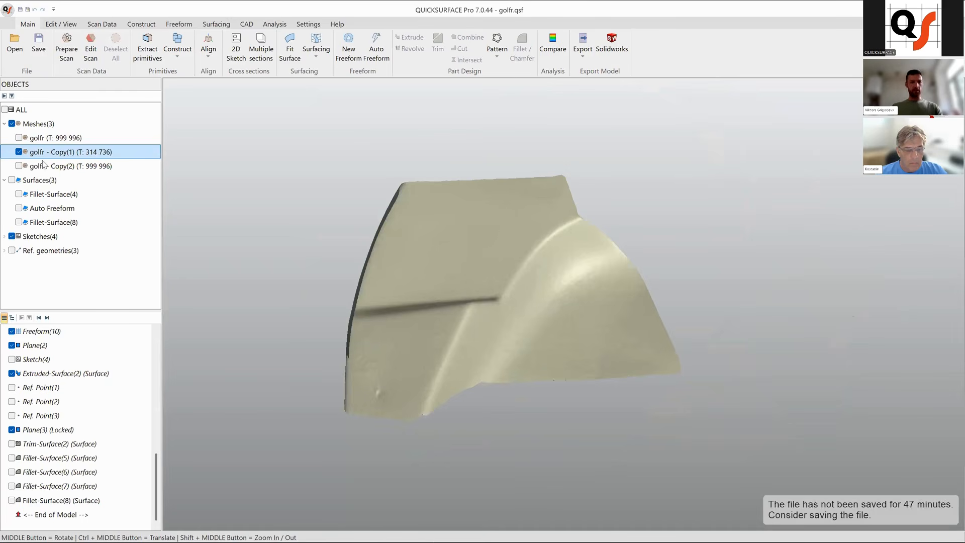
Toggle the original mesh on and off to compare it with the copied mesh.
{"action": "middle_click_drag", "start_coordinate": [480, 301], "coordinate": [343, 301]}
{"action": "left_click", "coordinate": [19, 137]}
{"action": "left_click", "coordinate": [19, 138]}
{"action": "left_click", "coordinate": [18, 137]}
{"action": "left_click", "coordinate": [18, 137]}
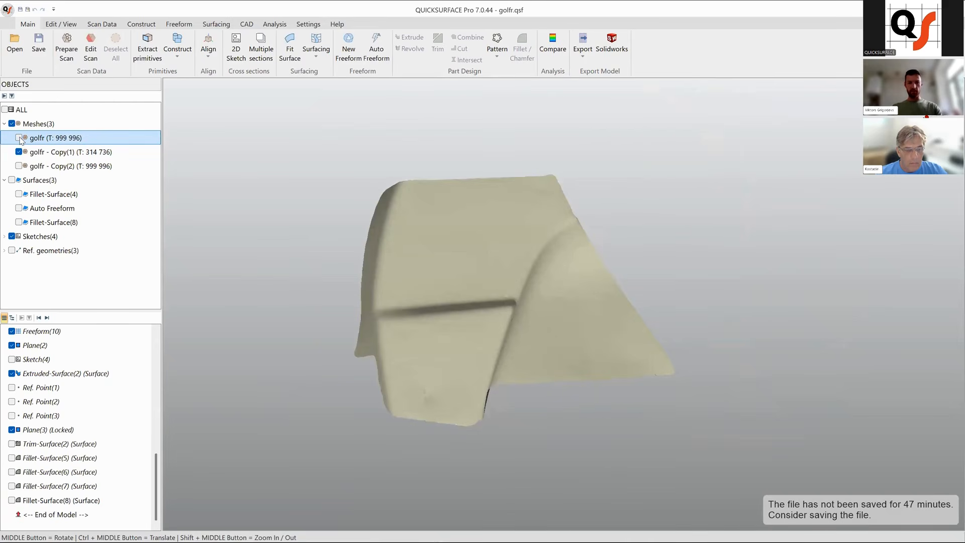
{"action": "middle_click_drag", "start_coordinate": [610, 373], "coordinate": [566, 347]}
Select the copied mesh and preview an Auto Freeform surface with improved hole boundaries, Medium quad count and Balanced feature details.
{"action": "left_click", "coordinate": [532, 159]}
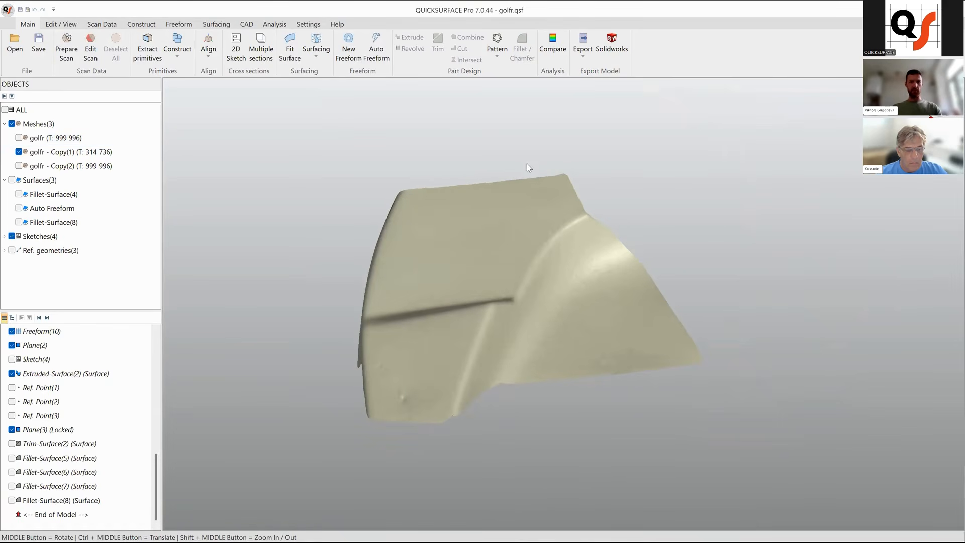
{"action": "left_click", "coordinate": [485, 187]}
{"action": "left_click", "coordinate": [376, 46]}
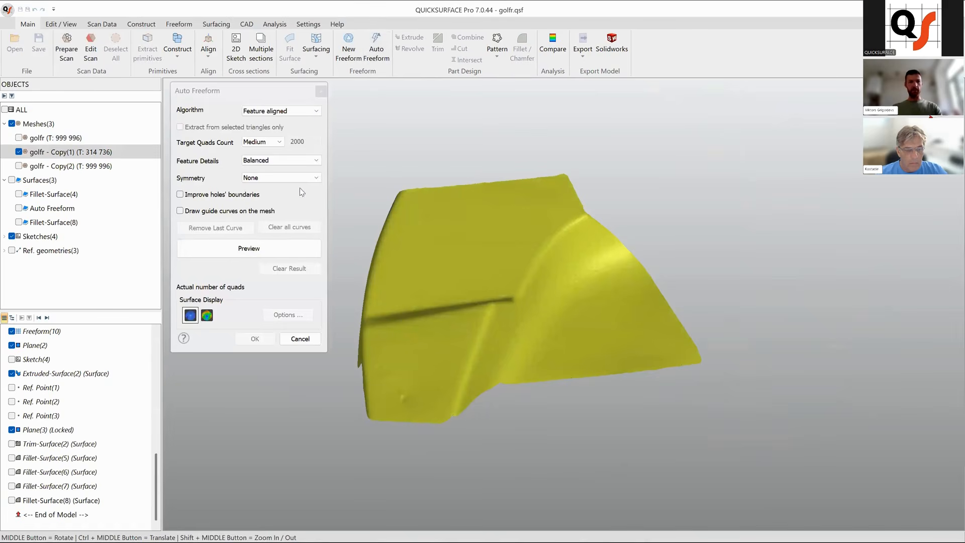
{"action": "left_click", "coordinate": [179, 194]}
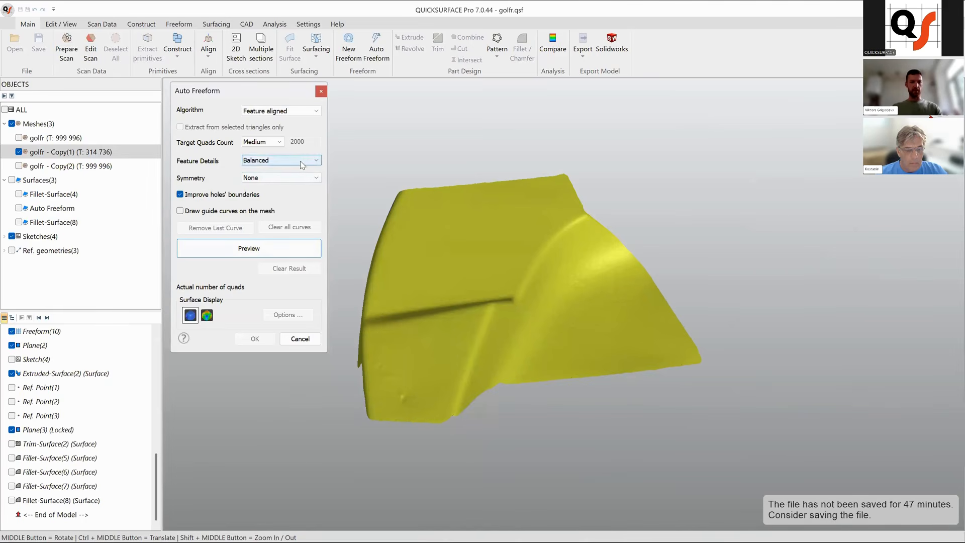
{"action": "left_click", "coordinate": [271, 142]}
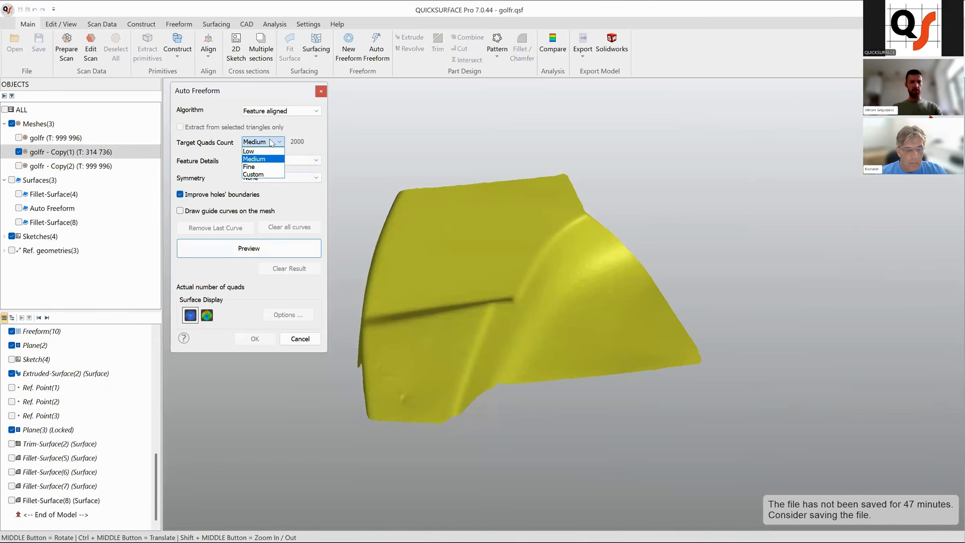
{"action": "left_click", "coordinate": [271, 159]}
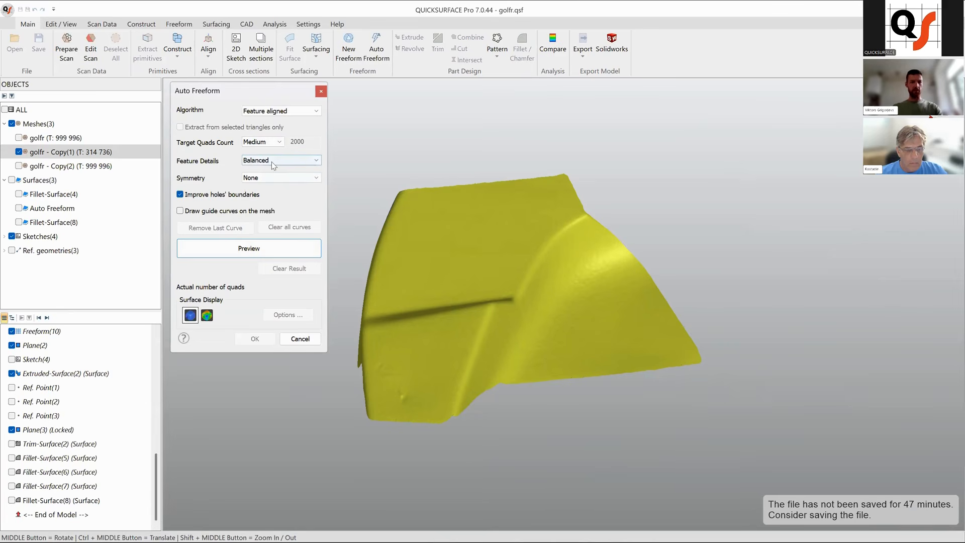
{"action": "left_click", "coordinate": [274, 165]}
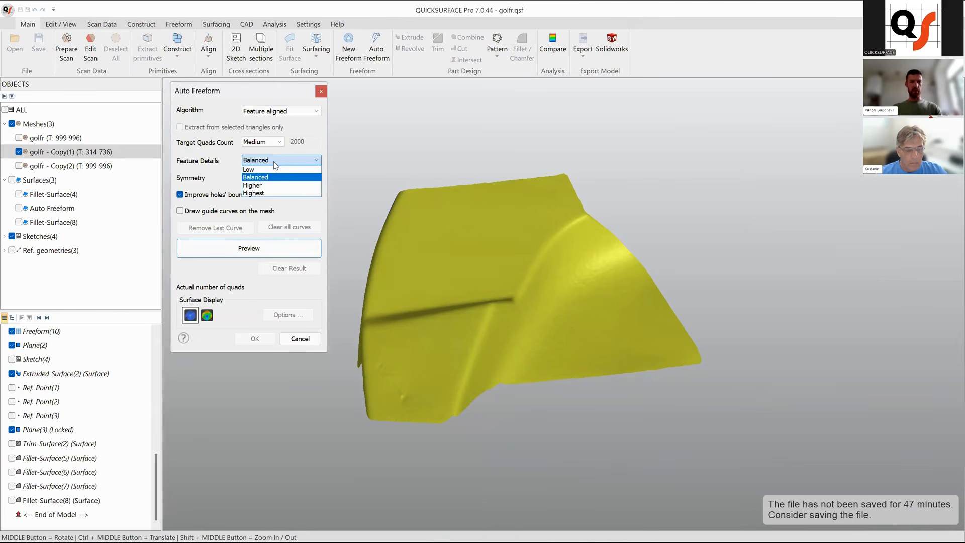
{"action": "left_click", "coordinate": [279, 177]}
{"action": "left_click", "coordinate": [316, 254]}
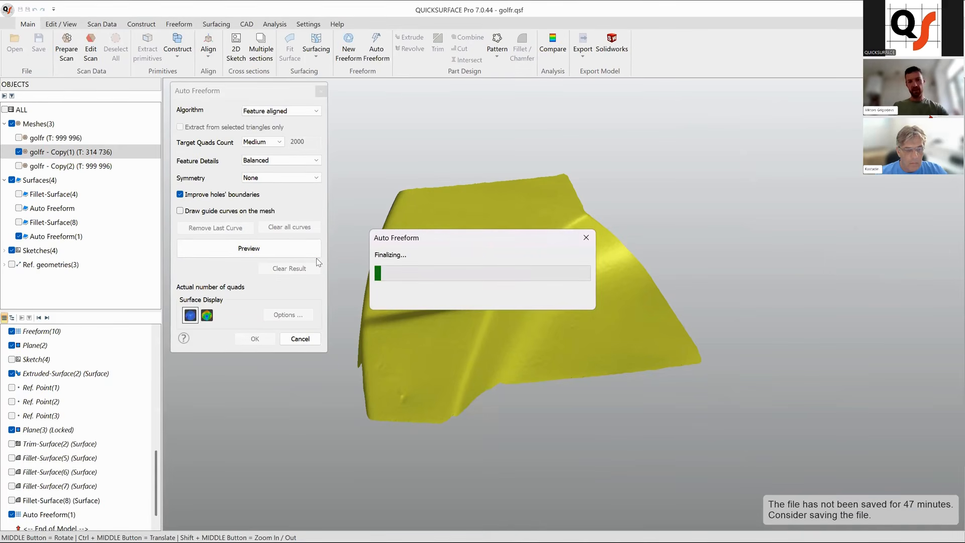
Orbit and zoom around the auto freeform preview to examine its quad layout against the scan.
{"action": "middle_click_drag", "start_coordinate": [591, 353], "coordinate": [572, 228]}
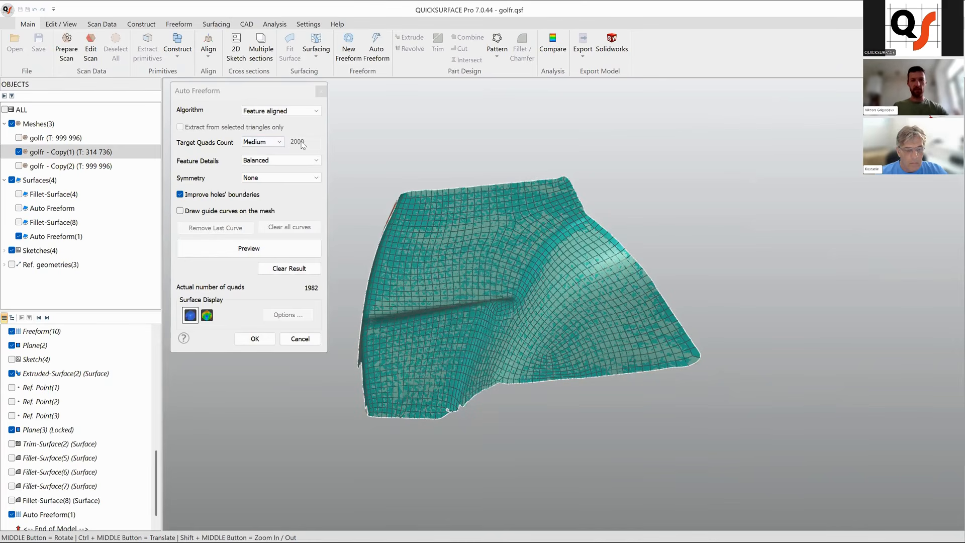
{"action": "middle_click_drag", "start_coordinate": [540, 371], "coordinate": [626, 359]}
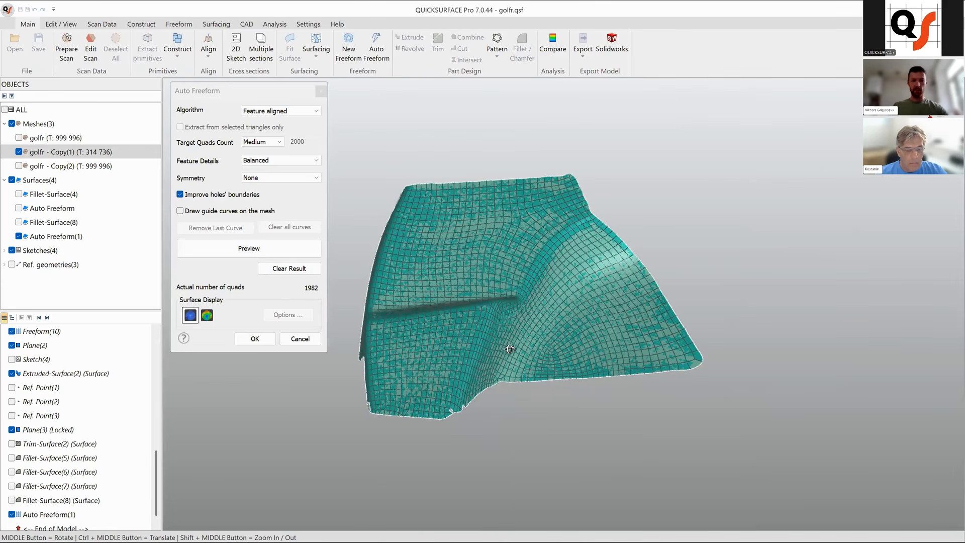
{"action": "mouse_move", "coordinate": [565, 334]}
{"action": "middle_mouse_down"}
{"action": "mouse_move", "coordinate": [588, 334]}
{"action": "mouse_move", "coordinate": [536, 345]}
{"action": "mouse_move", "coordinate": [567, 347]}
{"action": "middle_mouse_up"}
{"action": "scroll", "coordinate": [555, 252], "scroll_direction": "up", "scroll_amount": 3}
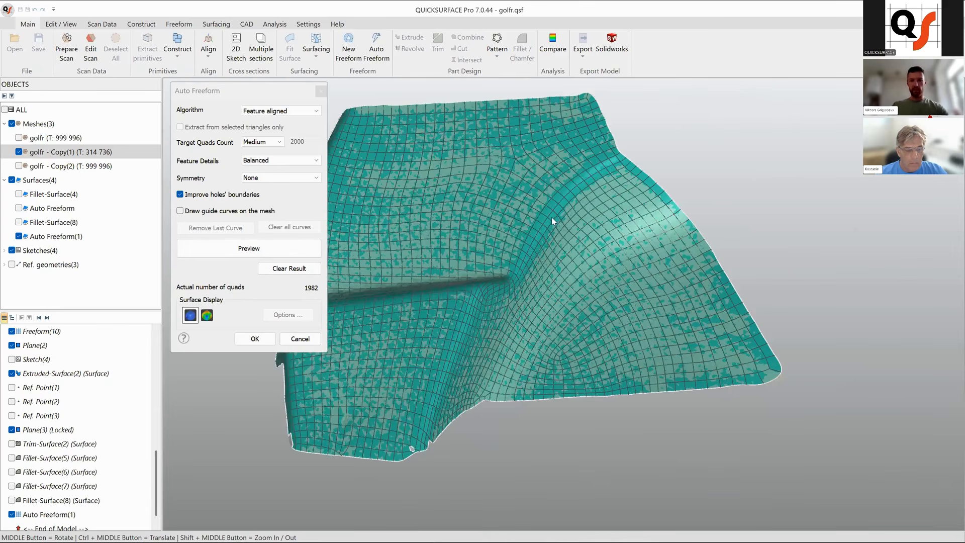
{"action": "middle_click_drag", "start_coordinate": [550, 210], "coordinate": [571, 183]}
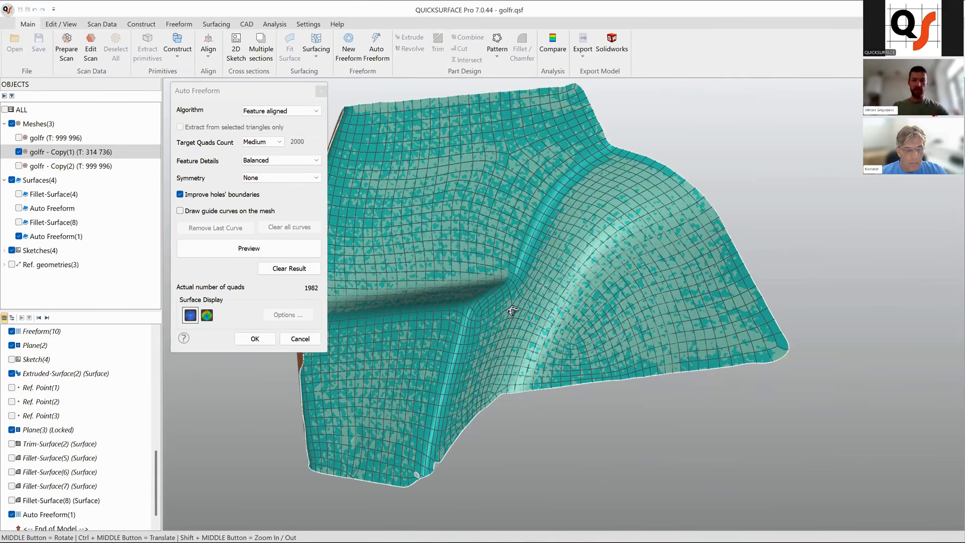
{"action": "middle_click_drag", "start_coordinate": [241, 339], "coordinate": [525, 297]}
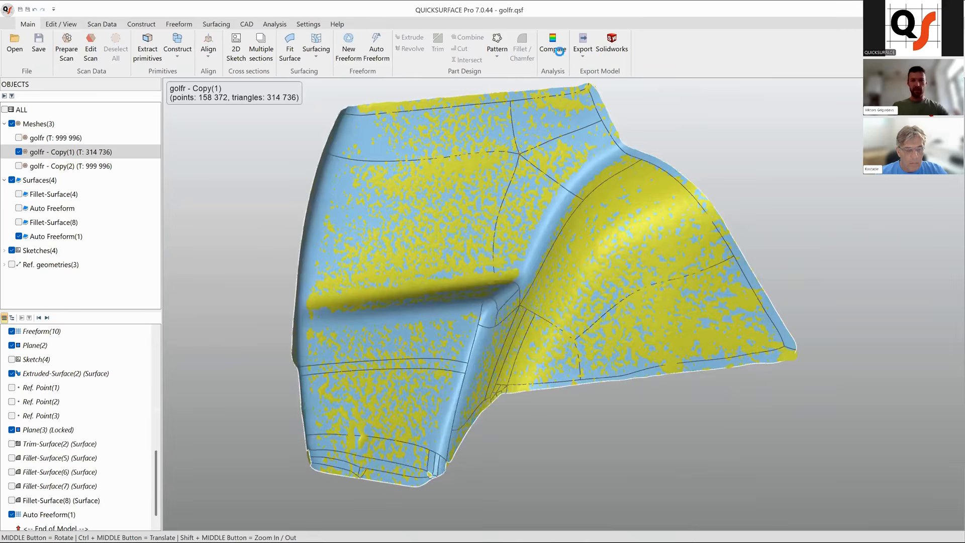
Accept the auto freeform surface and compare its deviation from the copied mesh.
{"action": "left_click", "coordinate": [560, 52]}
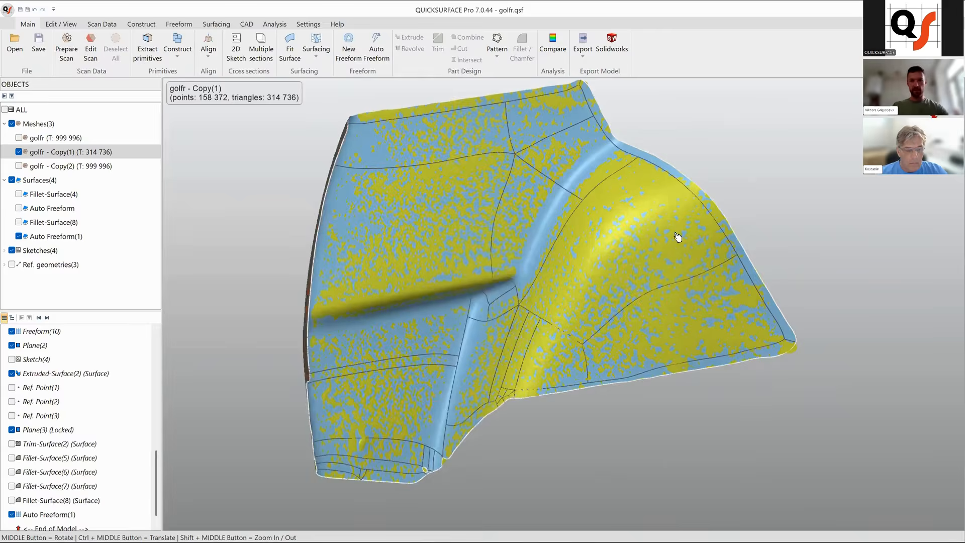
{"action": "middle_click_drag", "start_coordinate": [635, 268], "coordinate": [498, 302]}
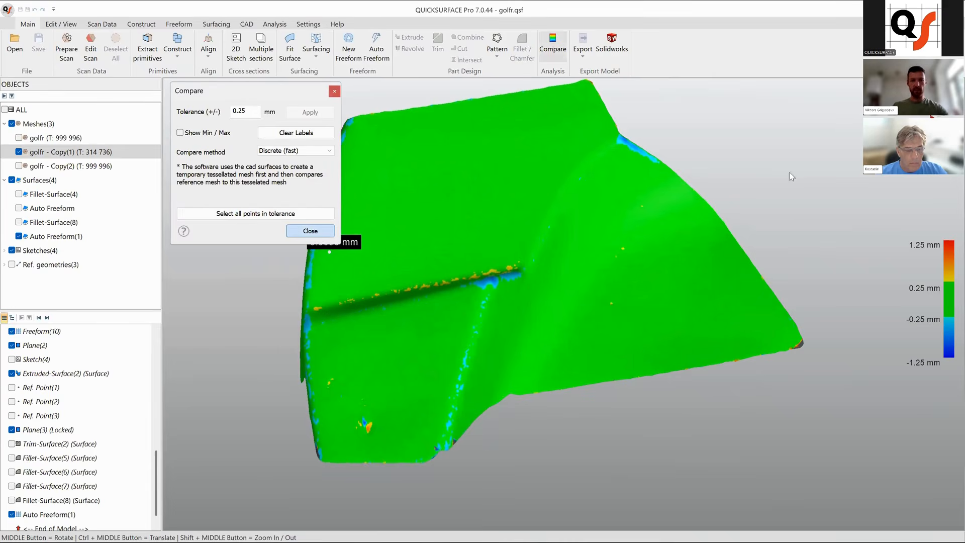
Hide the copied mesh and inspect the auto freeform surface's smoothness with zebra stripes.
{"action": "left_click", "coordinate": [18, 151]}
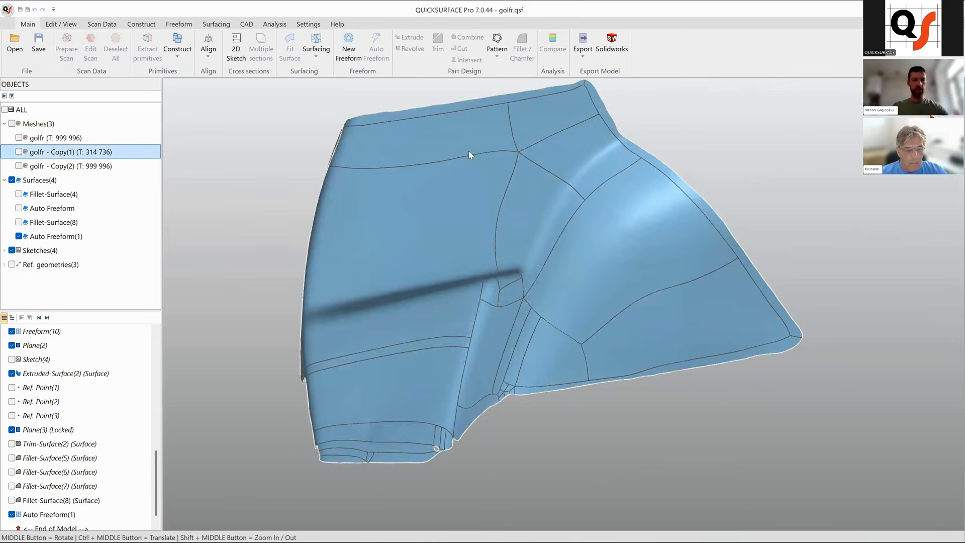
{"action": "left_click", "coordinate": [274, 24]}
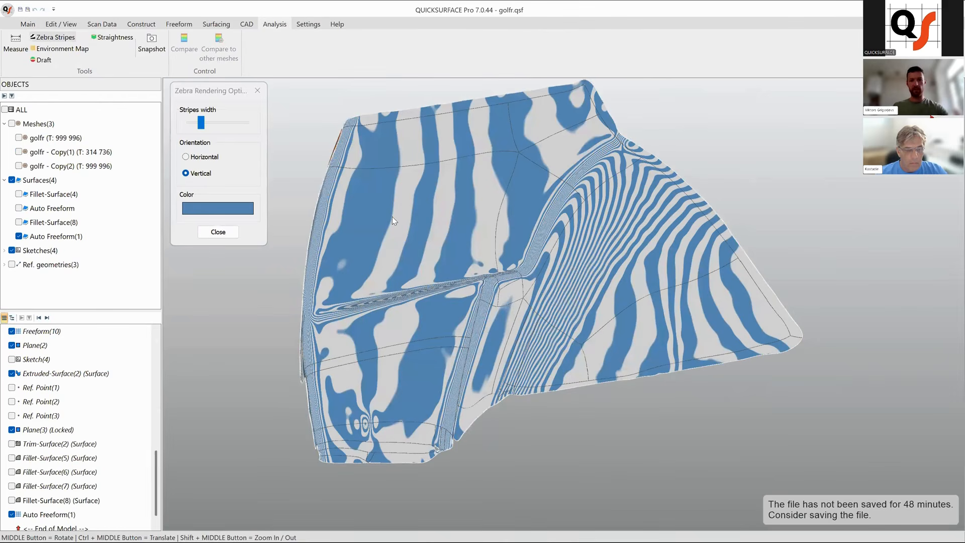
{"action": "mouse_move", "coordinate": [478, 252]}
{"action": "middle_mouse_down"}
{"action": "mouse_move", "coordinate": [459, 257]}
{"action": "mouse_move", "coordinate": [476, 264]}
{"action": "middle_mouse_up"}
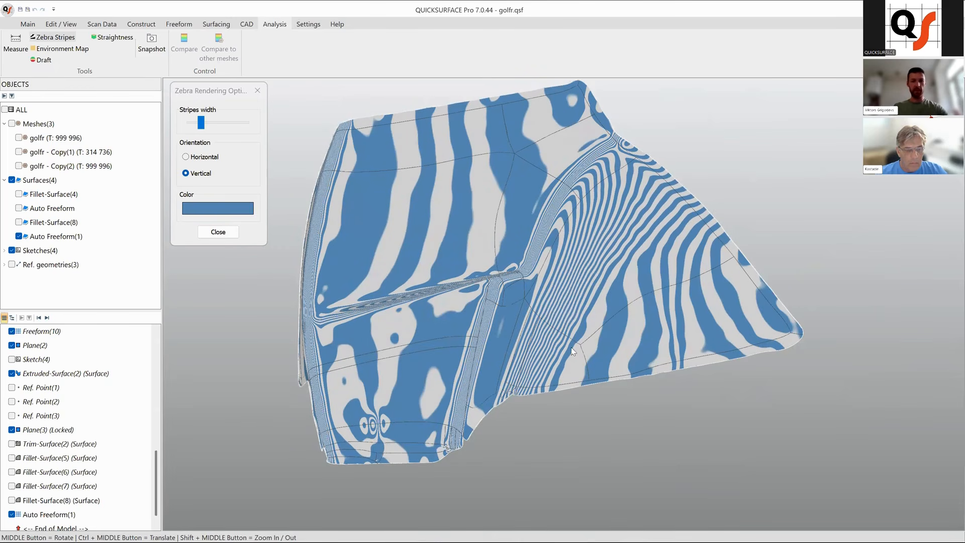
{"action": "middle_click_drag", "start_coordinate": [556, 351], "coordinate": [539, 326]}
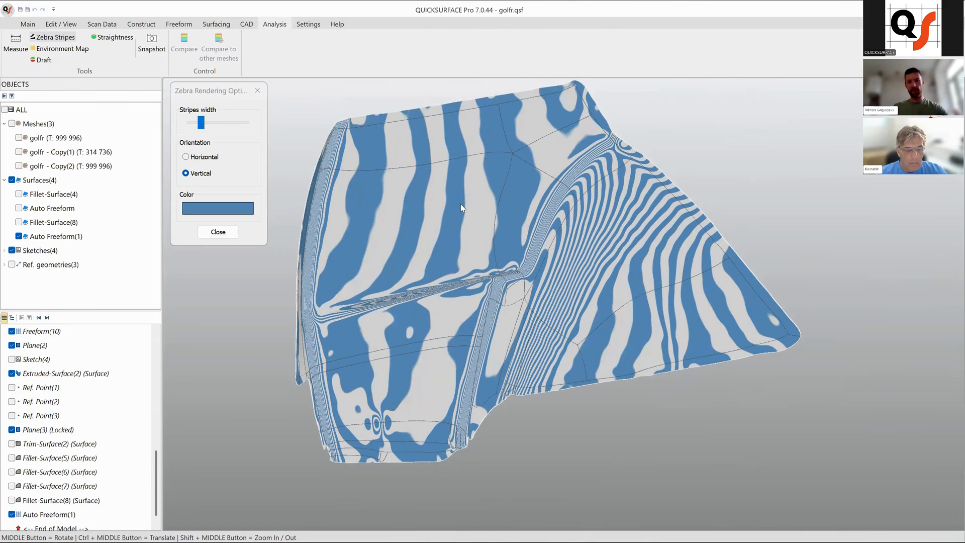
{"action": "middle_click_drag", "start_coordinate": [479, 232], "coordinate": [501, 233]}
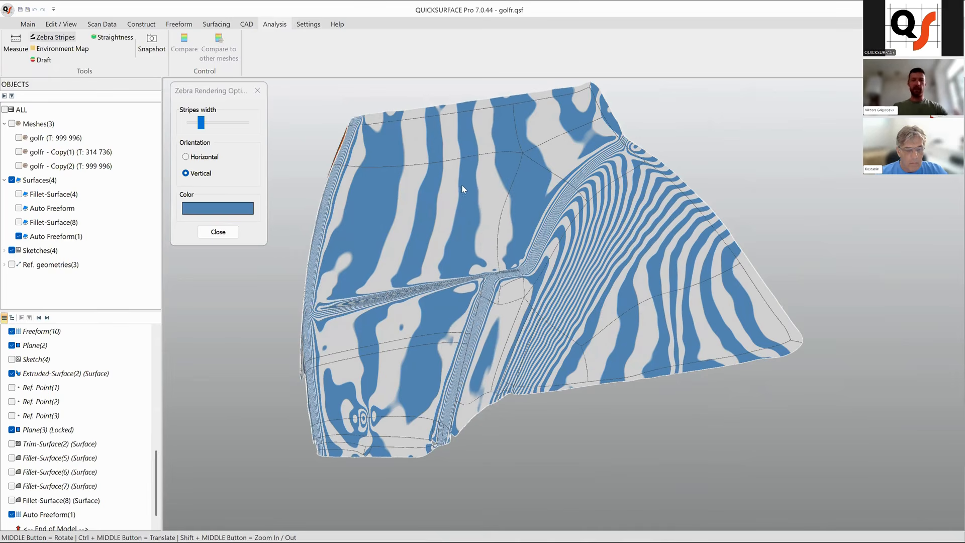
{"action": "left_click", "coordinate": [233, 235]}
Open the Auto Freeform(1) surface for editing and lower its transparency to reveal the mesh beneath.
{"action": "left_click", "coordinate": [455, 231]}
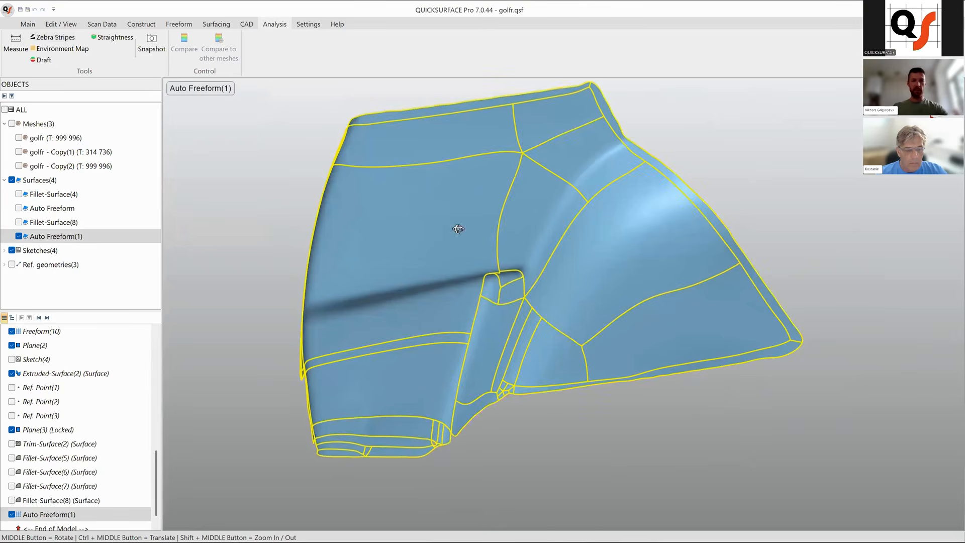
{"action": "right_click", "coordinate": [459, 231]}
{"action": "left_click", "coordinate": [498, 267]}
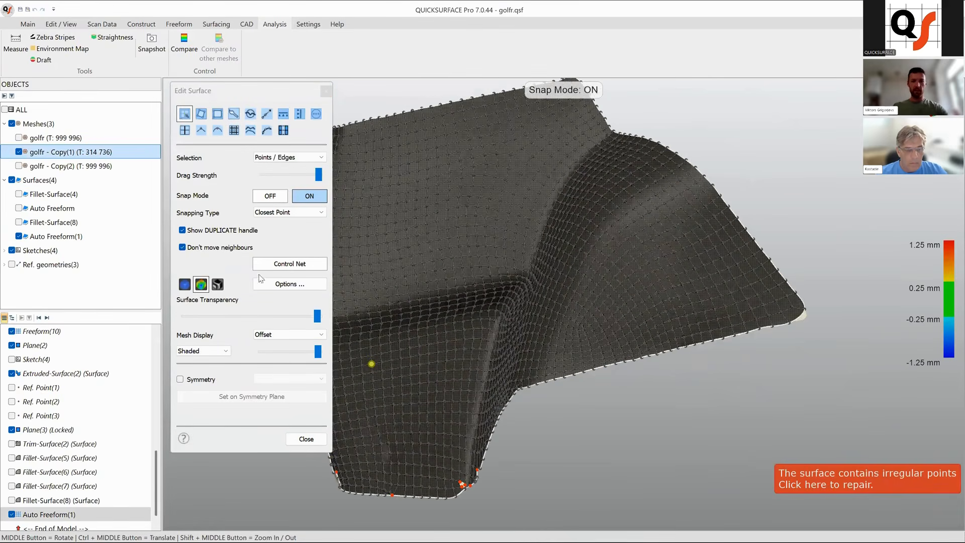
{"action": "left_click", "coordinate": [185, 284]}
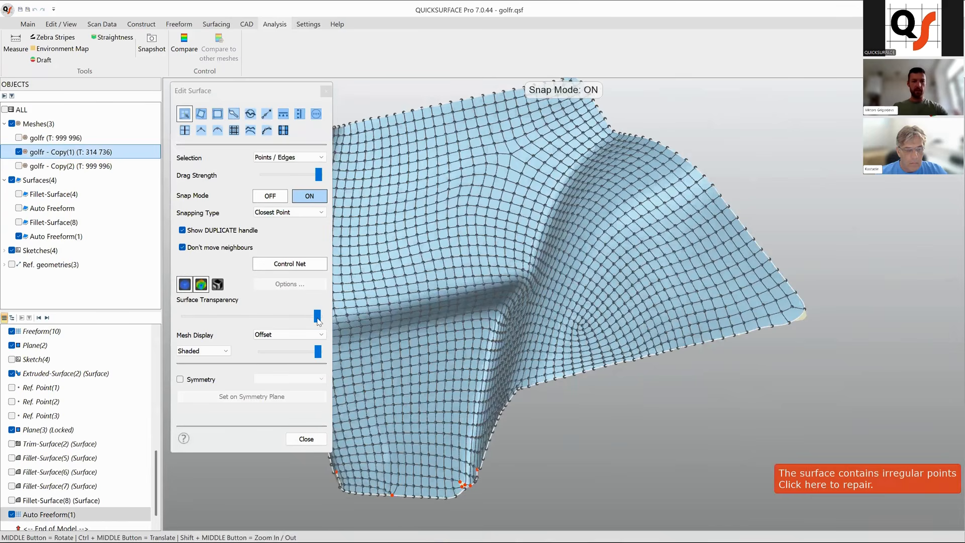
{"action": "left_click_drag", "start_coordinate": [317, 315], "coordinate": [189, 316]}
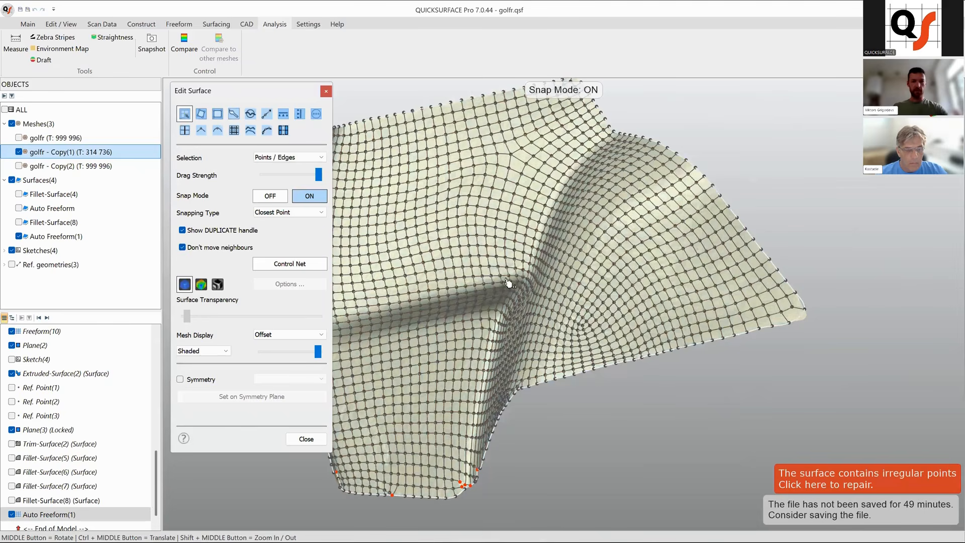
Zoom in and around the surface's control net to examine the point layout.
{"action": "scroll", "coordinate": [655, 239], "scroll_direction": "up", "scroll_amount": 5}
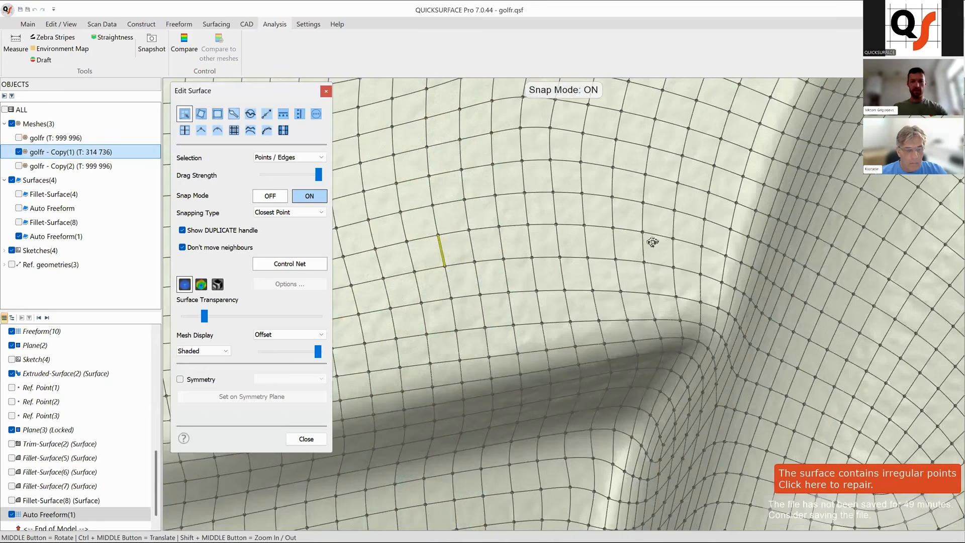
{"action": "scroll", "coordinate": [518, 401], "scroll_direction": "up", "scroll_amount": 3}
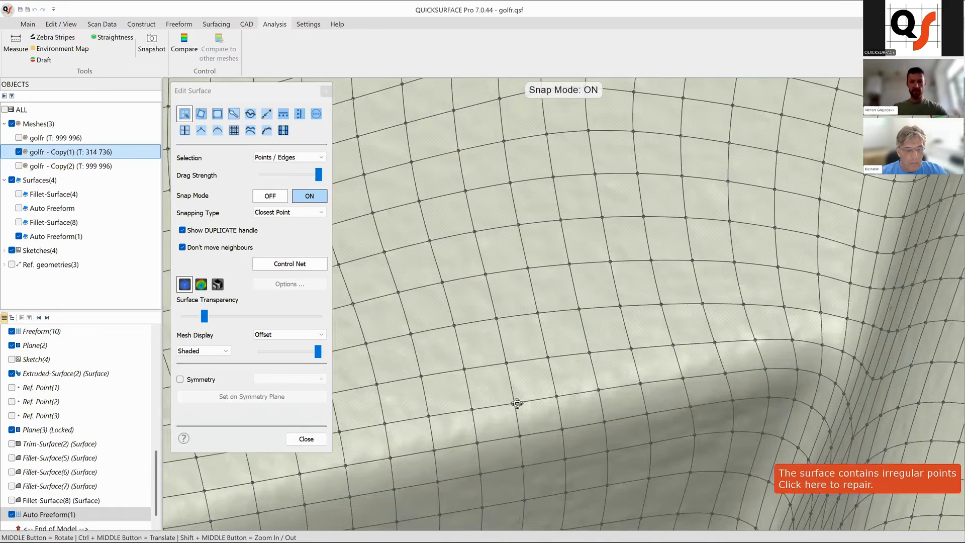
{"action": "scroll", "coordinate": [508, 400], "scroll_direction": "up", "scroll_amount": 3}
{"action": "middle_click_drag", "start_coordinate": [650, 378], "coordinate": [557, 385]}
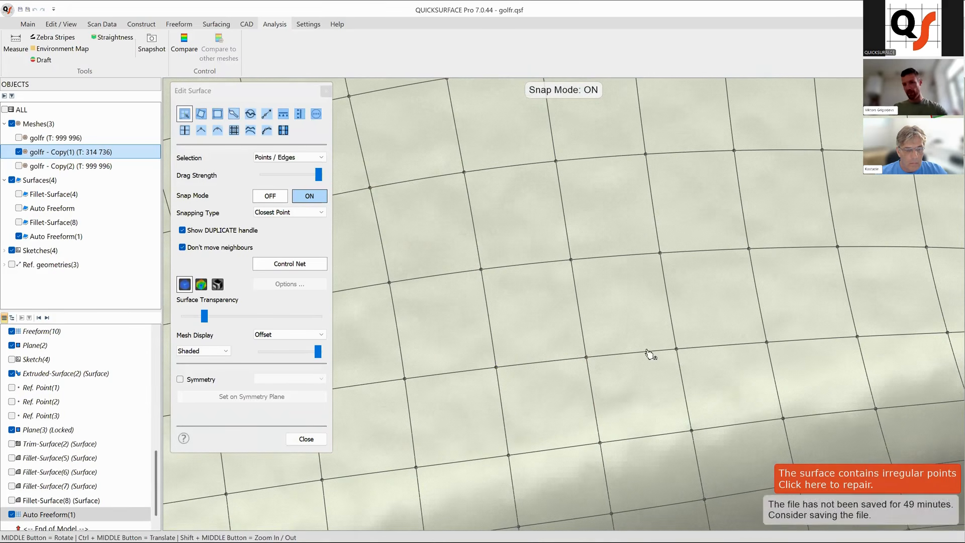
{"action": "scroll", "coordinate": [523, 228], "scroll_direction": "down", "scroll_amount": 2}
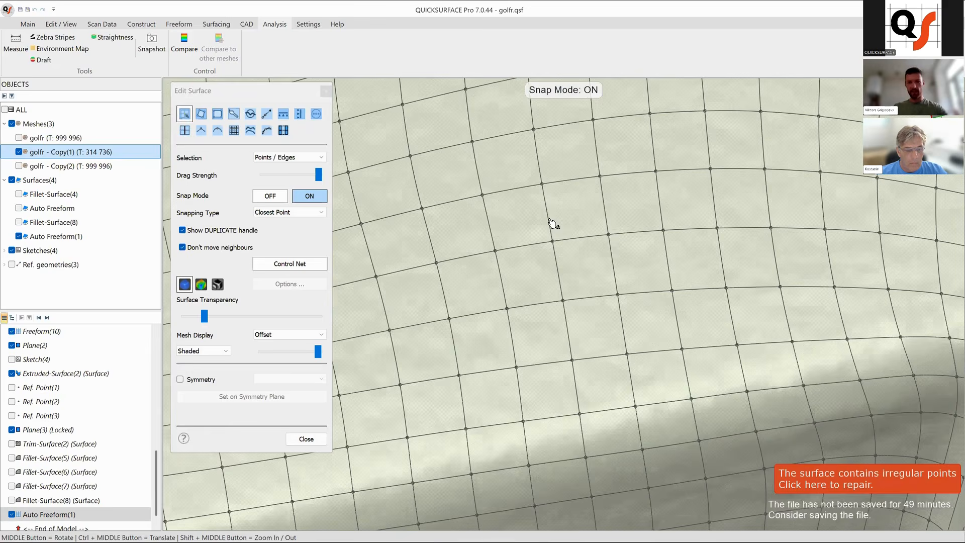
{"action": "scroll", "coordinate": [553, 224], "scroll_direction": "down", "scroll_amount": 2}
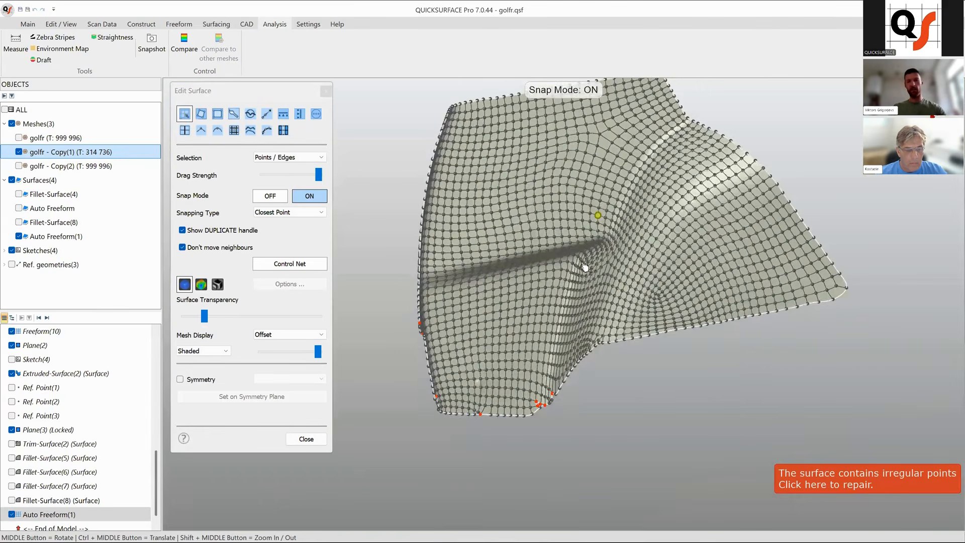
{"action": "scroll", "coordinate": [598, 218], "scroll_direction": "down", "scroll_amount": 2}
{"action": "middle_click_drag", "start_coordinate": [716, 290], "coordinate": [683, 218]}
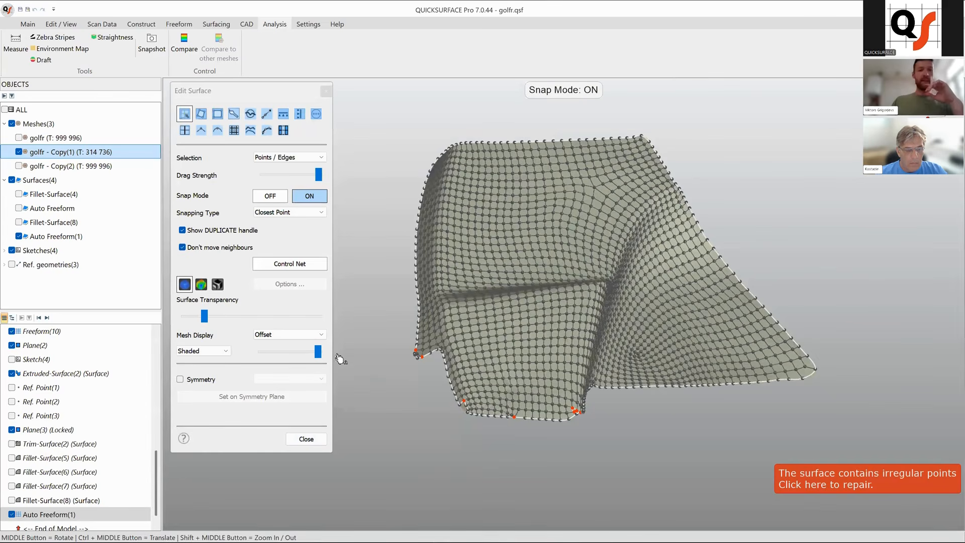
Restore full surface opacity and switch Snap Mode off.
{"action": "left_click", "coordinate": [251, 315]}
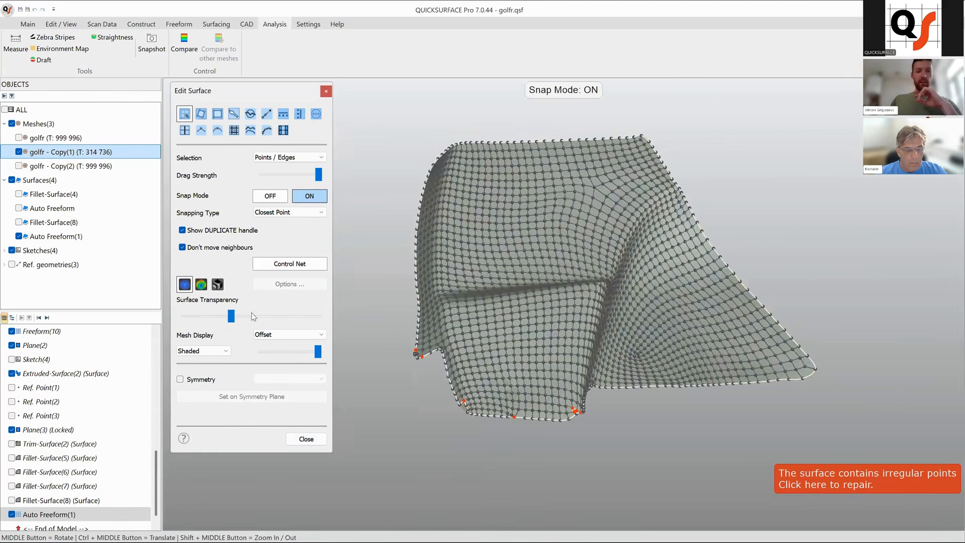
{"action": "left_click_drag", "start_coordinate": [308, 317], "coordinate": [330, 314]}
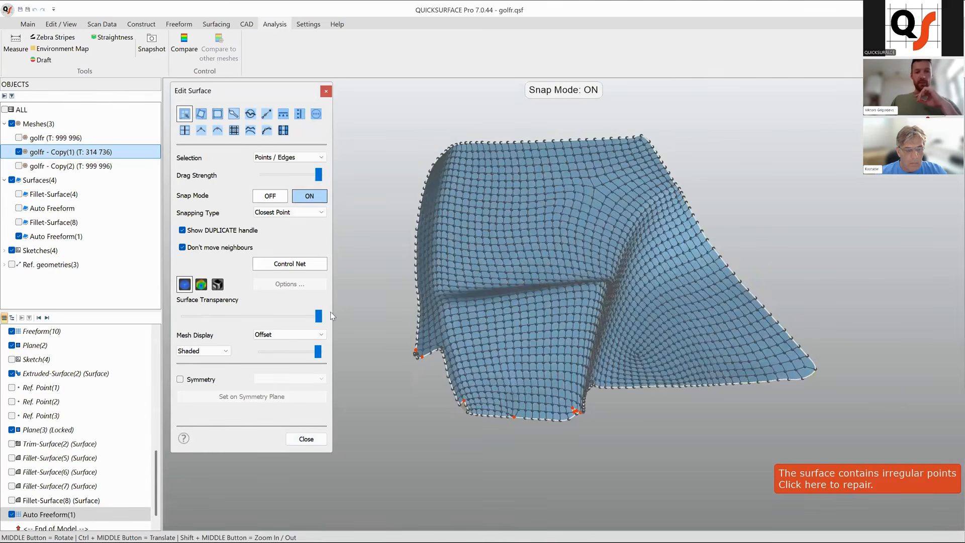
{"action": "left_click", "coordinate": [271, 196]}
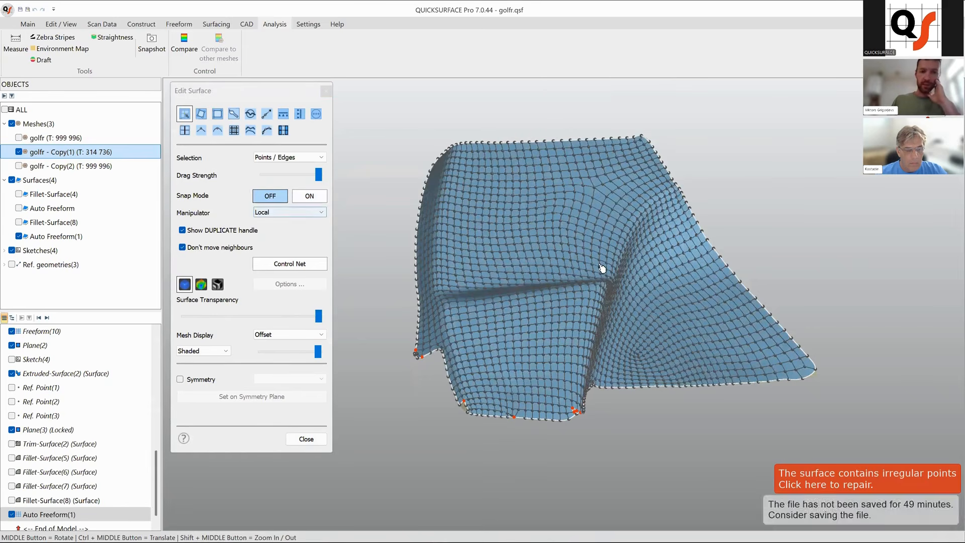
Smooth the control points with the Smooth tool over the upper corners and lower middle of the surface.
{"action": "left_click", "coordinate": [251, 114]}
{"action": "scroll", "coordinate": [553, 221], "scroll_direction": "up", "scroll_amount": 4}
{"action": "left_click", "coordinate": [289, 217]}
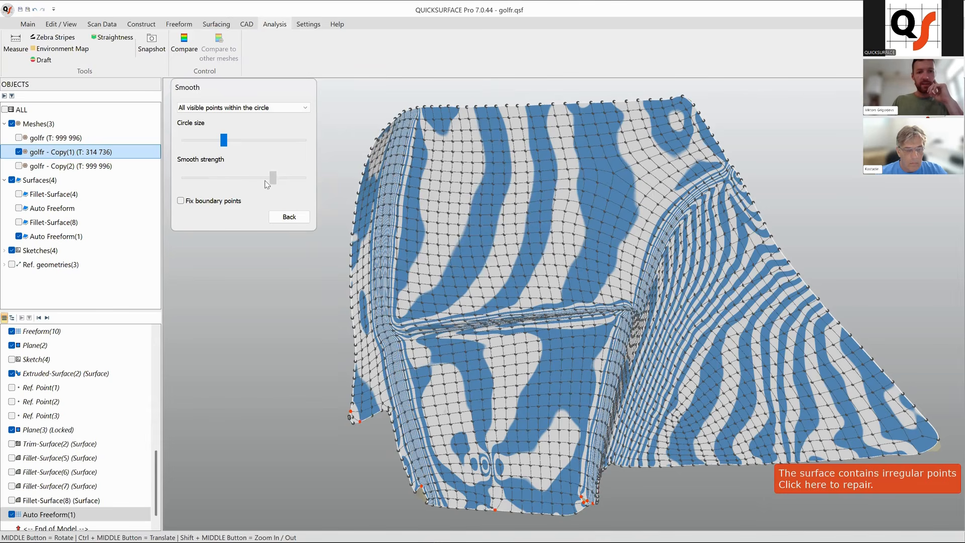
{"action": "left_click_drag", "start_coordinate": [654, 151], "coordinate": [564, 188]}
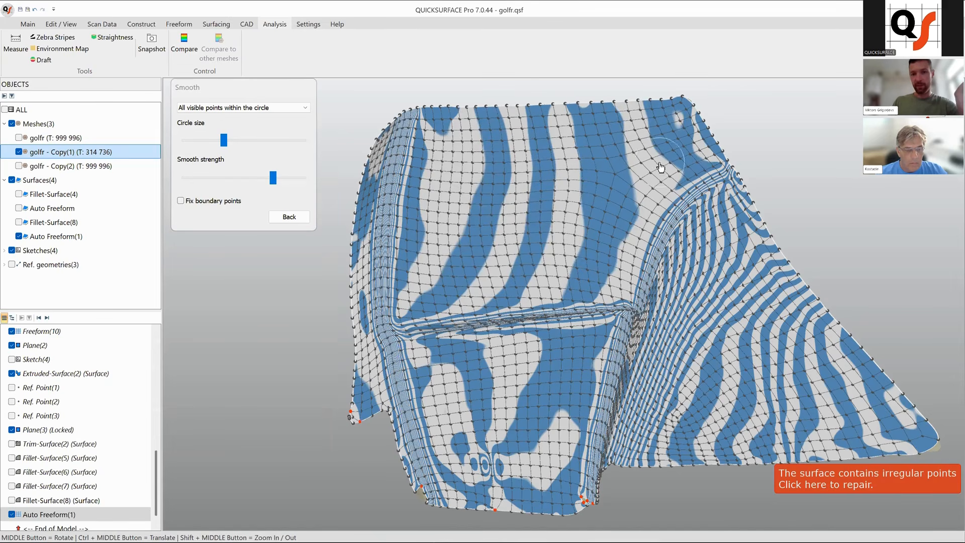
{"action": "mouse_move", "coordinate": [438, 150]}
{"action": "left_mouse_down"}
{"action": "mouse_move", "coordinate": [459, 144]}
{"action": "mouse_move", "coordinate": [457, 154]}
{"action": "mouse_move", "coordinate": [460, 136]}
{"action": "mouse_move", "coordinate": [462, 154]}
{"action": "left_mouse_up"}
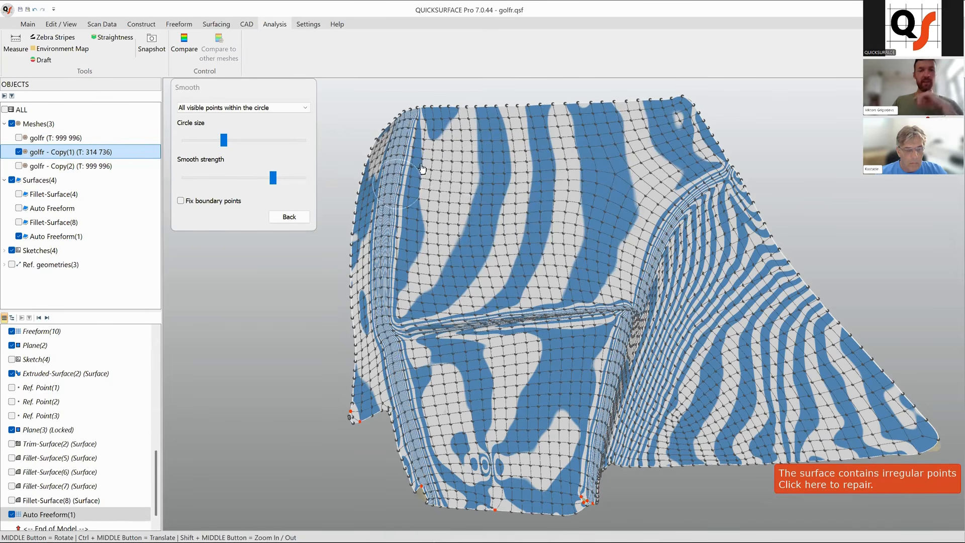
{"action": "middle_click_drag", "start_coordinate": [616, 386], "coordinate": [634, 393]}
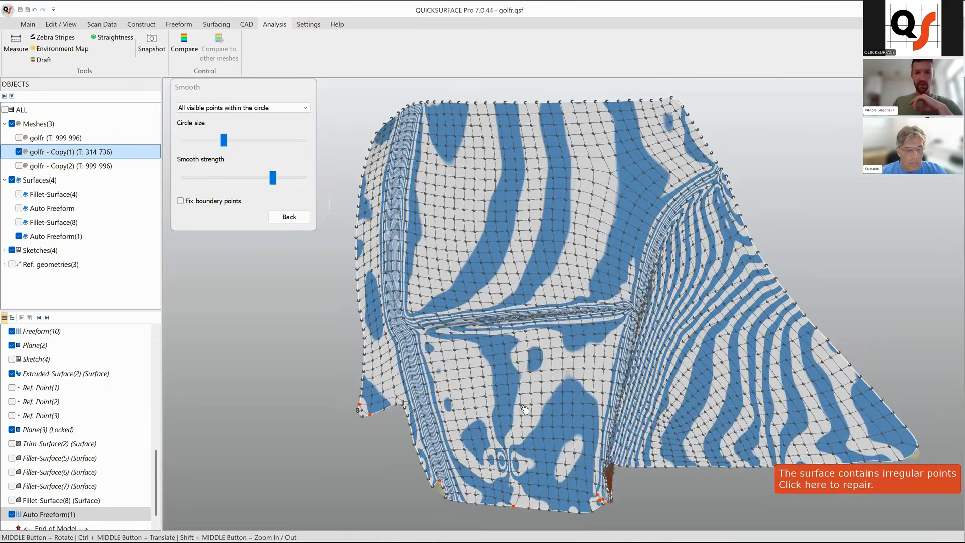
Leave the Smooth tool and close the surface editor for Auto Freeform(1).
{"action": "left_click", "coordinate": [289, 218]}
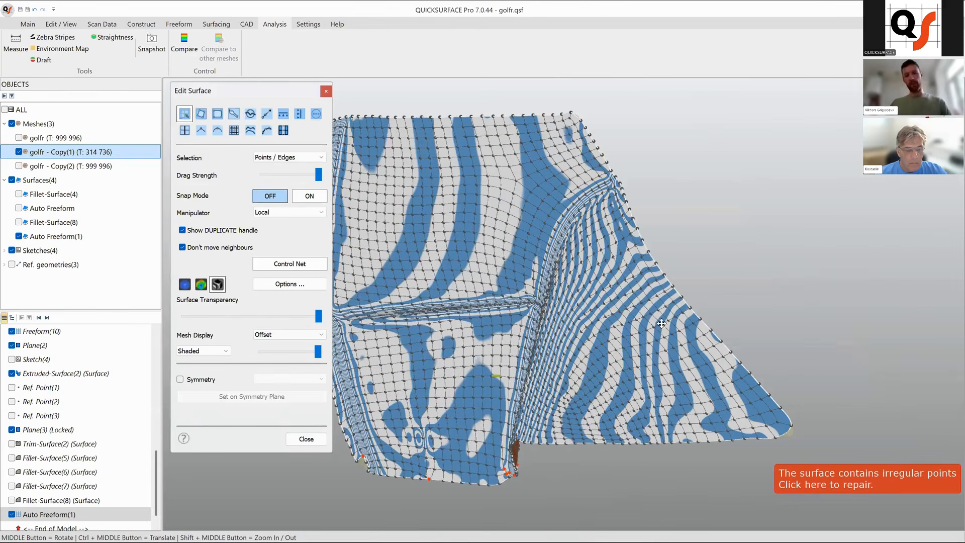
{"action": "middle_click_drag", "start_coordinate": [549, 366], "coordinate": [655, 342], "text": "ctrl"}
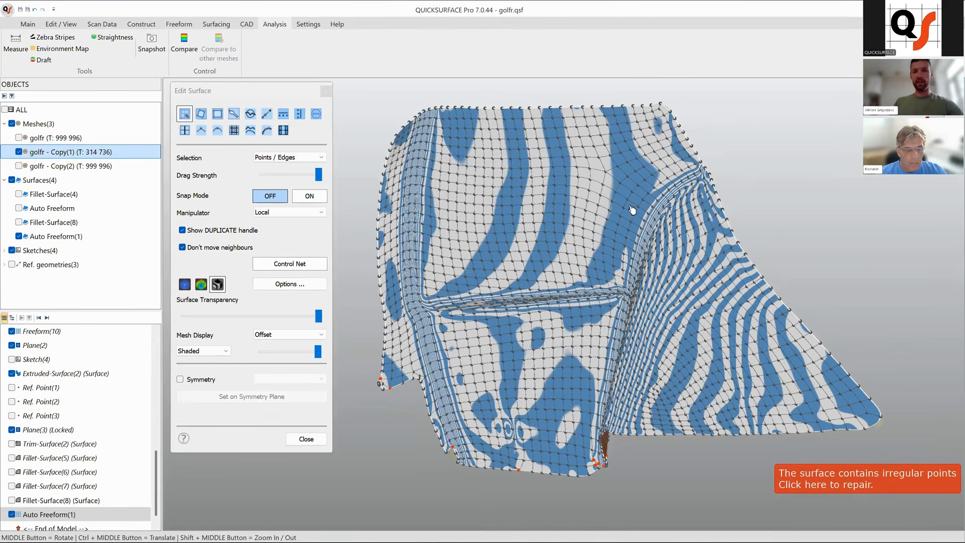
{"action": "left_click", "coordinate": [305, 438]}
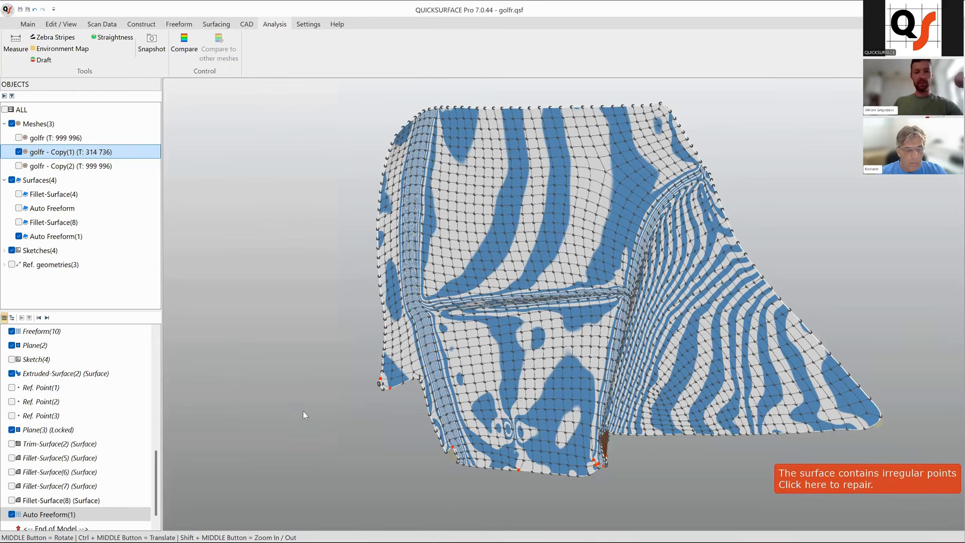
Show only Fillet-Surface(8) and inspect its continuity with zebra stripes from several angles.
{"action": "left_click", "coordinate": [19, 152]}
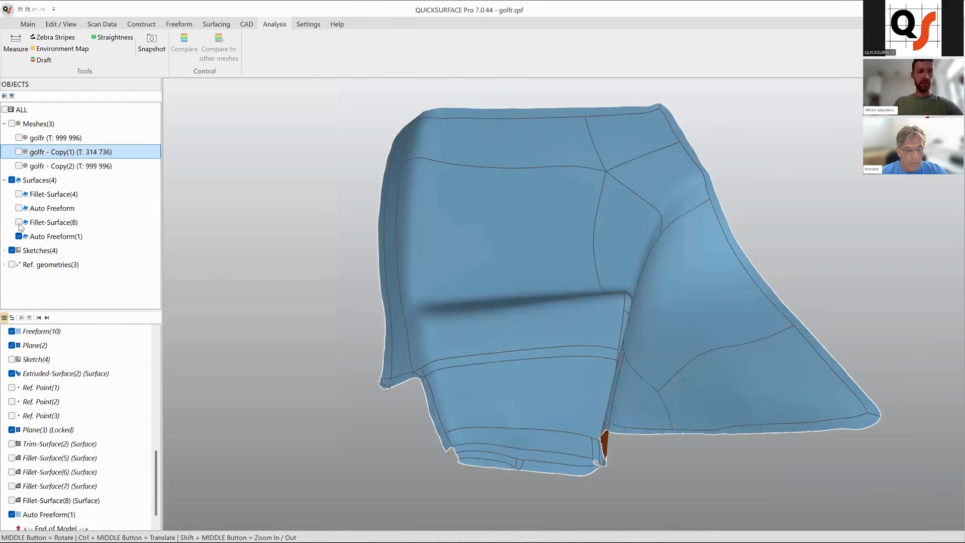
{"action": "left_click", "coordinate": [18, 236]}
{"action": "left_click", "coordinate": [19, 222]}
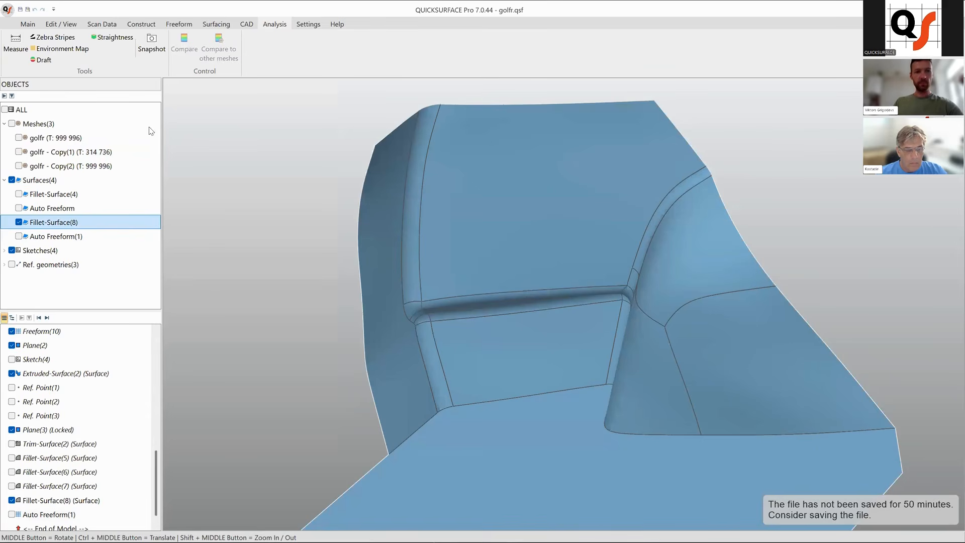
{"action": "left_click", "coordinate": [53, 37]}
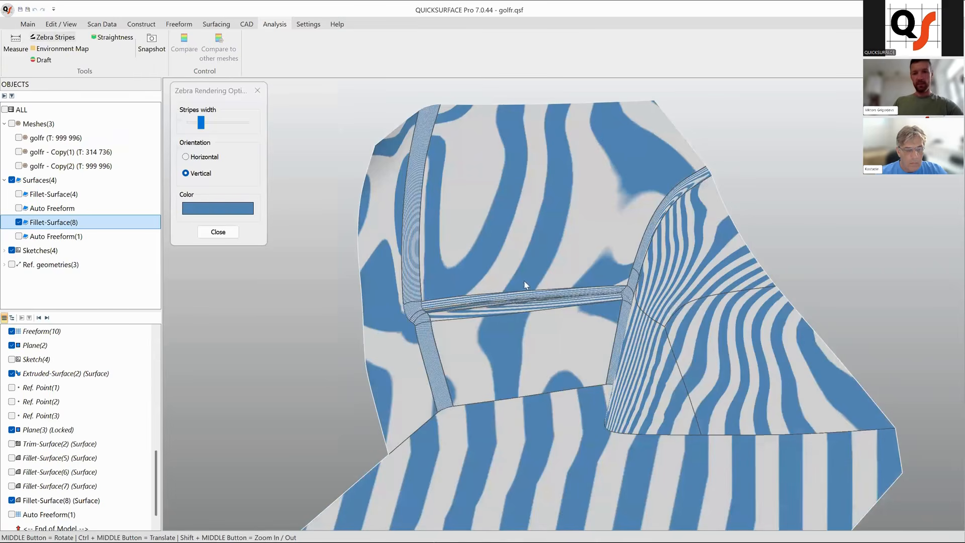
{"action": "middle_click_drag", "start_coordinate": [508, 280], "coordinate": [590, 280]}
{"action": "middle_click_drag", "start_coordinate": [651, 370], "coordinate": [792, 312]}
{"action": "middle_click_drag", "start_coordinate": [725, 292], "coordinate": [543, 160]}
{"action": "middle_click_drag", "start_coordinate": [604, 264], "coordinate": [714, 341]}
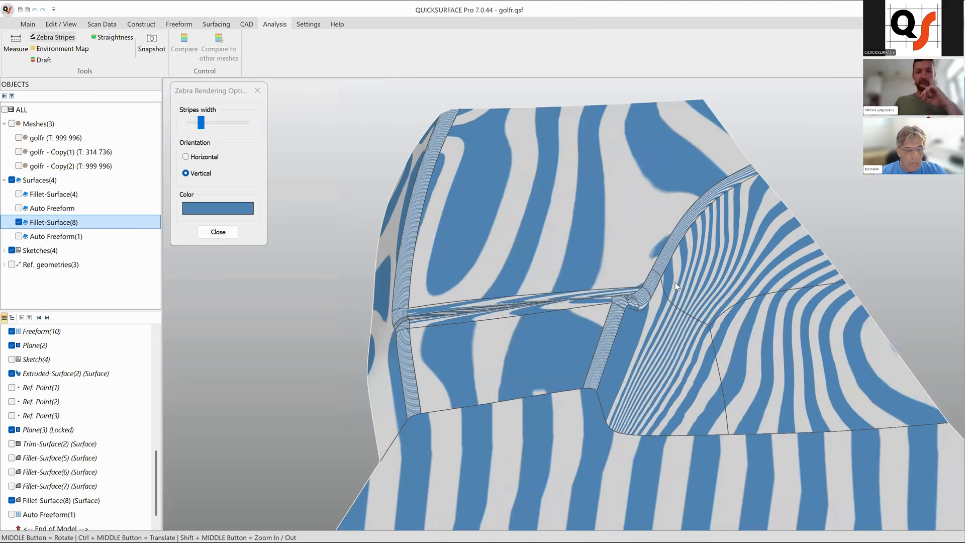
{"action": "left_click", "coordinate": [218, 231]}
{"action": "scroll", "coordinate": [500, 336], "scroll_direction": "down", "scroll_amount": 5}
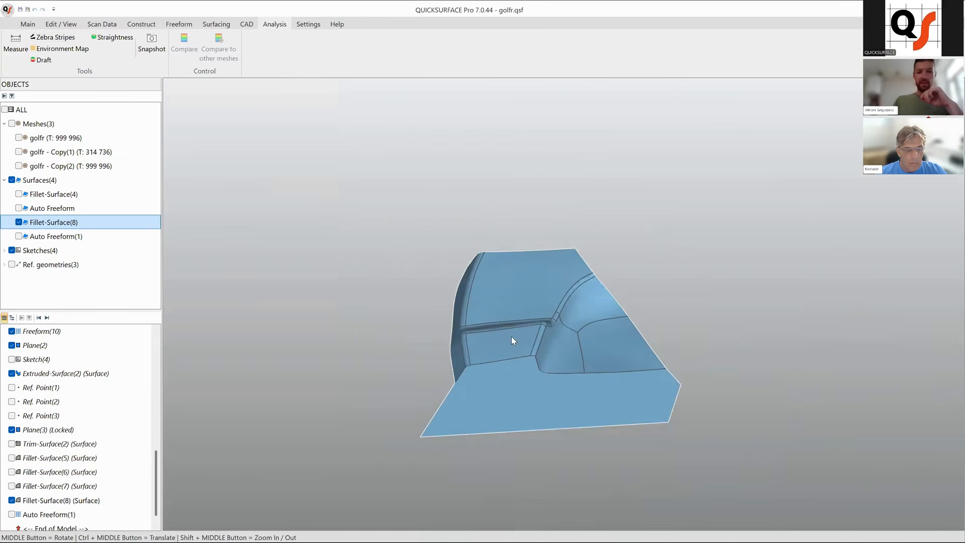
{"action": "scroll", "coordinate": [573, 358], "scroll_direction": "up", "scroll_amount": 2}
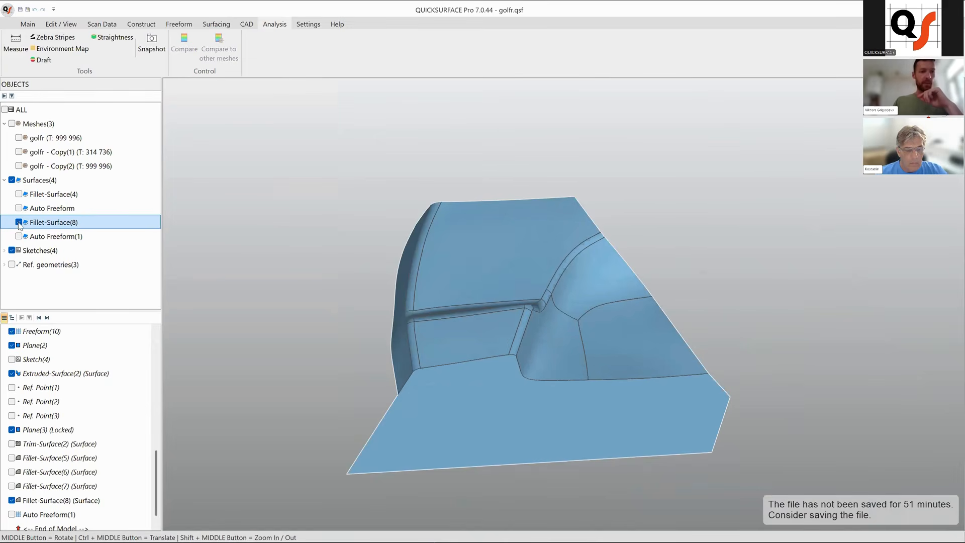
Display only Auto Freeform(1) and orbit around it to examine the surface shape.
{"action": "left_click", "coordinate": [19, 222]}
{"action": "left_click", "coordinate": [19, 237]}
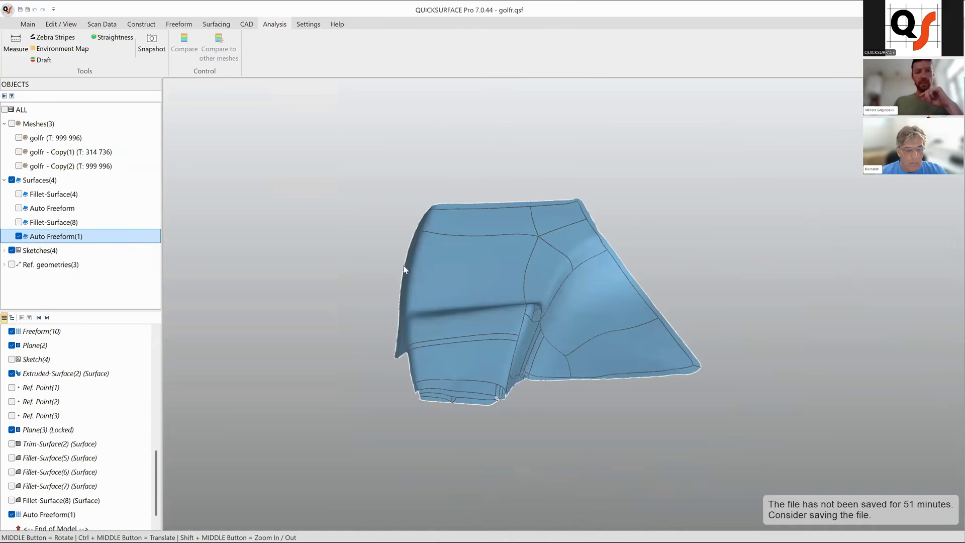
{"action": "middle_click_drag", "start_coordinate": [592, 366], "coordinate": [384, 220]}
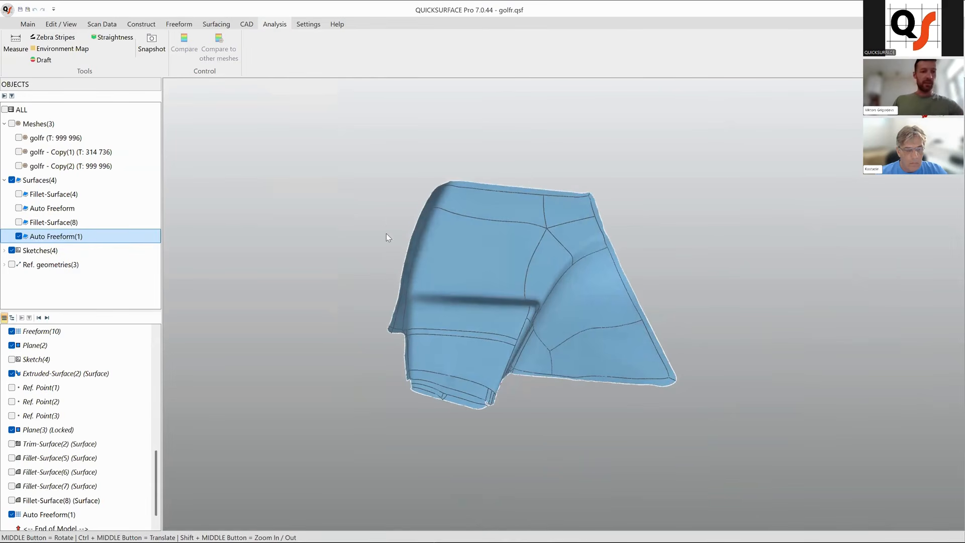
{"action": "scroll", "coordinate": [506, 293], "scroll_direction": "up", "scroll_amount": 3}
{"action": "middle_click_drag", "start_coordinate": [448, 327], "coordinate": [411, 326]}
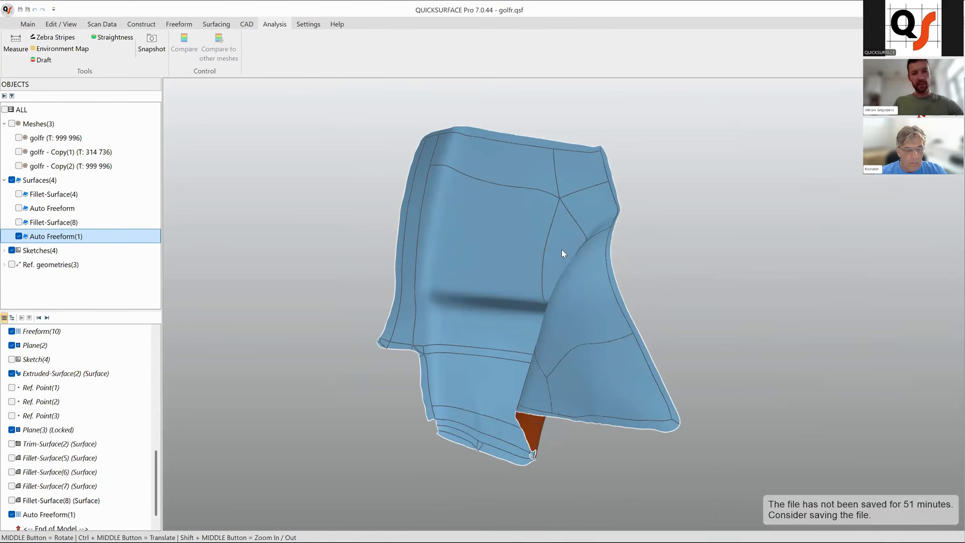
{"action": "middle_click_drag", "start_coordinate": [510, 325], "coordinate": [432, 322]}
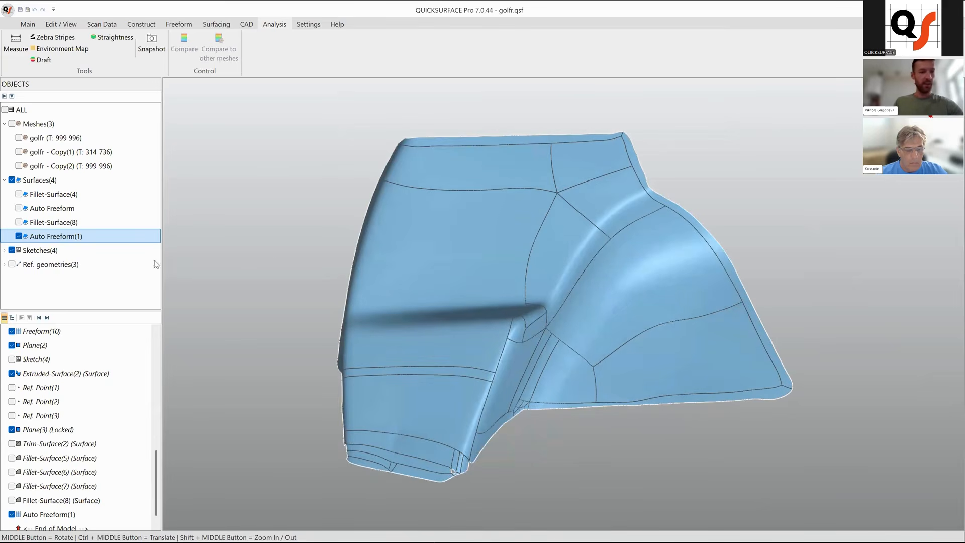
{"action": "left_click", "coordinate": [18, 237]}
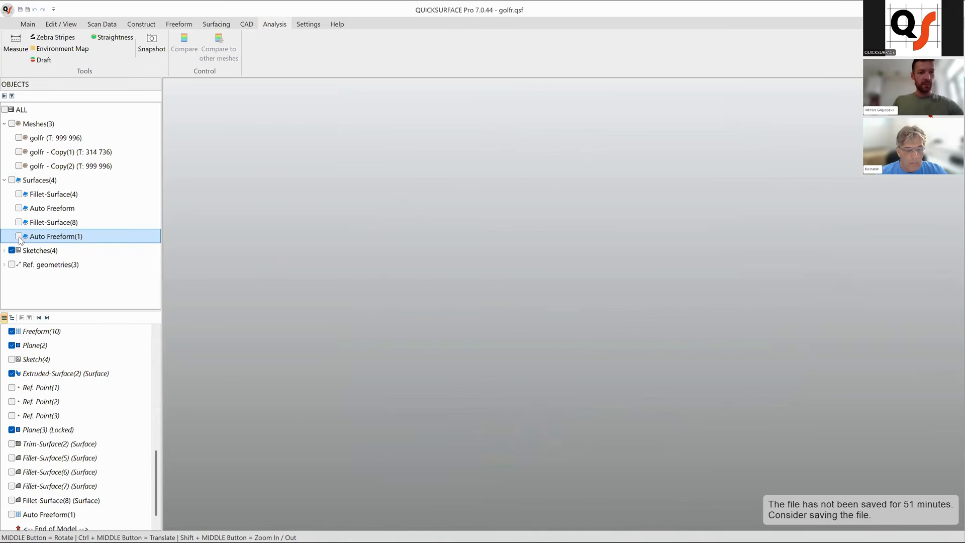
Show only the golfr - Copy(1) mesh and select it.
{"action": "left_click", "coordinate": [19, 165]}
{"action": "left_click", "coordinate": [19, 152]}
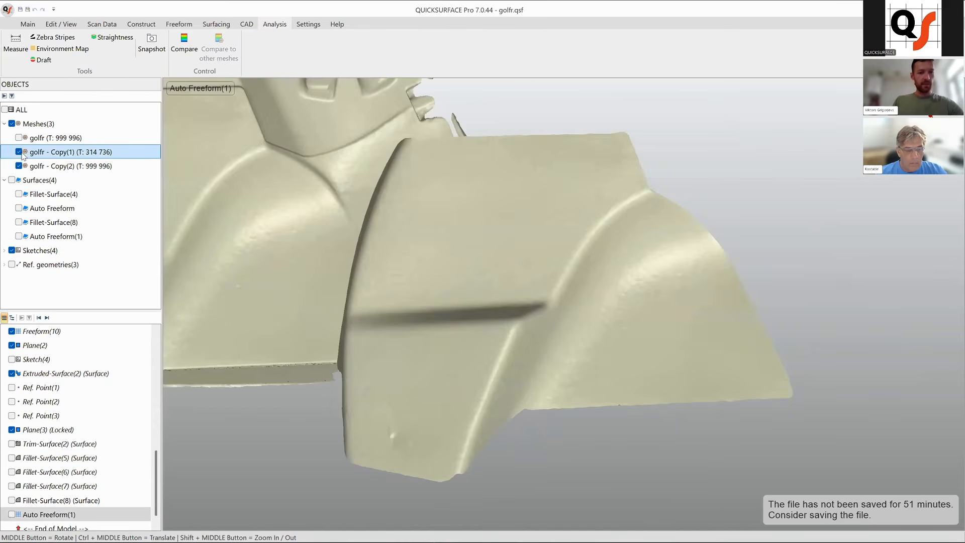
{"action": "left_click", "coordinate": [19, 166]}
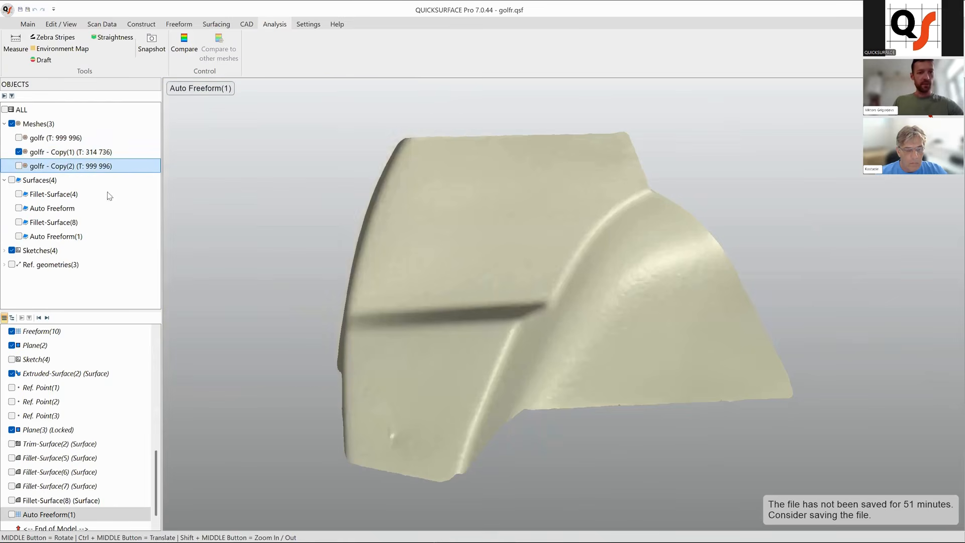
{"action": "scroll", "coordinate": [493, 289], "scroll_direction": "down", "scroll_amount": 5}
{"action": "scroll", "coordinate": [492, 289], "scroll_direction": "up", "scroll_amount": 3}
{"action": "left_click", "coordinate": [493, 289]}
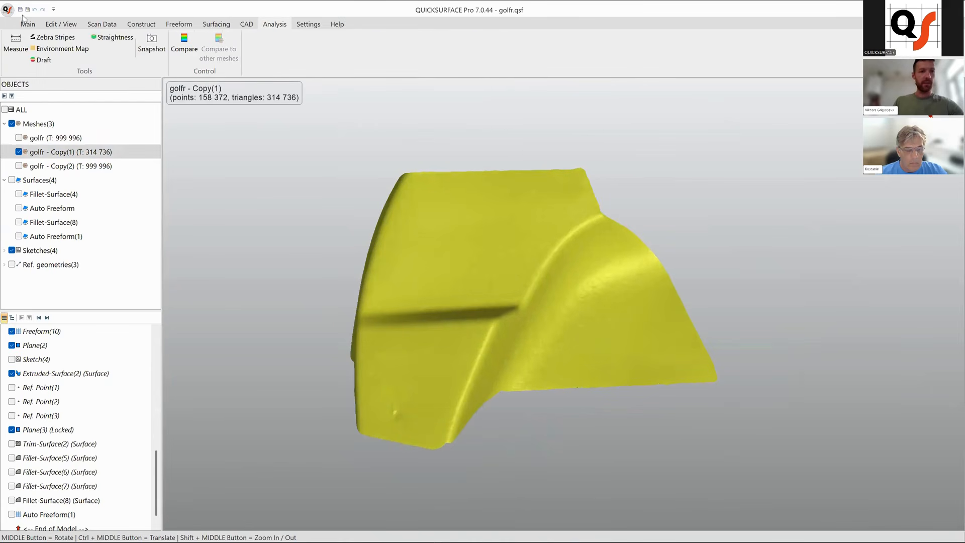
Preview an Auto Freeform of the mesh with Low quad count, Low feature details and improved holes' boundaries.
{"action": "left_click", "coordinate": [31, 26]}
{"action": "left_click", "coordinate": [376, 47]}
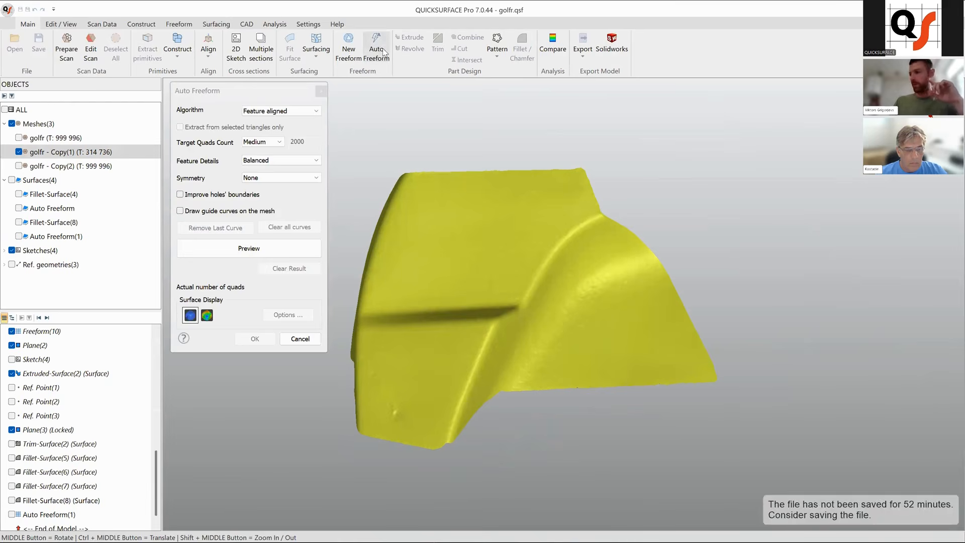
{"action": "left_click", "coordinate": [264, 142]}
{"action": "left_click", "coordinate": [266, 151]}
{"action": "left_click", "coordinate": [277, 161]}
{"action": "left_click", "coordinate": [275, 169]}
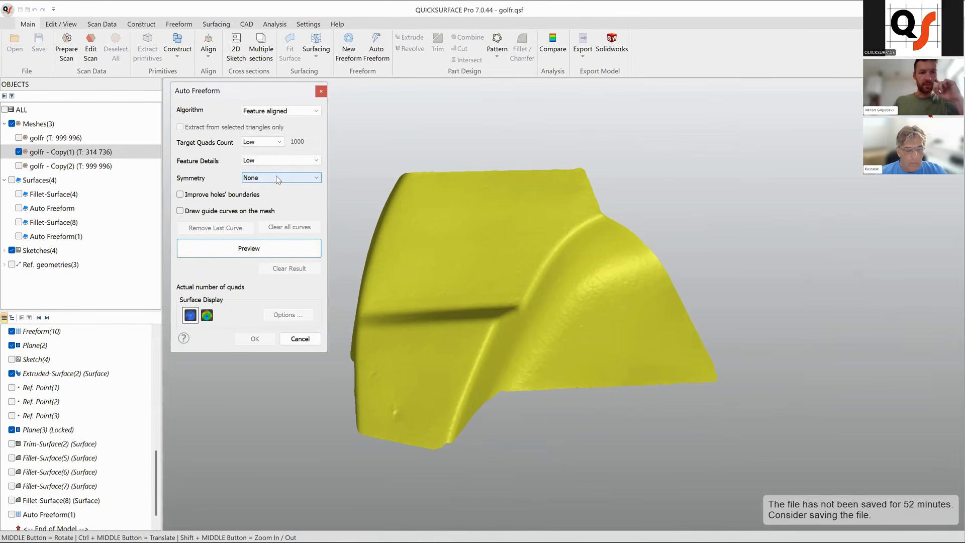
{"action": "left_click", "coordinate": [222, 195]}
{"action": "left_click", "coordinate": [257, 252]}
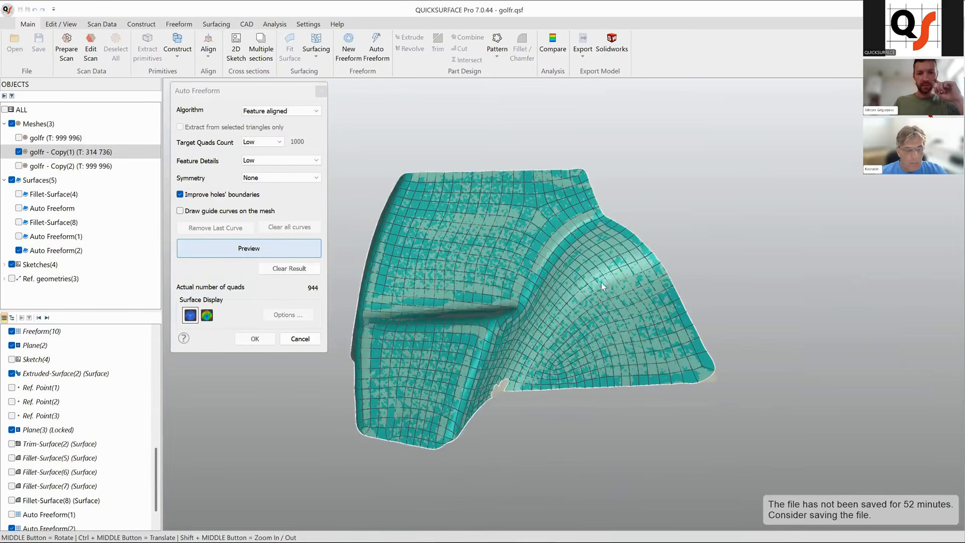
Open the resulting Auto Freeform(2) surface for editing with the deviation colour map displayed.
{"action": "middle_click_drag", "start_coordinate": [520, 332], "coordinate": [478, 322]}
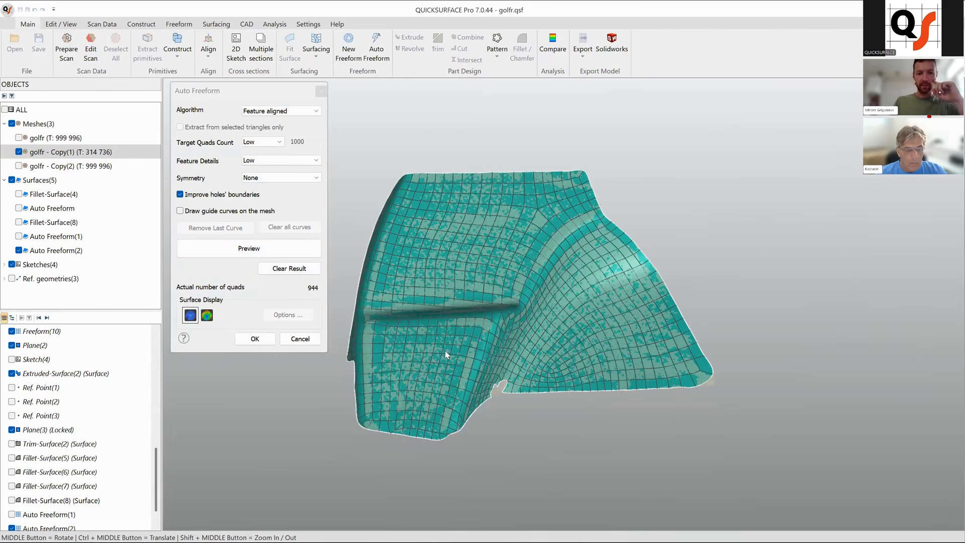
{"action": "left_click", "coordinate": [206, 316]}
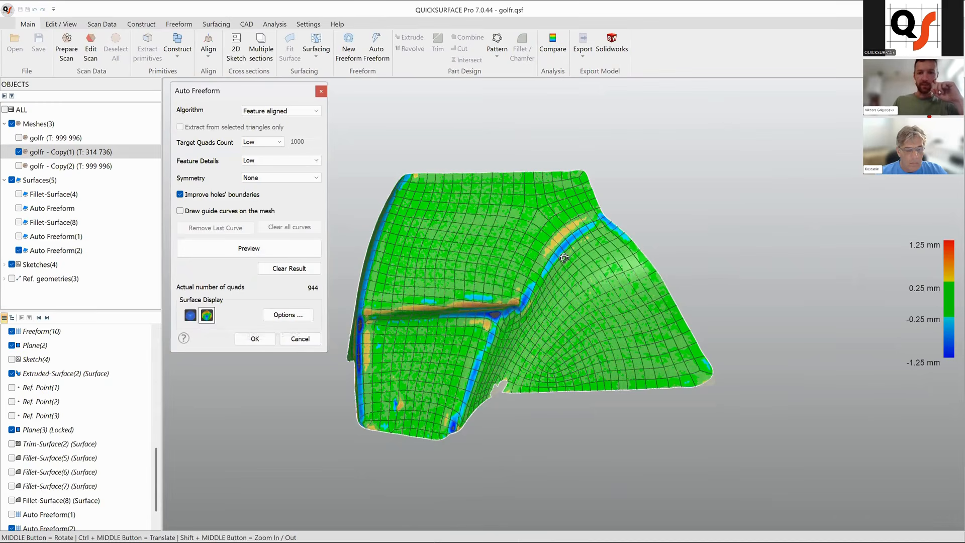
{"action": "scroll", "coordinate": [629, 241], "scroll_direction": "up", "scroll_amount": 3}
{"action": "scroll", "coordinate": [588, 221], "scroll_direction": "up", "scroll_amount": 3}
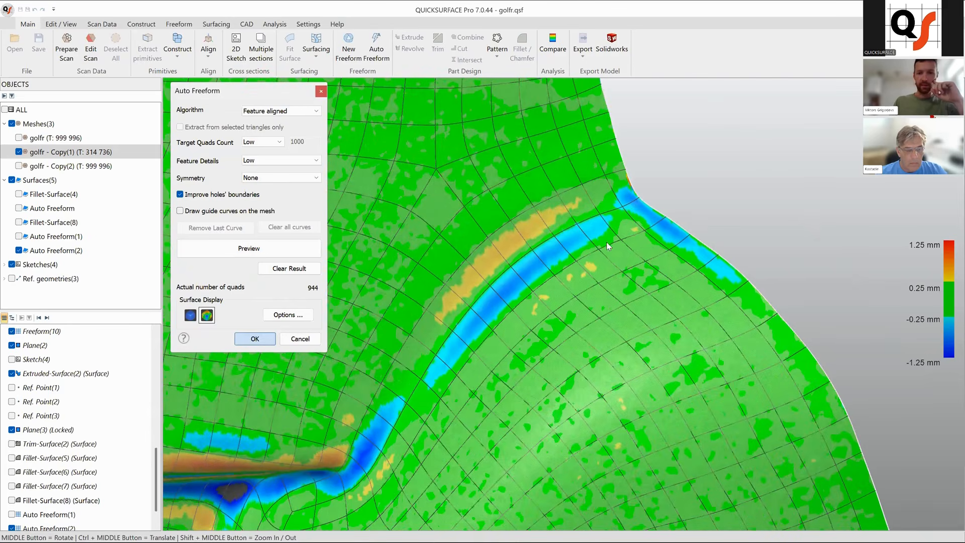
{"action": "right_click", "coordinate": [606, 243]}
{"action": "left_click", "coordinate": [639, 281]}
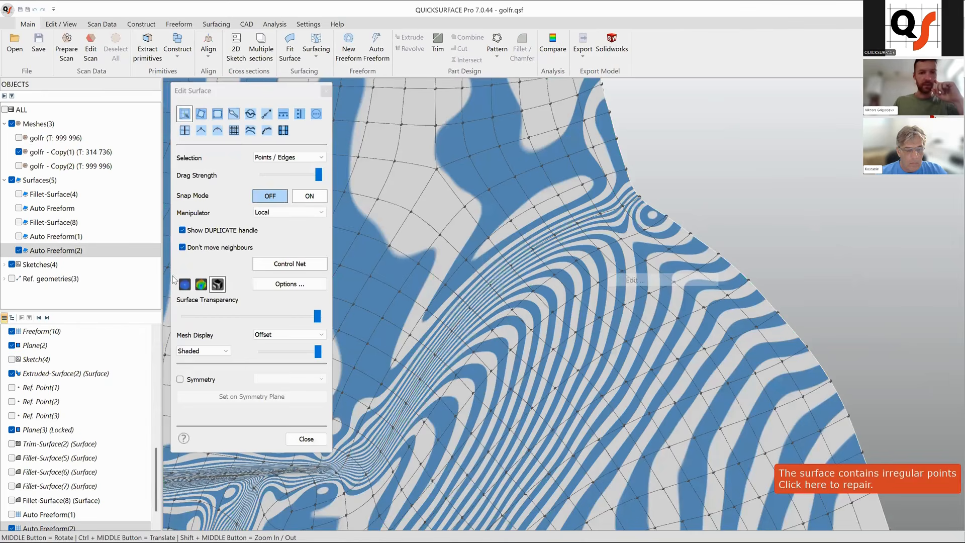
{"action": "left_click", "coordinate": [201, 284]}
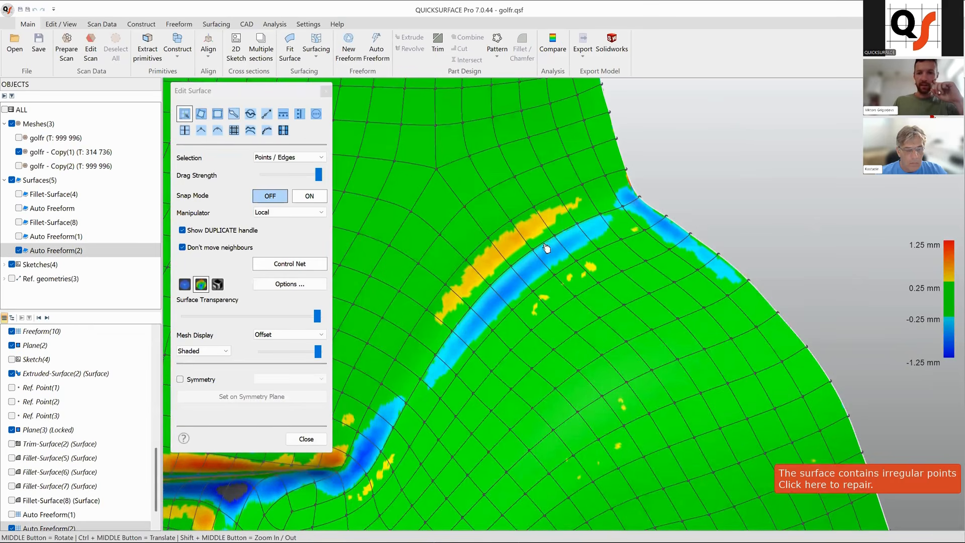
Switch Snap Mode on and drag a control point at the rib's upper edge onto the mesh.
{"action": "left_click_drag", "start_coordinate": [560, 240], "coordinate": [561, 241]}
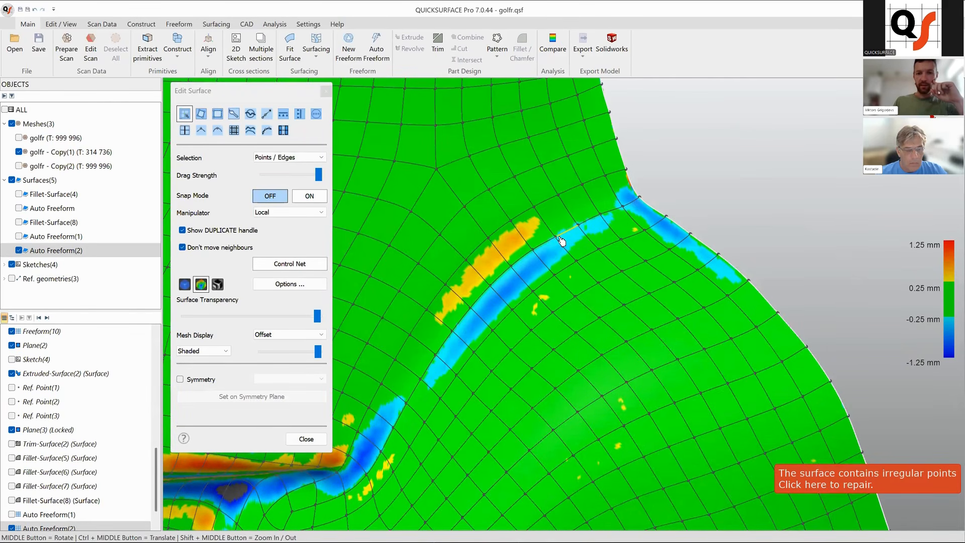
{"action": "key", "text": "s"}
{"action": "left_click_drag", "start_coordinate": [572, 234], "coordinate": [505, 233]}
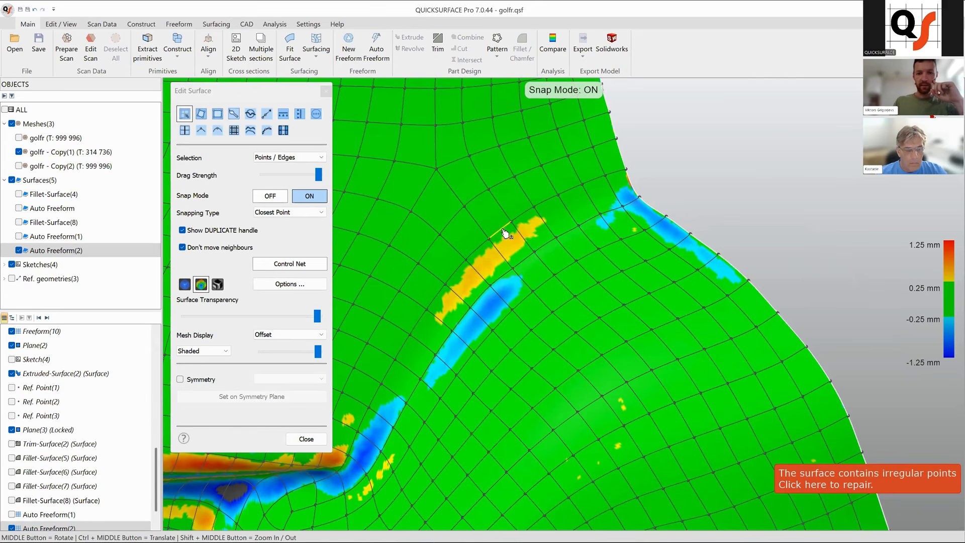
Smooth the control points along the rib with the Smooth tool.
{"action": "left_click", "coordinate": [250, 113]}
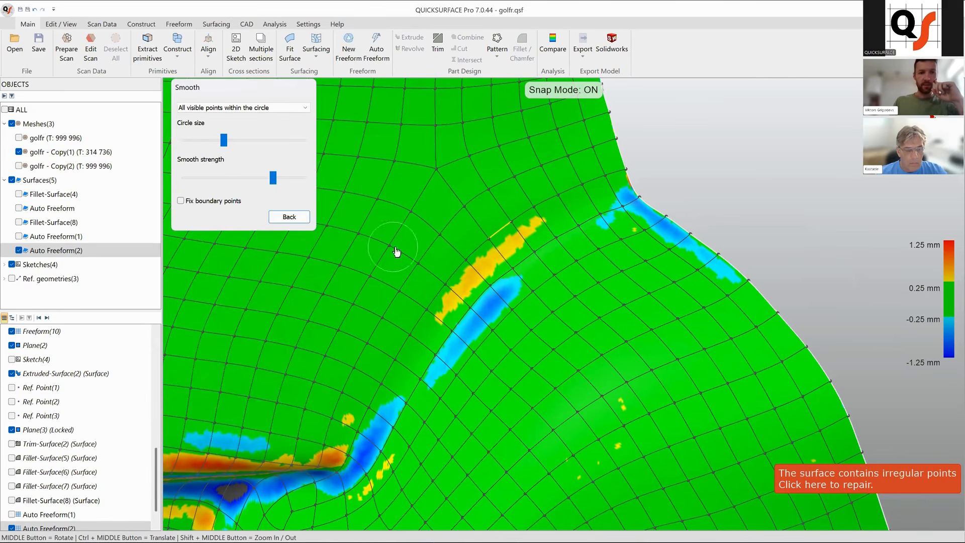
{"action": "mouse_move", "coordinate": [500, 289]}
{"action": "left_mouse_down"}
{"action": "mouse_move", "coordinate": [463, 339]}
{"action": "mouse_move", "coordinate": [491, 347]}
{"action": "mouse_move", "coordinate": [486, 355]}
{"action": "mouse_move", "coordinate": [506, 271]}
{"action": "mouse_move", "coordinate": [439, 315]}
{"action": "mouse_move", "coordinate": [481, 267]}
{"action": "left_mouse_up"}
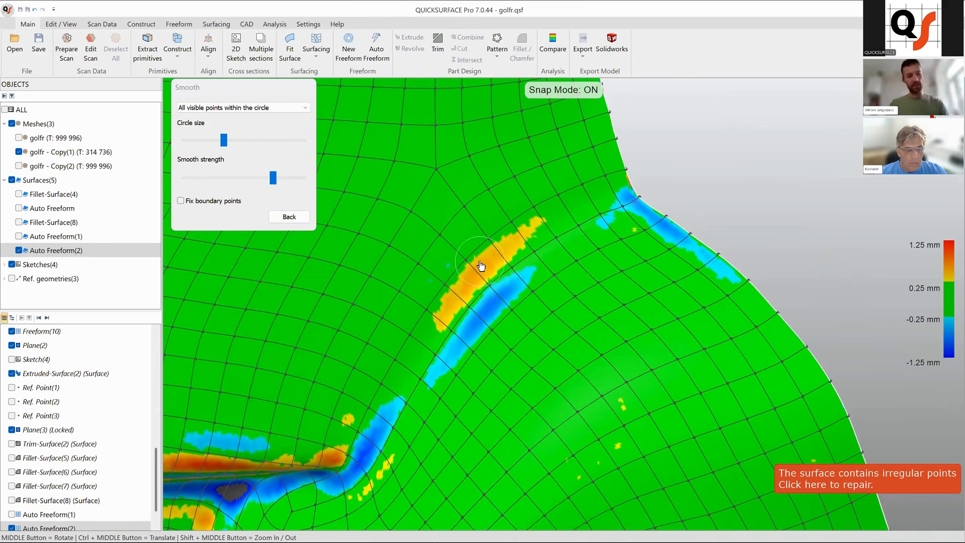
{"action": "left_click", "coordinate": [289, 216]}
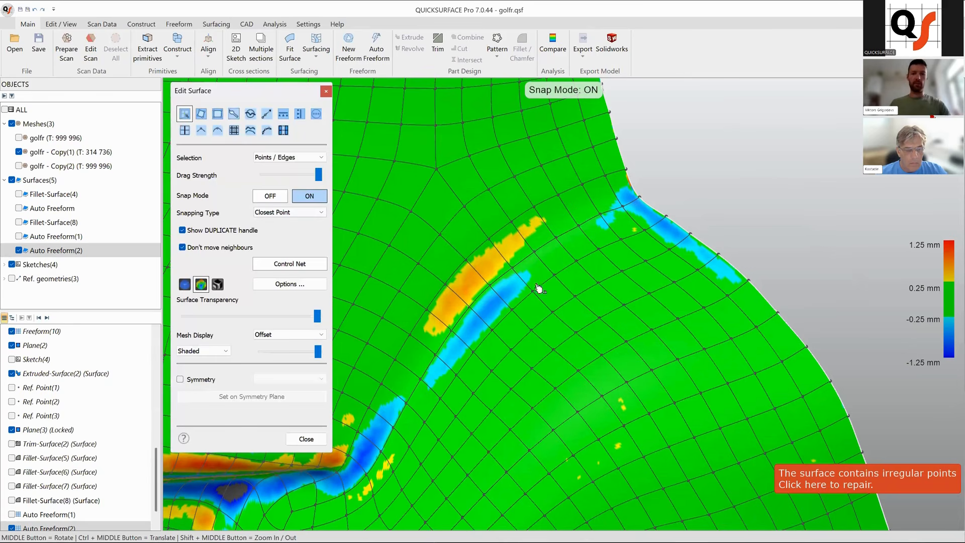
Snap more control points along the rib onto the mesh and close the surface editor.
{"action": "left_click", "coordinate": [504, 282]}
{"action": "left_click_drag", "start_coordinate": [490, 301], "coordinate": [488, 300]}
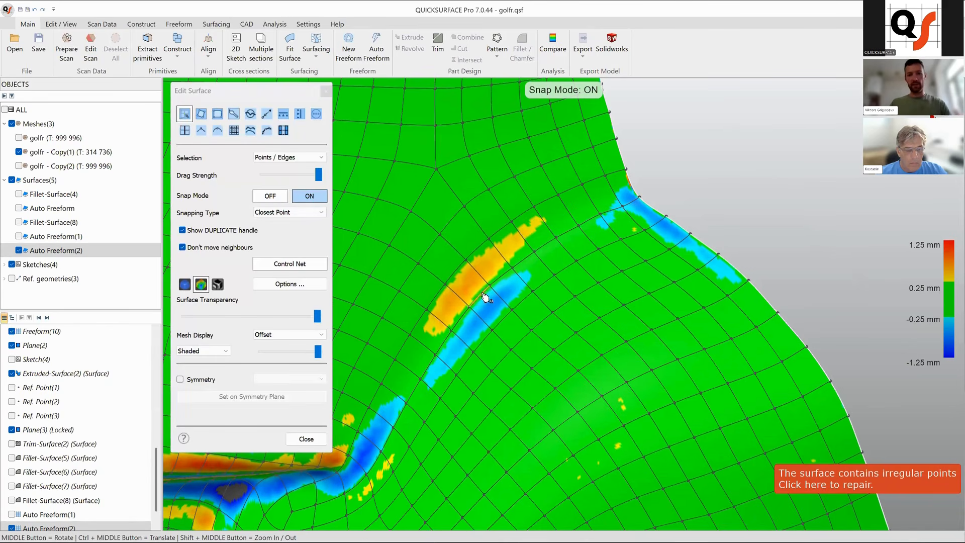
{"action": "left_click", "coordinate": [523, 267]}
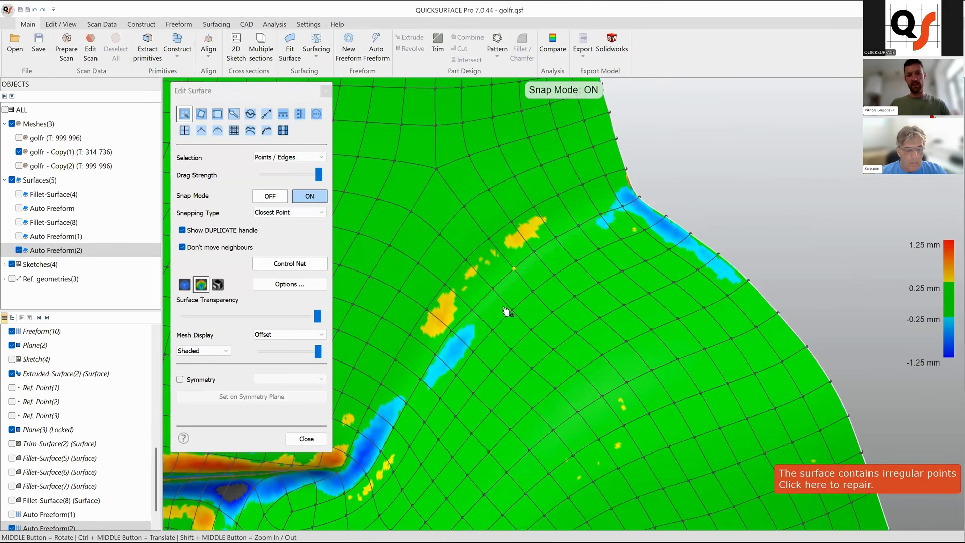
{"action": "left_click", "coordinate": [449, 345]}
{"action": "scroll", "coordinate": [567, 315], "scroll_direction": "down", "scroll_amount": 2}
{"action": "middle_click_drag", "start_coordinate": [664, 251], "coordinate": [641, 246]}
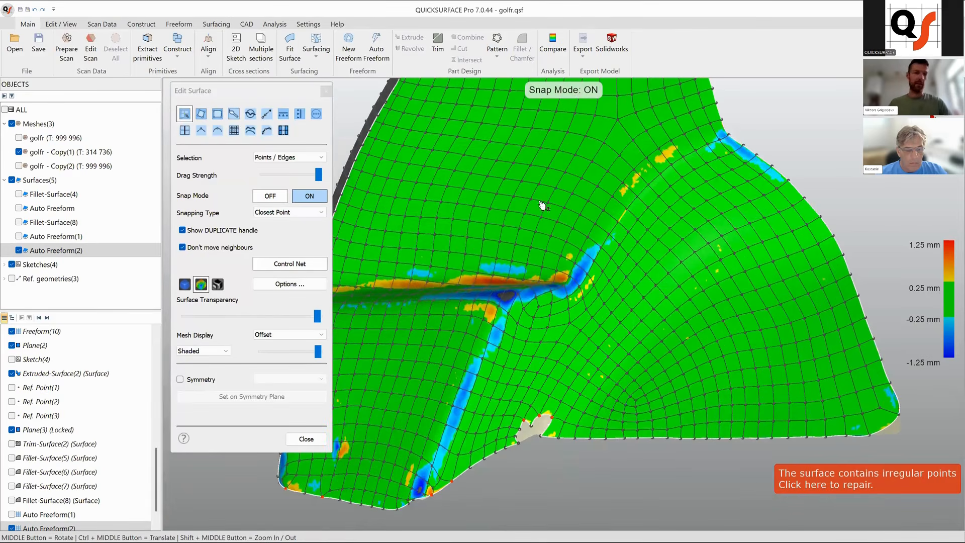
{"action": "left_click", "coordinate": [321, 442]}
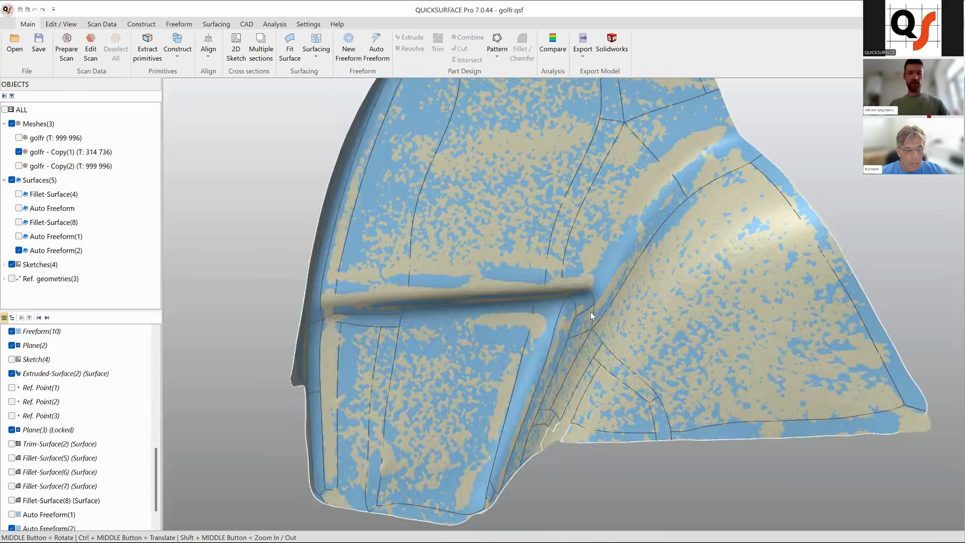
{"action": "scroll", "coordinate": [590, 312], "scroll_direction": "down", "scroll_amount": 5}
{"action": "middle_click_drag", "start_coordinate": [585, 270], "coordinate": [476, 296], "text": "ctrl"}
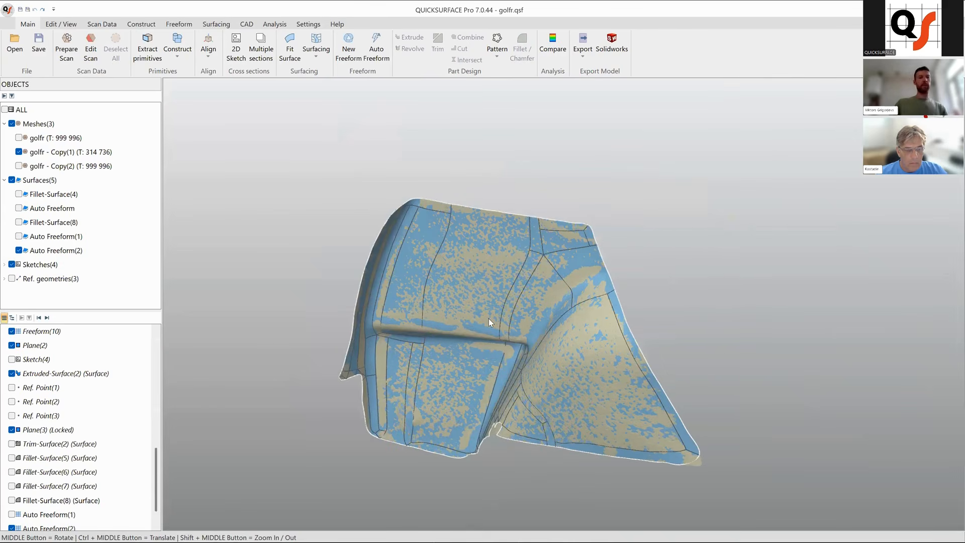
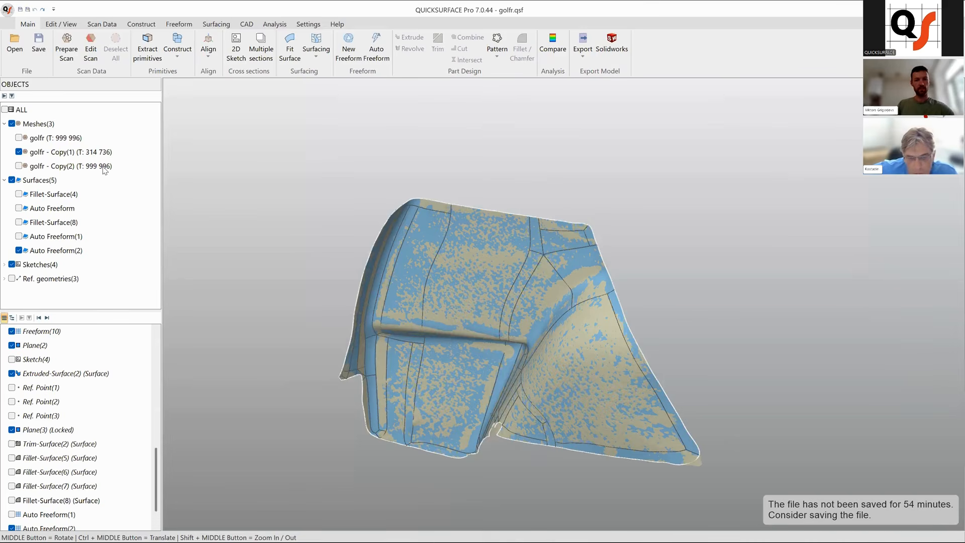
Hide Auto Freeform(2) and edit the lower boundary of the golfr - Copy(1) mesh in the scan editor.
{"action": "scroll", "coordinate": [520, 449], "scroll_direction": "up", "scroll_amount": 2}
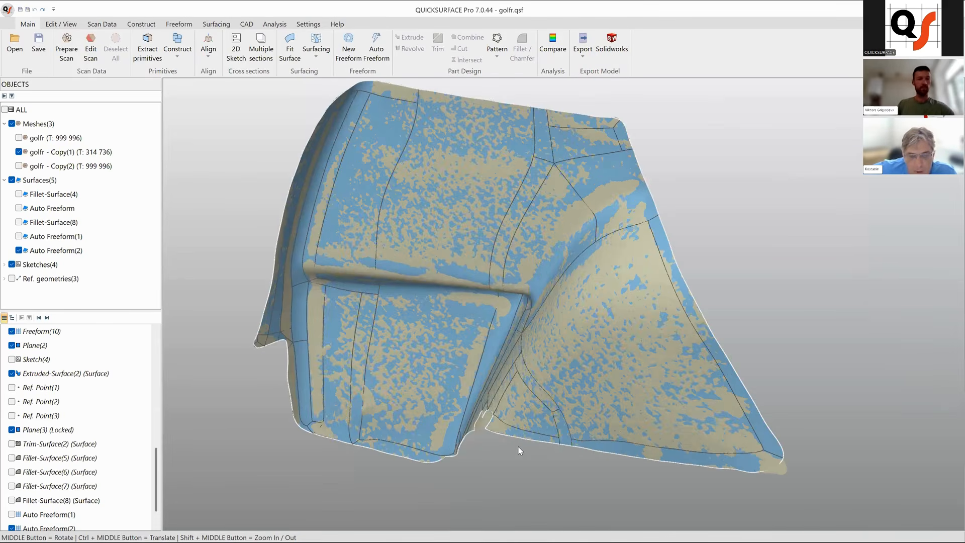
{"action": "middle_click_drag", "start_coordinate": [649, 424], "coordinate": [471, 391]}
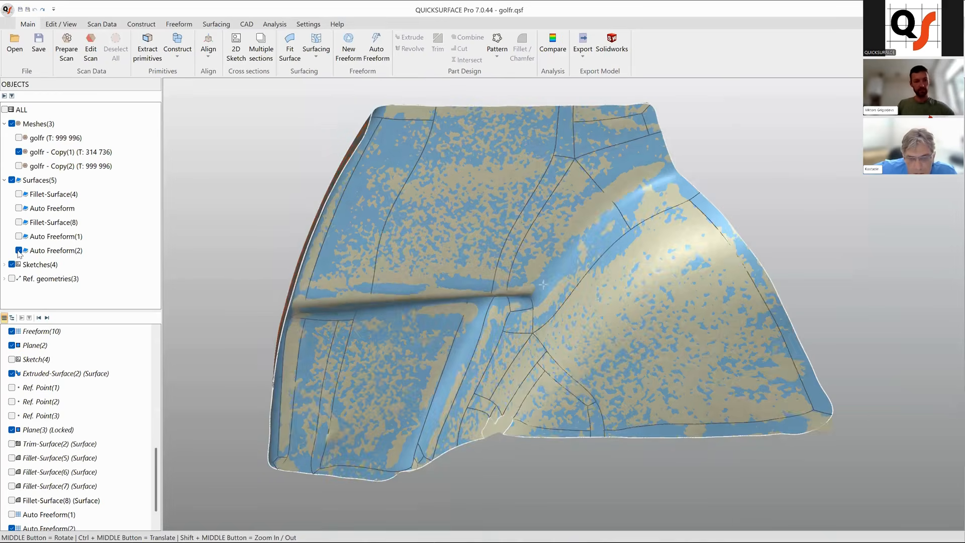
{"action": "left_click", "coordinate": [18, 250]}
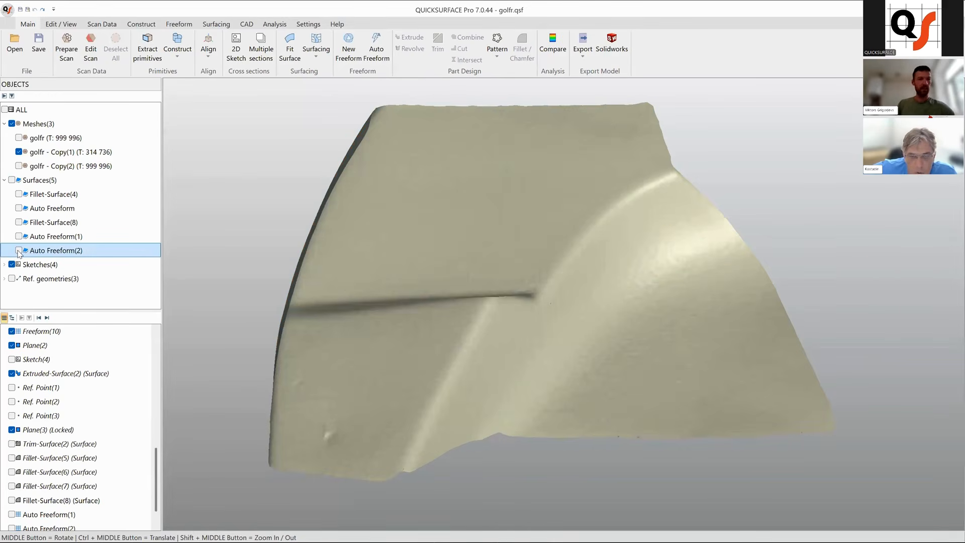
{"action": "left_click", "coordinate": [90, 51]}
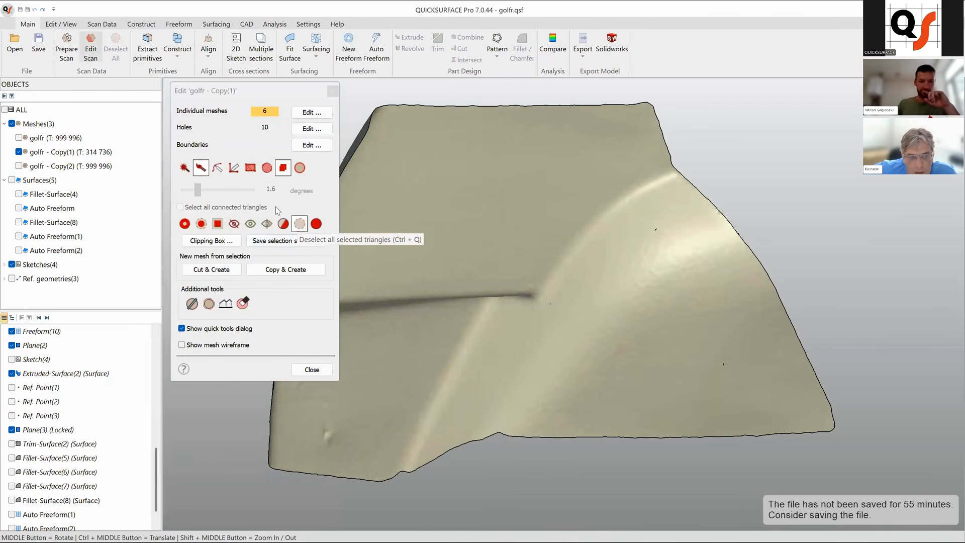
{"action": "left_click", "coordinate": [300, 145]}
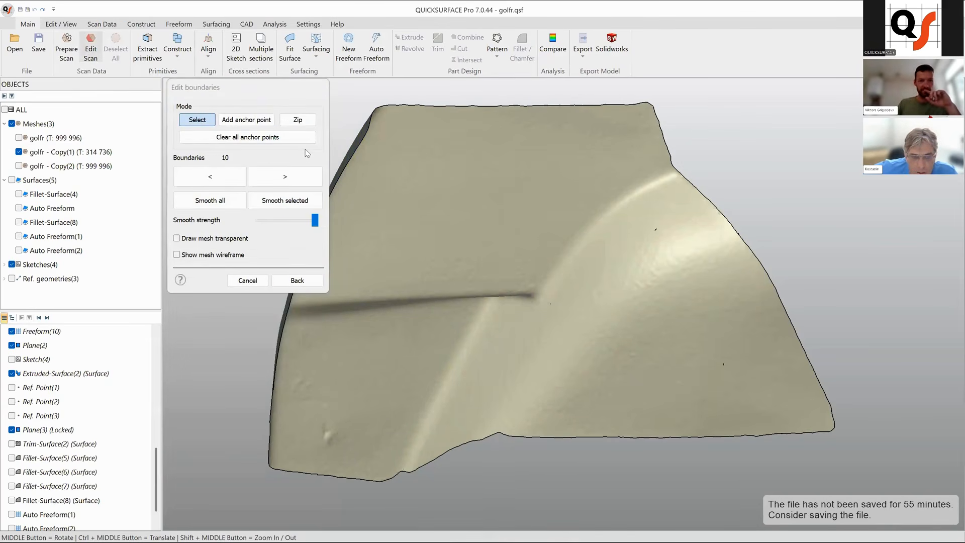
{"action": "left_click", "coordinate": [521, 440]}
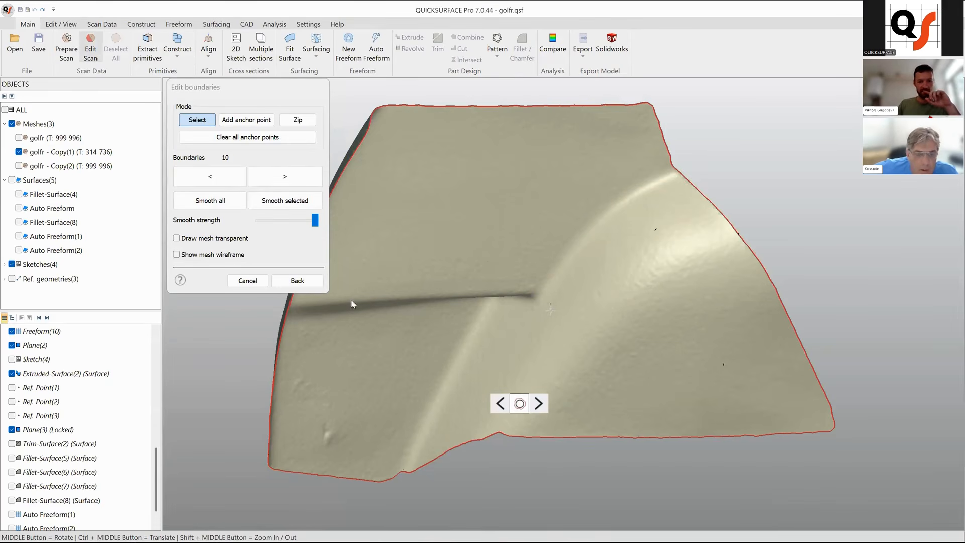
{"action": "scroll", "coordinate": [505, 445], "scroll_direction": "up", "scroll_amount": 2}
{"action": "left_click", "coordinate": [506, 440]}
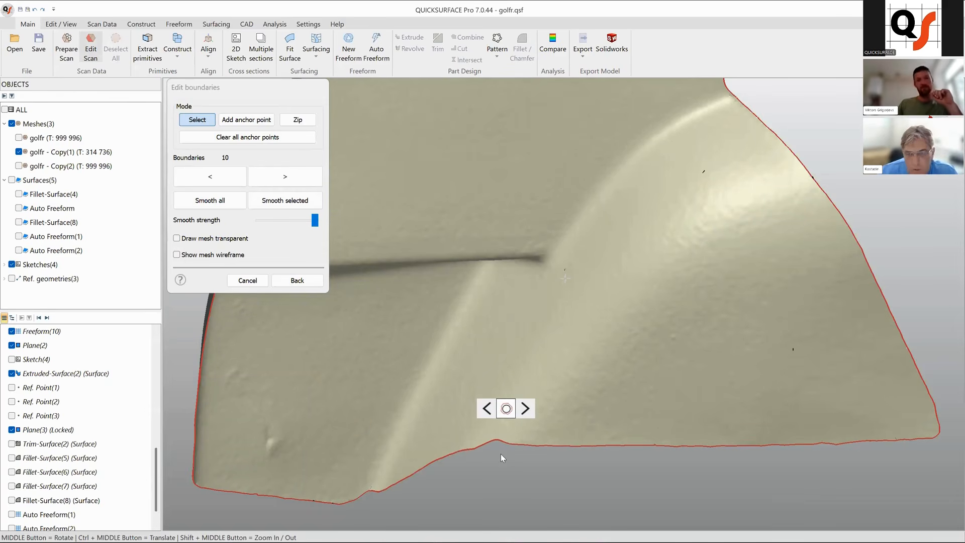
{"action": "left_click", "coordinate": [491, 411]}
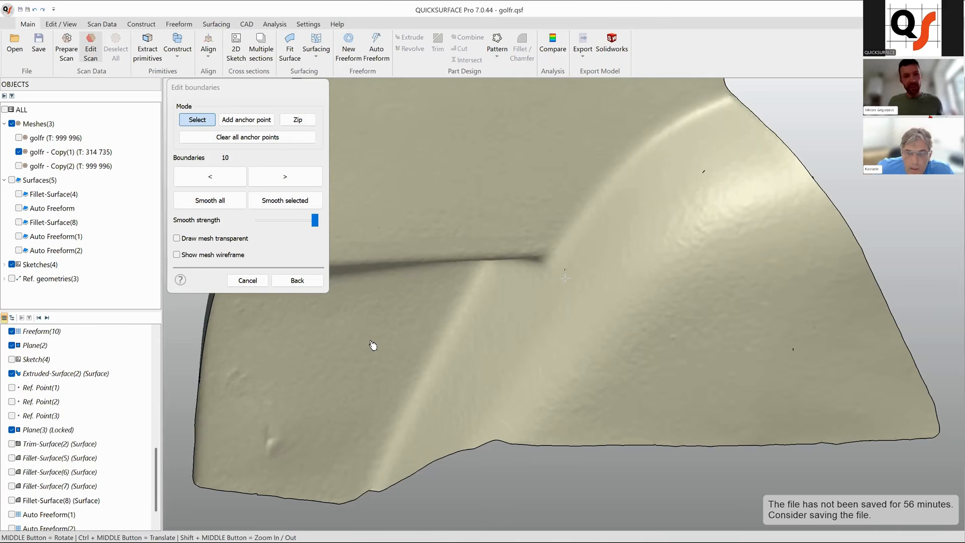
{"action": "left_click", "coordinate": [307, 282]}
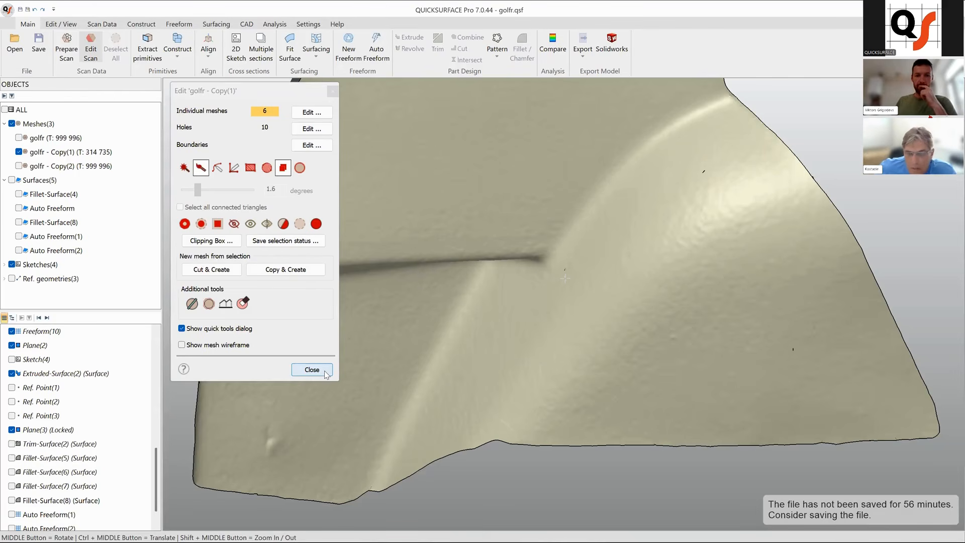
{"action": "left_click", "coordinate": [311, 370]}
Show Auto Freeform(2) again and duplicate the surface.
{"action": "scroll", "coordinate": [366, 351], "scroll_direction": "down", "scroll_amount": 5}
{"action": "scroll", "coordinate": [411, 358], "scroll_direction": "up", "scroll_amount": 2}
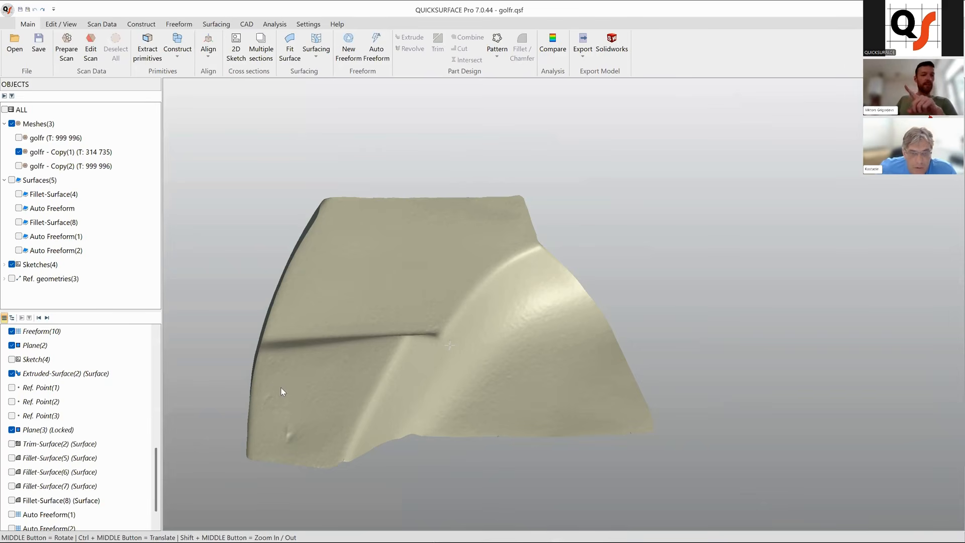
{"action": "left_click", "coordinate": [19, 250]}
{"action": "middle_click_drag", "start_coordinate": [431, 378], "coordinate": [458, 365]}
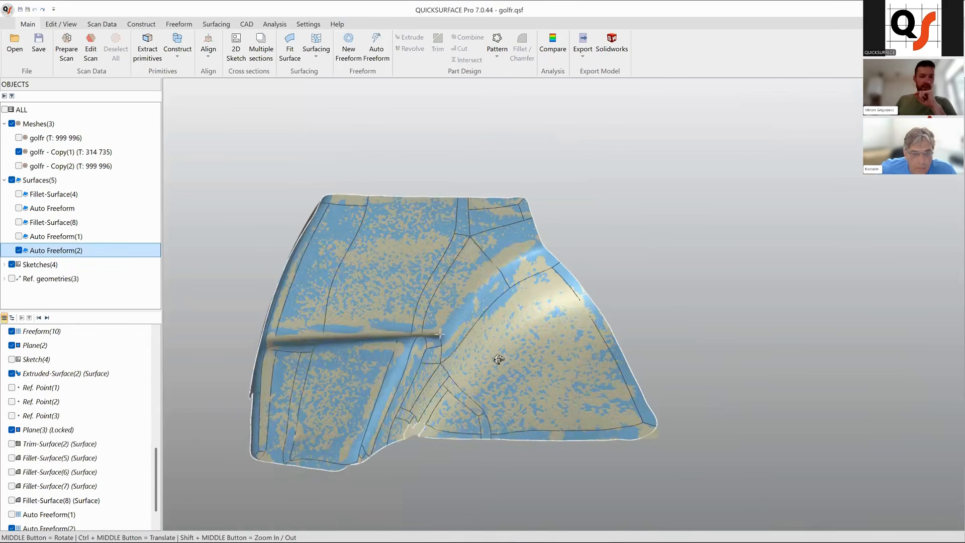
{"action": "middle_click_drag", "start_coordinate": [338, 378], "coordinate": [341, 376]}
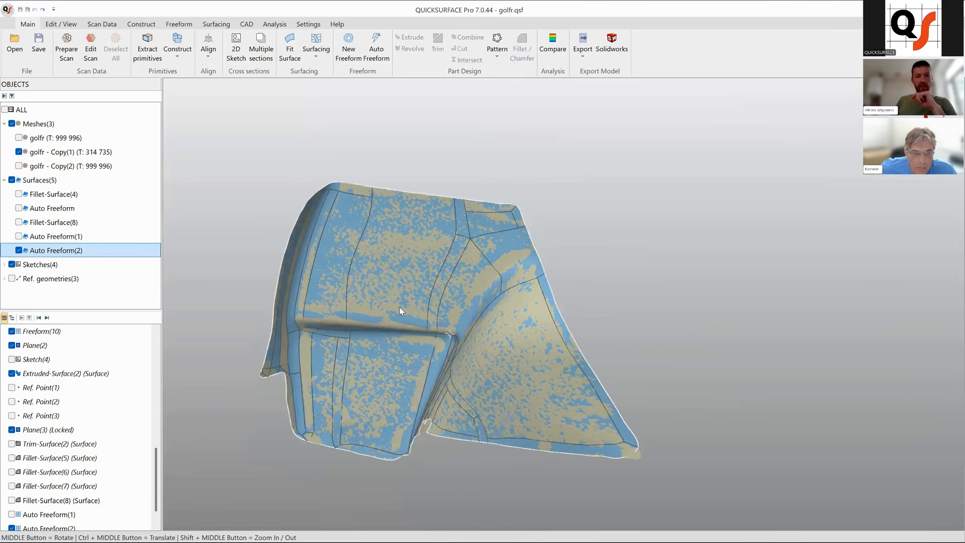
{"action": "middle_click_drag", "start_coordinate": [481, 291], "coordinate": [411, 302]}
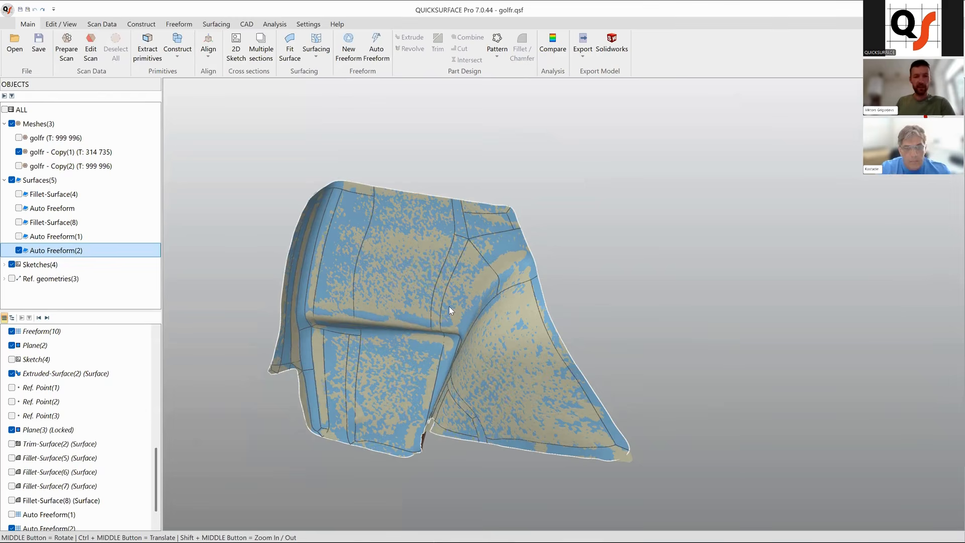
{"action": "right_click", "coordinate": [66, 257]}
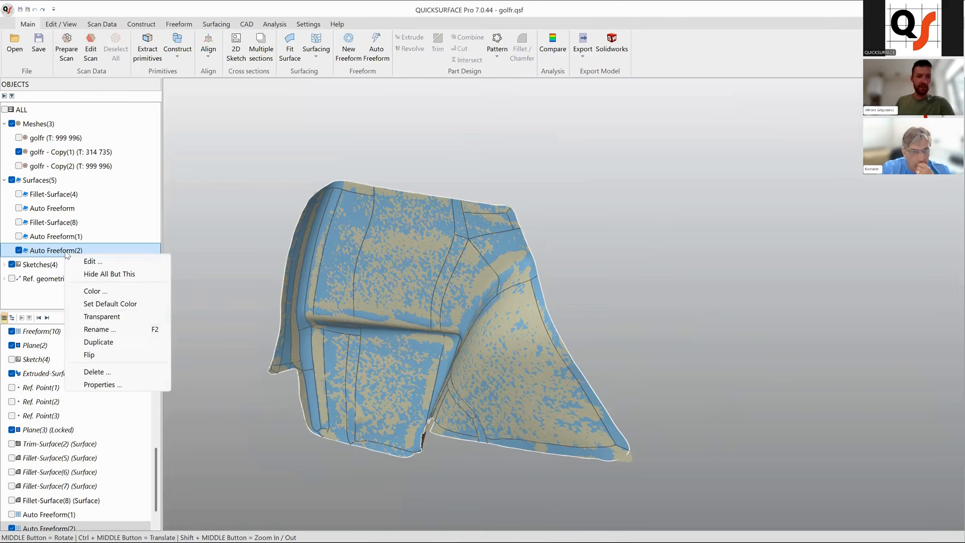
{"action": "left_click", "coordinate": [98, 342]}
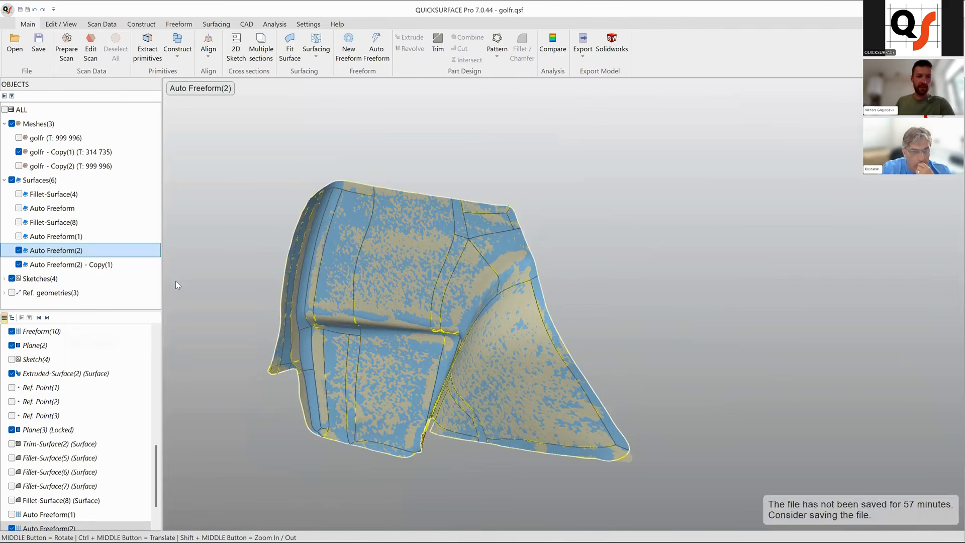
Hide the original surface and the golfr - Copy(1) mesh, and open Auto Freeform(2) - Copy(1) for editing.
{"action": "left_click", "coordinate": [19, 251]}
{"action": "left_click", "coordinate": [64, 266]}
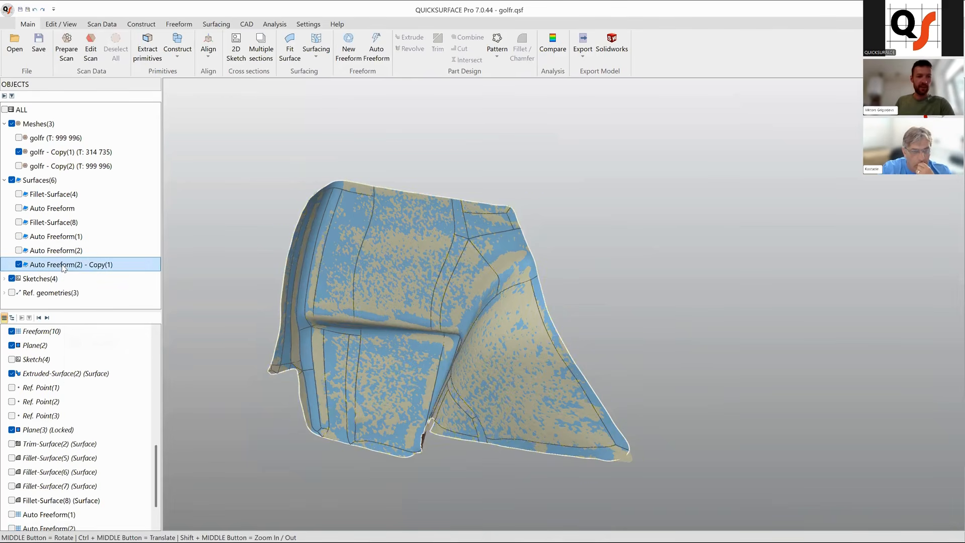
{"action": "left_click", "coordinate": [20, 153]}
{"action": "right_click", "coordinate": [83, 266]}
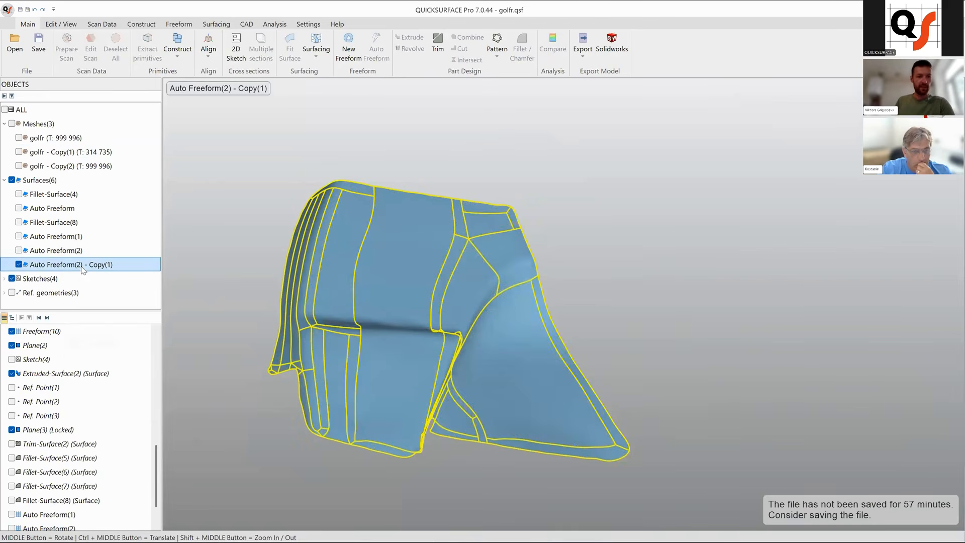
{"action": "left_click", "coordinate": [106, 274]}
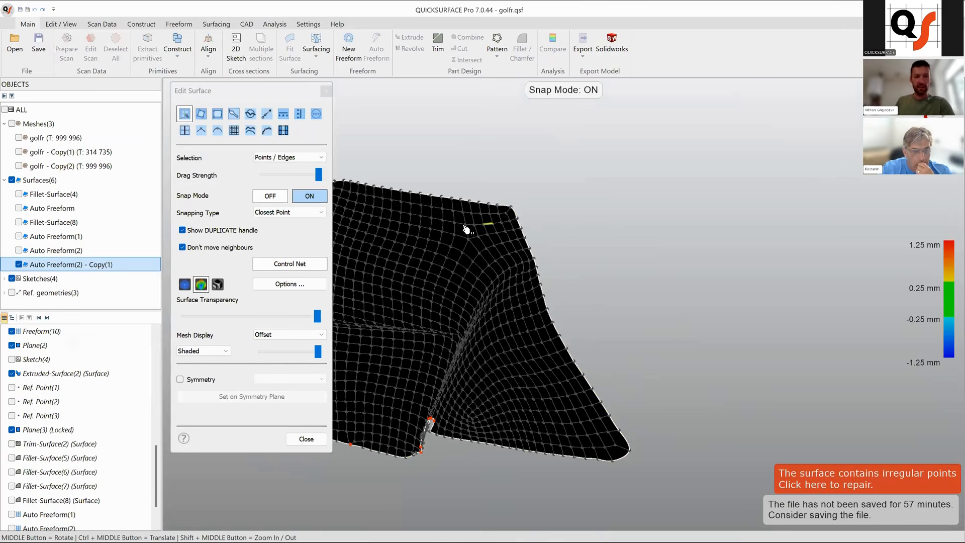
Turn Snap Mode off, offset the copied surface by -3 mm, and close the surface editor.
{"action": "left_click", "coordinate": [272, 196]}
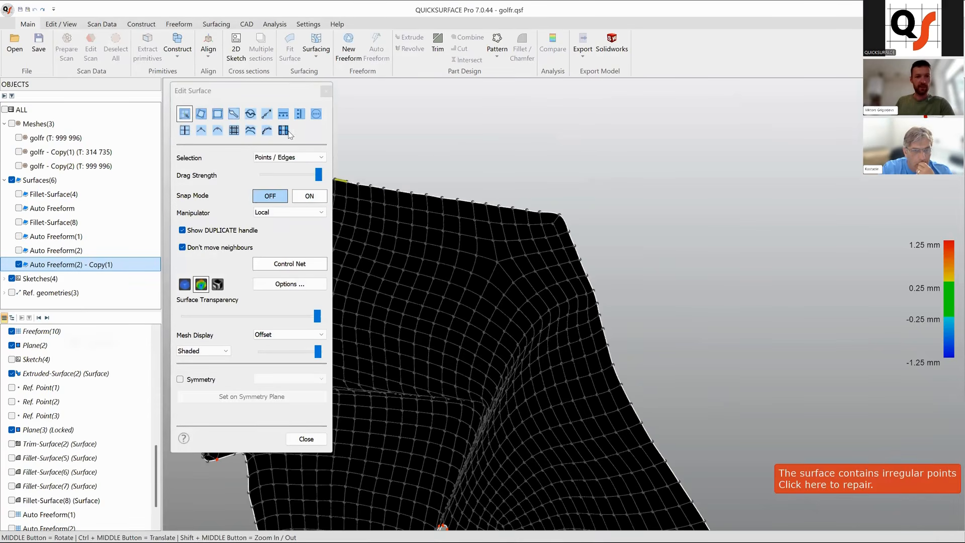
{"action": "left_click", "coordinate": [316, 115]}
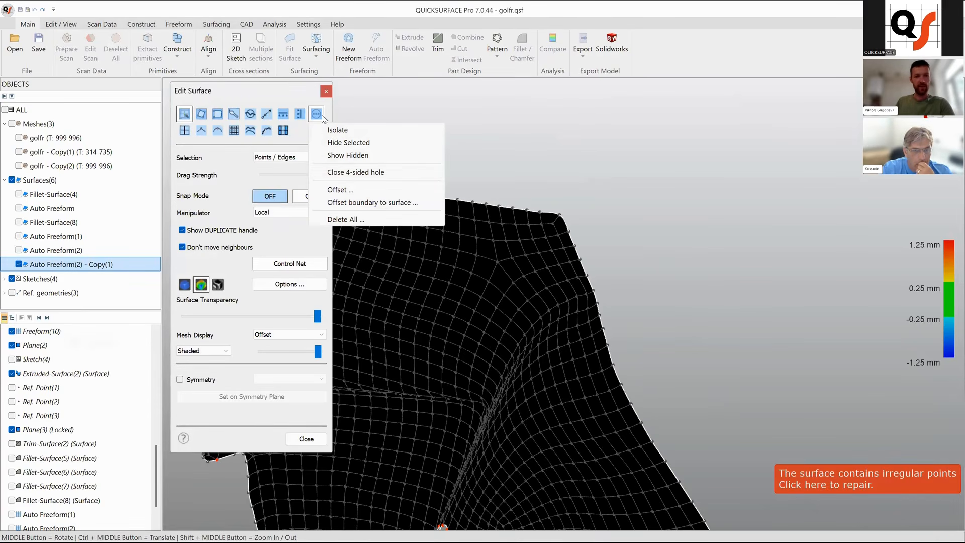
{"action": "left_click", "coordinate": [353, 191]}
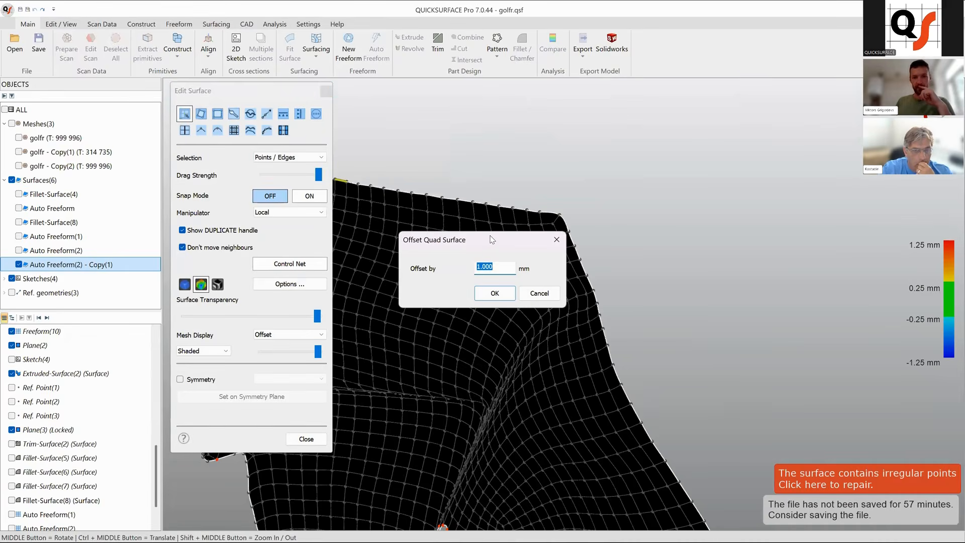
{"action": "left_click_drag", "start_coordinate": [492, 239], "coordinate": [667, 133]}
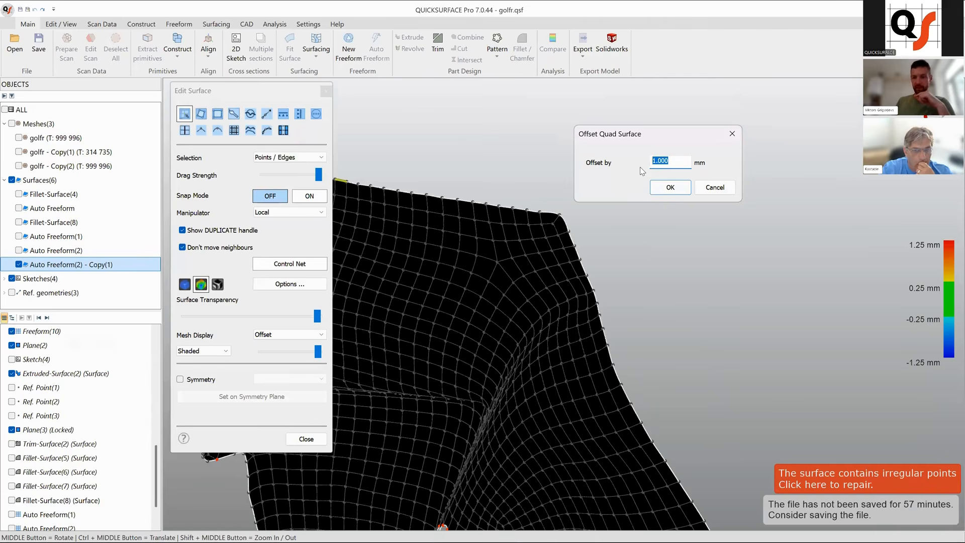
{"action": "type", "text": "-"}
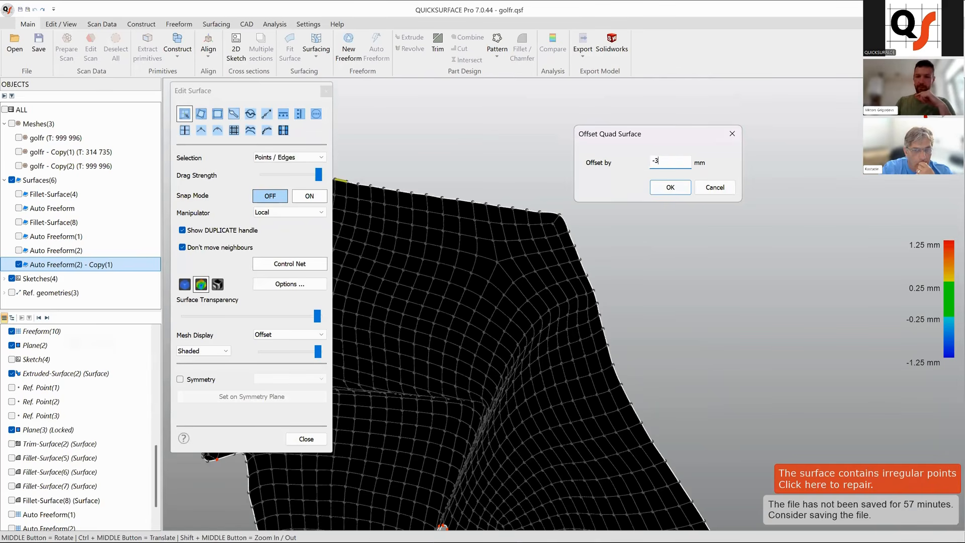
{"action": "type", "text": "3"}
{"action": "left_click", "coordinate": [670, 187]}
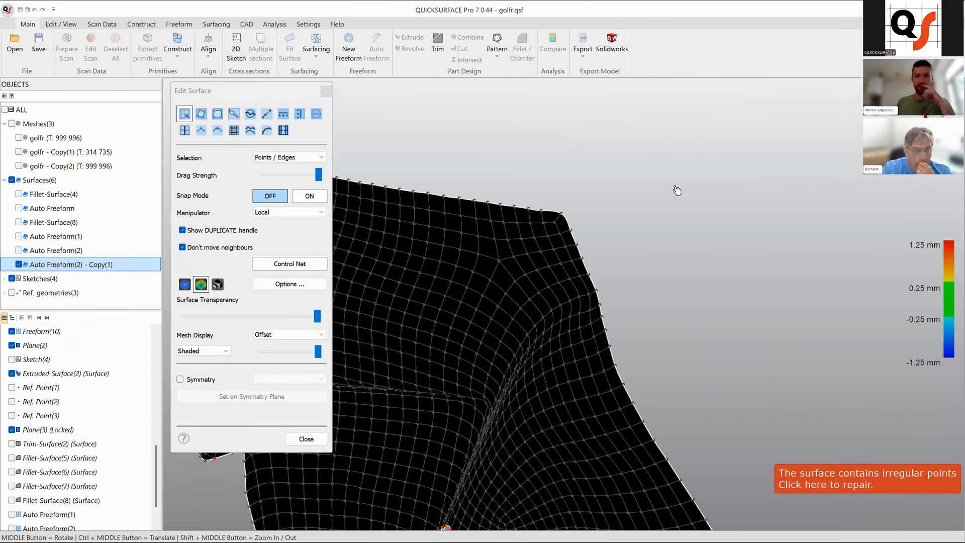
{"action": "left_click", "coordinate": [306, 438]}
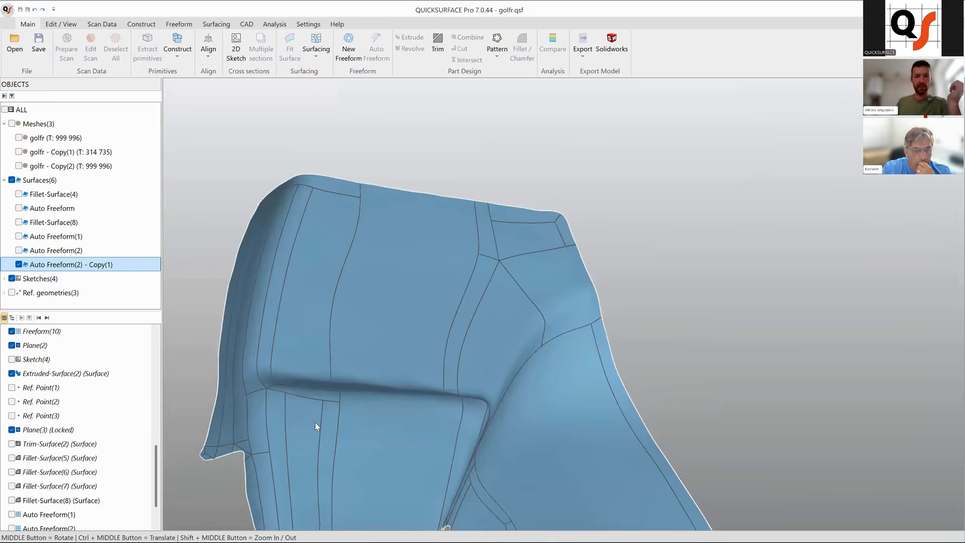
Show the original Auto Freeform(2) alongside the offset copy and inspect the gap between them from several angles.
{"action": "scroll", "coordinate": [406, 319], "scroll_direction": "down", "scroll_amount": 3}
{"action": "mouse_move", "coordinate": [407, 319]}
{"action": "middle_mouse_down"}
{"action": "mouse_move", "coordinate": [414, 348]}
{"action": "mouse_move", "coordinate": [328, 371]}
{"action": "mouse_move", "coordinate": [533, 319]}
{"action": "mouse_move", "coordinate": [440, 252]}
{"action": "mouse_move", "coordinate": [450, 277]}
{"action": "middle_mouse_up"}
{"action": "left_click", "coordinate": [20, 250]}
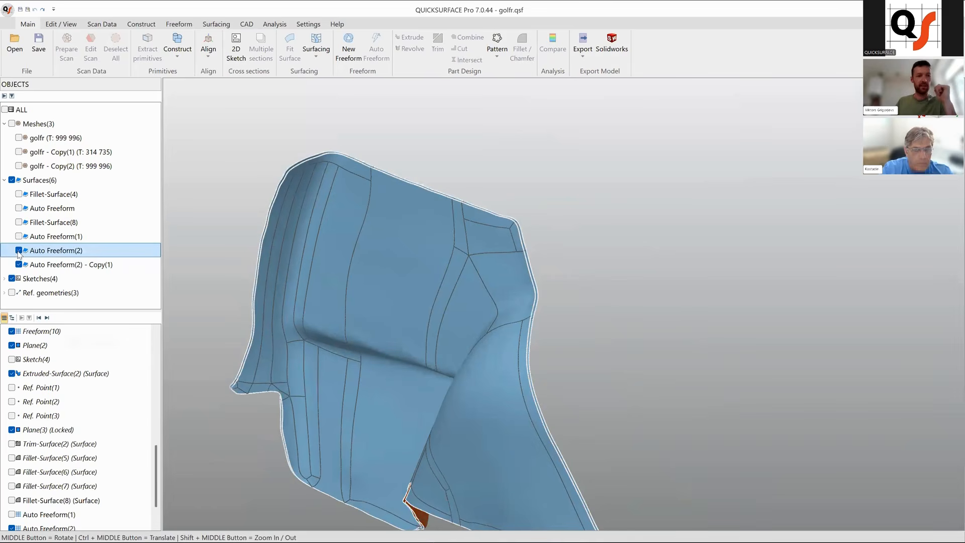
{"action": "scroll", "coordinate": [474, 224], "scroll_direction": "up", "scroll_amount": 4}
{"action": "mouse_move", "coordinate": [548, 308]}
{"action": "middle_mouse_down"}
{"action": "mouse_move", "coordinate": [454, 304]}
{"action": "mouse_move", "coordinate": [326, 334]}
{"action": "middle_mouse_up"}
{"action": "mouse_move", "coordinate": [598, 382]}
{"action": "middle_mouse_down"}
{"action": "mouse_move", "coordinate": [696, 351]}
{"action": "mouse_move", "coordinate": [648, 347]}
{"action": "middle_mouse_up"}
{"action": "scroll", "coordinate": [636, 393], "scroll_direction": "down", "scroll_amount": 5}
{"action": "middle_click_drag", "start_coordinate": [636, 393], "coordinate": [676, 441]}
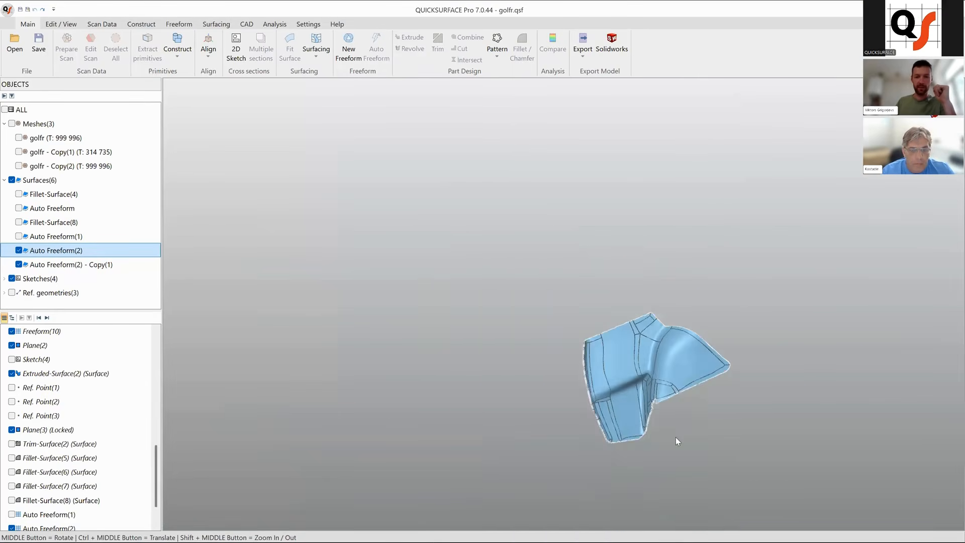
{"action": "scroll", "coordinate": [677, 440], "scroll_direction": "up", "scroll_amount": 3}
{"action": "middle_click_drag", "start_coordinate": [608, 319], "coordinate": [559, 385]}
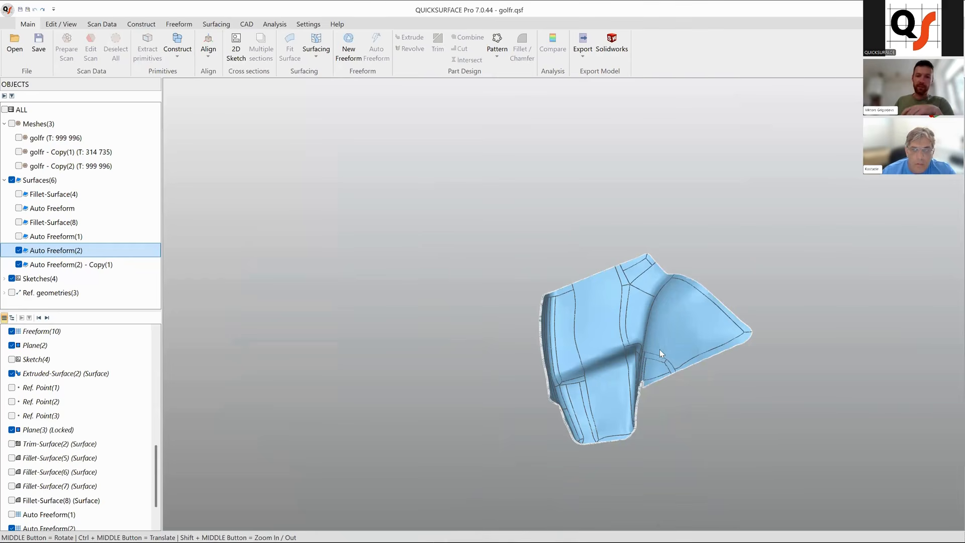
{"action": "middle_click_drag", "start_coordinate": [663, 313], "coordinate": [676, 355]}
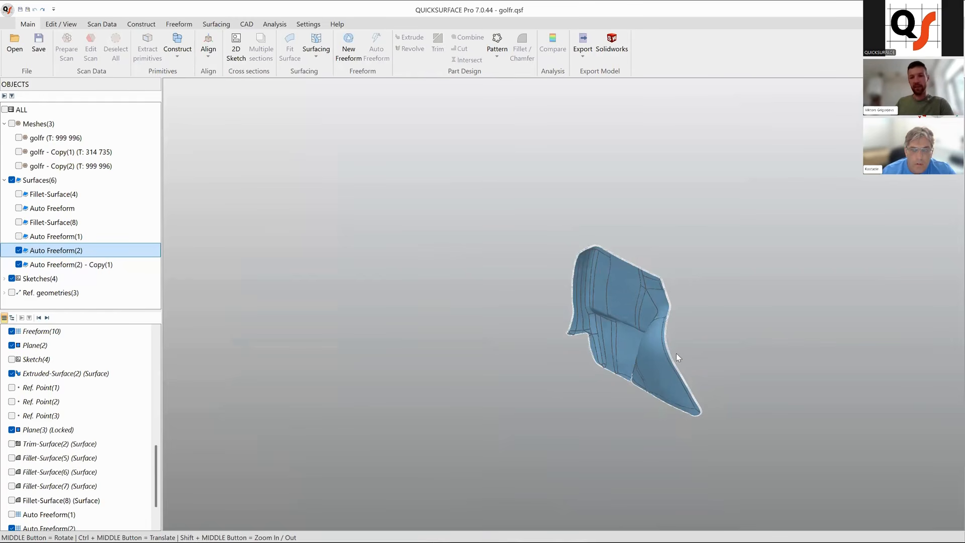
{"action": "scroll", "coordinate": [655, 285], "scroll_direction": "up", "scroll_amount": 3}
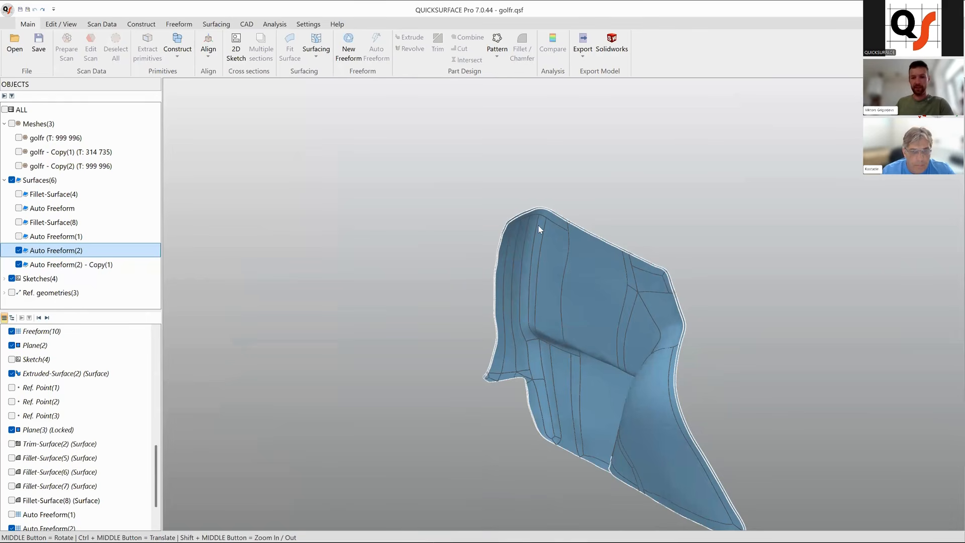
{"action": "middle_click_drag", "start_coordinate": [632, 424], "coordinate": [598, 415]}
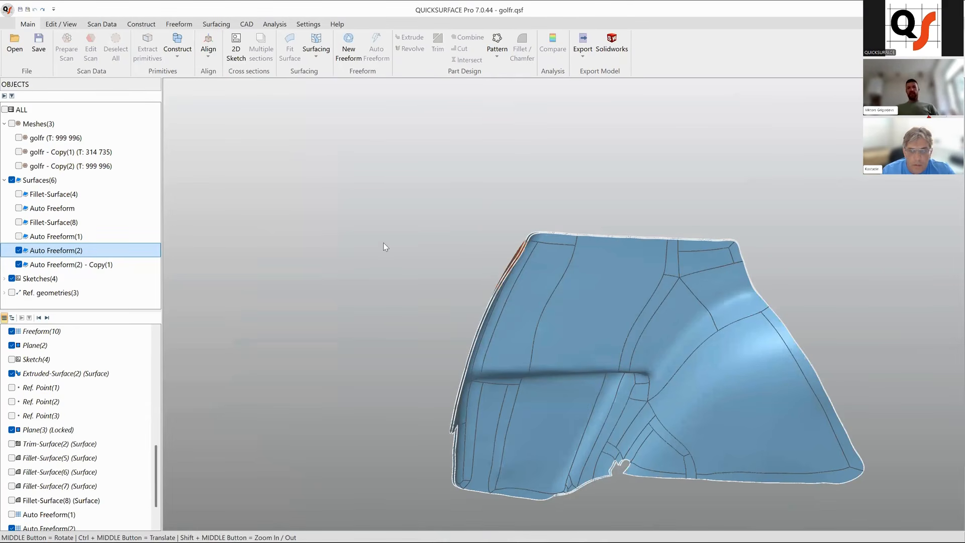
{"action": "middle_click_drag", "start_coordinate": [457, 358], "coordinate": [469, 375]}
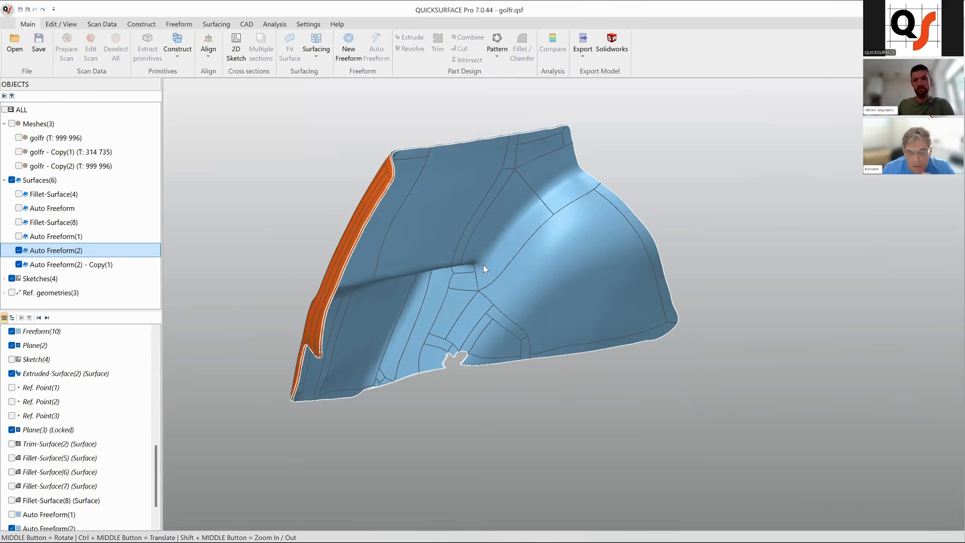
{"action": "middle_click_drag", "start_coordinate": [497, 216], "coordinate": [242, 256]}
Open the original Auto Freeform(2) surface for editing.
{"action": "left_click", "coordinate": [75, 265]}
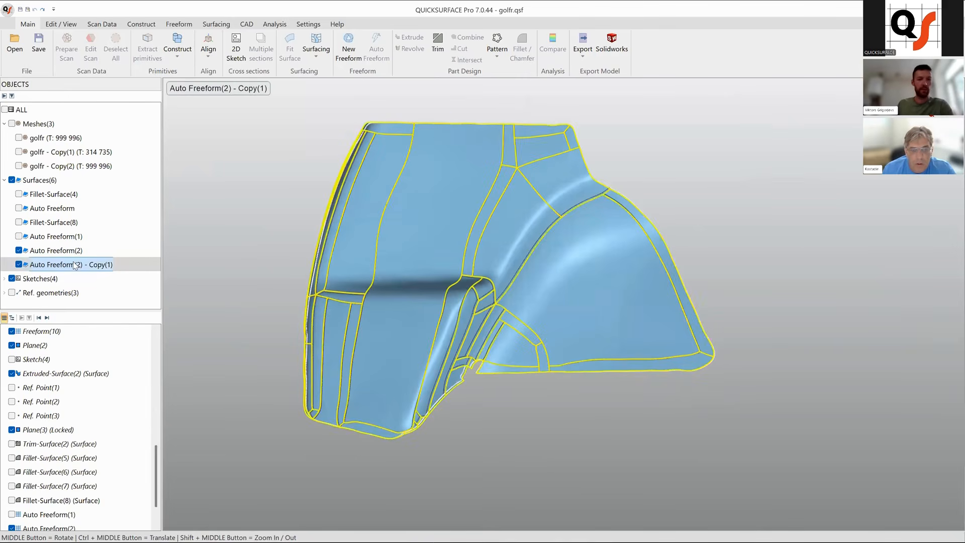
{"action": "left_click", "coordinate": [68, 253]}
{"action": "right_click", "coordinate": [69, 253]}
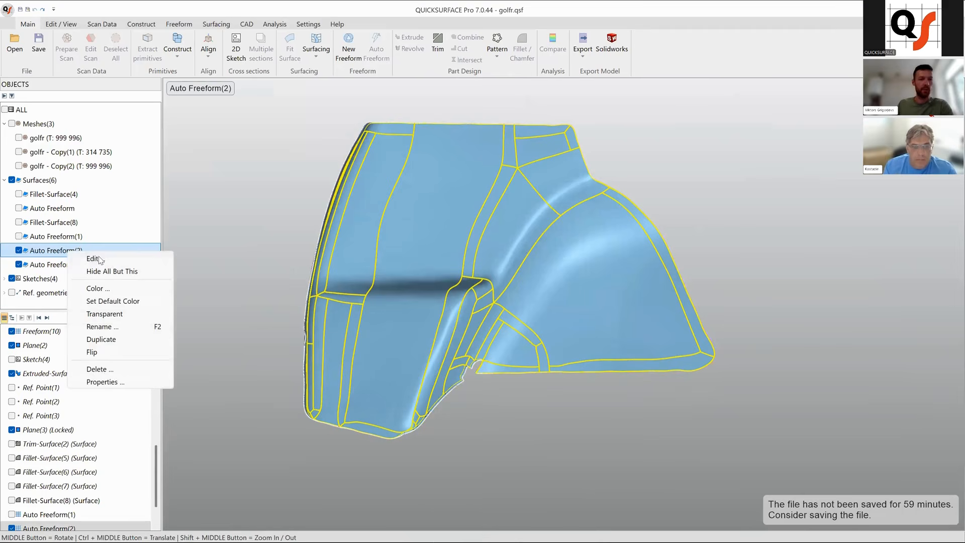
{"action": "left_click", "coordinate": [100, 261]}
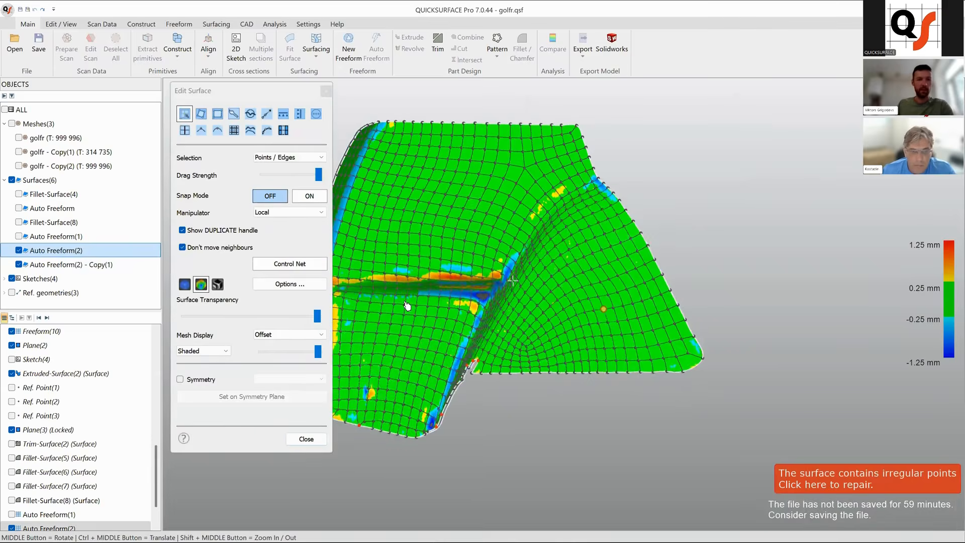
Switch the selection mode to Faces only, brush-select a patch of faces on the panel's lower right, and switch to plain shaded display.
{"action": "left_click", "coordinate": [290, 160]}
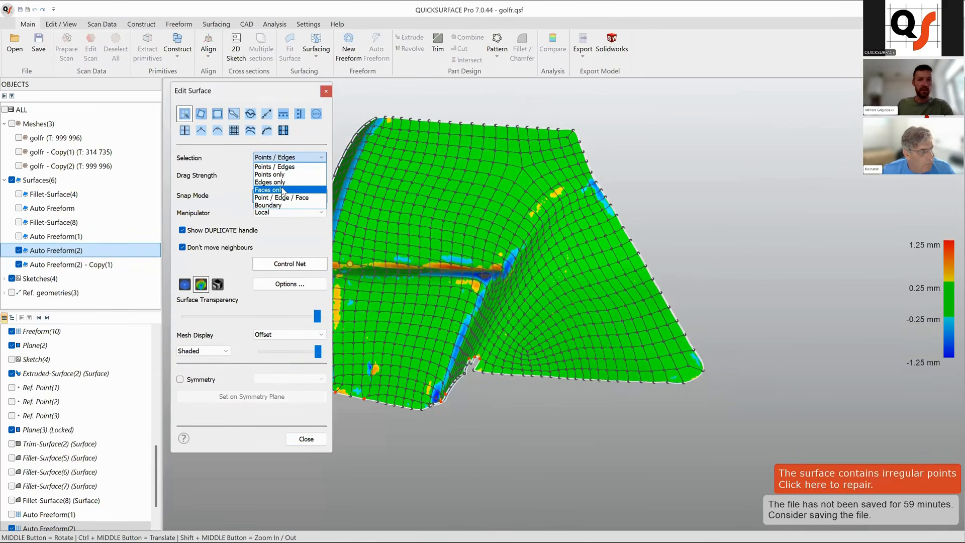
{"action": "left_click", "coordinate": [285, 191]}
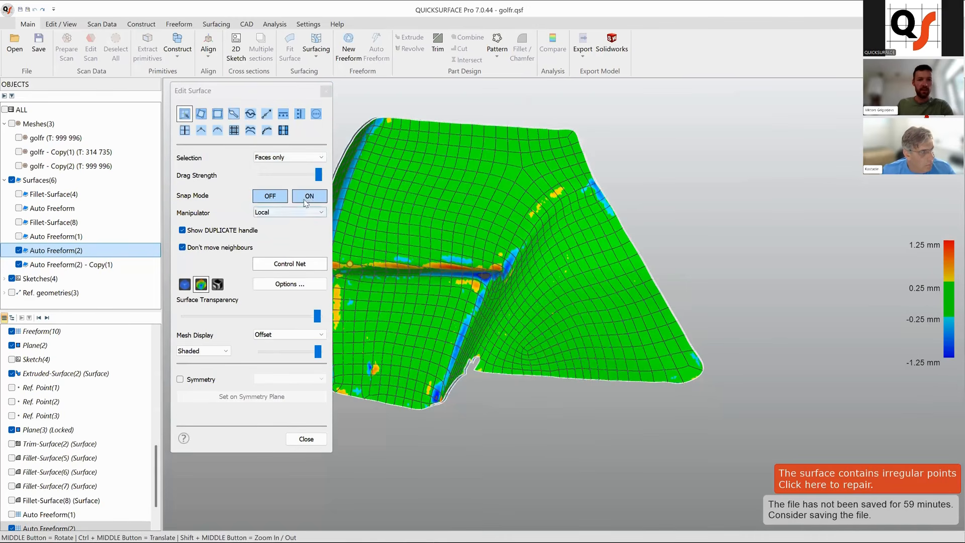
{"action": "left_click", "coordinate": [233, 113]}
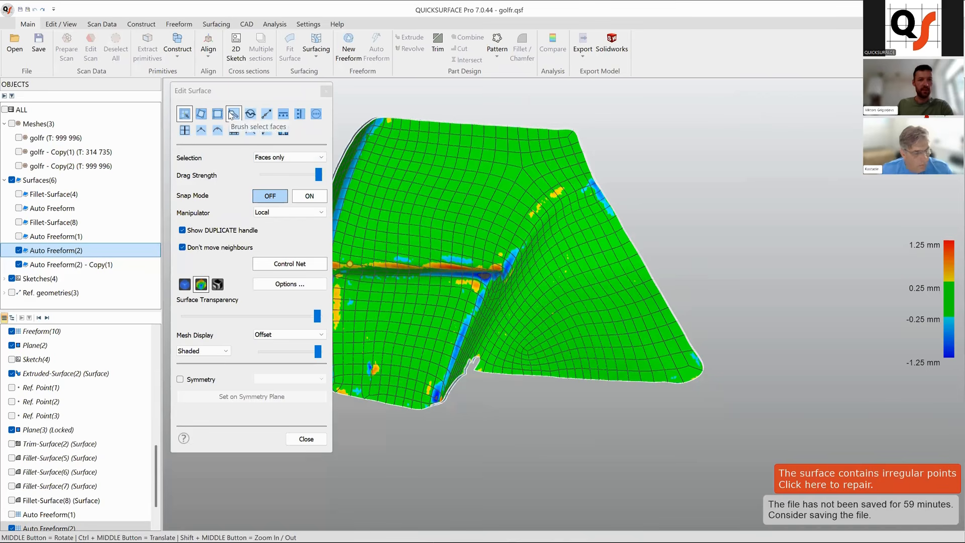
{"action": "mouse_move", "coordinate": [551, 309]}
{"action": "left_mouse_down"}
{"action": "mouse_move", "coordinate": [587, 264]}
{"action": "mouse_move", "coordinate": [549, 344]}
{"action": "mouse_move", "coordinate": [574, 262]}
{"action": "mouse_move", "coordinate": [536, 271]}
{"action": "left_mouse_up"}
{"action": "mouse_move", "coordinate": [585, 247]}
{"action": "left_mouse_down"}
{"action": "mouse_move", "coordinate": [595, 335]}
{"action": "mouse_move", "coordinate": [632, 289]}
{"action": "left_mouse_up"}
{"action": "left_click", "coordinate": [184, 284]}
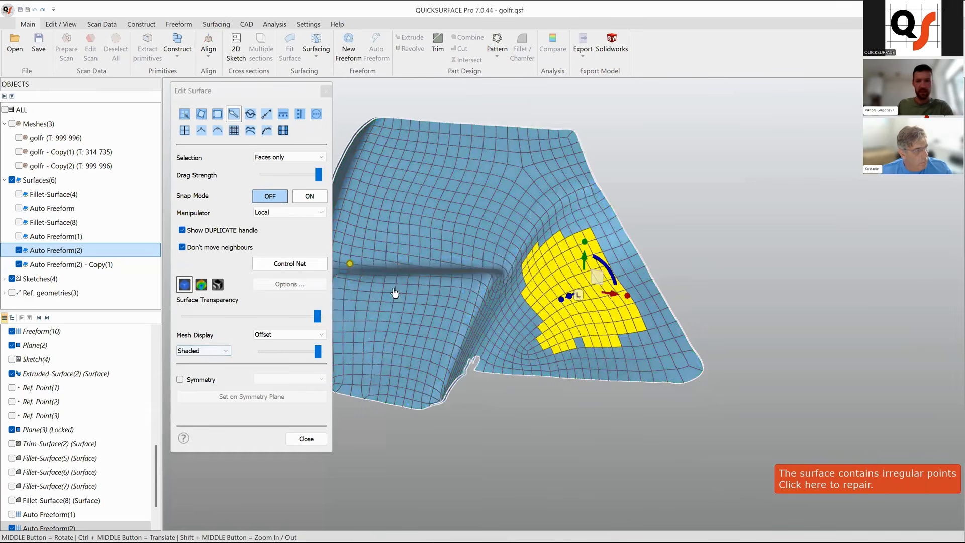
Extend the brushed face selection toward the panel's lower edge and nudge the selected faces slightly with the manipulator.
{"action": "mouse_move", "coordinate": [583, 354]}
{"action": "left_mouse_down"}
{"action": "mouse_move", "coordinate": [573, 344]}
{"action": "mouse_move", "coordinate": [652, 365]}
{"action": "mouse_move", "coordinate": [578, 352]}
{"action": "mouse_move", "coordinate": [537, 302]}
{"action": "mouse_move", "coordinate": [547, 340]}
{"action": "left_mouse_up"}
{"action": "middle_click_drag", "start_coordinate": [528, 333], "coordinate": [302, 211]}
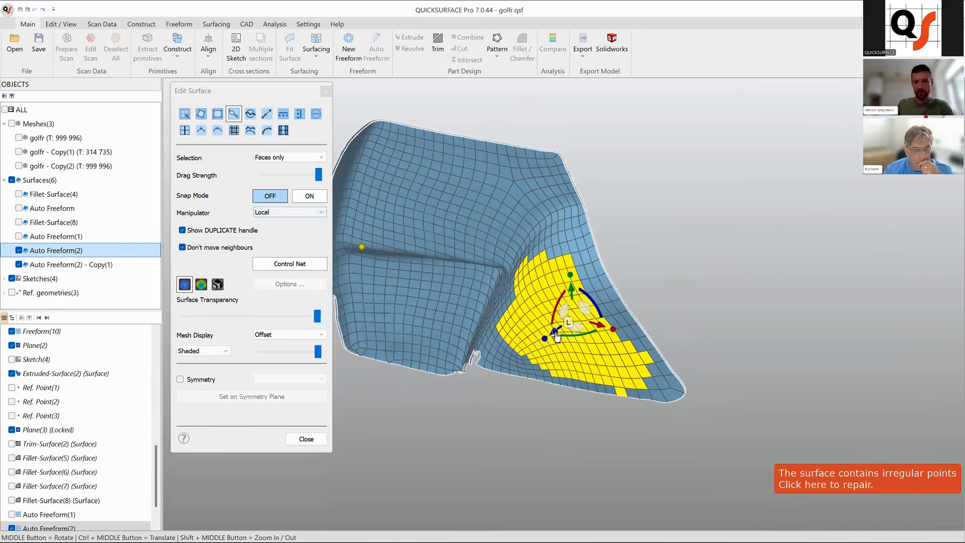
{"action": "left_click", "coordinate": [185, 114]}
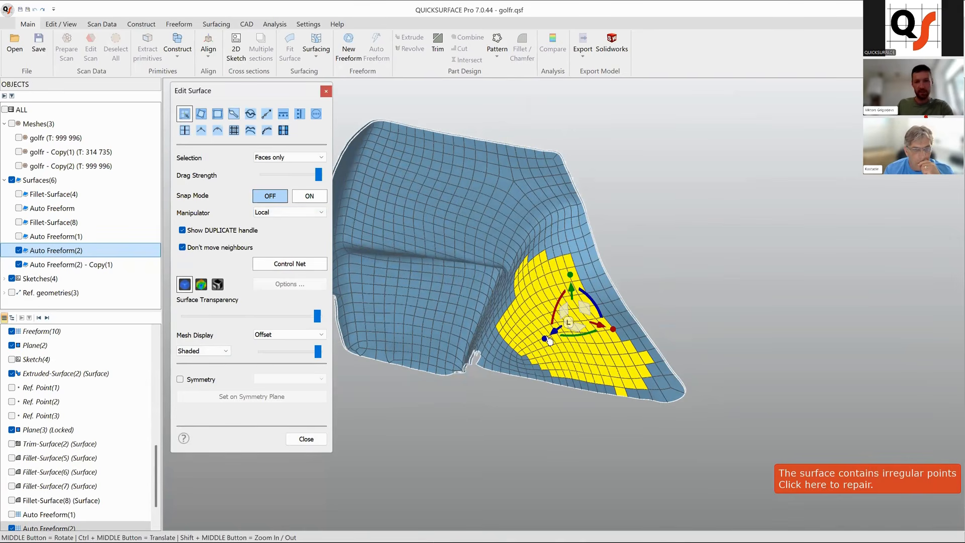
{"action": "left_click_drag", "start_coordinate": [557, 338], "coordinate": [554, 338]}
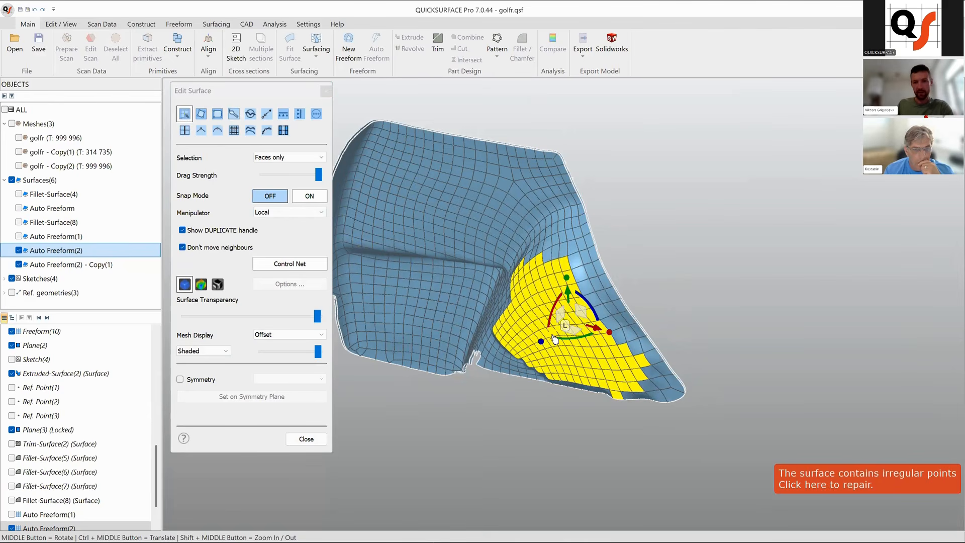
Close the surface editor and orbit around the side-panel surfaces to inspect them from several angles.
{"action": "mouse_move", "coordinate": [576, 346]}
{"action": "middle_mouse_down"}
{"action": "mouse_move", "coordinate": [591, 252]}
{"action": "mouse_move", "coordinate": [507, 282]}
{"action": "mouse_move", "coordinate": [482, 334]}
{"action": "mouse_move", "coordinate": [475, 279]}
{"action": "mouse_move", "coordinate": [519, 262]}
{"action": "mouse_move", "coordinate": [555, 334]}
{"action": "mouse_move", "coordinate": [463, 323]}
{"action": "middle_mouse_up"}
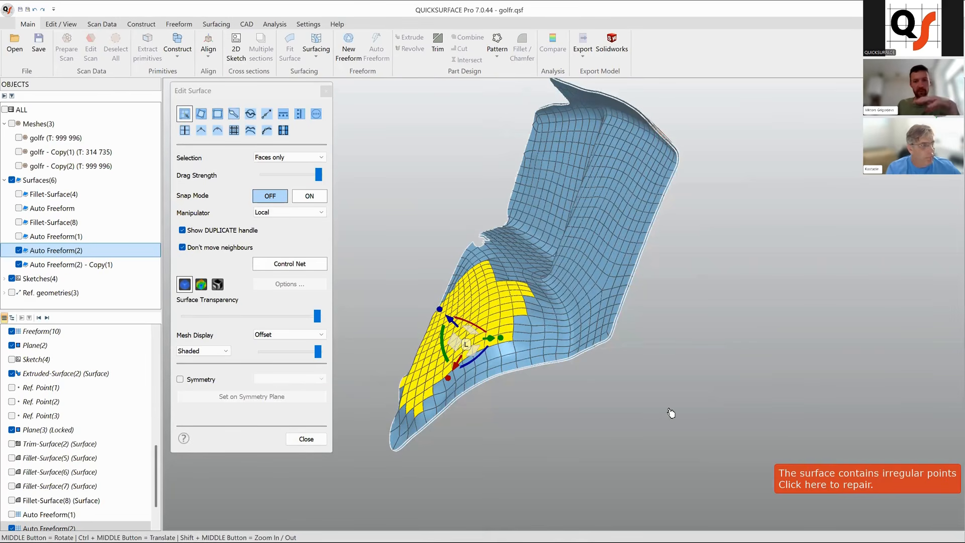
{"action": "left_click", "coordinate": [306, 439]}
{"action": "middle_click_drag", "start_coordinate": [442, 373], "coordinate": [472, 299]}
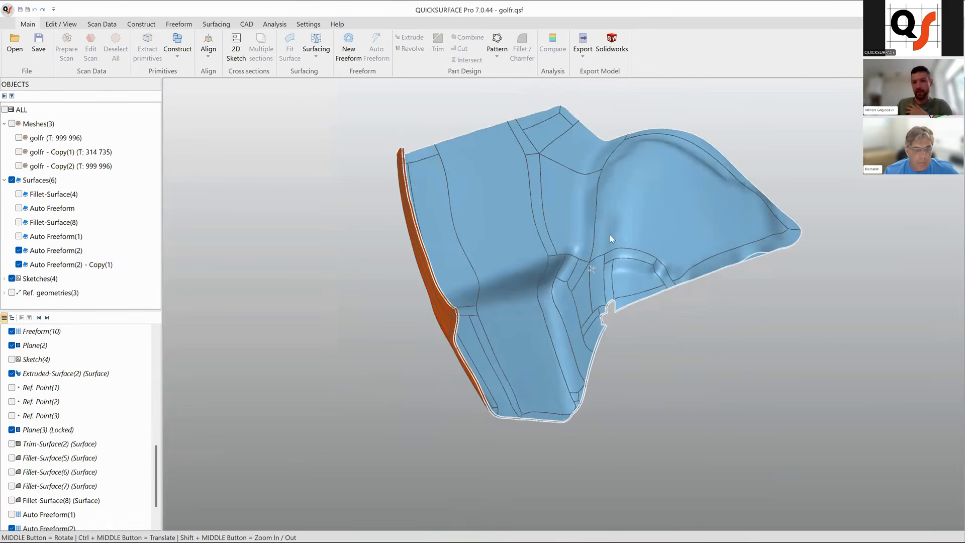
{"action": "middle_click_drag", "start_coordinate": [613, 232], "coordinate": [676, 203]}
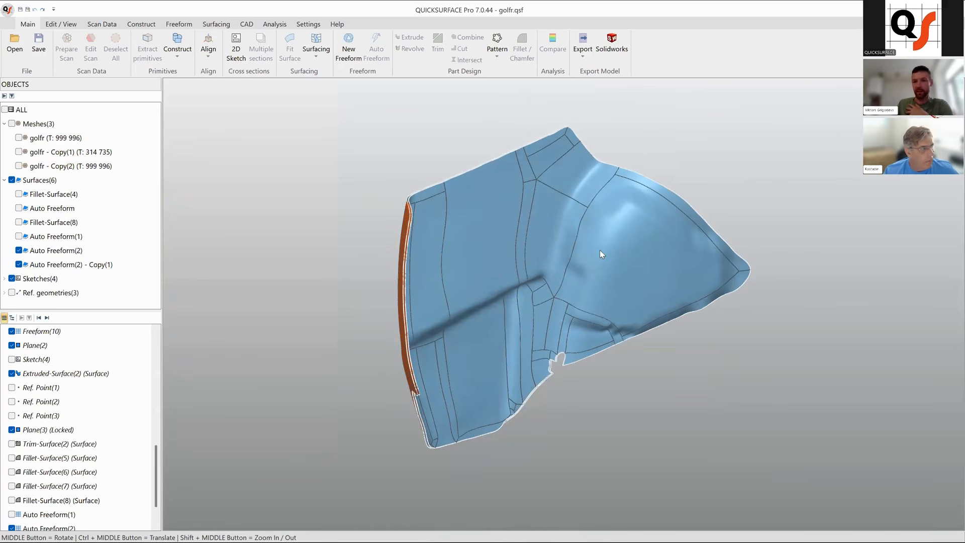